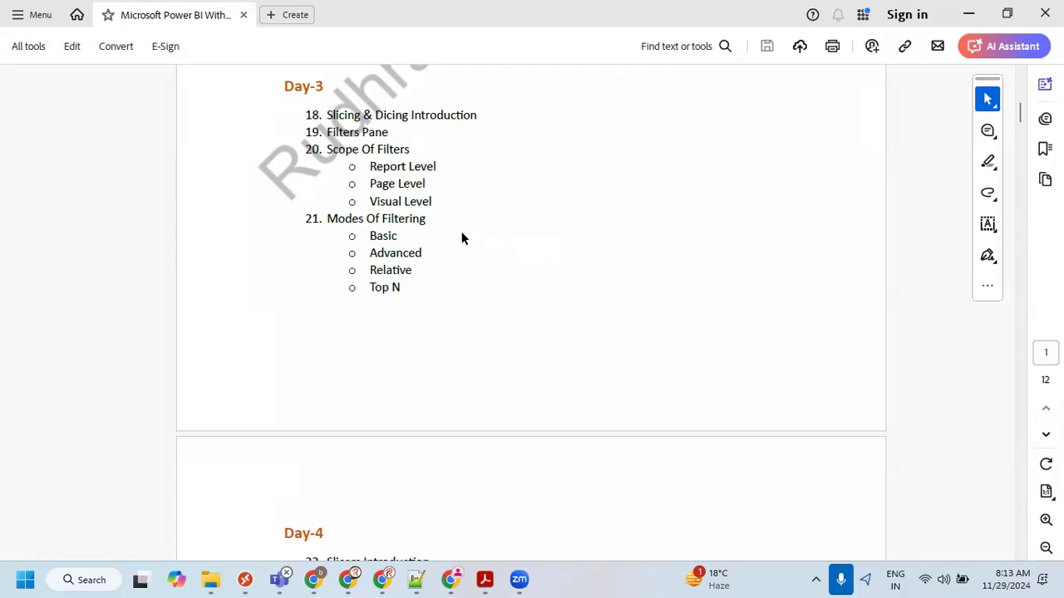
Review the Day-3 and Day-4 topics in the syllabus, marking each list with a temporary freehand brace and clearing it.
mouse_move(491, 103)
left_mouse_down()
mouse_move(517, 167)
mouse_move(511, 288)
left_mouse_up()
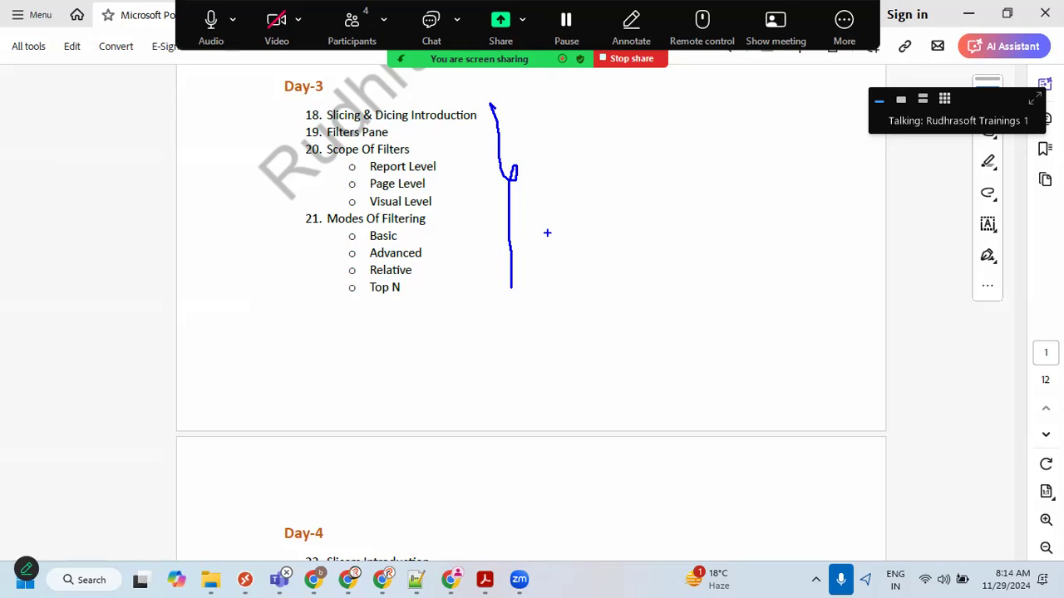
key("Escape")
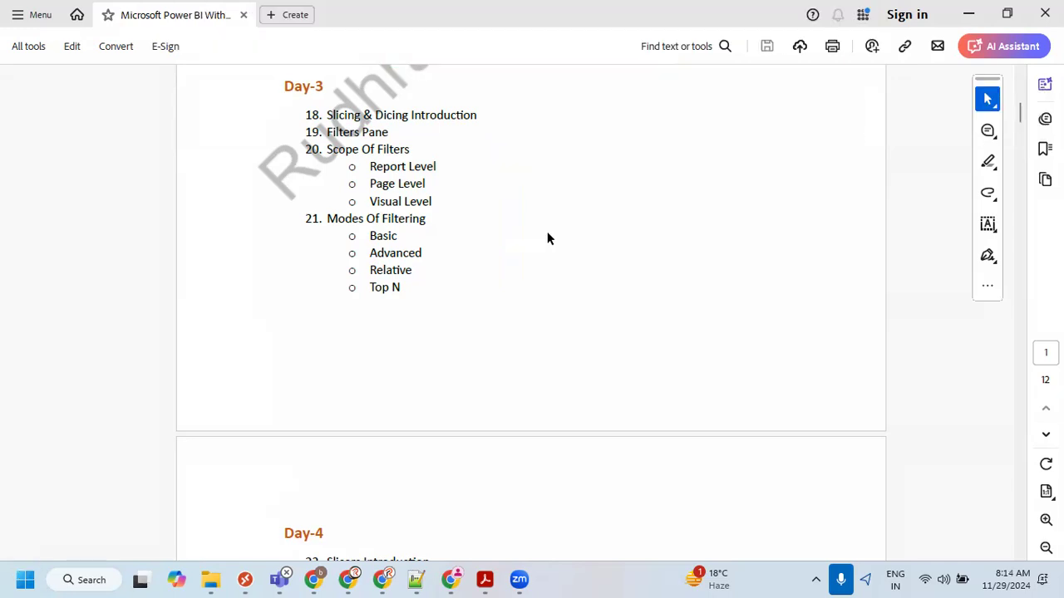
scroll(547, 238, "down", 5)
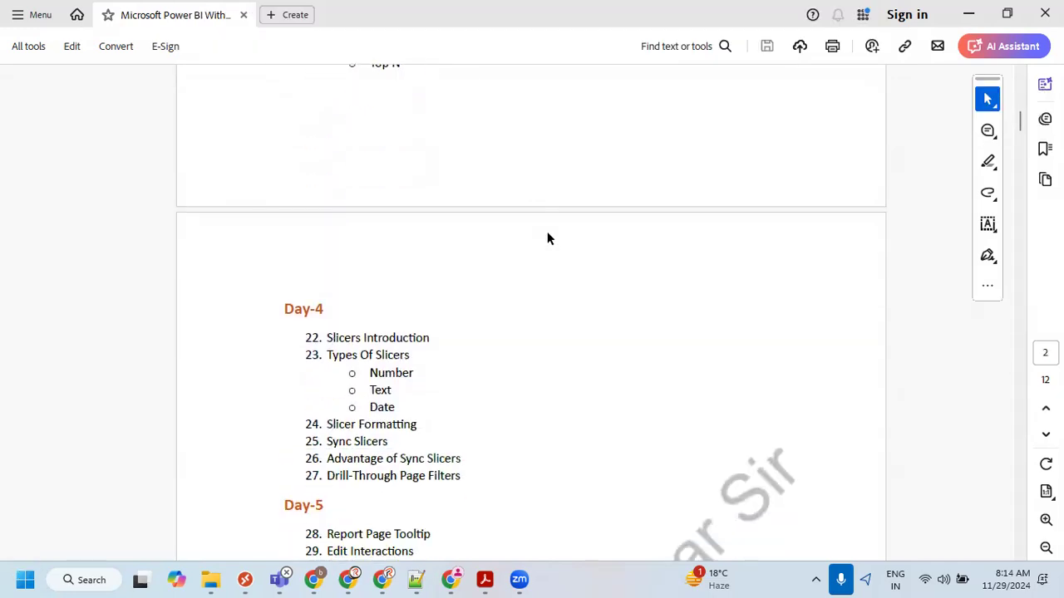
scroll(547, 238, "down", 1)
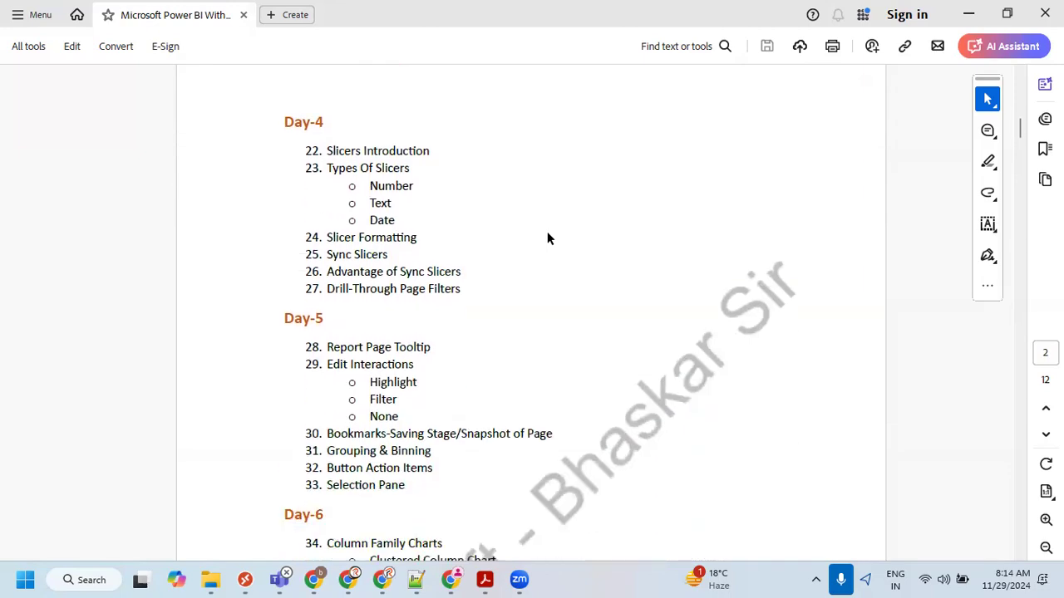
mouse_move(494, 112)
left_mouse_down()
mouse_move(525, 207)
mouse_move(533, 306)
left_mouse_up()
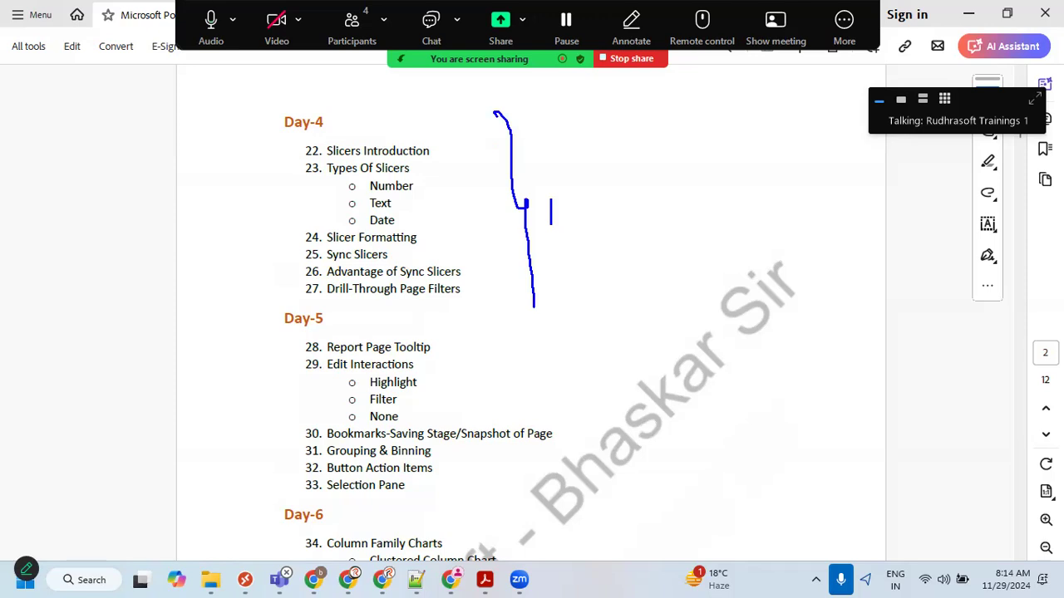
key("Escape")
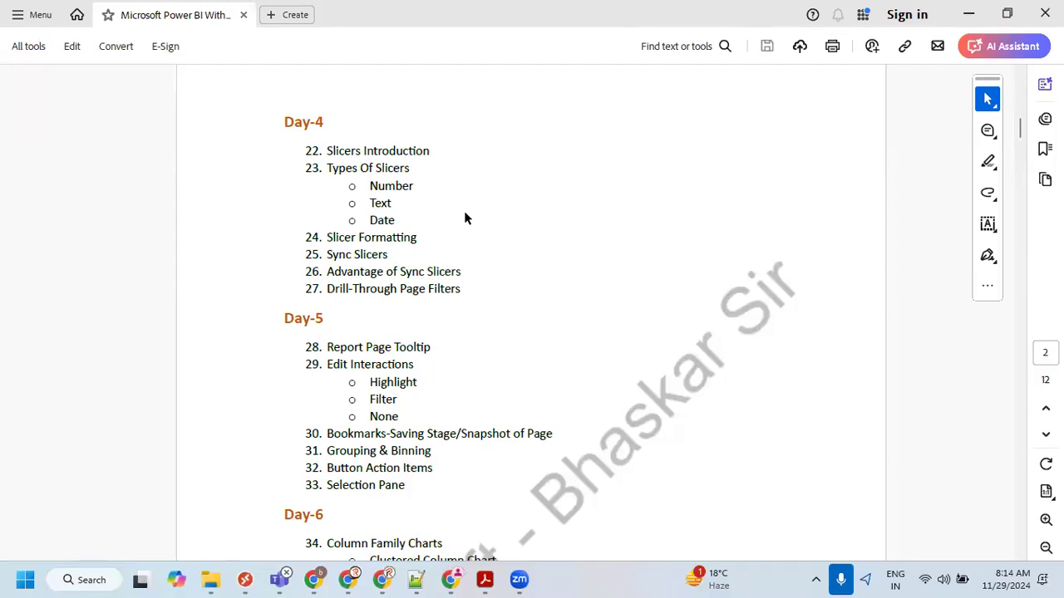
Switch to Notepad++ and write "Slicers: Slicers are used to restrict the data in the report visibility." on line 89.
left_click(422, 584)
scroll(347, 379, "down", 2)
left_click(108, 121)
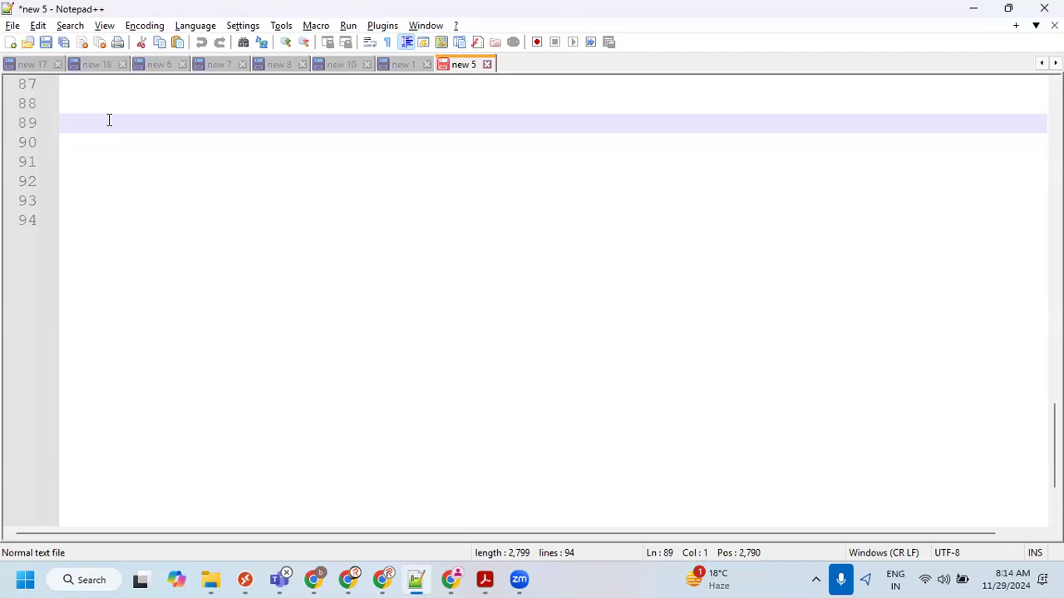
type("Slicers: ")
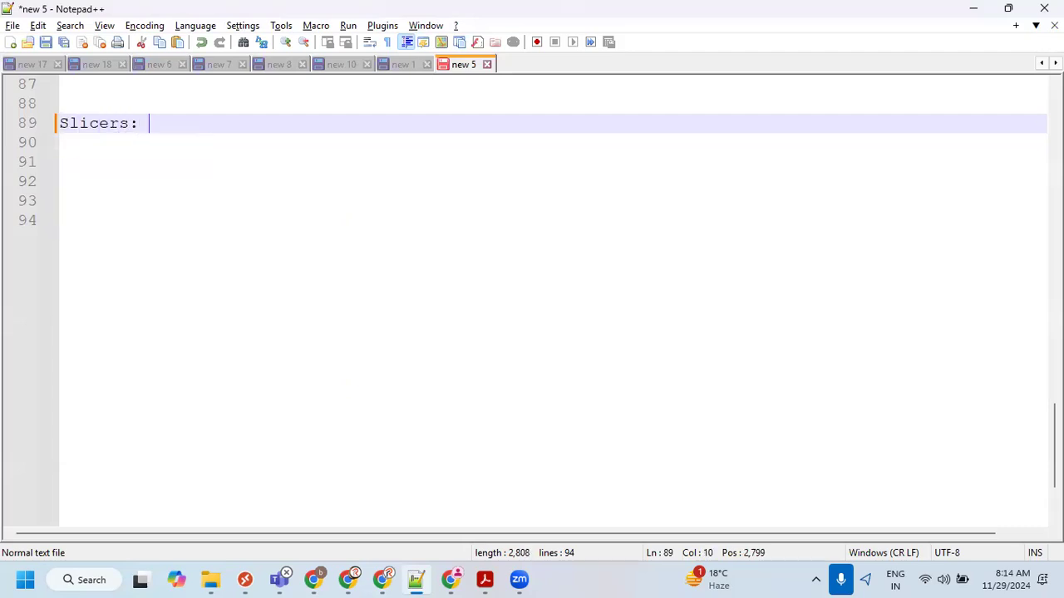
type("Sli")
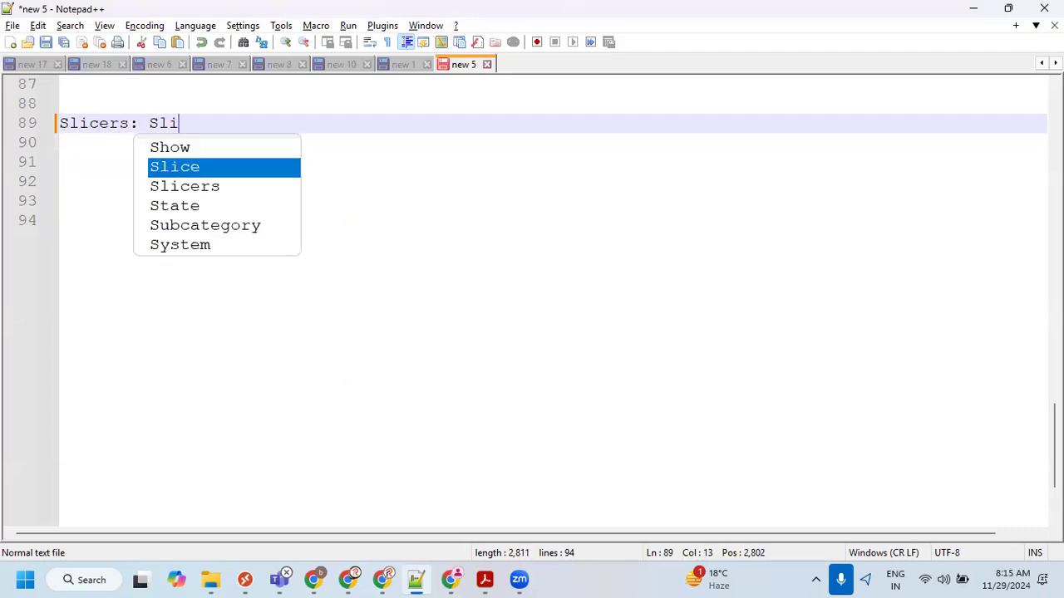
type("cers are used to ")
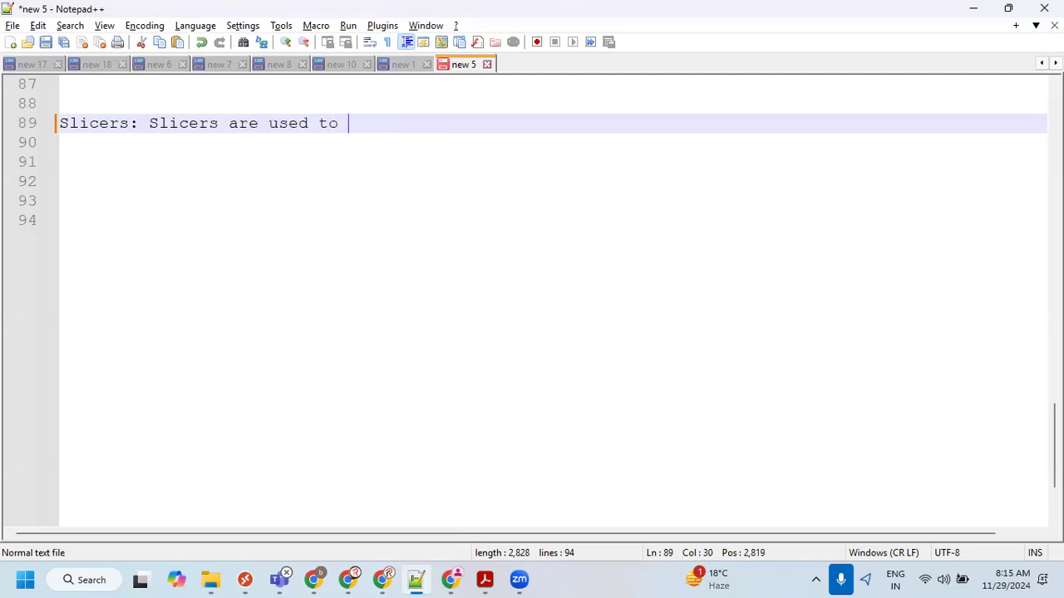
type("restrict the data in the")
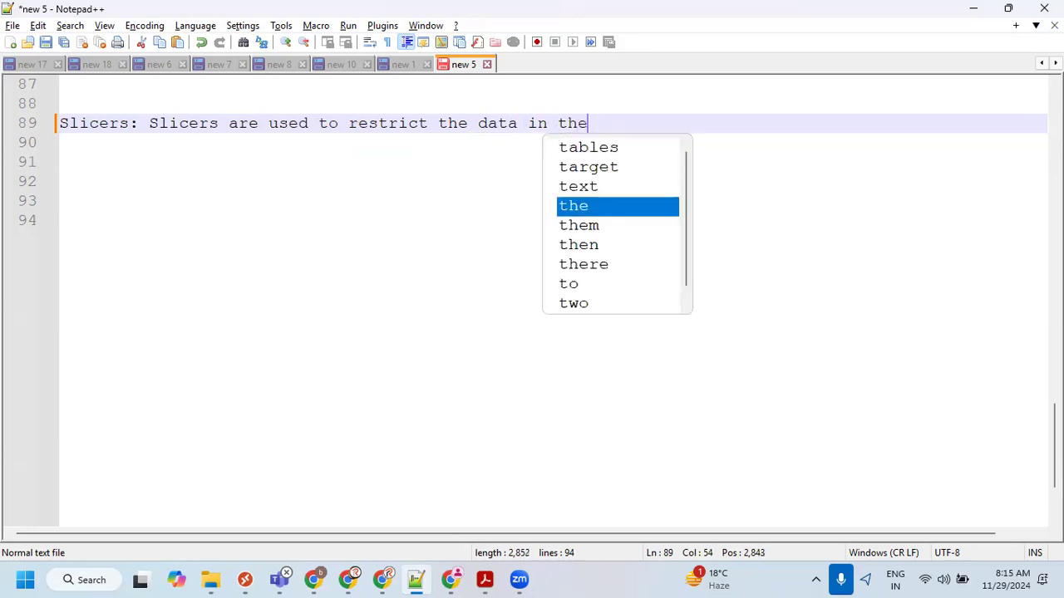
type(" report visu")
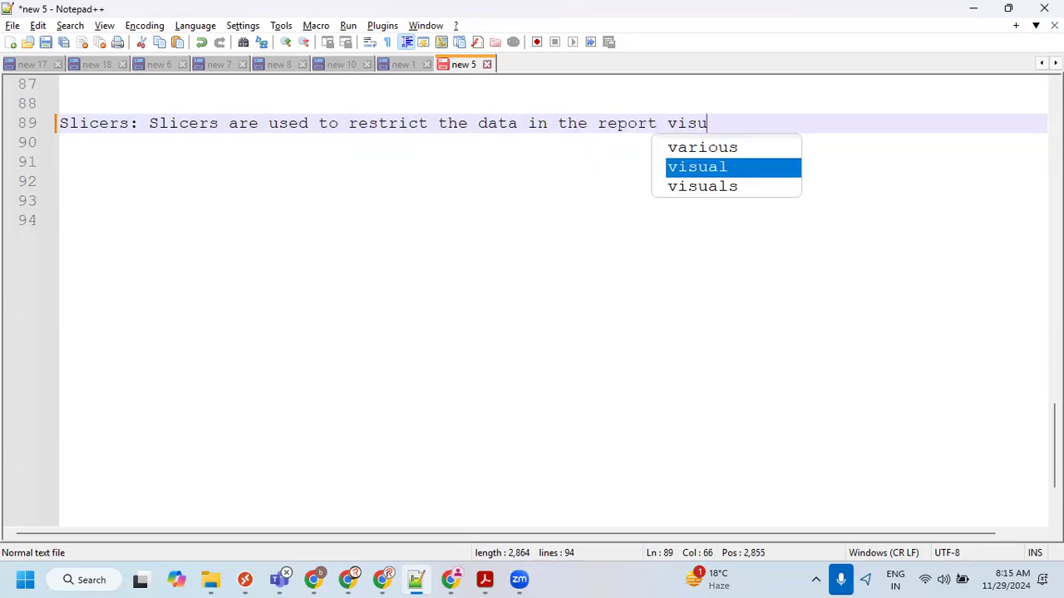
key("BackSpace")
type("ib")
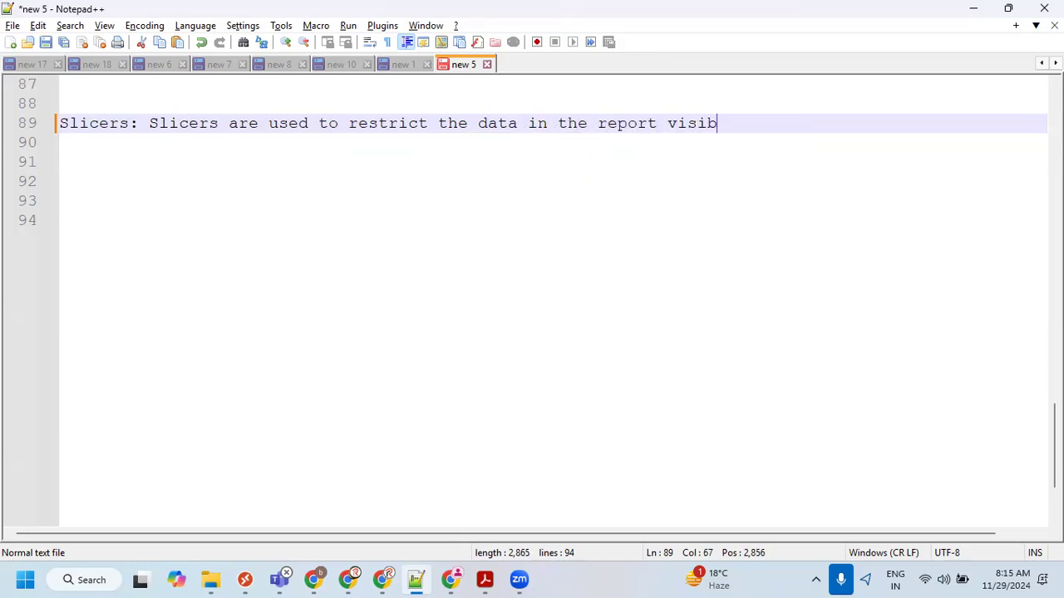
type("ility.")
key("Return")
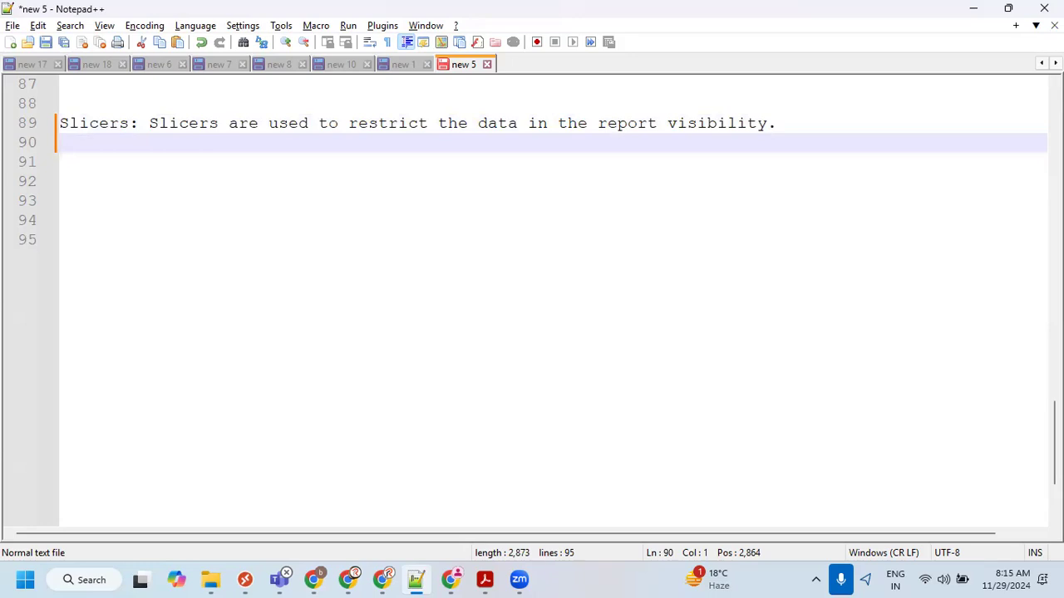
Add the line "Ex: If the report is having 5yrs data, if the user wants sess current year only," below the slicer definition.
type("Ex: If the report ")
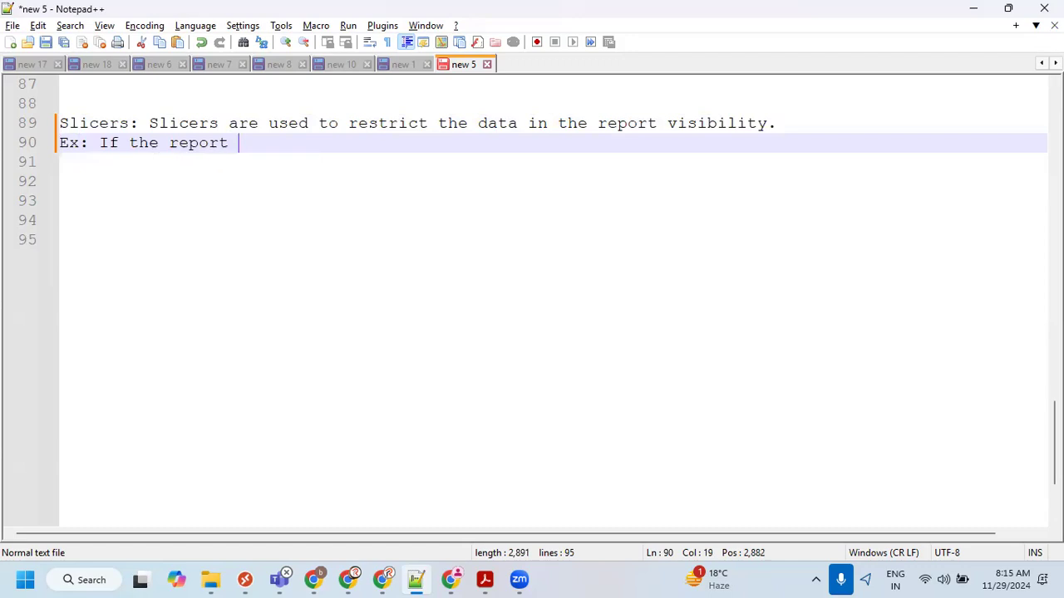
type("is having 5")
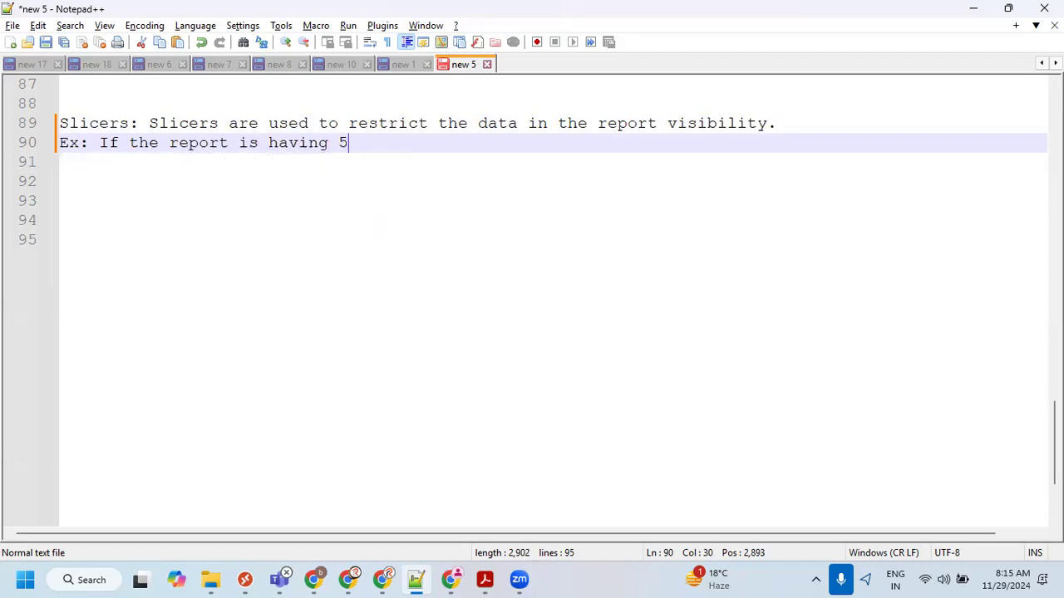
type("yrs data")
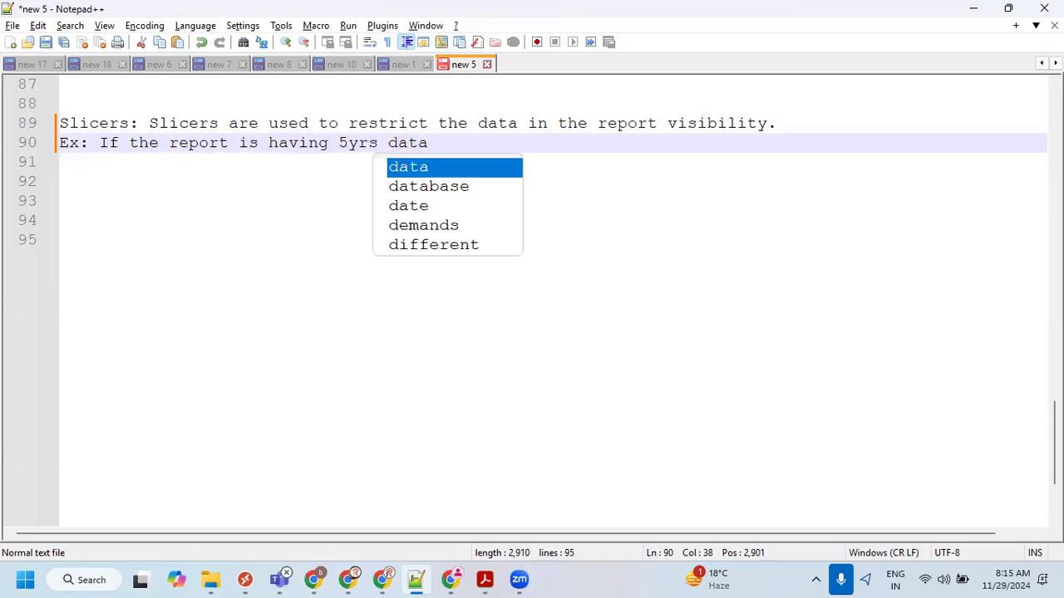
type(", if the")
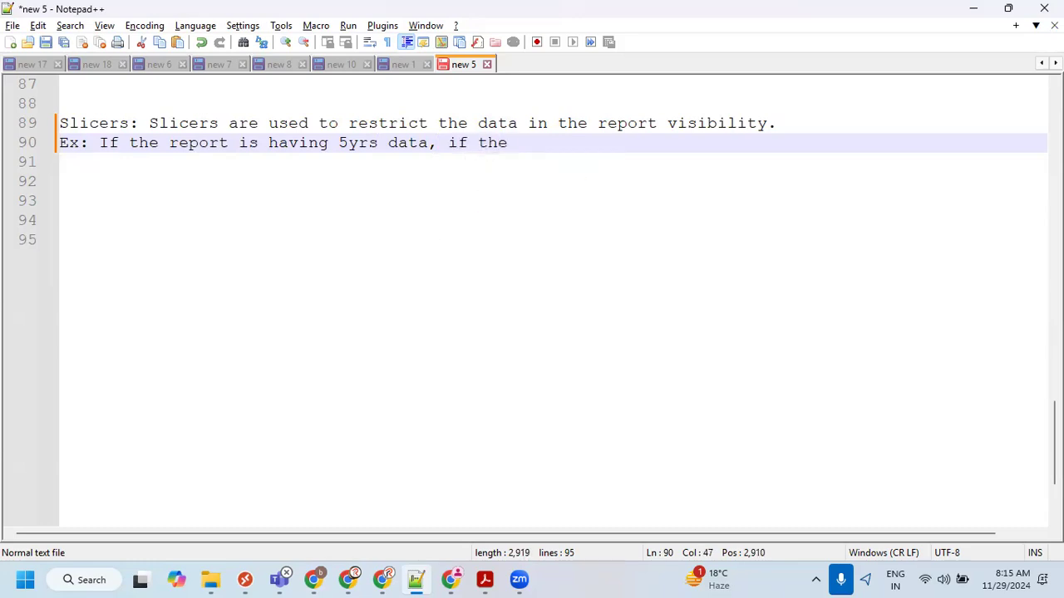
type(" user u")
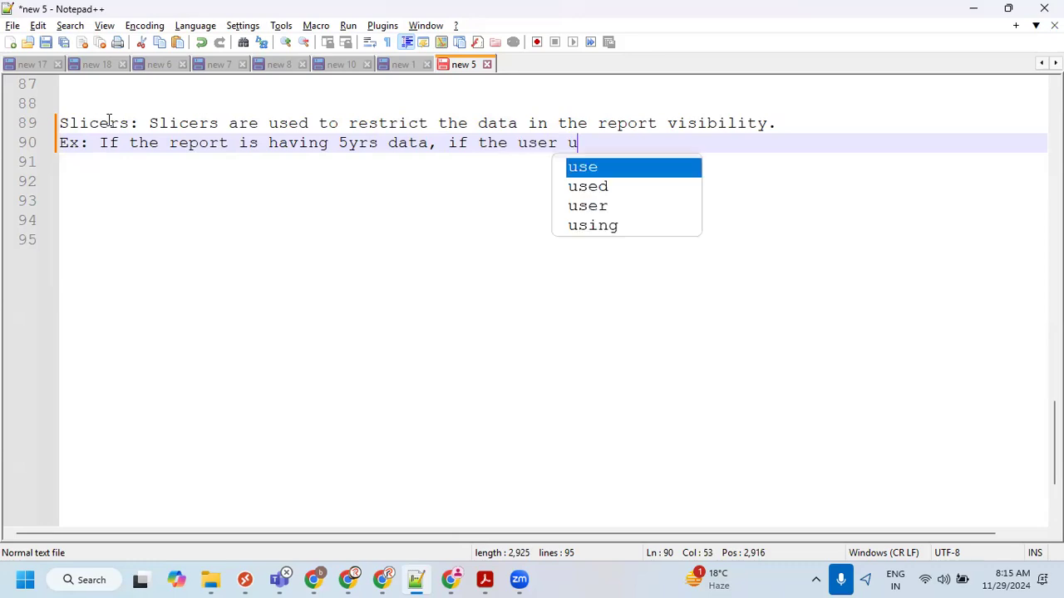
key("BackSpace")
type("wants se")
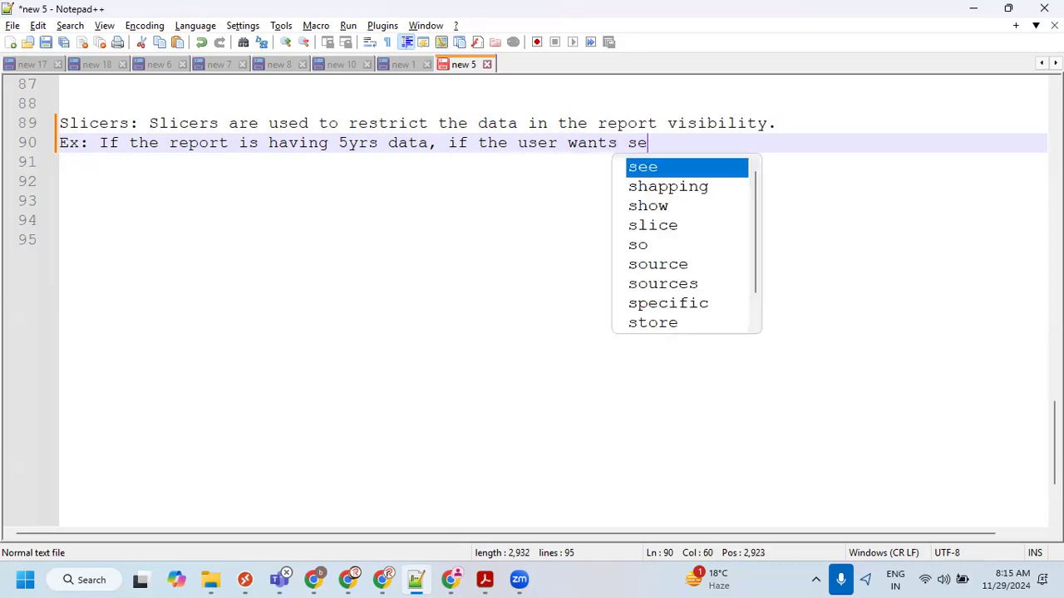
type("ss curr")
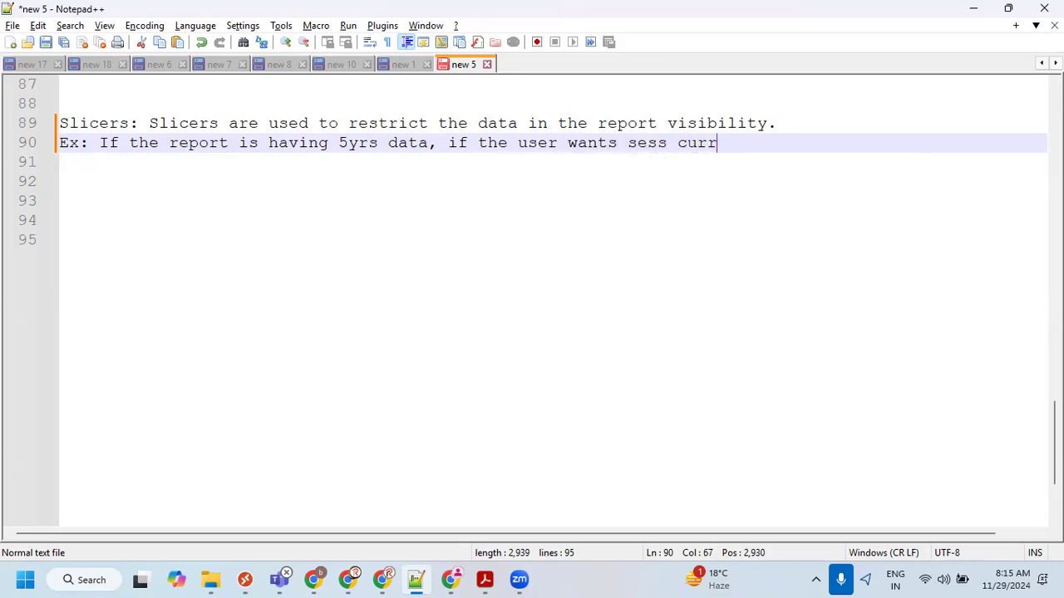
type("ent year only,")
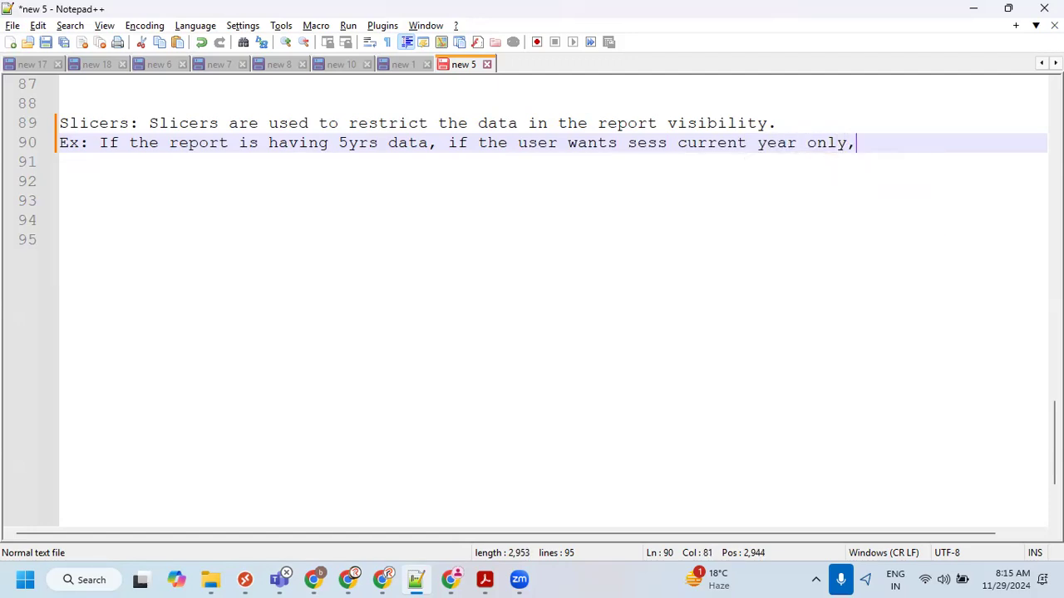
Complete the example on a new line with "then user can select a year(2024) from the year slicer.".
key("Return")
type("then ")
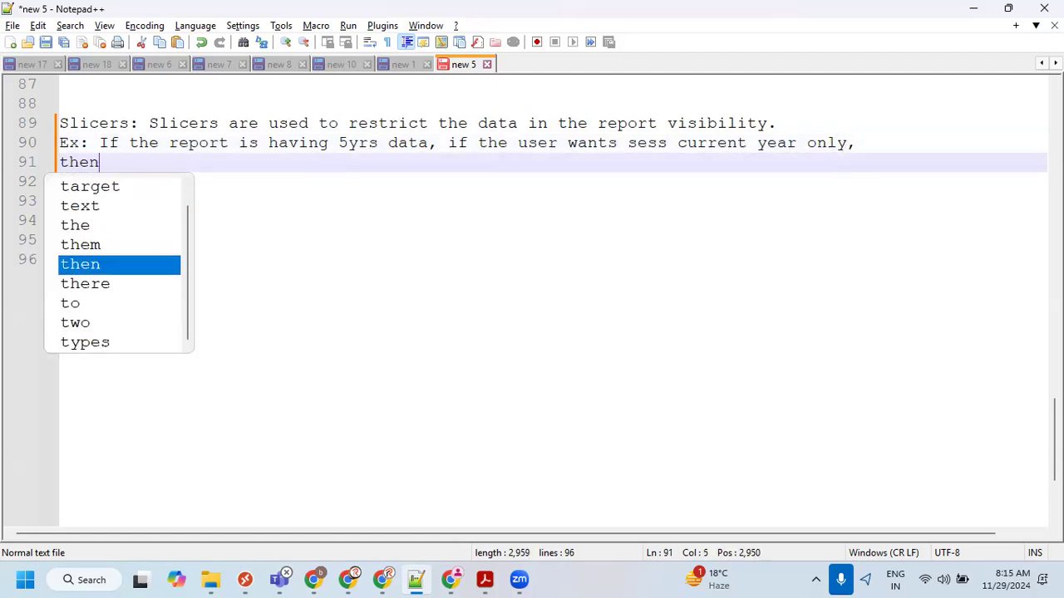
type("use")
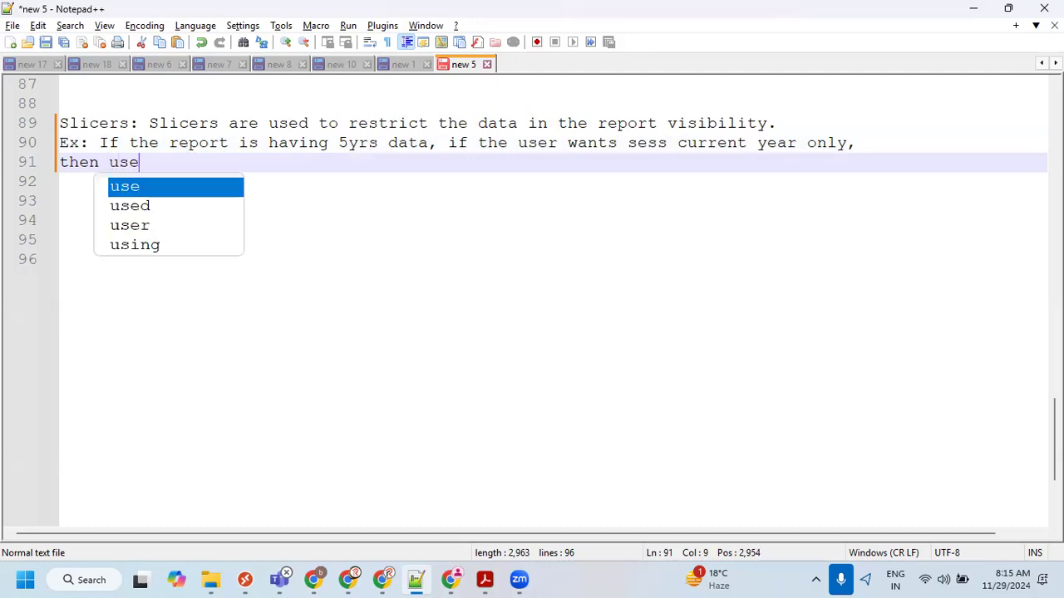
type("r can select a c")
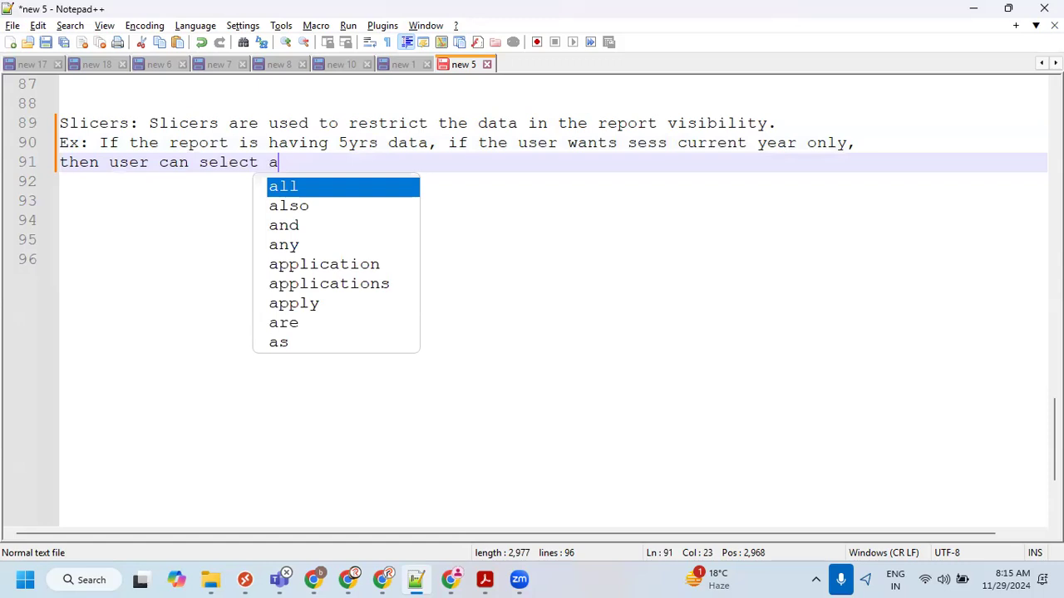
key("BackSpace")
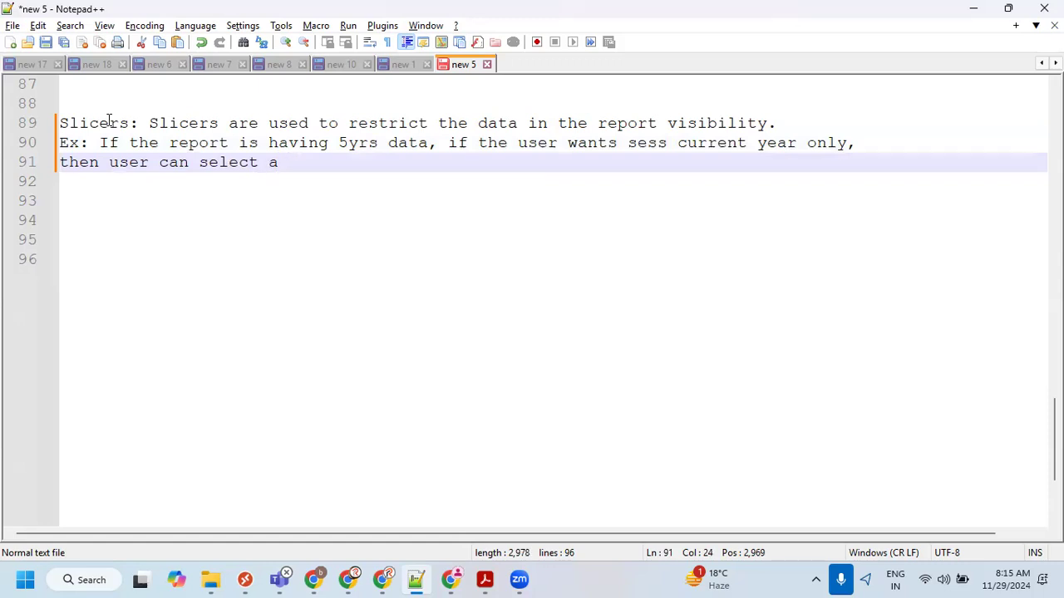
key("BackSpace")
type("a year")
key("BackSpace")
type("(2024)")
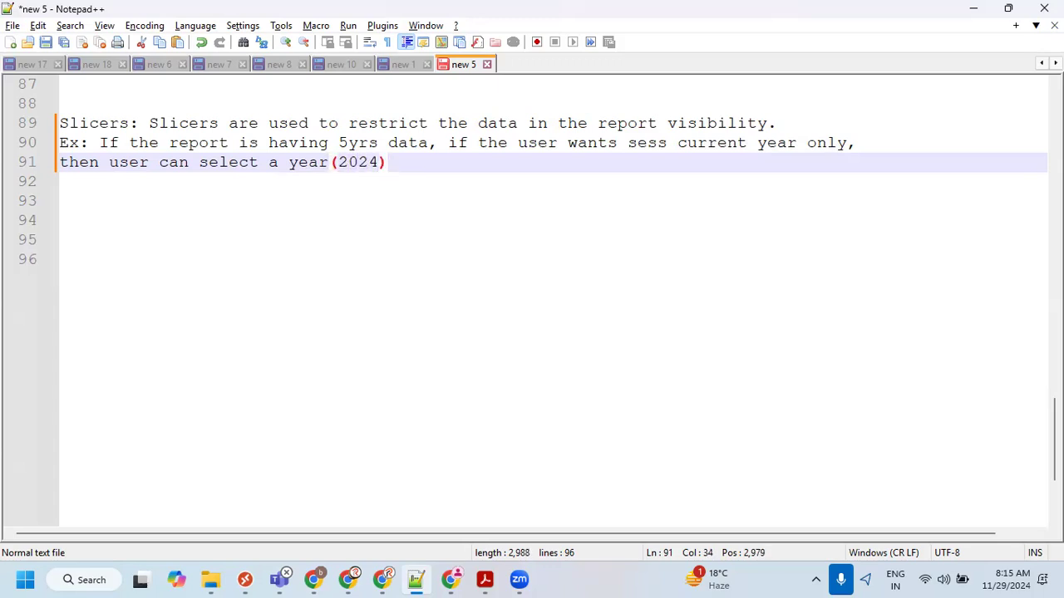
type(" f")
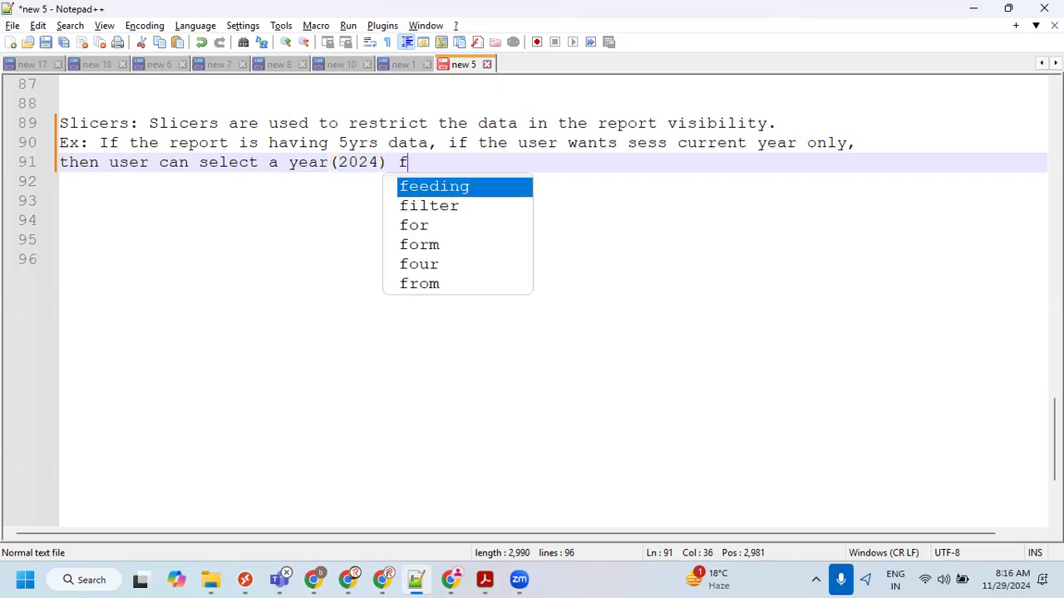
type("rom the year slicers")
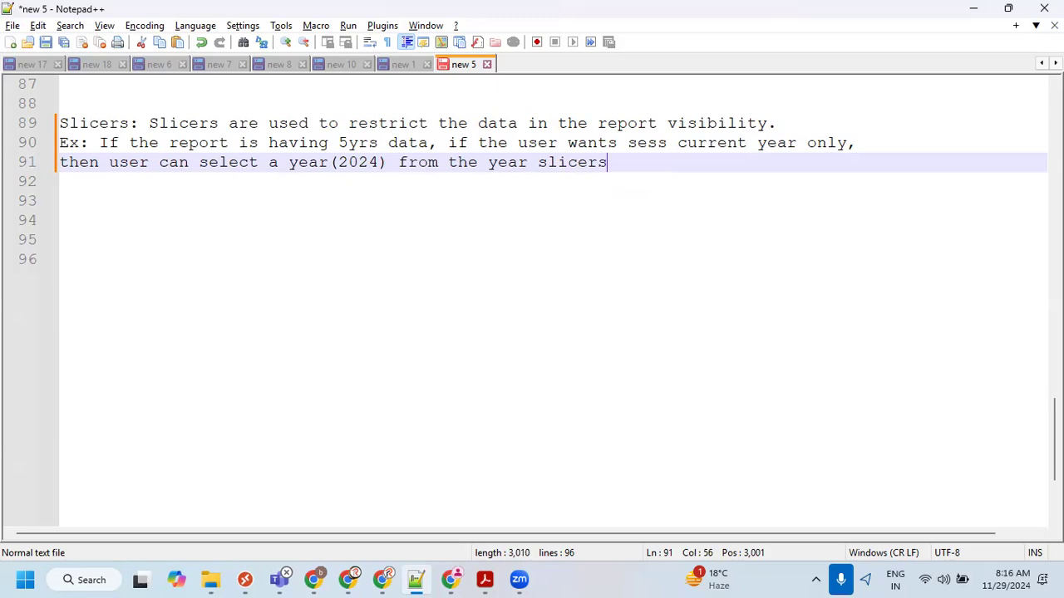
key("BackSpace")
type(".")
Switch to the syllabus PDF and temporarily mark the Number, Text and Date entries under Types Of Slicers, clearing the mark.
left_click(484, 579)
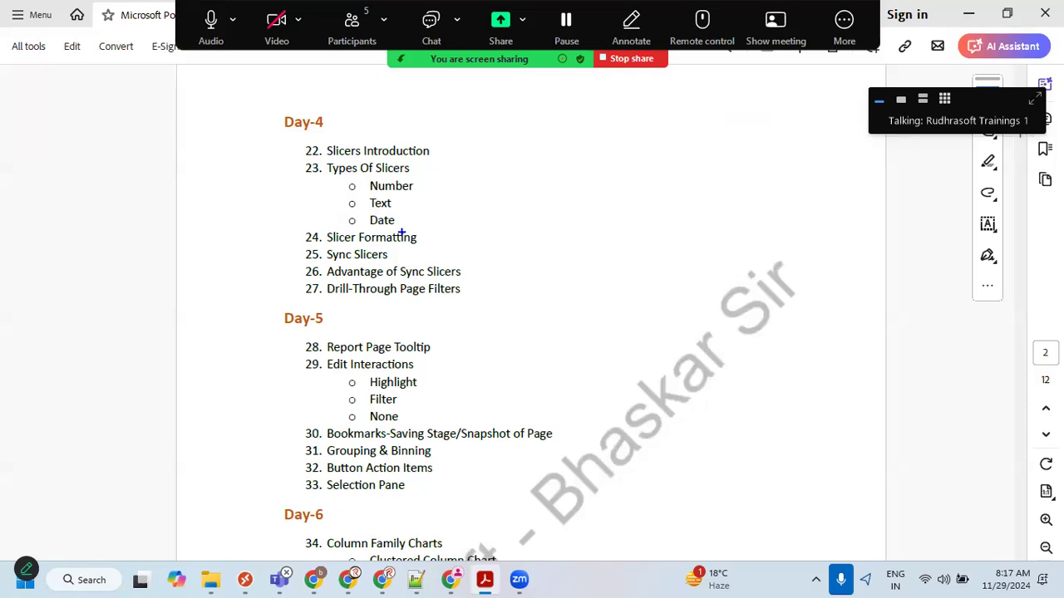
left_click_drag(424, 166, 427, 229)
key("Escape")
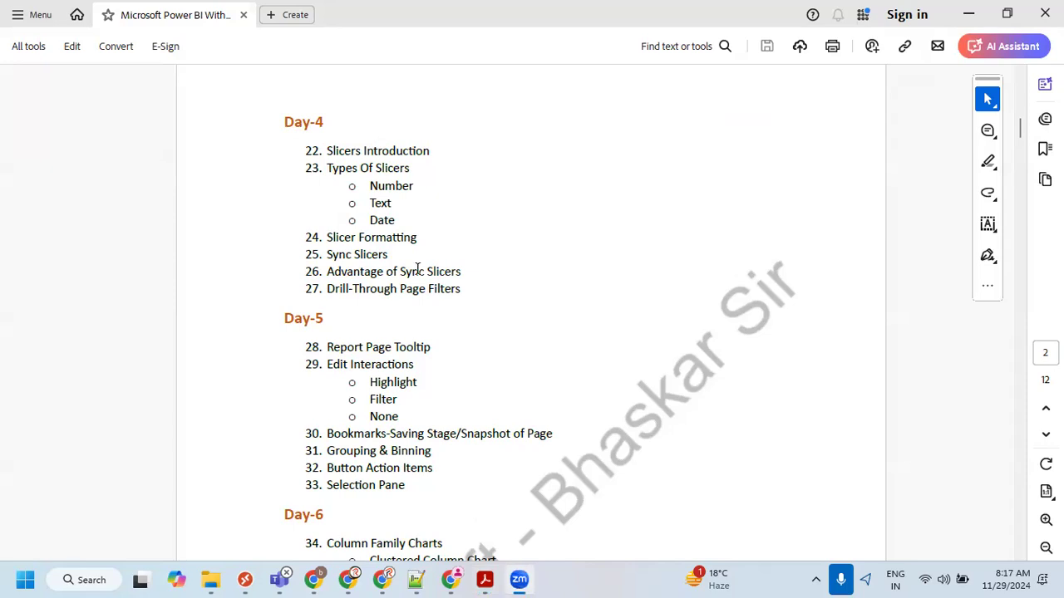
Switch to Notepad++ and write "If the user wants to restrict the data based on number, text, date and time" on line 93.
left_click(415, 579)
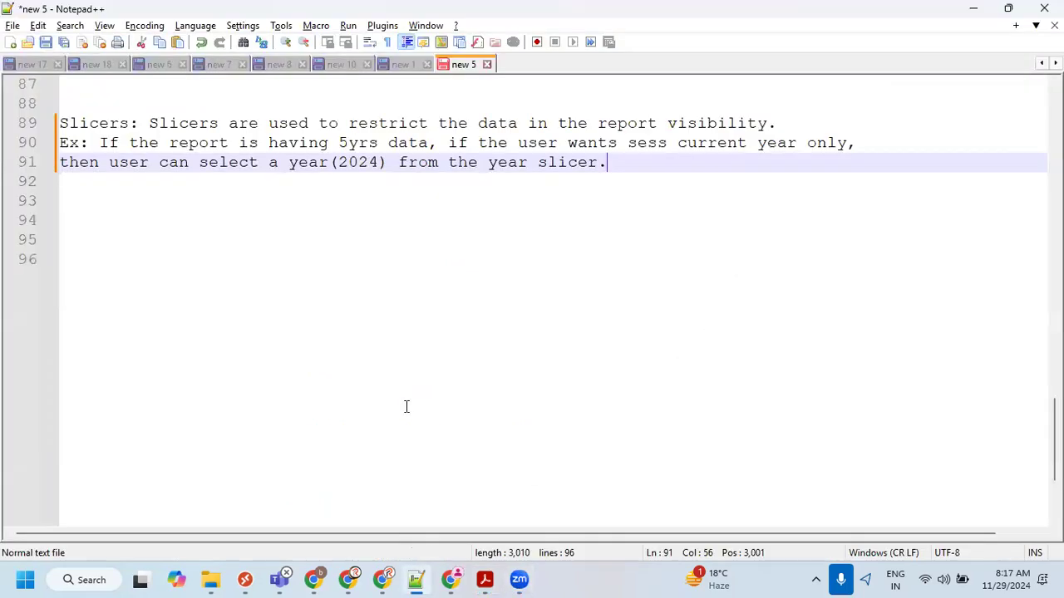
left_click(144, 218)
left_click(119, 198)
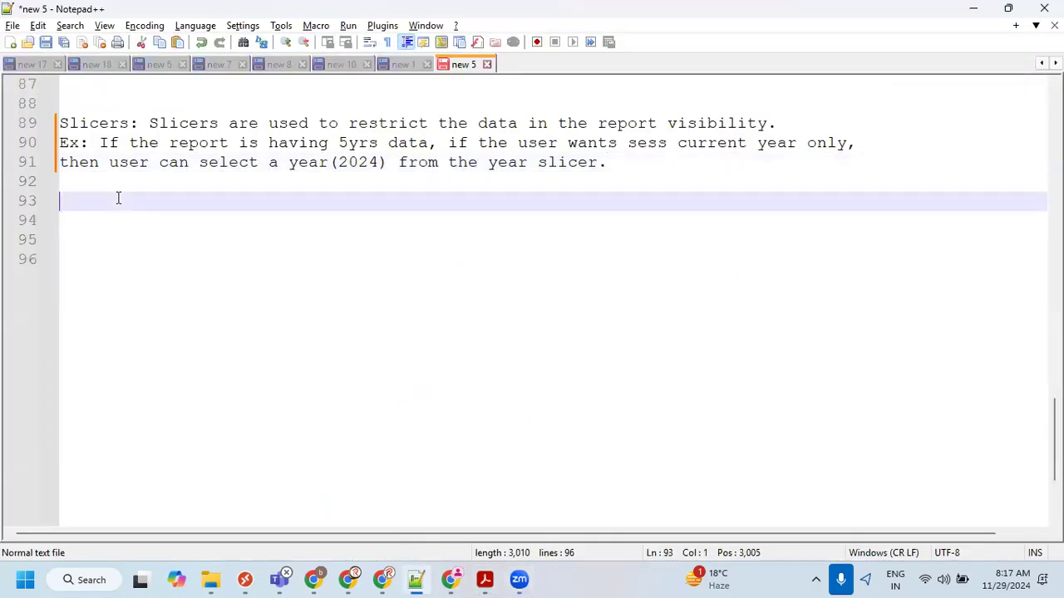
type("If t")
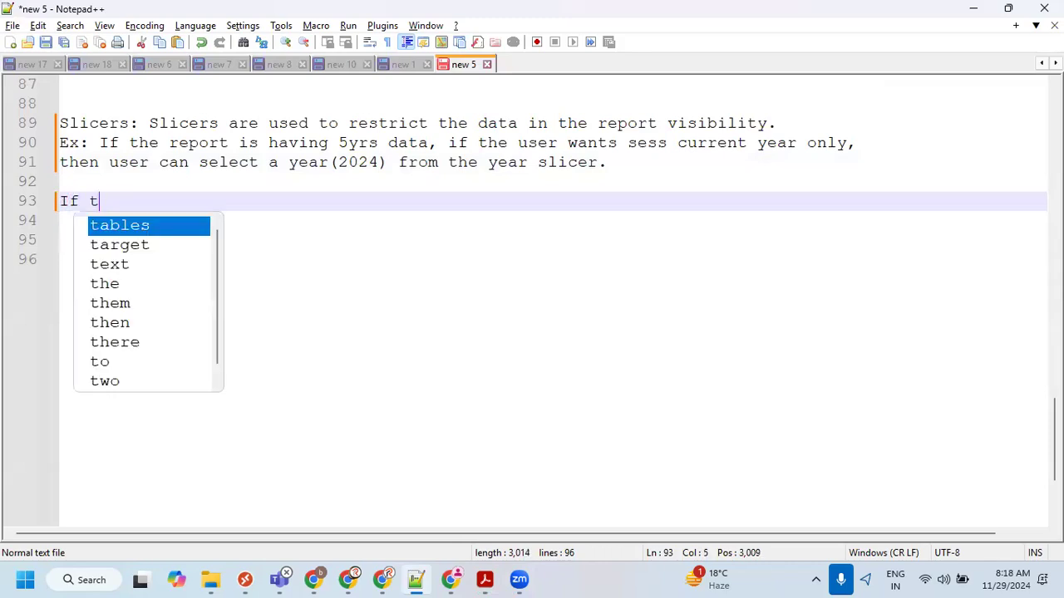
type("he user want")
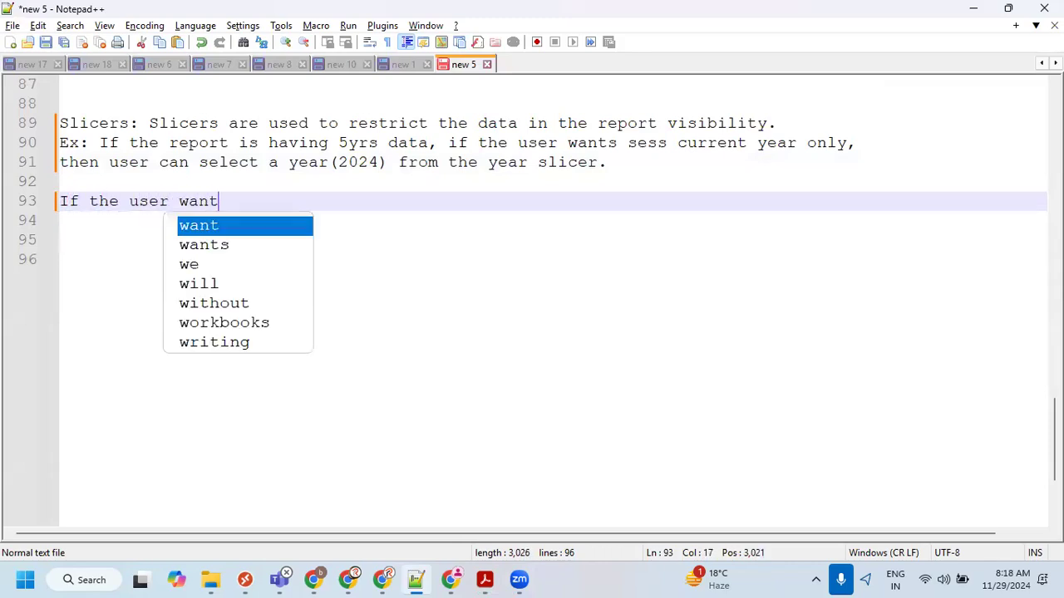
type("s to restric")
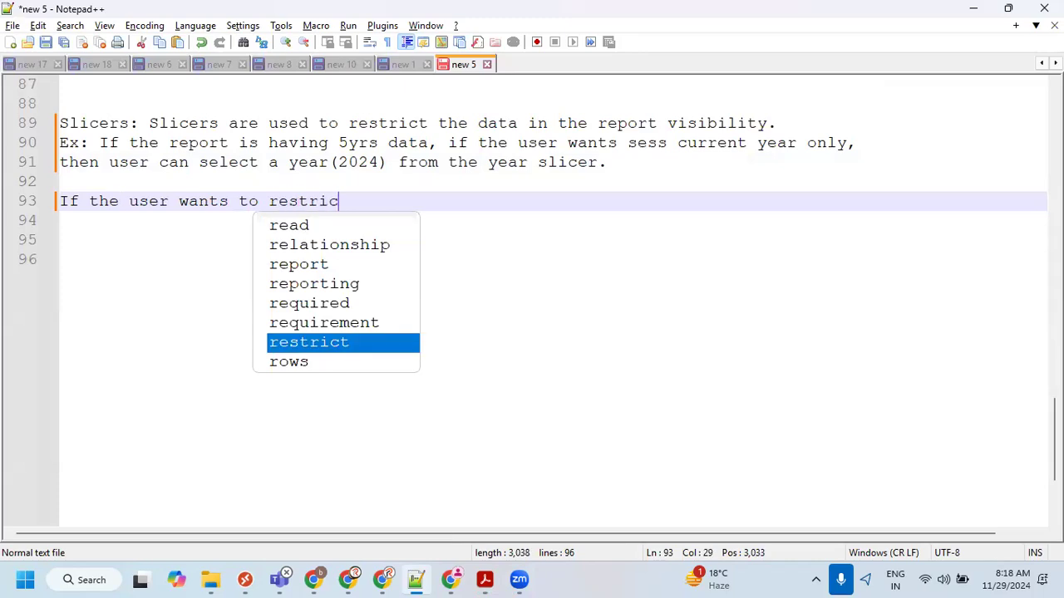
type("t the data ")
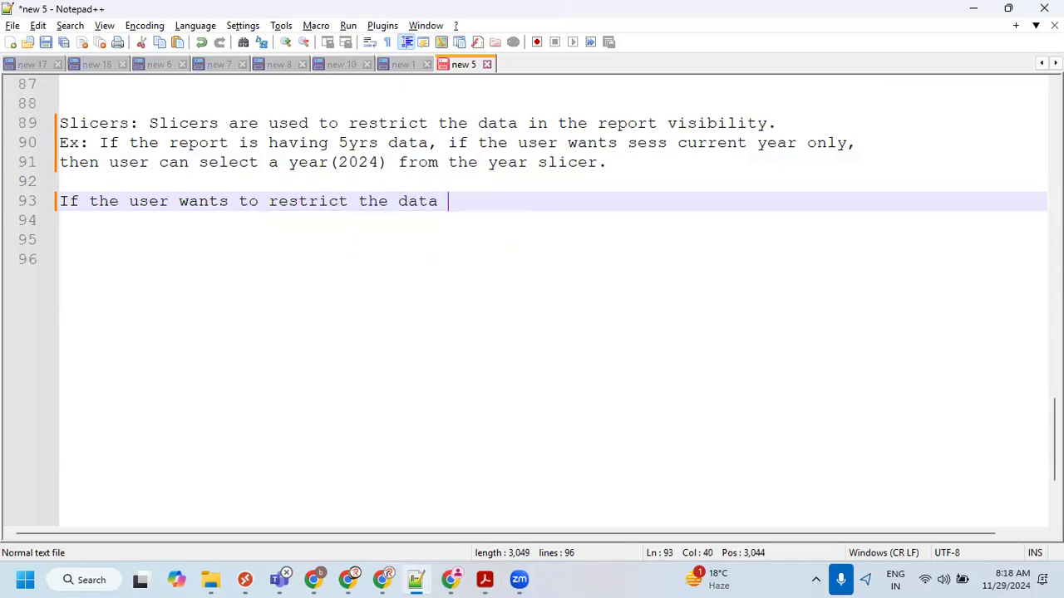
type("based on num")
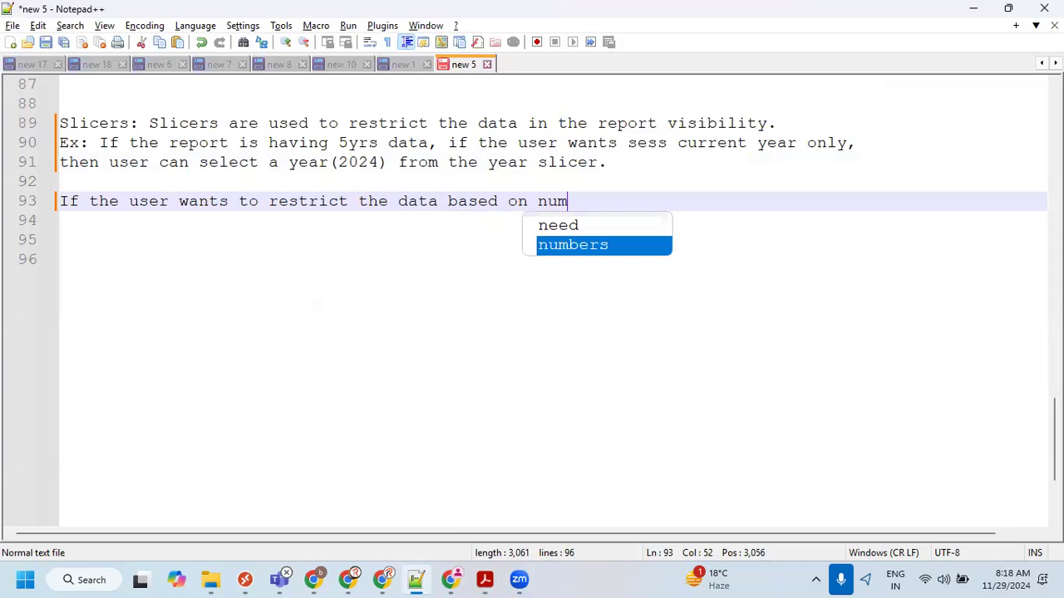
type("ber, text, ")
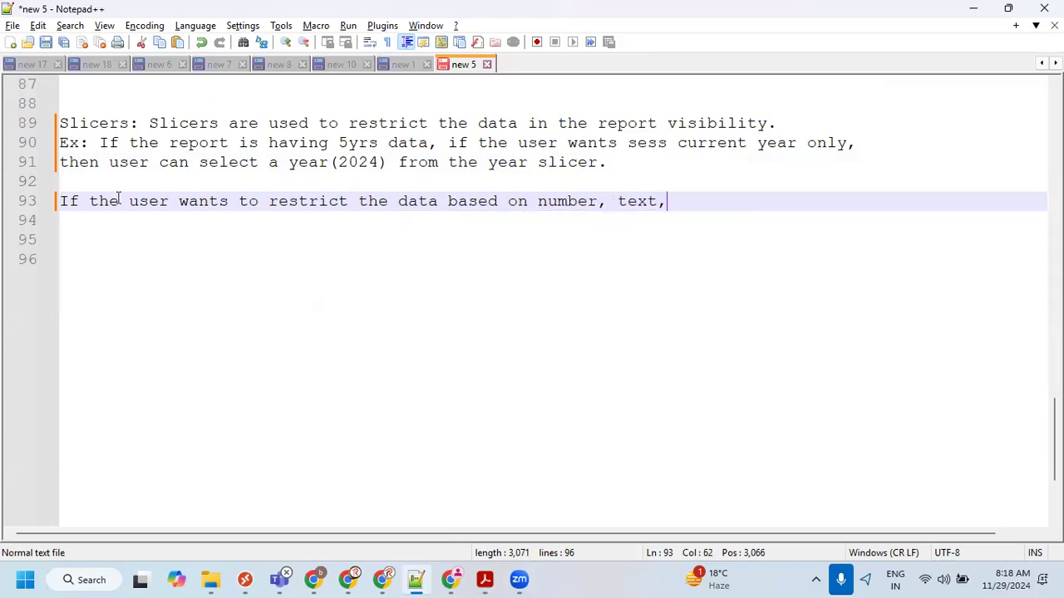
type("date")
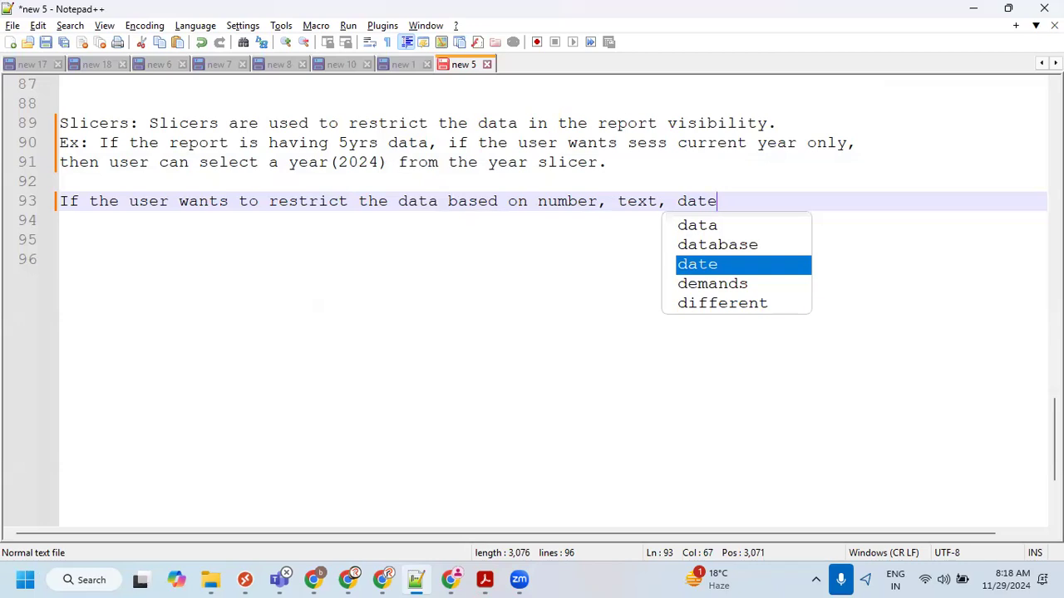
type(" and time.")
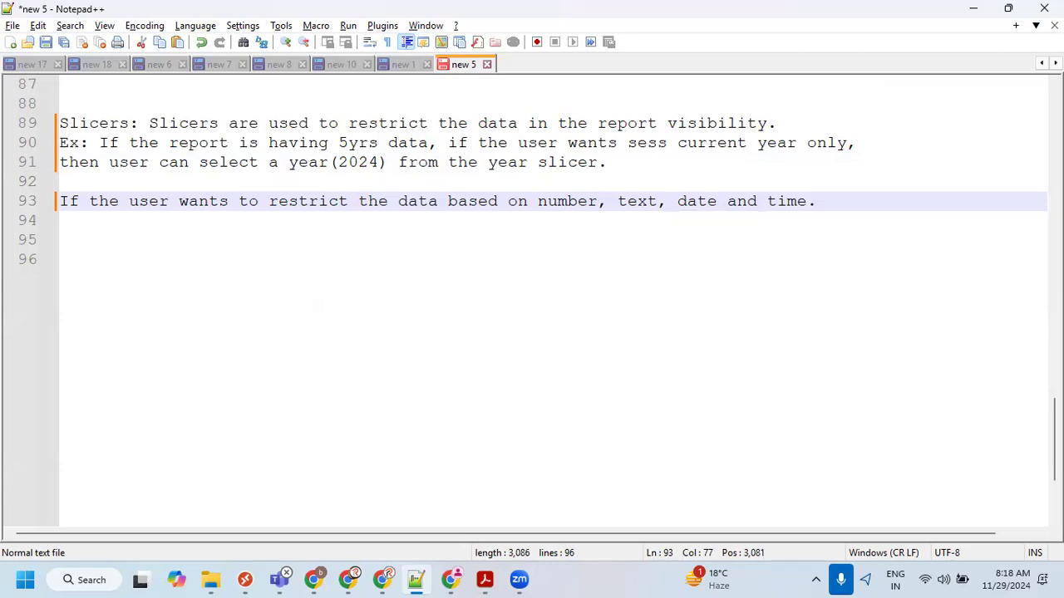
Continue the sentence with ", then we need to" and "create slicer(s) accordingly." on the following line, leaving blank space below.
key("BackSpace")
type(", then we need to")
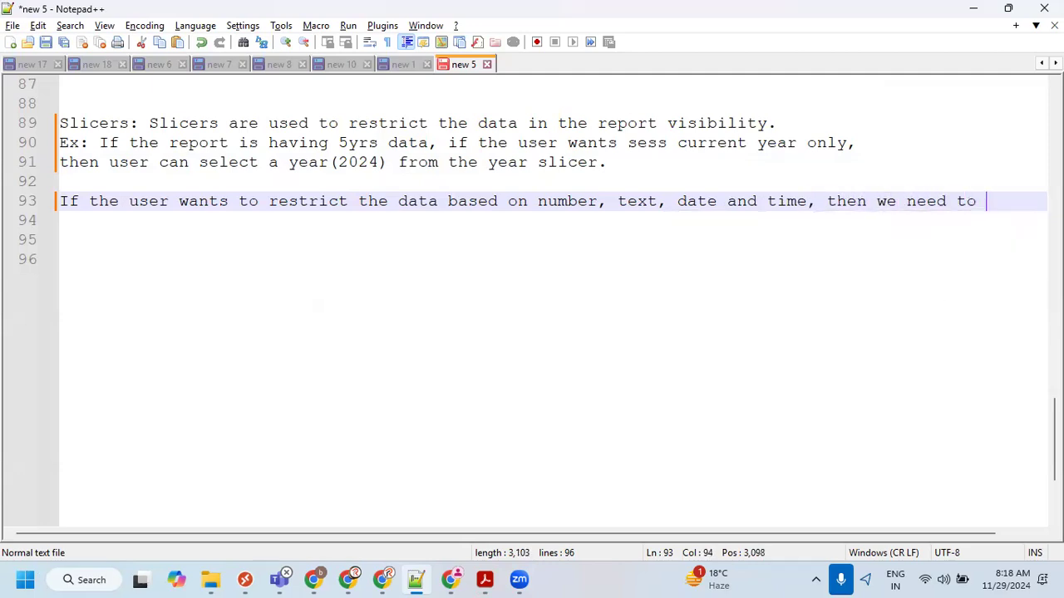
key("Return")
type("create ")
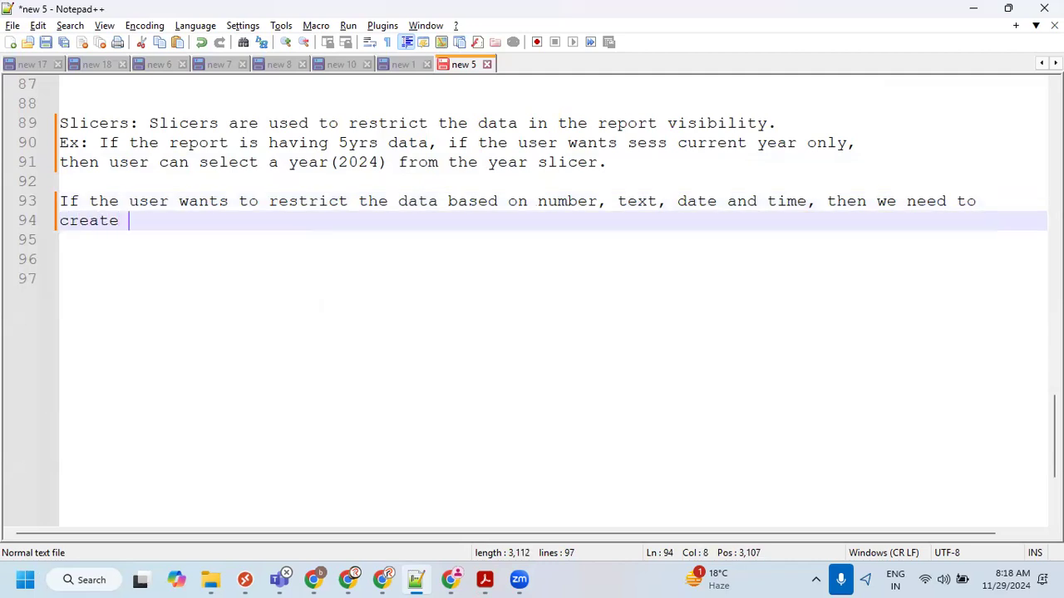
type("slicer")
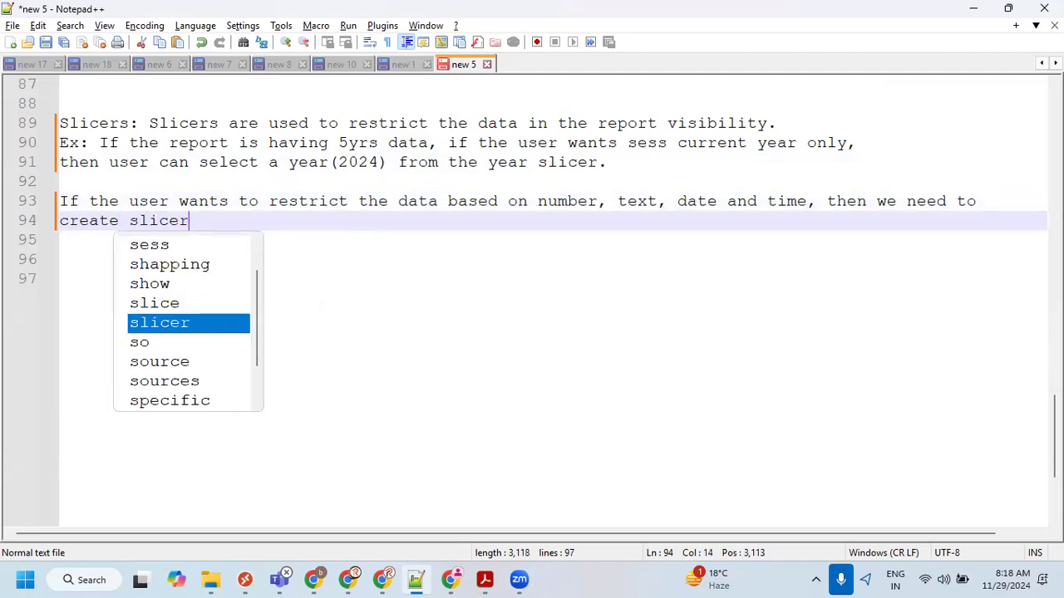
type("(s) ")
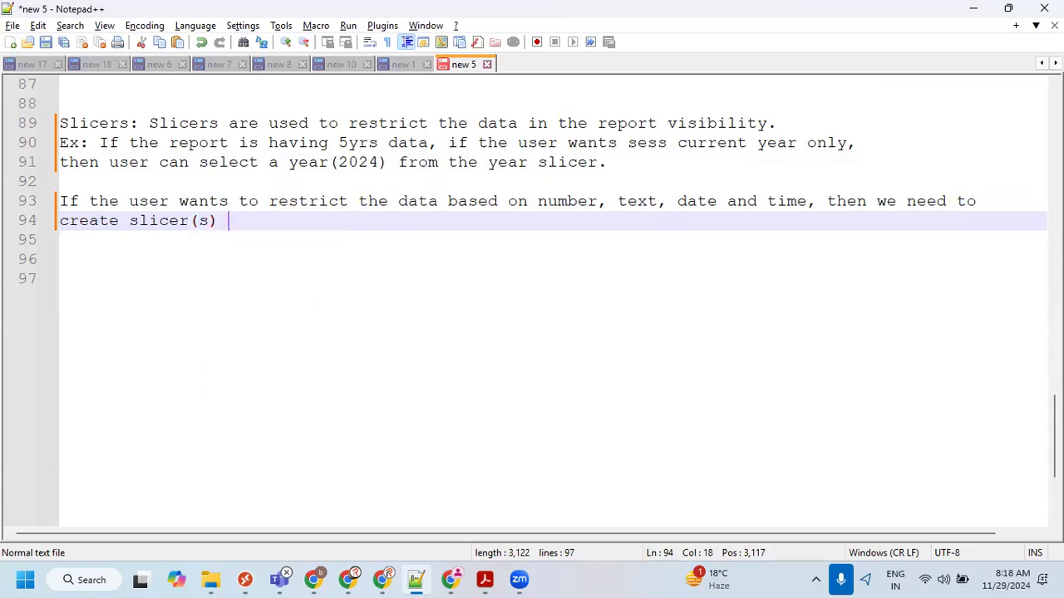
type("accordingly.")
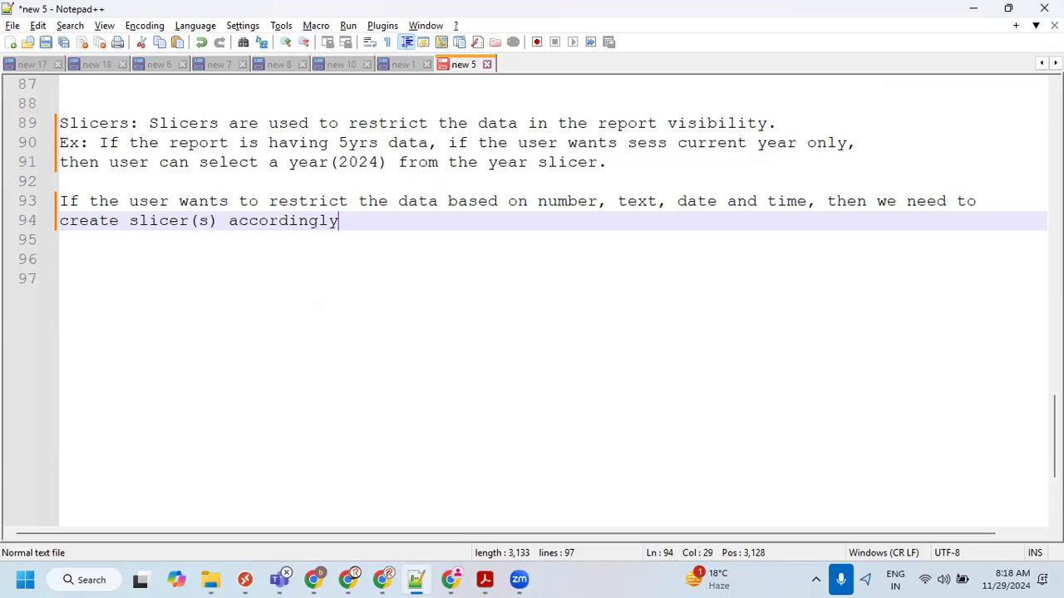
key("Return")
key("Return")
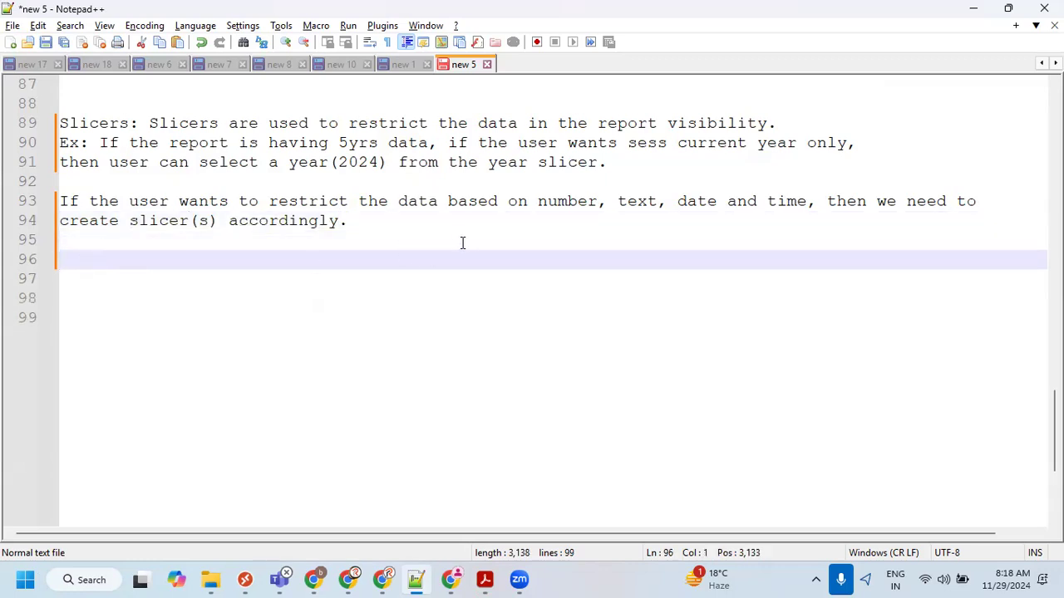
Retype the year 2024 inside the parentheses of the slicer example.
left_click_drag(339, 162, 377, 162)
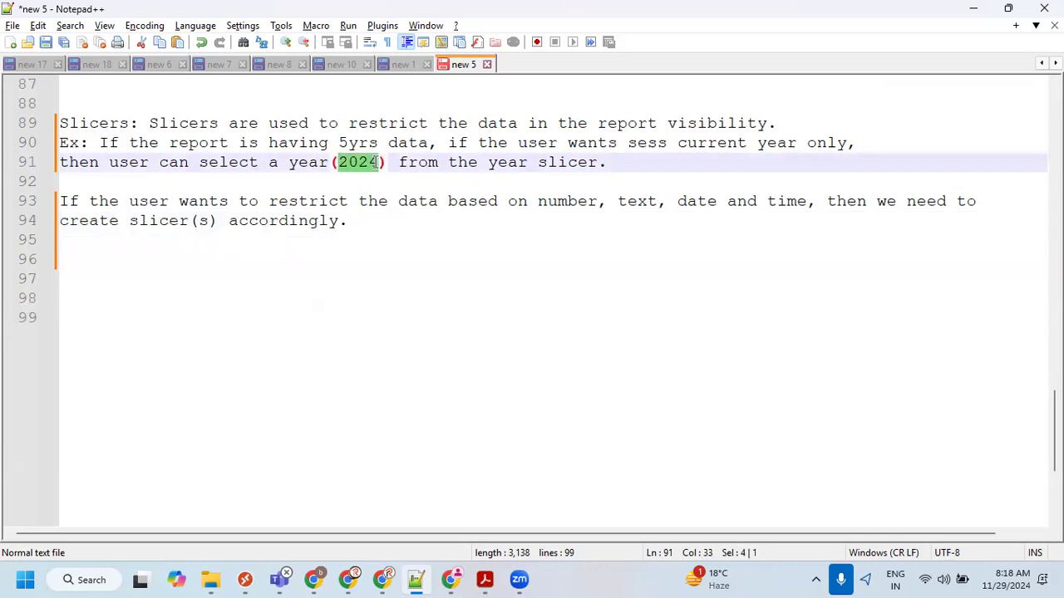
type("2")
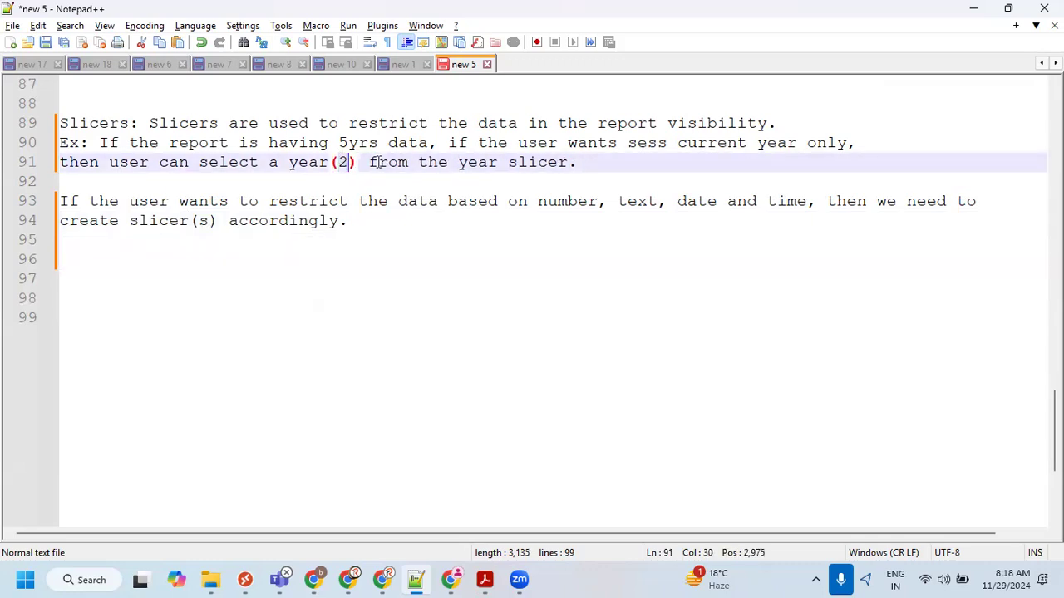
type("024")
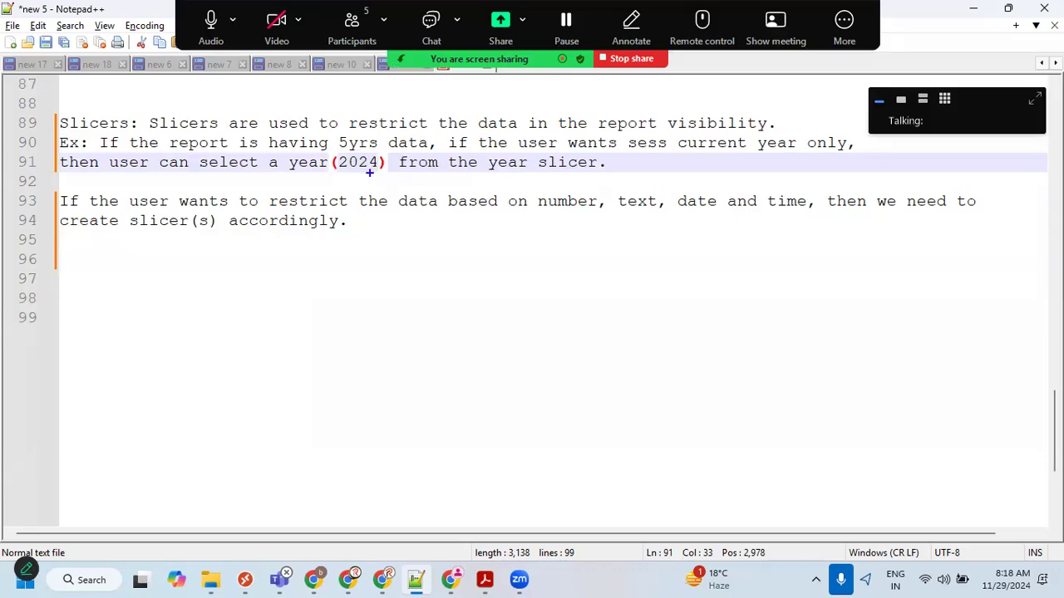
Draw a blue box around 2024 in the example with an arrow down to the annotation label "Number".
mouse_move(332, 151)
left_mouse_down()
mouse_move(386, 174)
mouse_move(366, 329)
left_mouse_up()
mouse_move(357, 304)
left_mouse_down()
mouse_move(372, 344)
mouse_move(387, 334)
left_mouse_up()
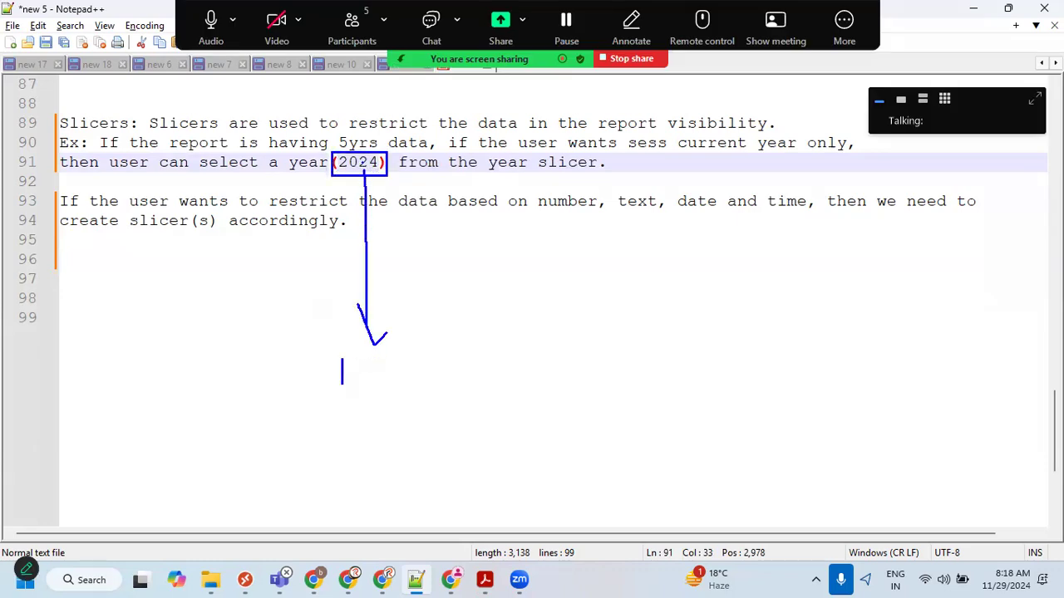
type("Number")
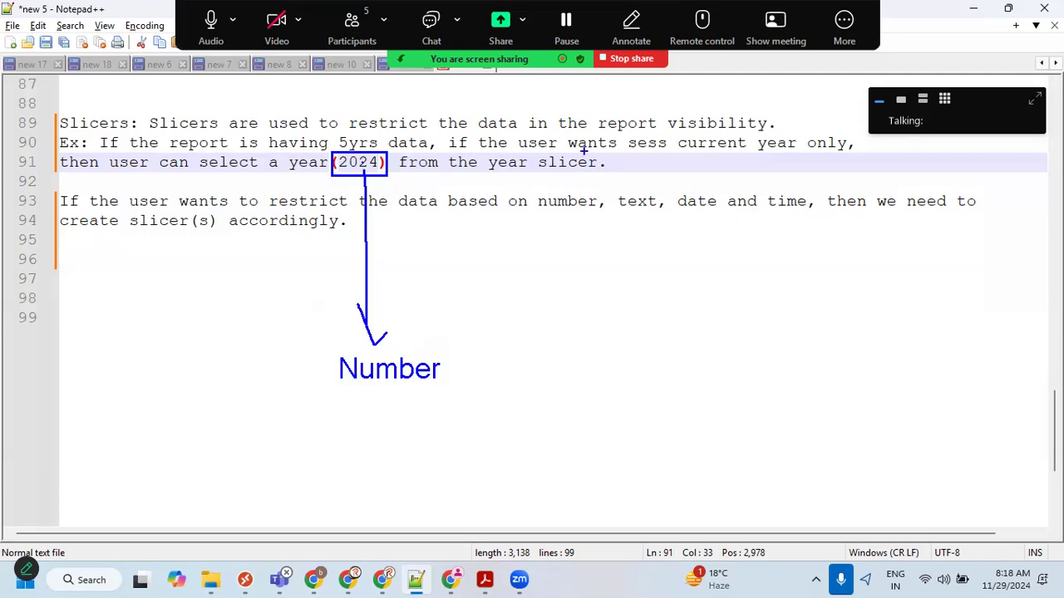
Add the blue annotation text "Country(India, UK, US...)" beside the year example.
left_click(536, 162)
type("Country")
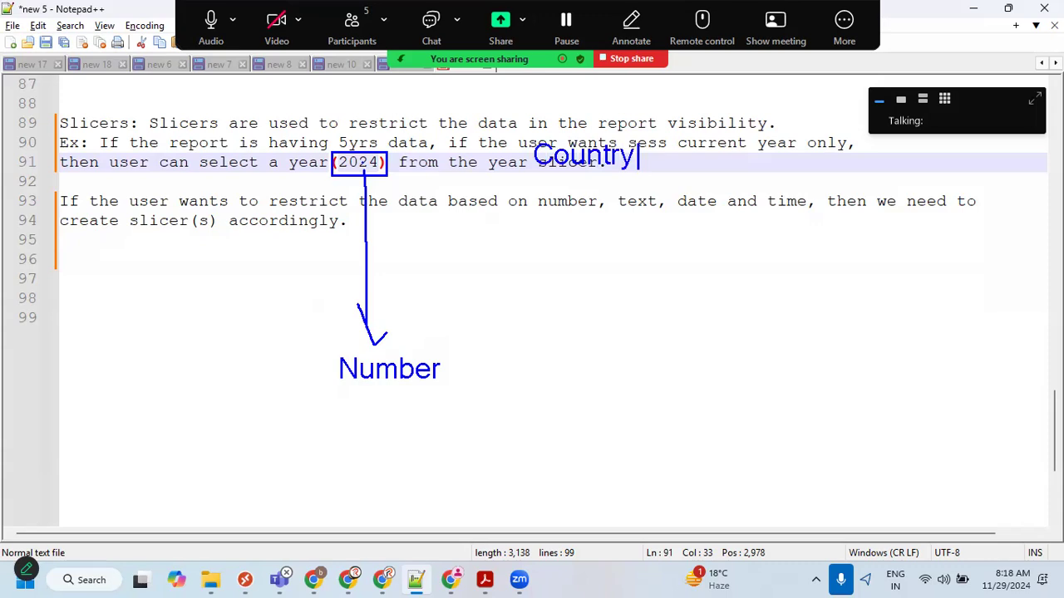
type("(Ind")
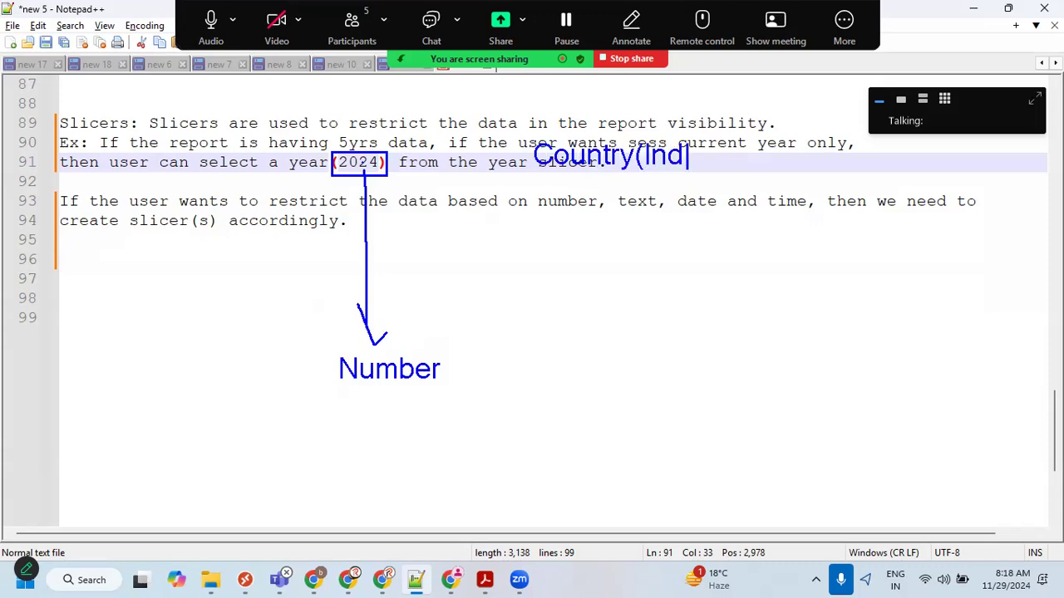
type("ia, UK")
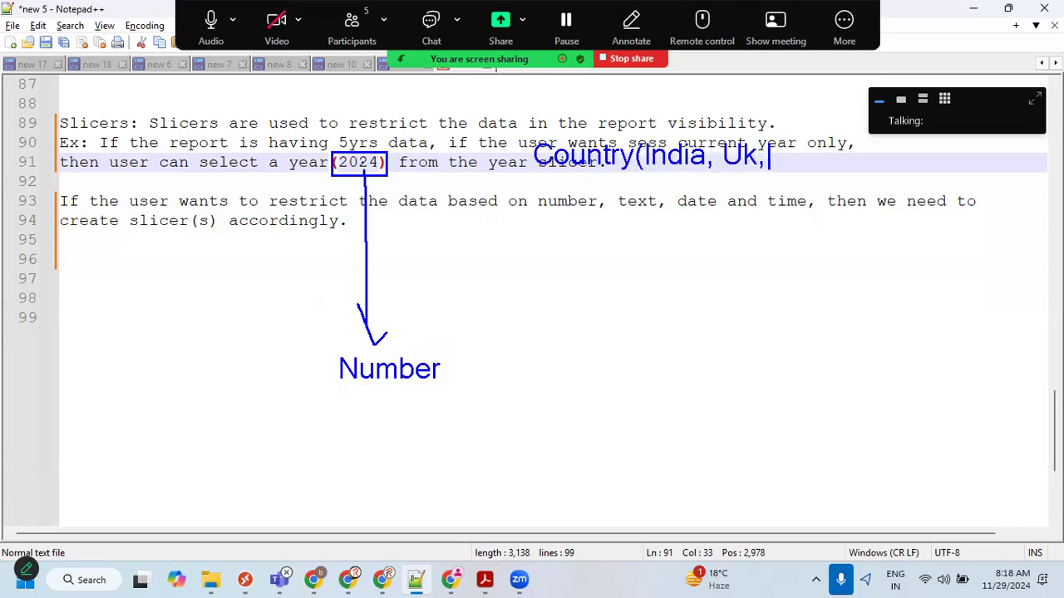
type(", US.")
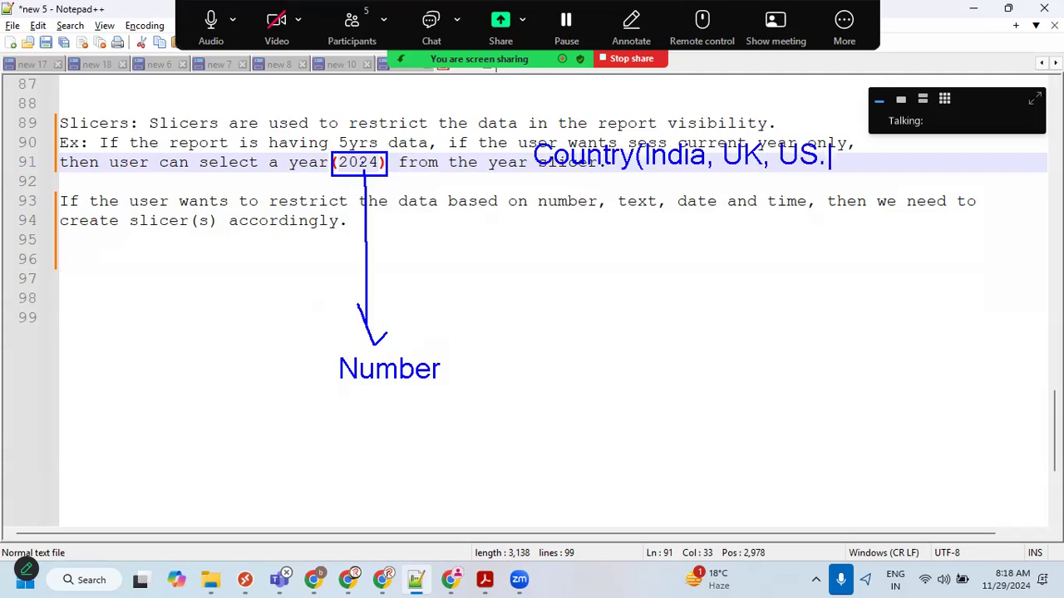
type("..)")
Draw a red arrow from the country annotation to a new label "Text", and circle the "Number" and "Text" labels in red.
left_click_drag(600, 177, 600, 301)
left_click_drag(582, 285, 615, 276)
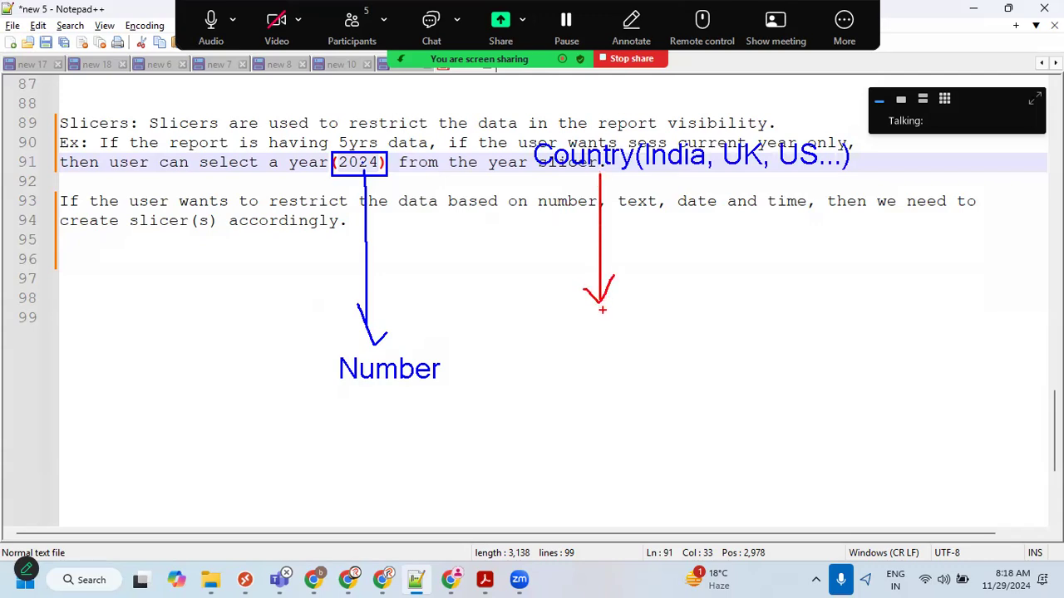
left_click(571, 350)
type("Text")
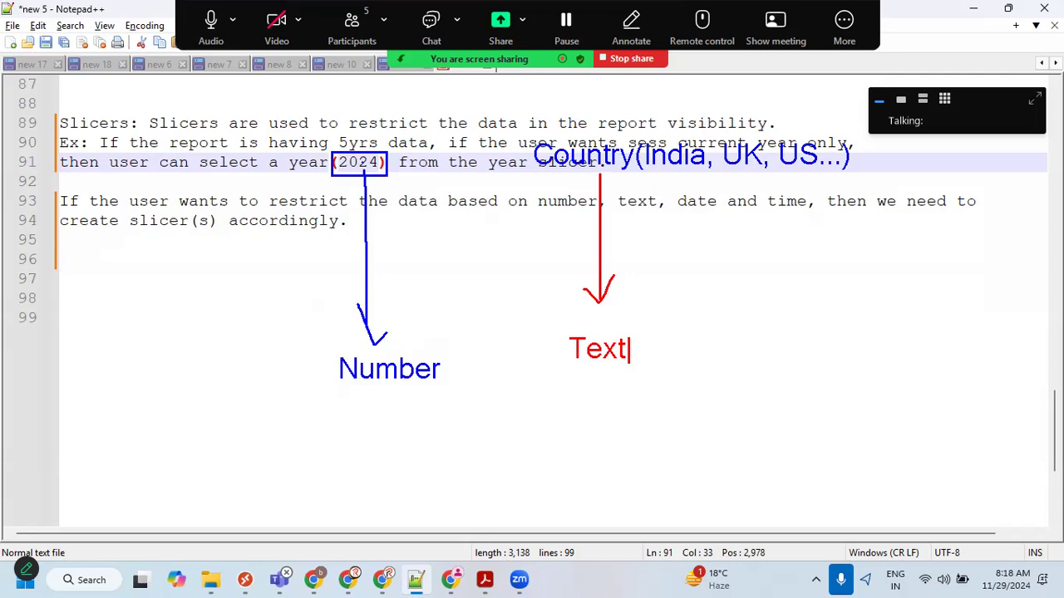
key("Escape")
mouse_move(457, 350)
left_mouse_down()
mouse_move(374, 347)
mouse_move(360, 400)
mouse_move(457, 350)
left_mouse_up()
mouse_move(677, 333)
left_mouse_down()
mouse_move(586, 327)
mouse_move(584, 382)
mouse_move(676, 332)
left_mouse_up()
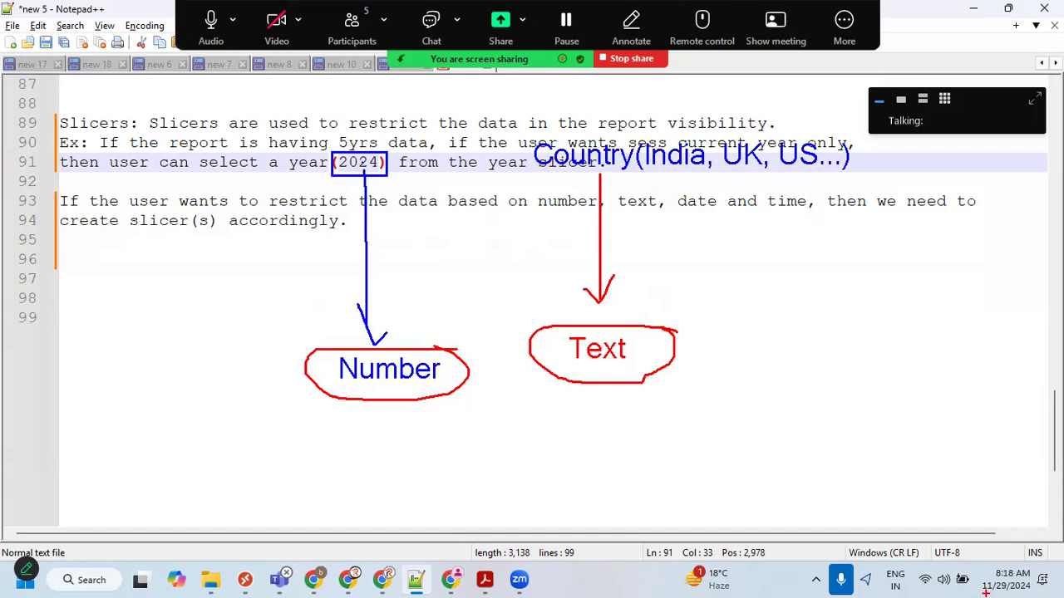
Sketch red freehand notes over the slicer example lines and clear all the annotations.
mouse_move(53, 138)
left_mouse_down()
mouse_move(57, 118)
mouse_move(83, 171)
mouse_move(137, 150)
mouse_move(162, 170)
mouse_move(188, 162)
left_mouse_up()
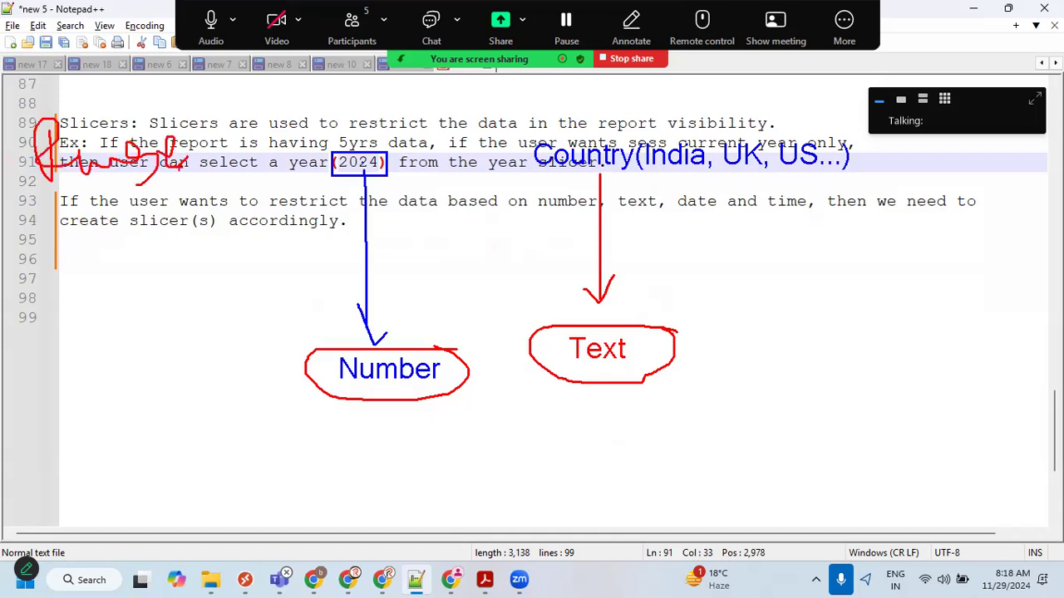
mouse_move(35, 197)
left_mouse_down()
mouse_move(169, 158)
mouse_move(143, 162)
left_mouse_up()
left_click_drag(11, 214, 126, 177)
left_click_drag(301, 160, 369, 123)
mouse_move(116, 192)
left_mouse_down()
mouse_move(158, 250)
mouse_move(171, 246)
left_mouse_up()
left_click_drag(194, 206, 217, 251)
left_click_drag(183, 222, 221, 208)
left_click_drag(120, 249, 209, 262)
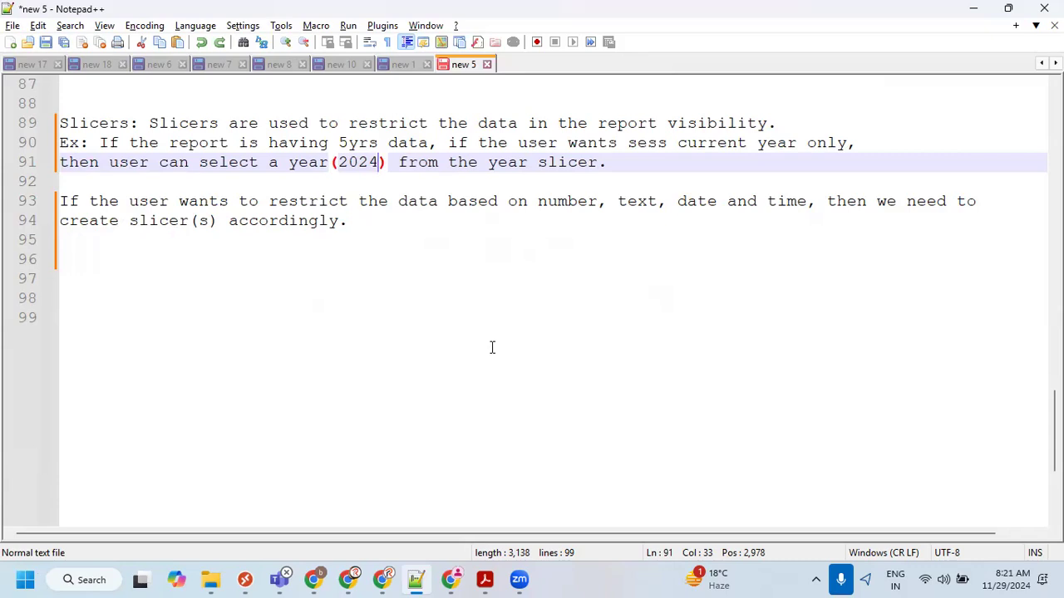
Open the Slicers and Filters report from the Power BI With Fabric folder and dismiss the auto-recovery notice, choosing to remove the recovered files.
left_click(338, 244)
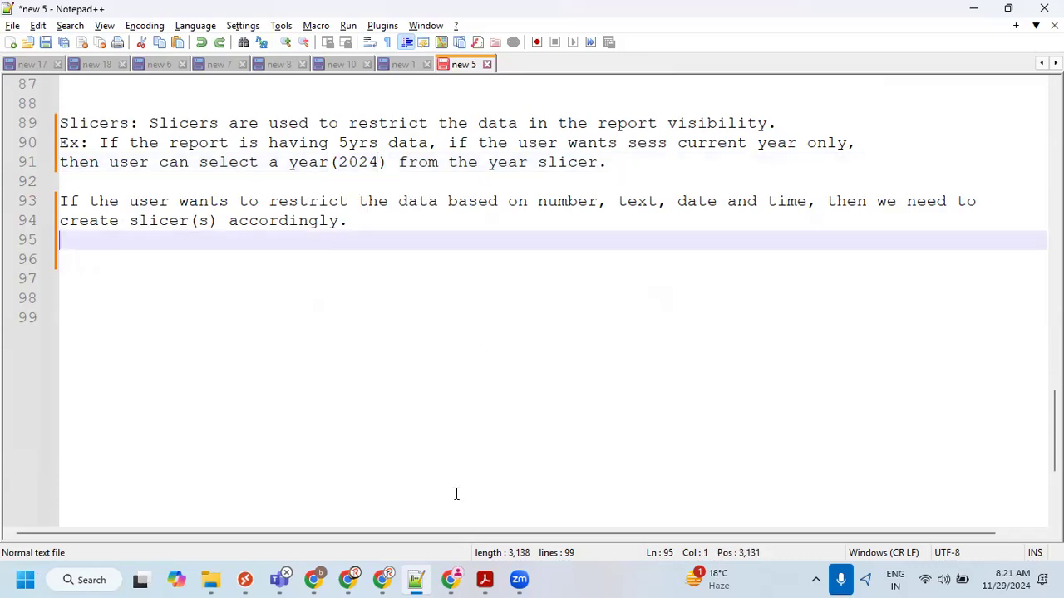
left_click(214, 579)
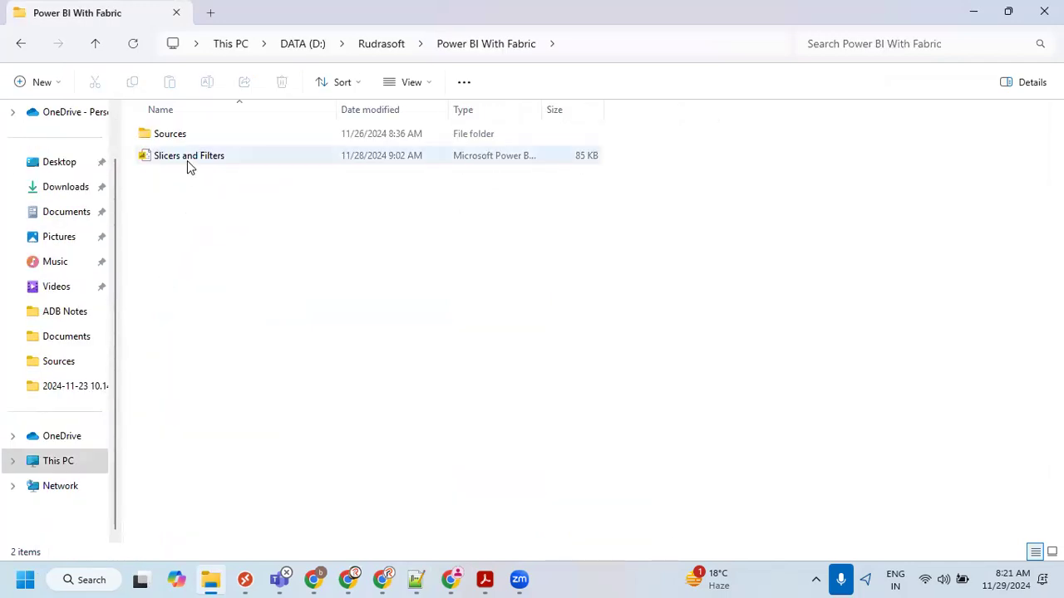
left_click(187, 159)
double_click(189, 159)
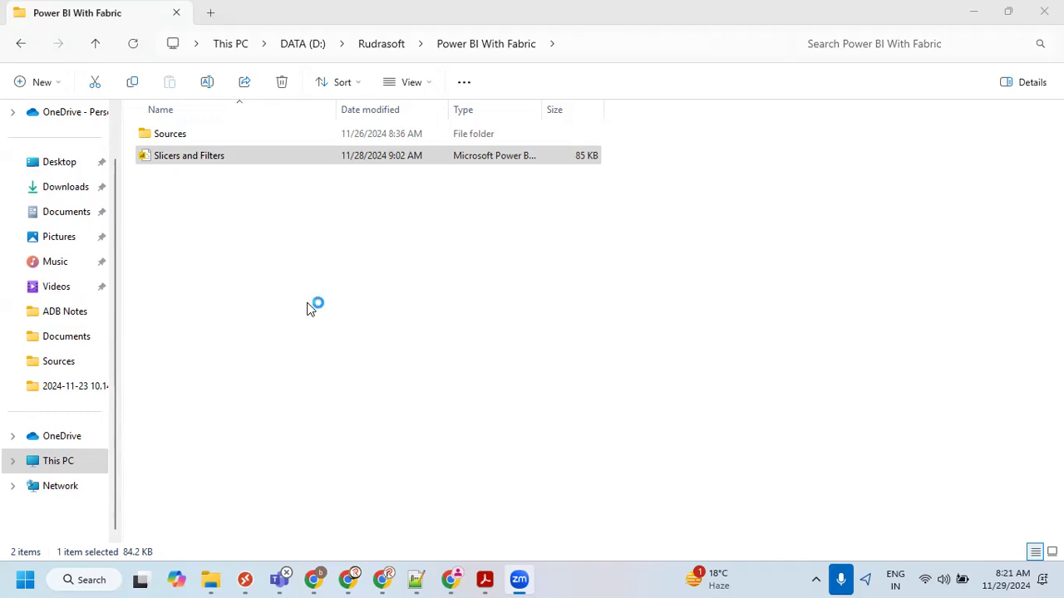
left_click(237, 249)
left_click(188, 161)
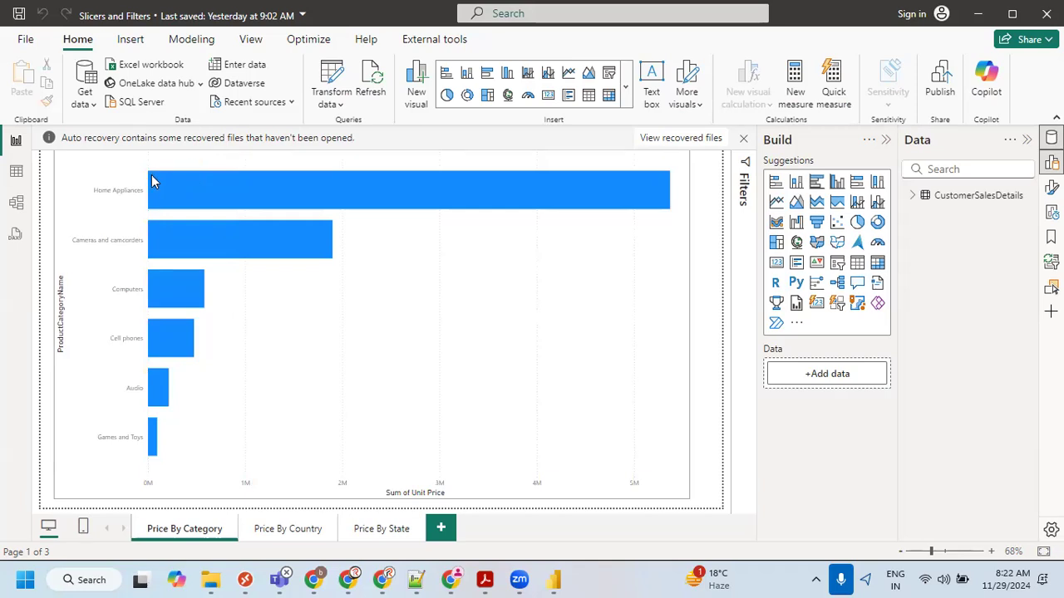
left_click(744, 141)
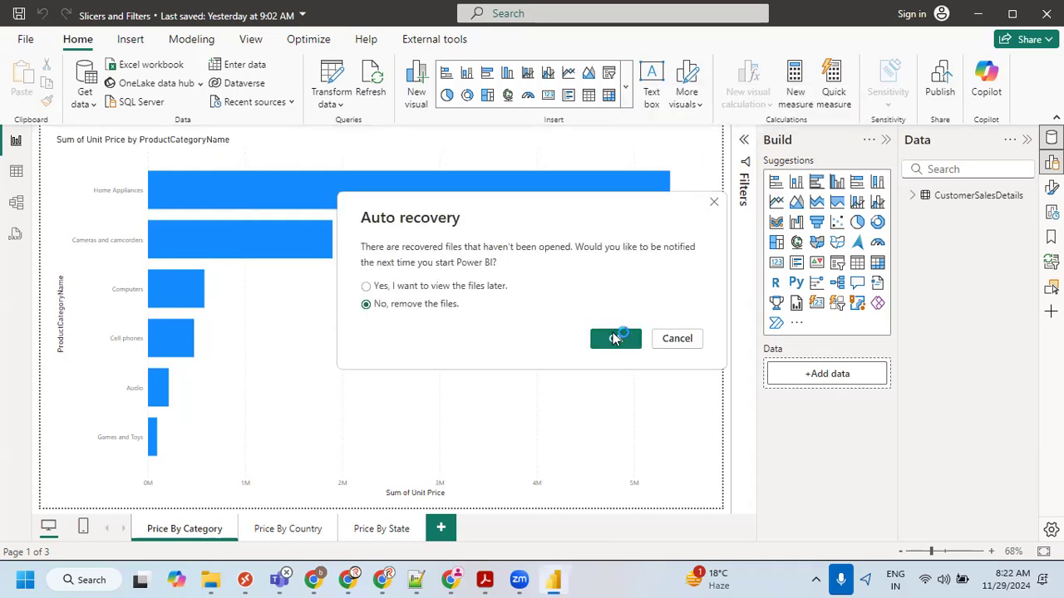
Finish dismissing the auto-recovery notice and add a new report page named "Slicers".
left_click(616, 340)
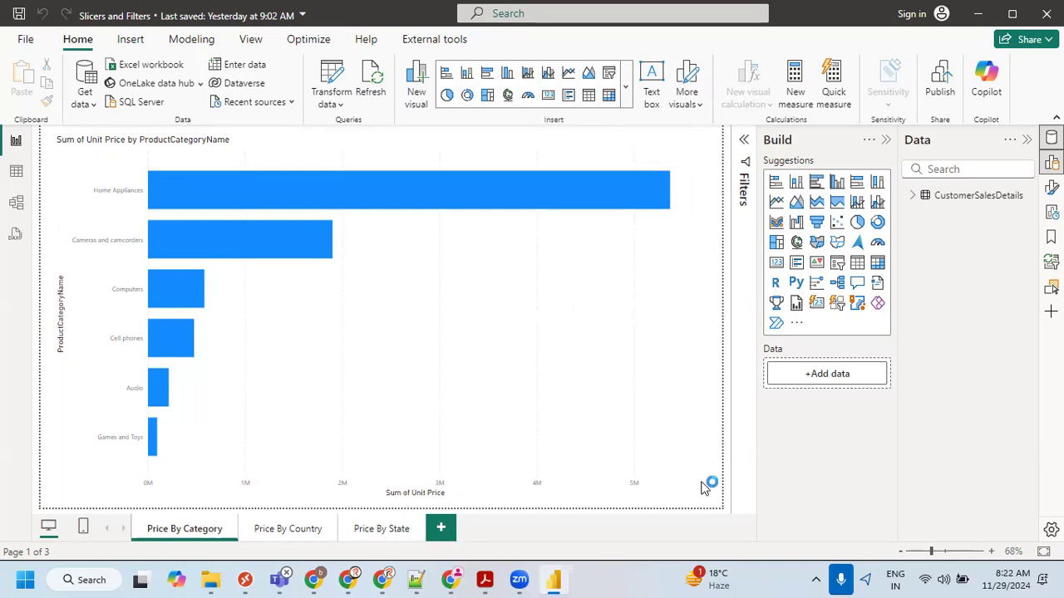
left_click(442, 532)
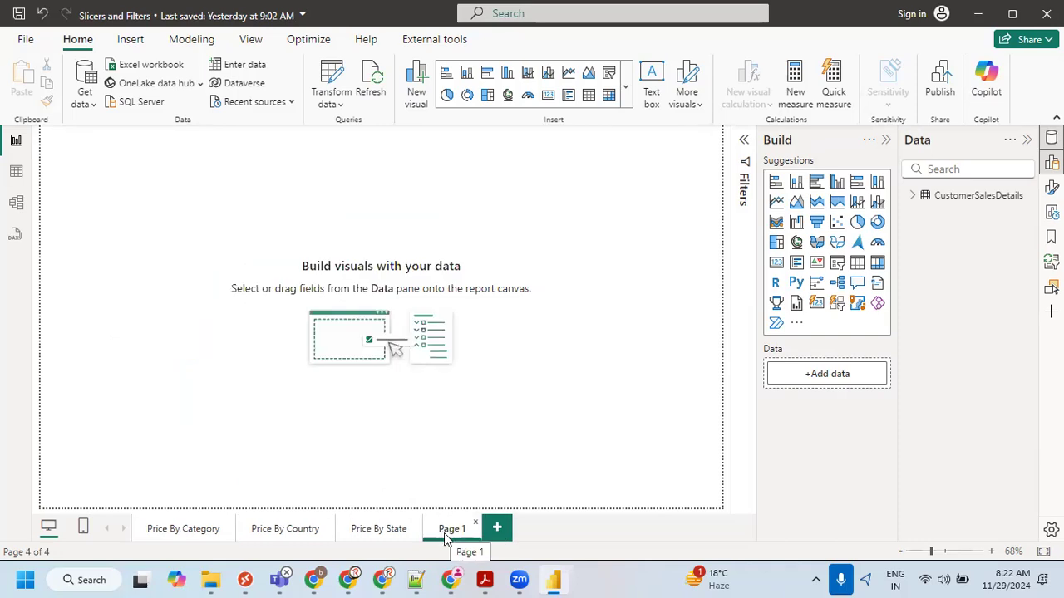
double_click(446, 532)
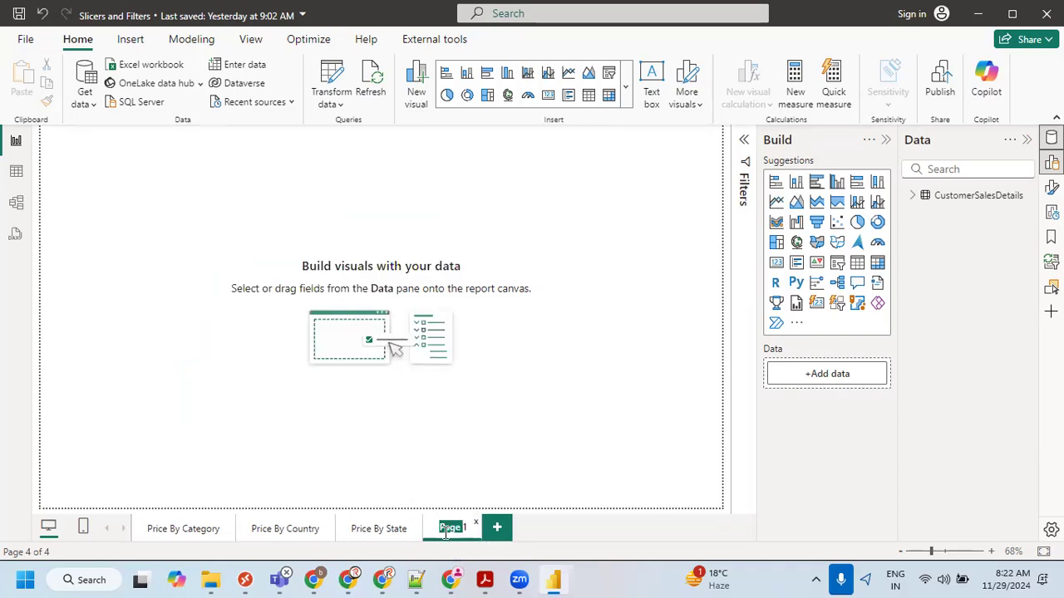
key("ctrl+a")
type("Slicers")
Expand the CustomerSalesDetails table and widen the field list so the full field names fit.
left_click(922, 203)
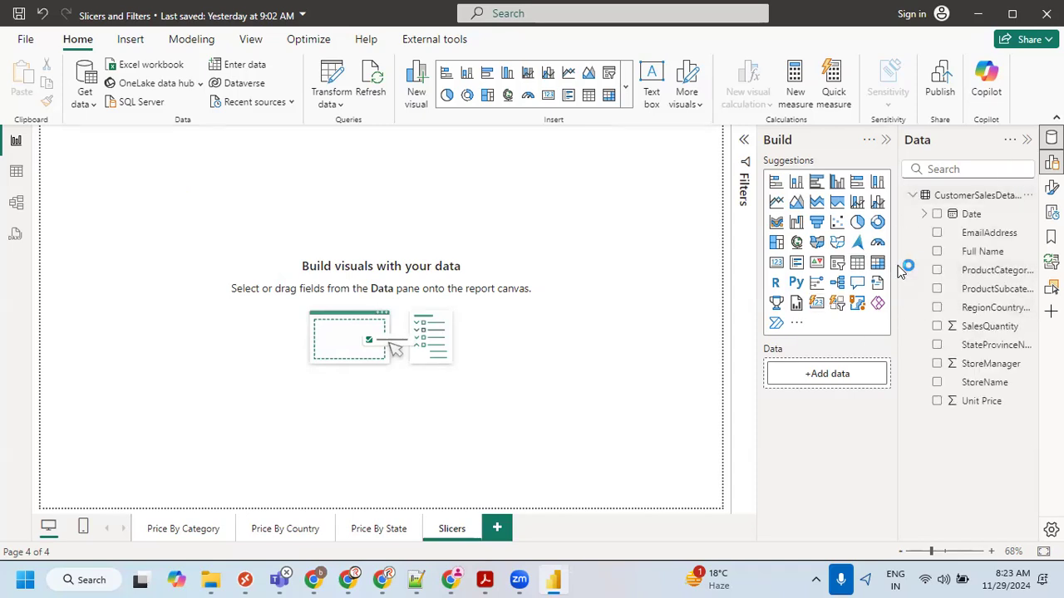
left_click_drag(900, 264, 863, 264)
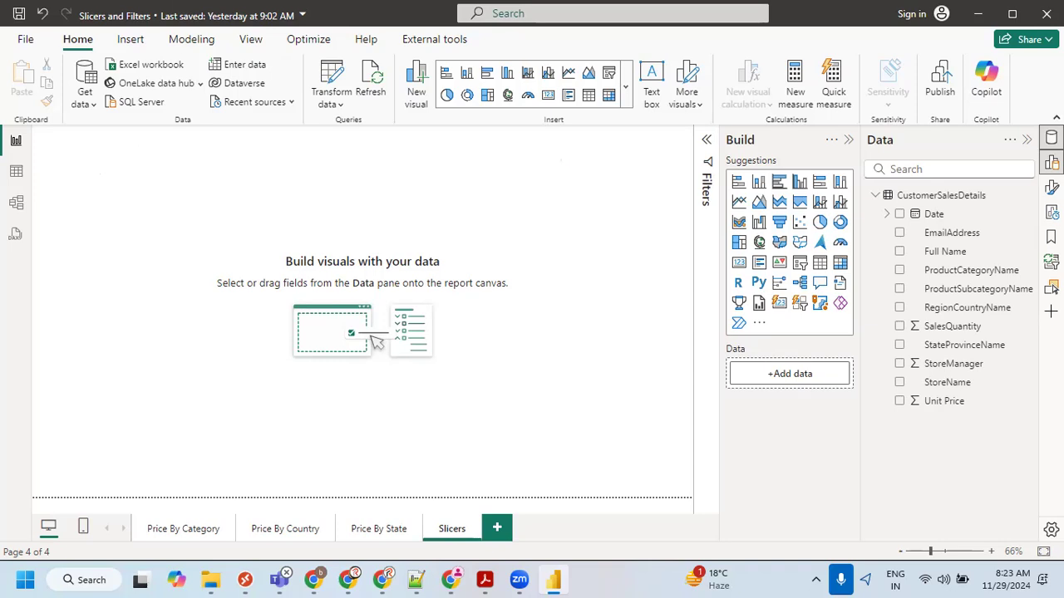
Annotate the empty page with the red text "Slicer" and circle it freehand in red.
key("ctrl+2")
key("t")
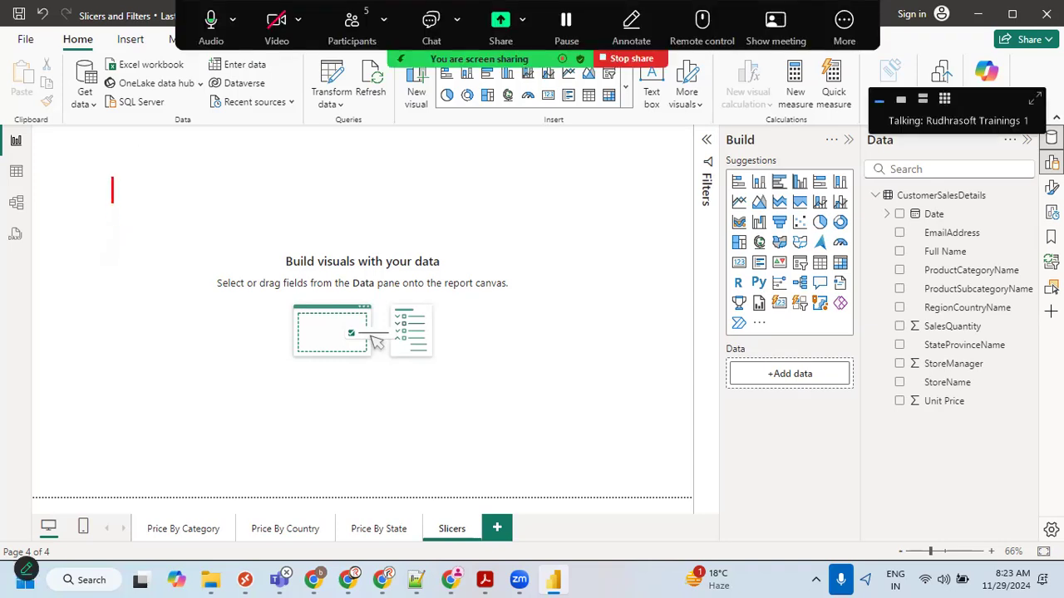
type("Slicer")
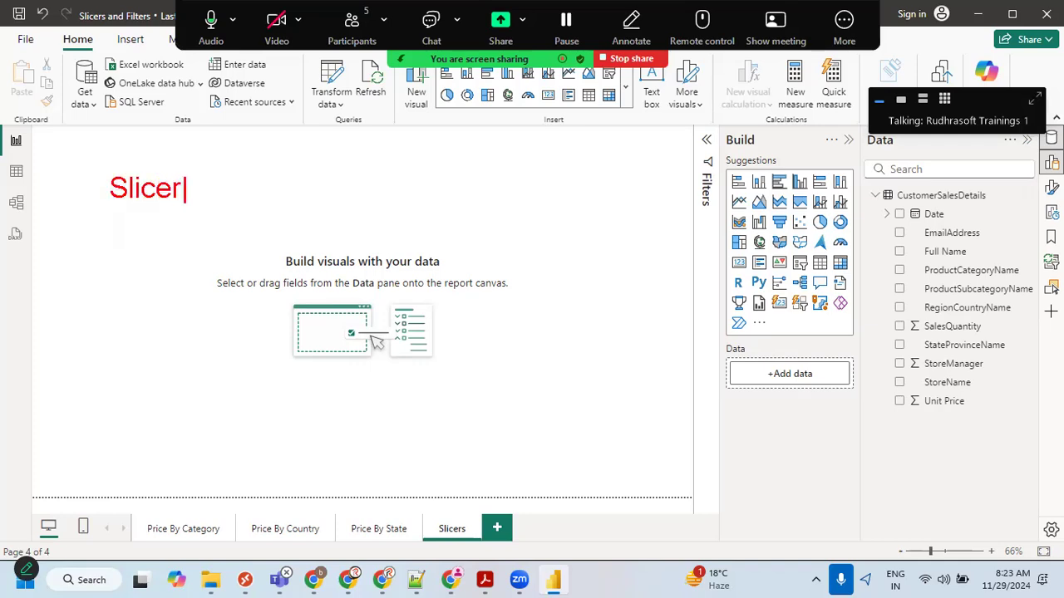
mouse_move(198, 176)
left_mouse_down()
mouse_move(153, 158)
mouse_move(98, 234)
mouse_move(199, 171)
left_mouse_up()
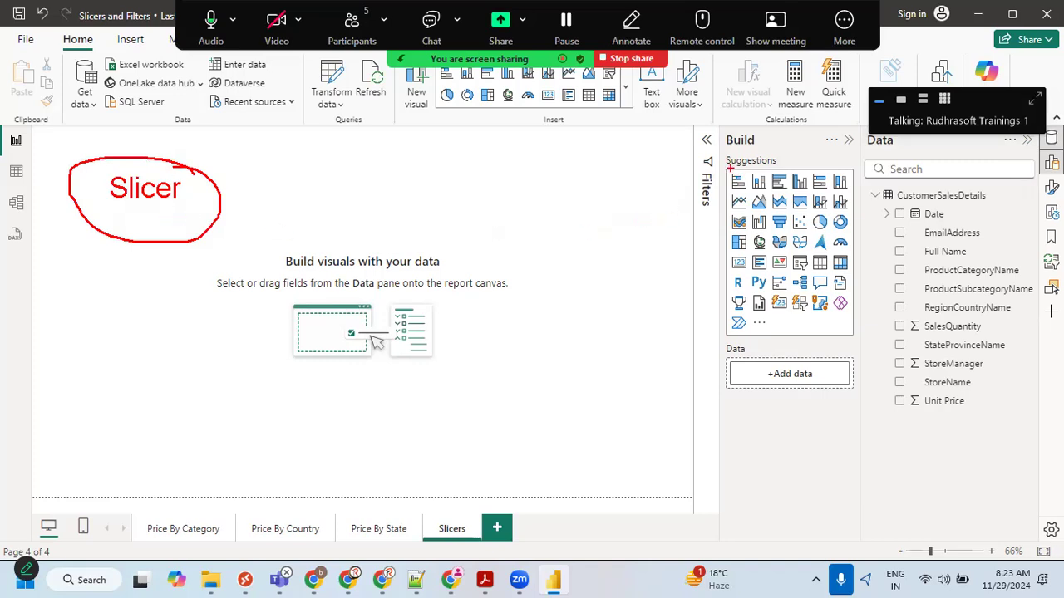
Frame the visual gallery in red and mark its slicer visual, linking it to the "Slicer" annotation with a red arrow.
mouse_move(723, 170)
left_mouse_down()
mouse_move(846, 296)
mouse_move(853, 335)
left_mouse_up()
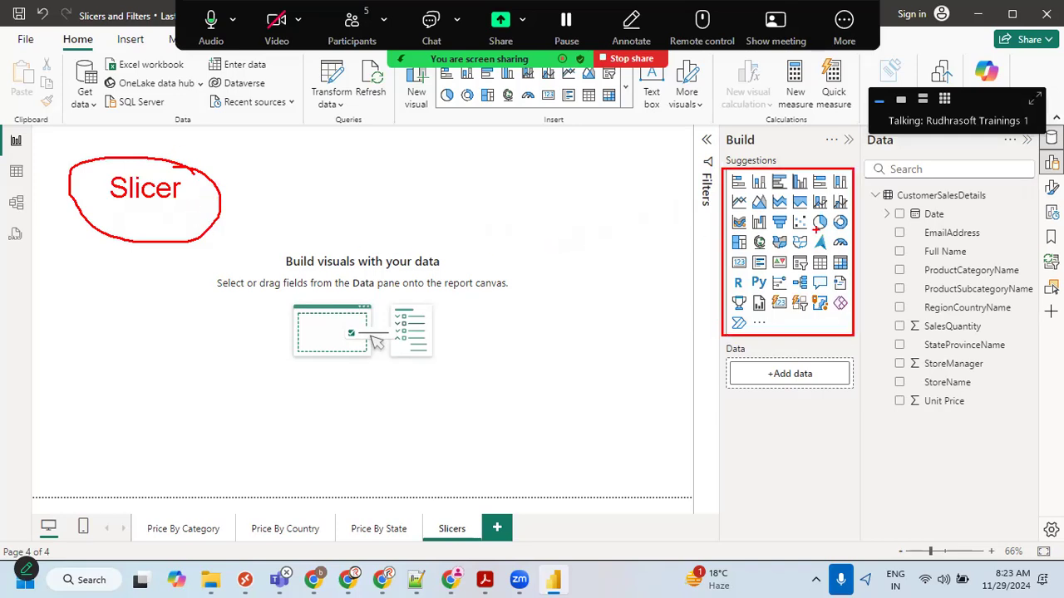
left_click_drag(790, 254, 810, 274)
left_click_drag(221, 212, 794, 250)
mouse_move(245, 197)
left_mouse_down()
mouse_move(223, 217)
mouse_move(253, 232)
left_mouse_up()
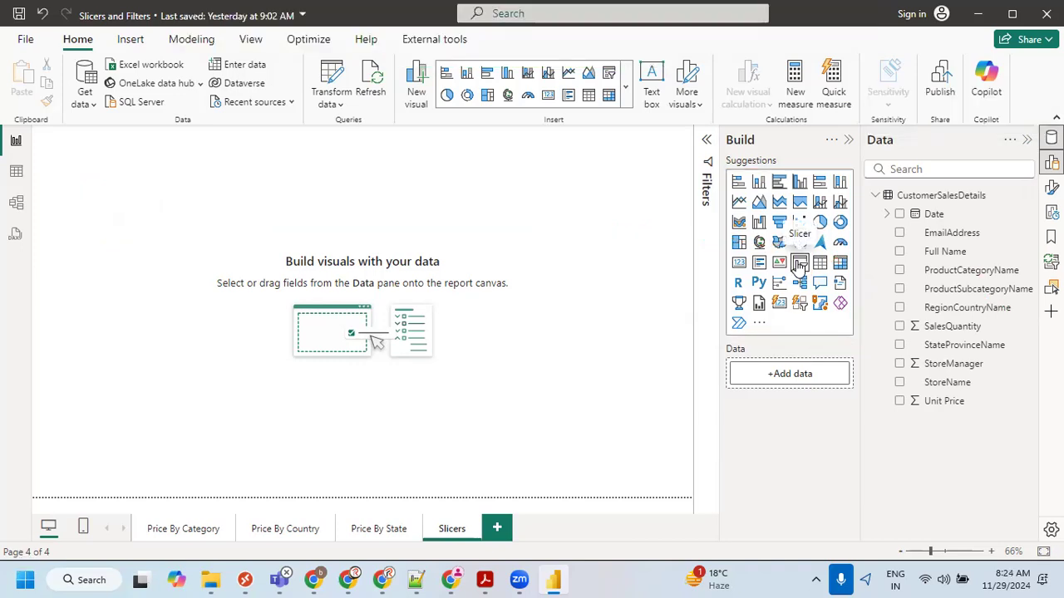
Add a slicer visual near the page's upper-left corner and assign RegionCountryName as its field.
left_click(798, 264)
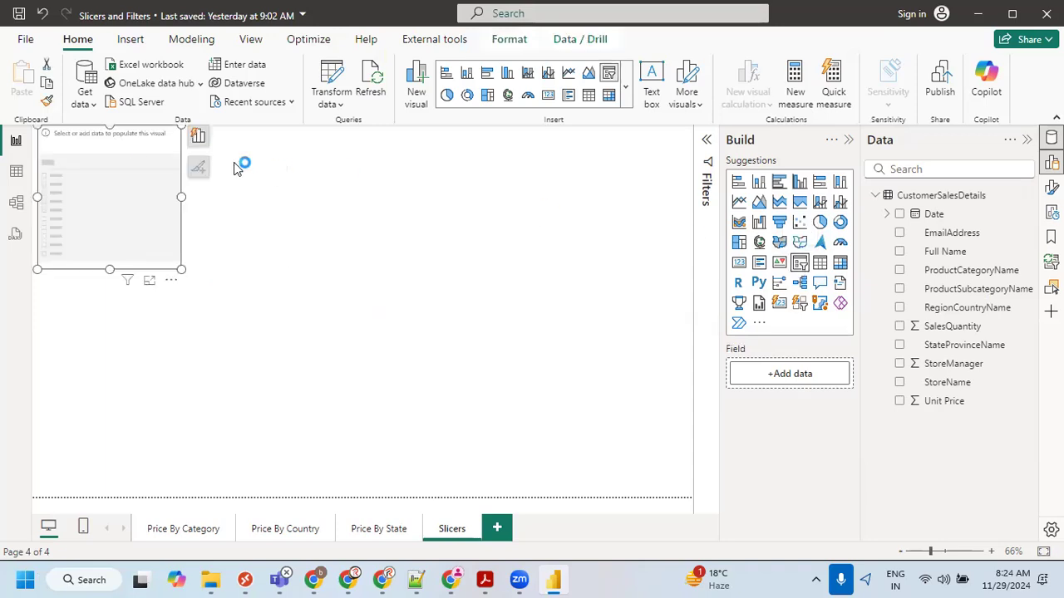
left_click_drag(114, 143, 121, 158)
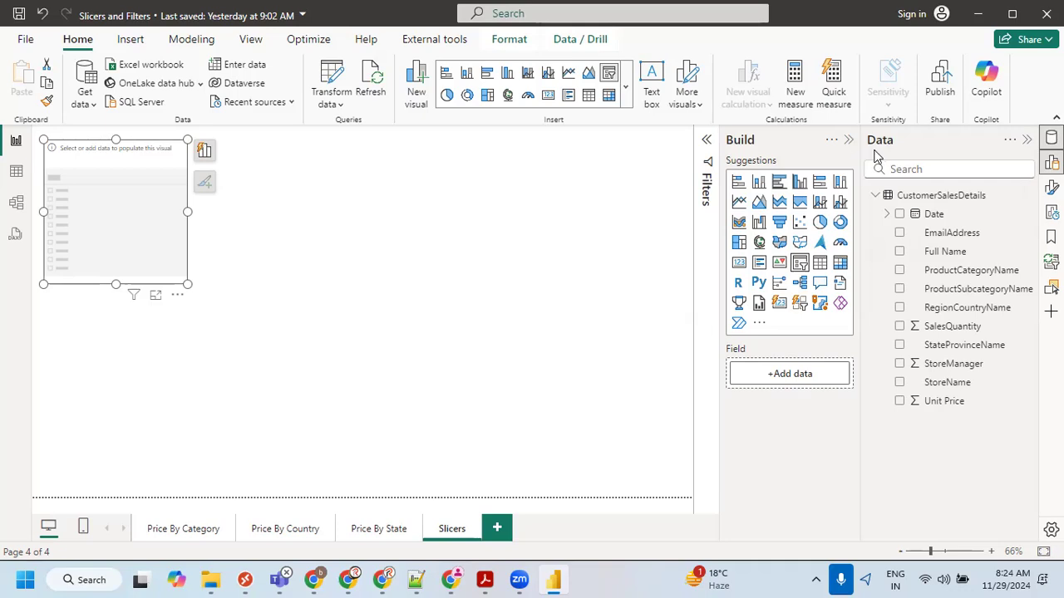
left_click(847, 140)
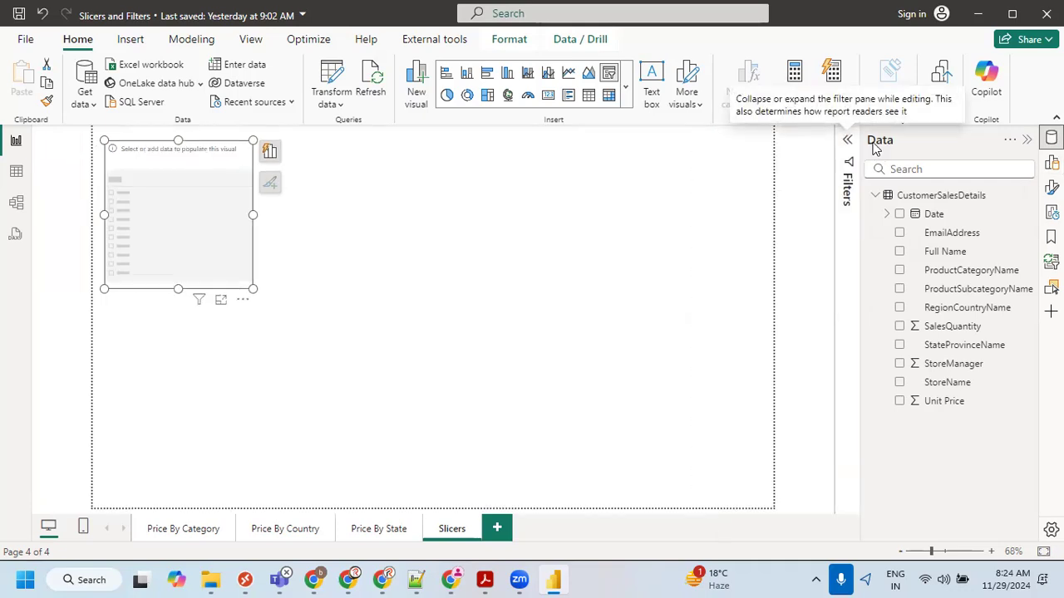
left_click(1051, 162)
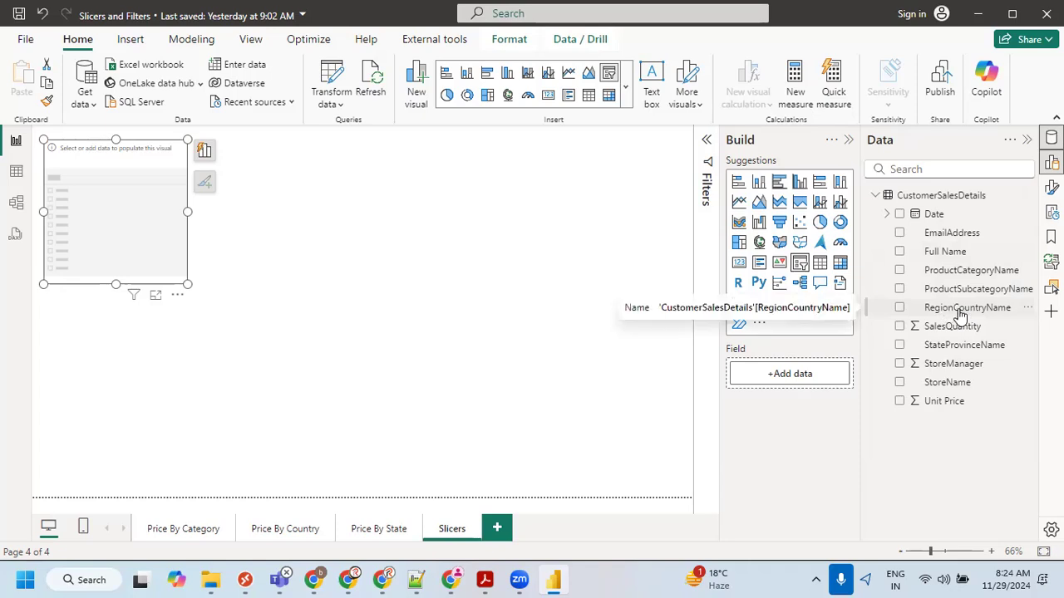
left_click_drag(960, 314, 803, 385)
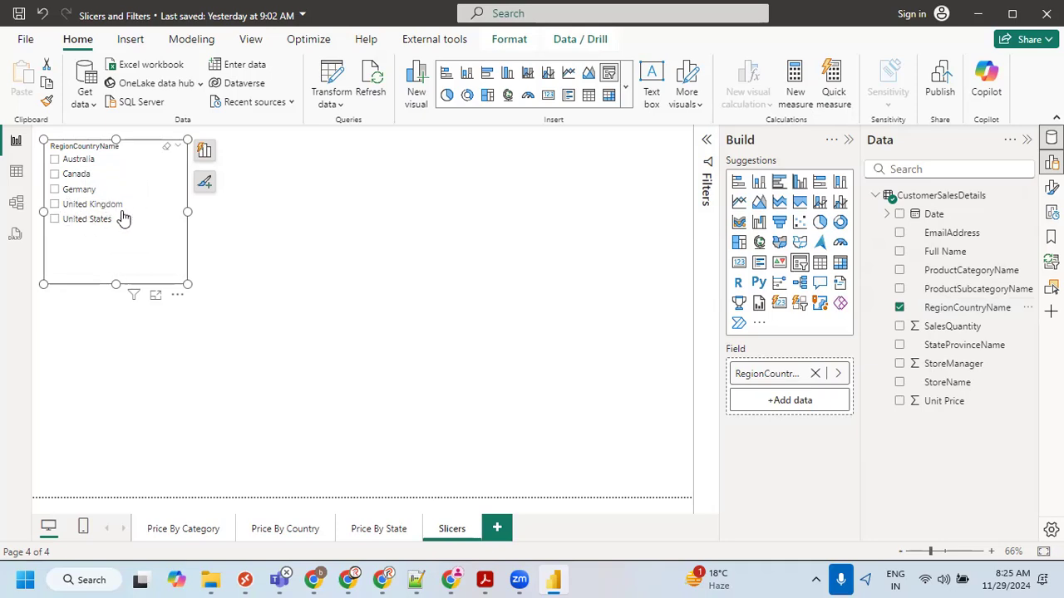
Resize the RegionCountryName slicer to about 206 wide and 191 high so it fits its country list.
left_click_drag(188, 212, 150, 212)
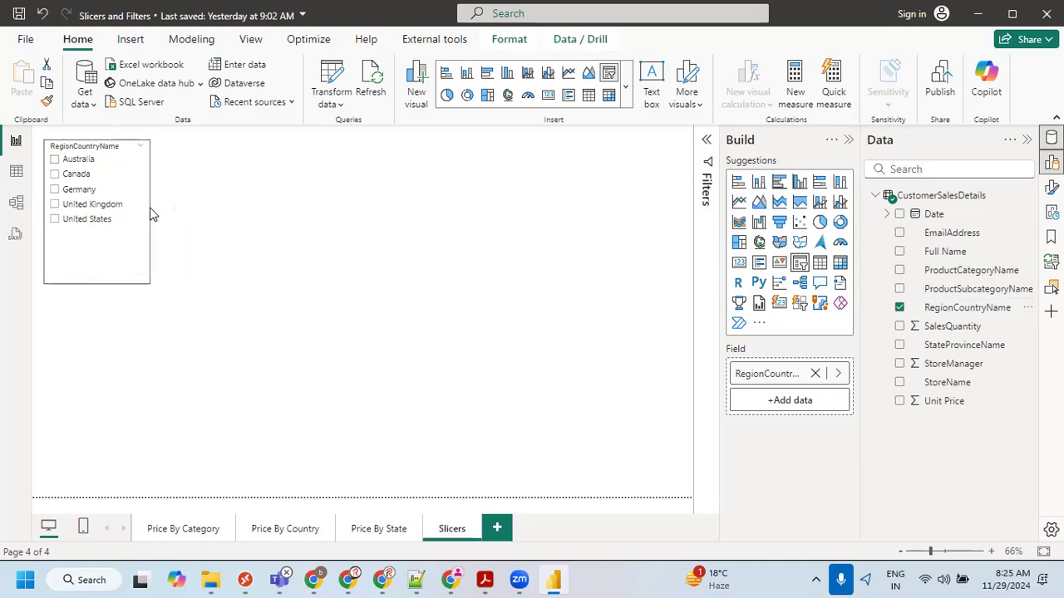
left_click(224, 224)
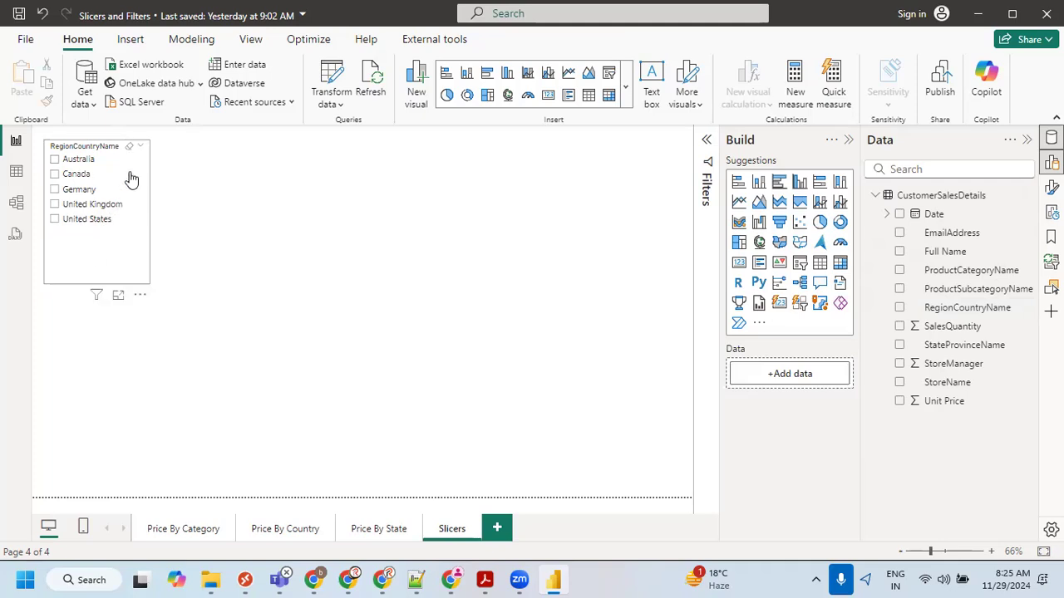
left_click(118, 289)
left_click_drag(97, 283, 98, 236)
left_click(233, 231)
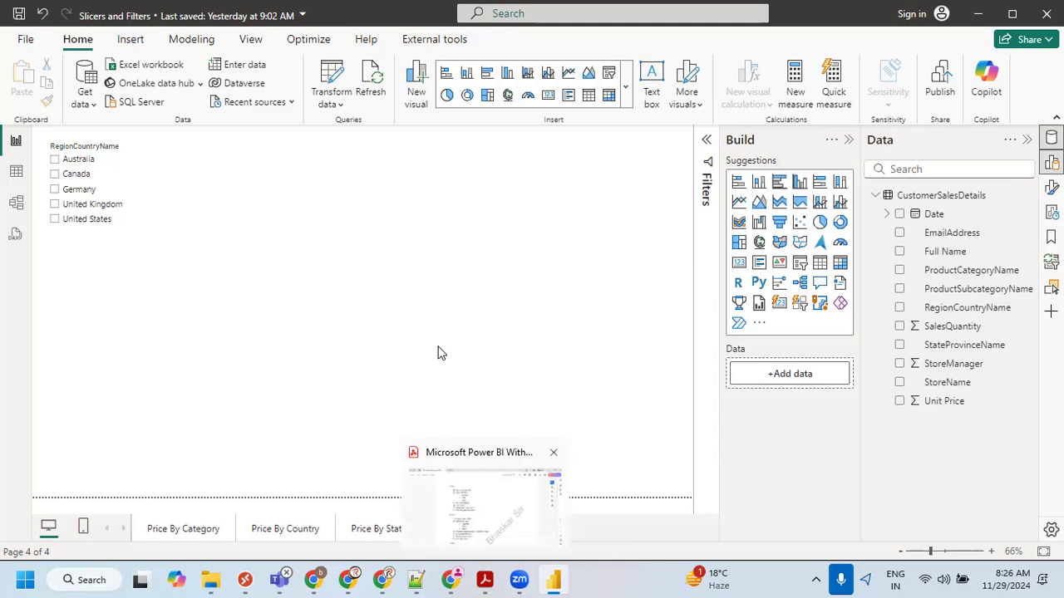
Show the Format pane for the country slicer alongside the Build pane, and hide the Data pane.
left_click(108, 153)
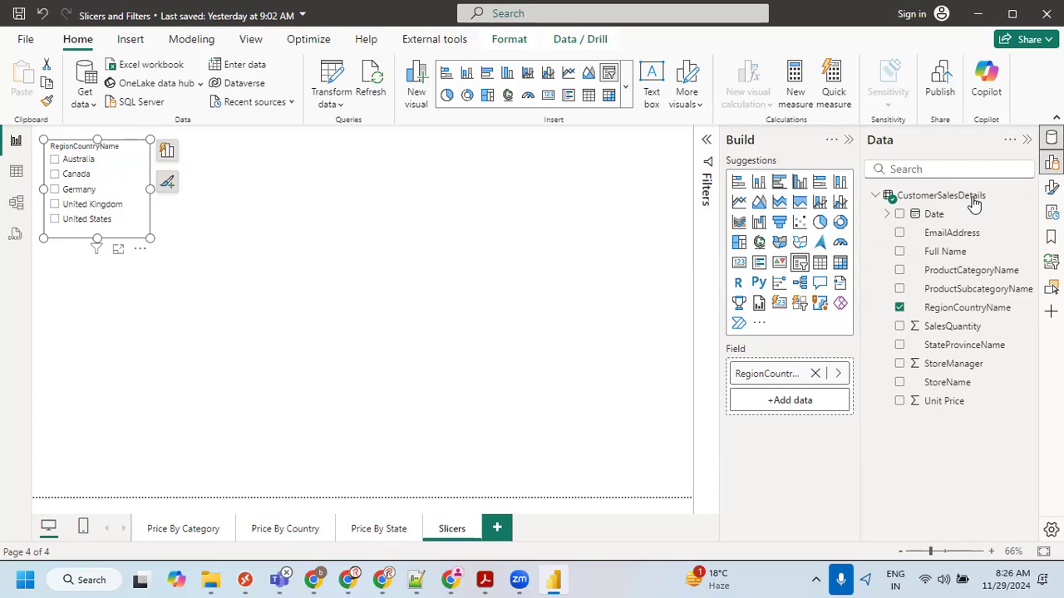
left_click(1051, 188)
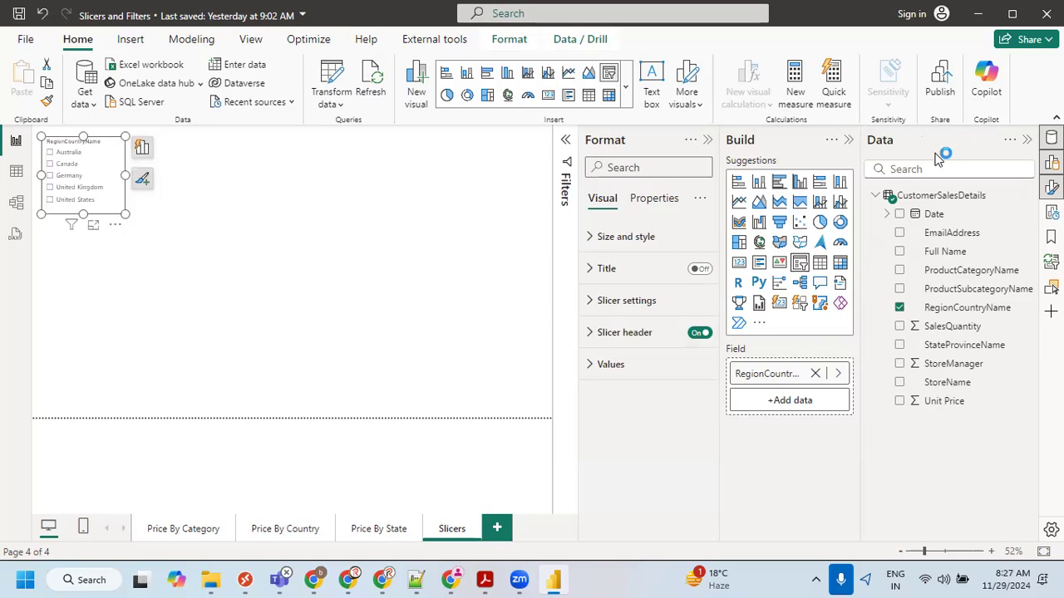
left_click(851, 142)
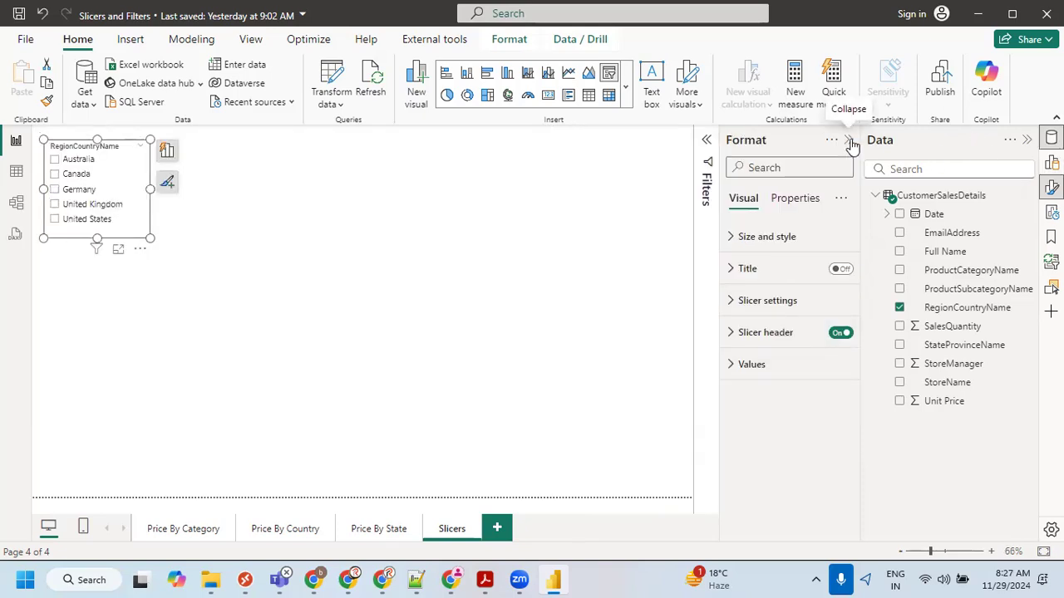
left_click(1051, 163)
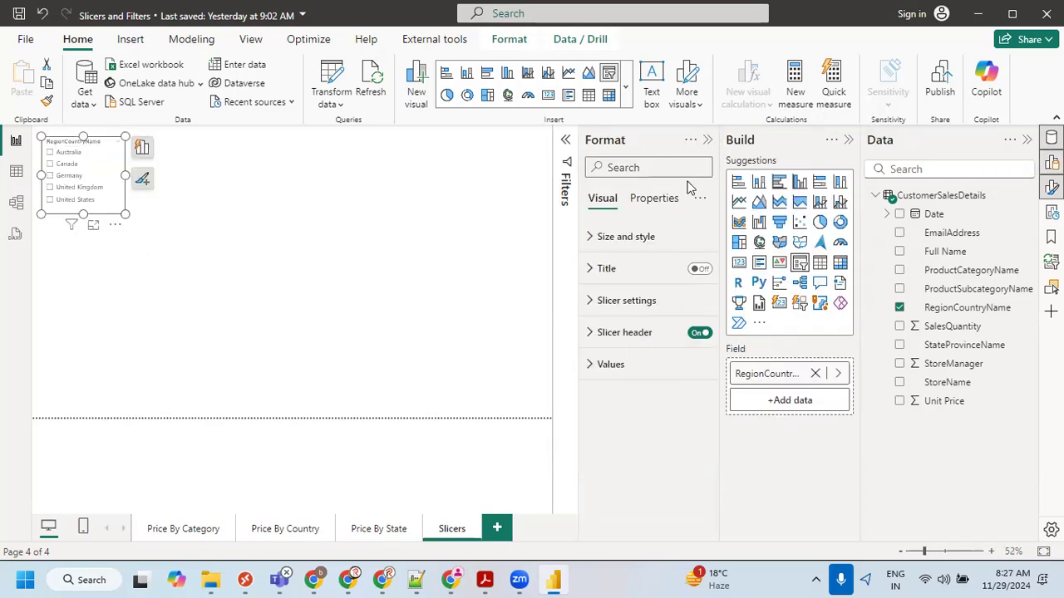
left_click(1029, 142)
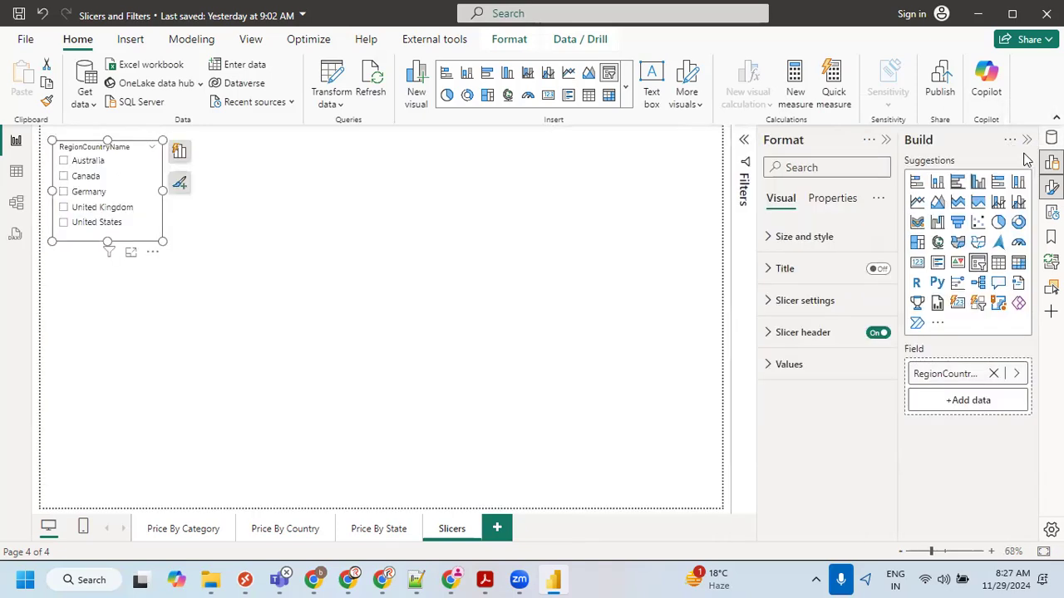
left_click(1051, 138)
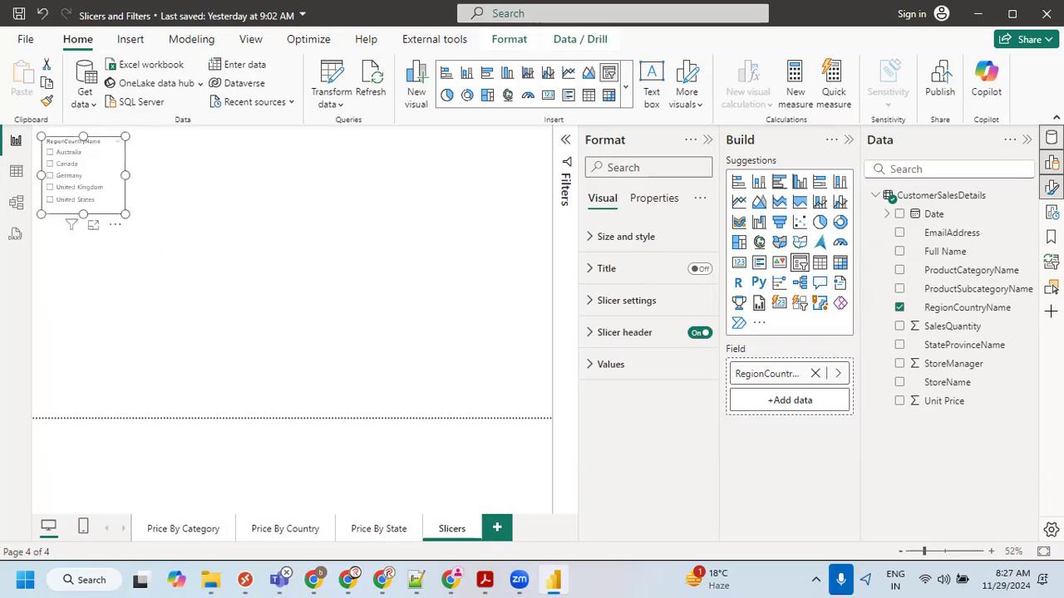
left_click(1051, 138)
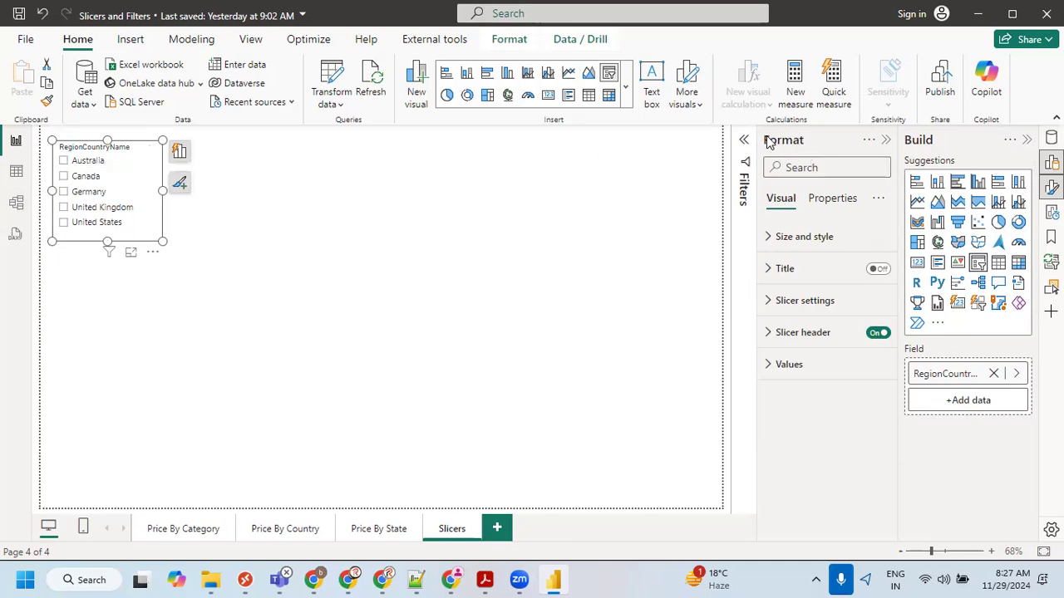
Frame the Format pane in red and sketch red freehand notes with two underlines in the middle of the page.
key("ctrl+2")
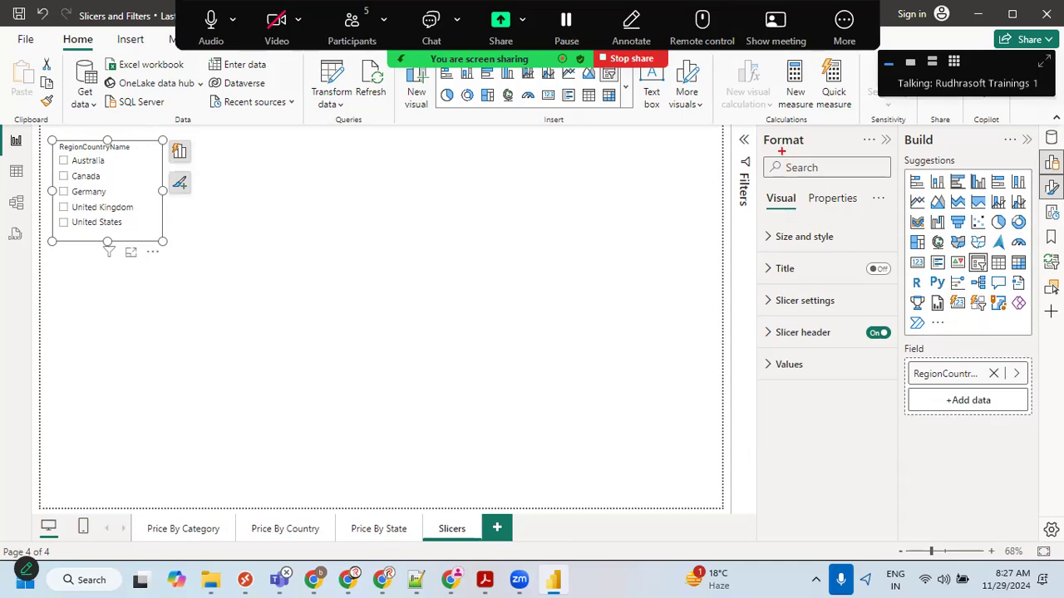
mouse_move(754, 123)
left_mouse_down()
mouse_move(904, 444)
mouse_move(907, 517)
left_mouse_up()
mouse_move(390, 277)
left_mouse_down()
mouse_move(379, 321)
mouse_move(428, 301)
left_mouse_up()
left_click_drag(410, 263, 426, 267)
left_click_drag(470, 247, 440, 338)
left_click_drag(442, 276, 478, 326)
left_click_drag(379, 366, 528, 326)
left_click_drag(370, 406, 558, 312)
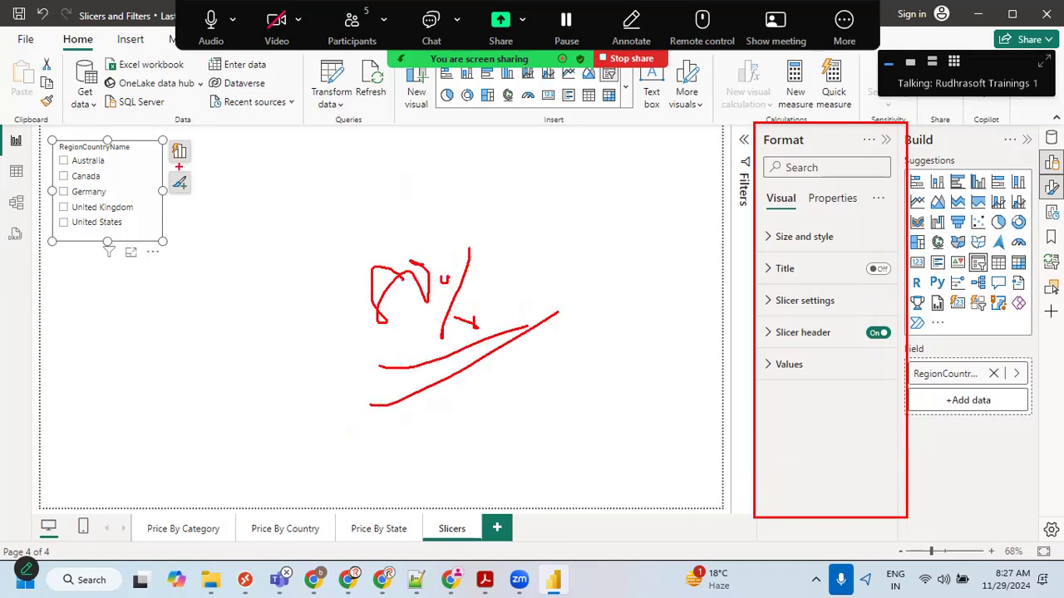
Frame the report page in red and the Visual and Properties headings in blue, and clear all the annotations.
mouse_move(43, 130)
left_mouse_down()
mouse_move(96, 173)
mouse_move(722, 509)
left_mouse_up()
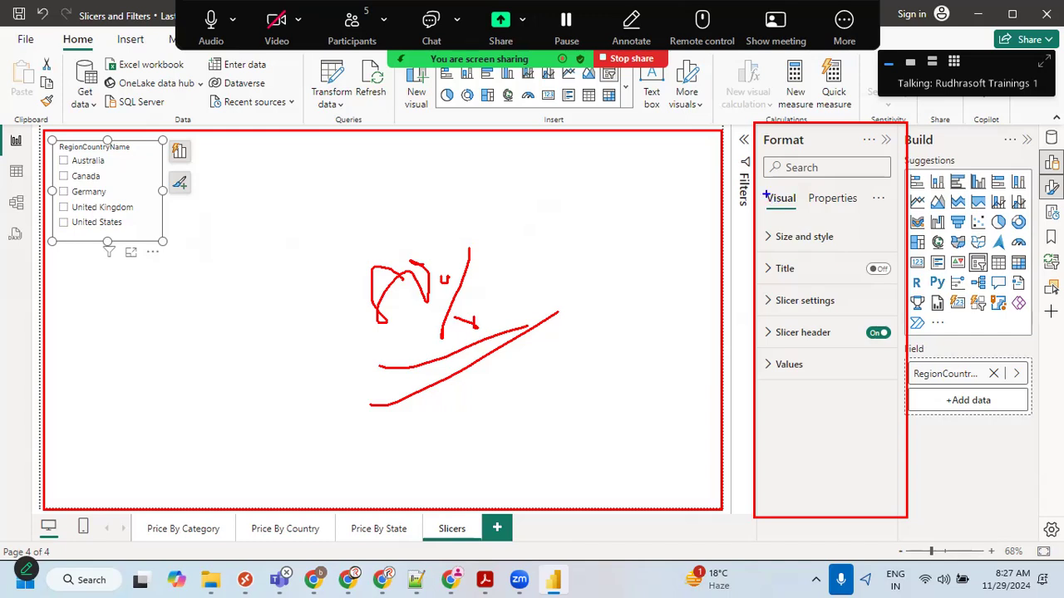
mouse_move(760, 188)
left_mouse_down()
mouse_move(796, 214)
mouse_move(861, 213)
left_mouse_up()
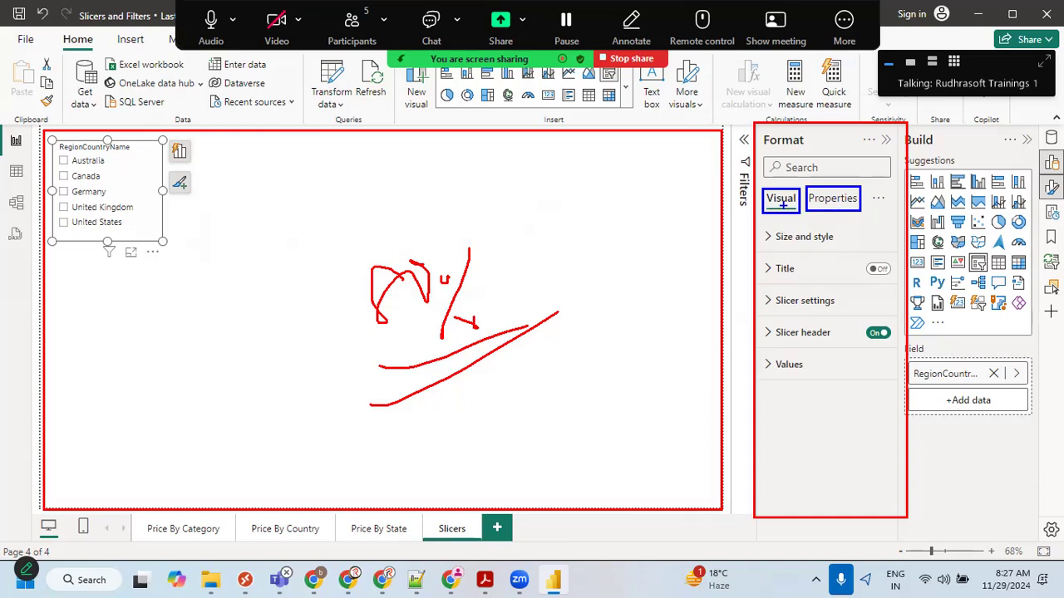
key("Escape")
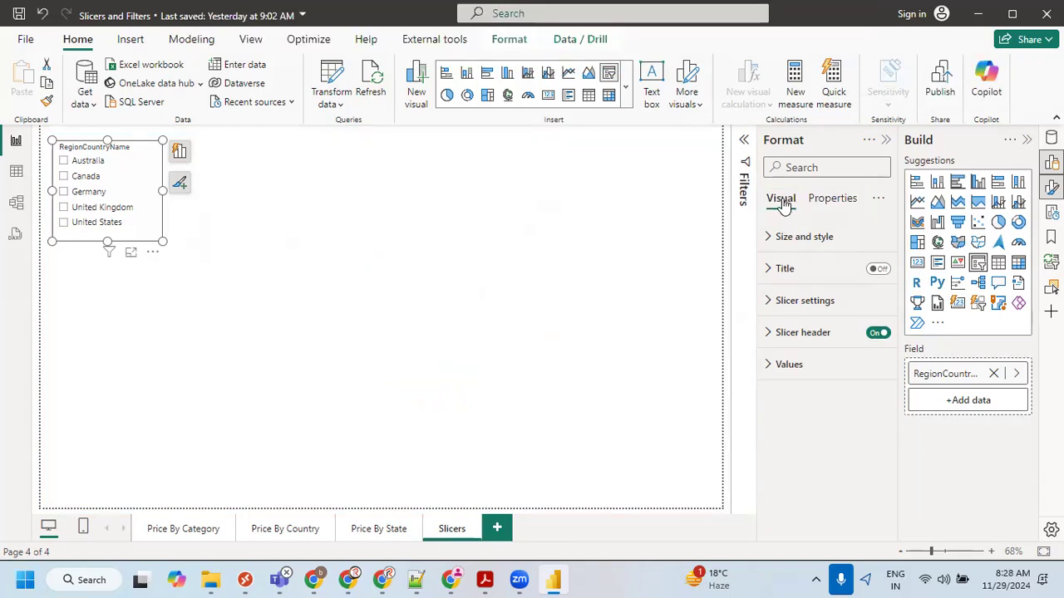
Look over the slicer's Properties options, and view the visual's Size and style groups with Size and position collapsed.
left_click(832, 200)
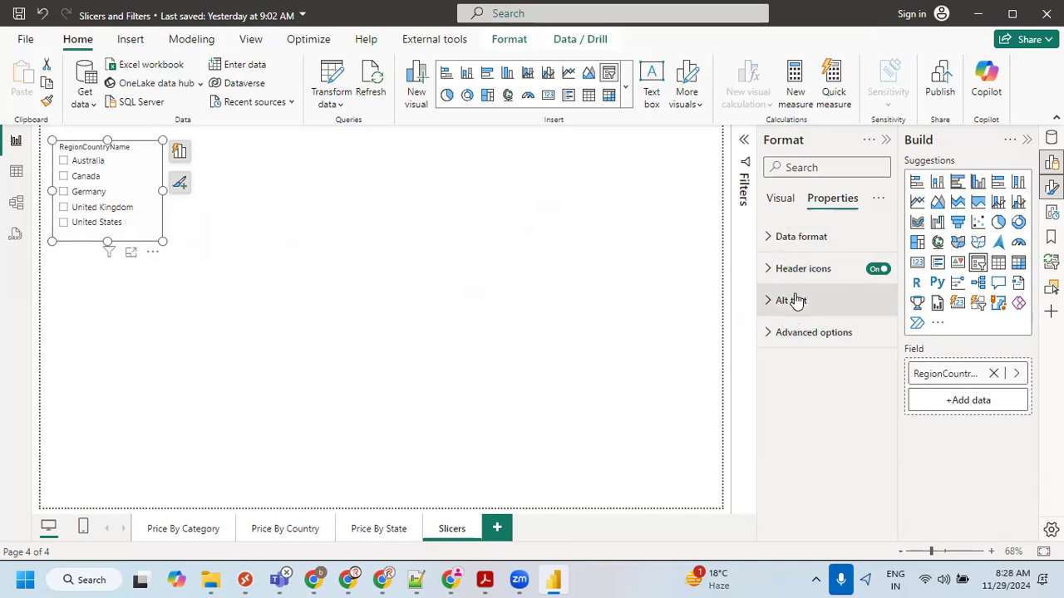
left_click(783, 202)
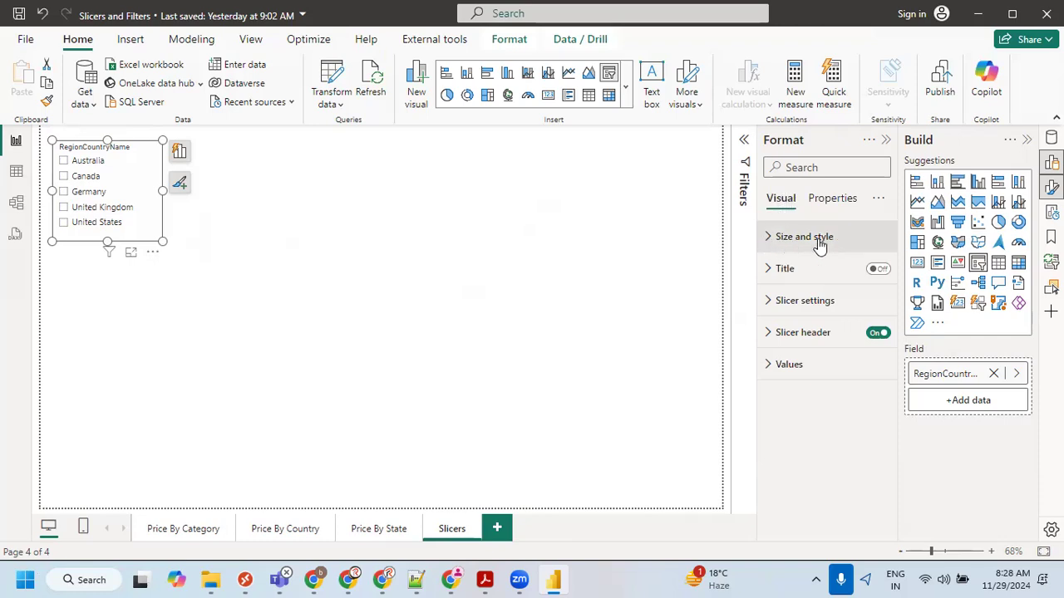
left_click(771, 240)
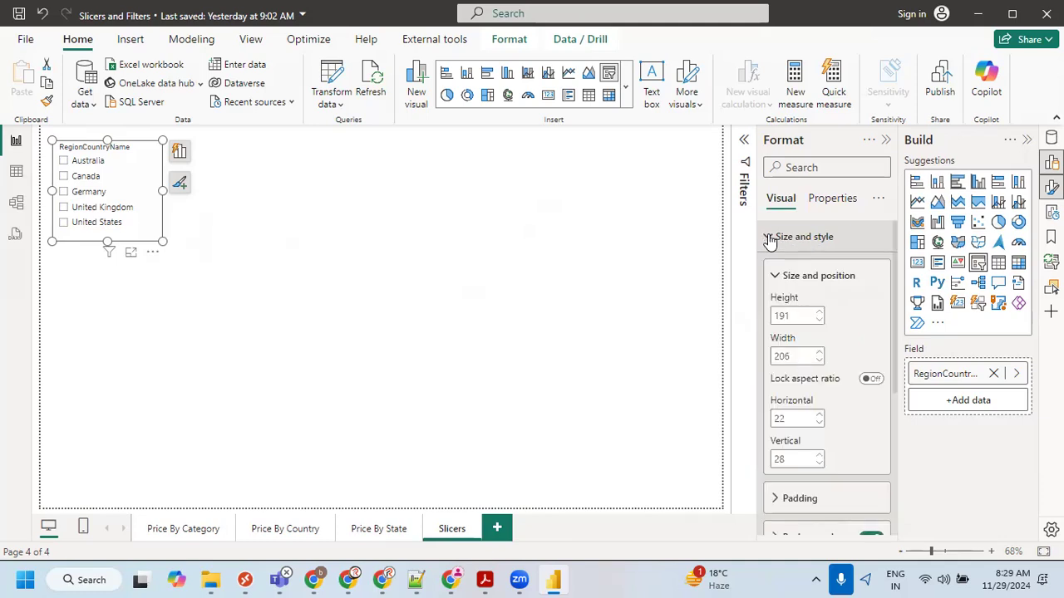
left_click(776, 277)
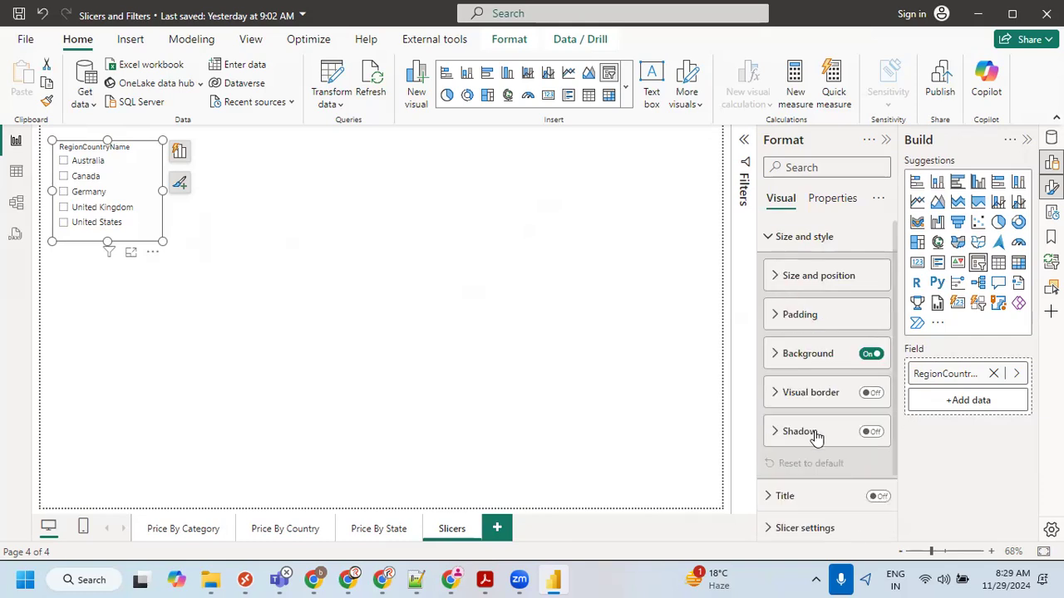
Frame the Size and position, Padding and Background groups in blue and underline each of their names.
left_click_drag(758, 258, 881, 363)
left_click_drag(780, 286, 835, 287)
mouse_move(775, 324)
left_mouse_down()
mouse_move(818, 325)
mouse_move(829, 354)
left_mouse_up()
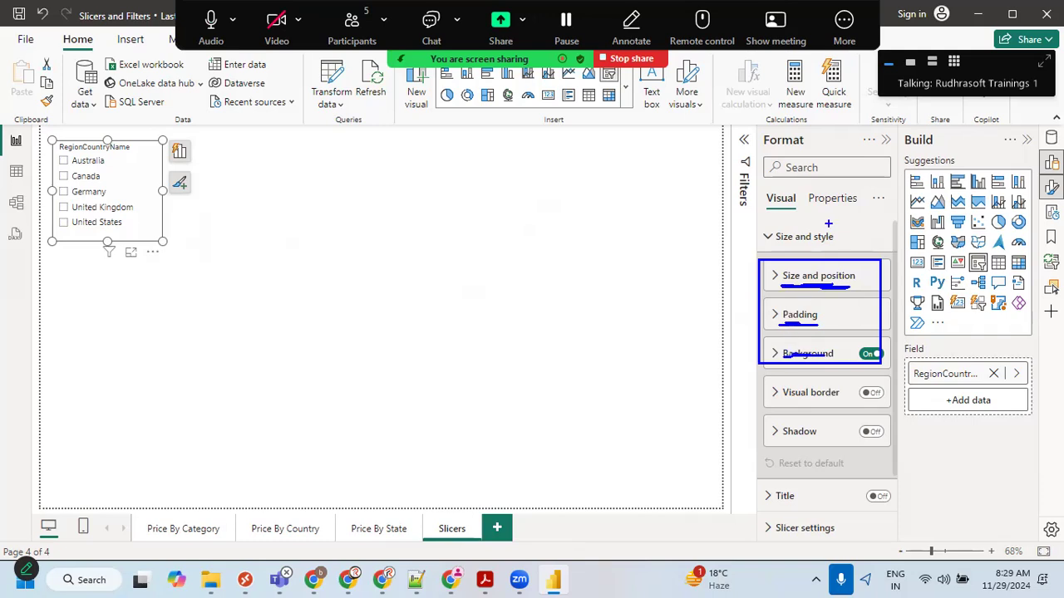
Circle the Size and style and Format headings in blue, tick the Size and position, Padding and Background groups, and clear the annotations.
mouse_move(831, 231)
left_mouse_down()
mouse_move(840, 223)
mouse_move(752, 237)
mouse_move(831, 242)
mouse_move(845, 232)
left_mouse_up()
mouse_move(811, 127)
left_mouse_down()
mouse_move(782, 114)
mouse_move(816, 160)
mouse_move(796, 115)
left_mouse_up()
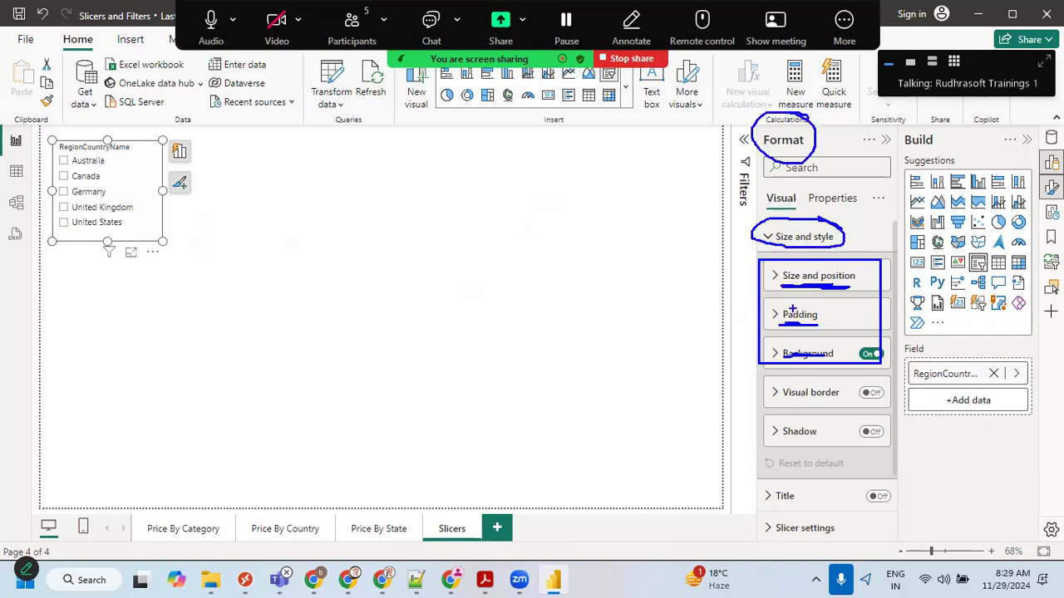
mouse_move(724, 280)
left_mouse_down()
mouse_move(752, 304)
mouse_move(753, 356)
left_mouse_up()
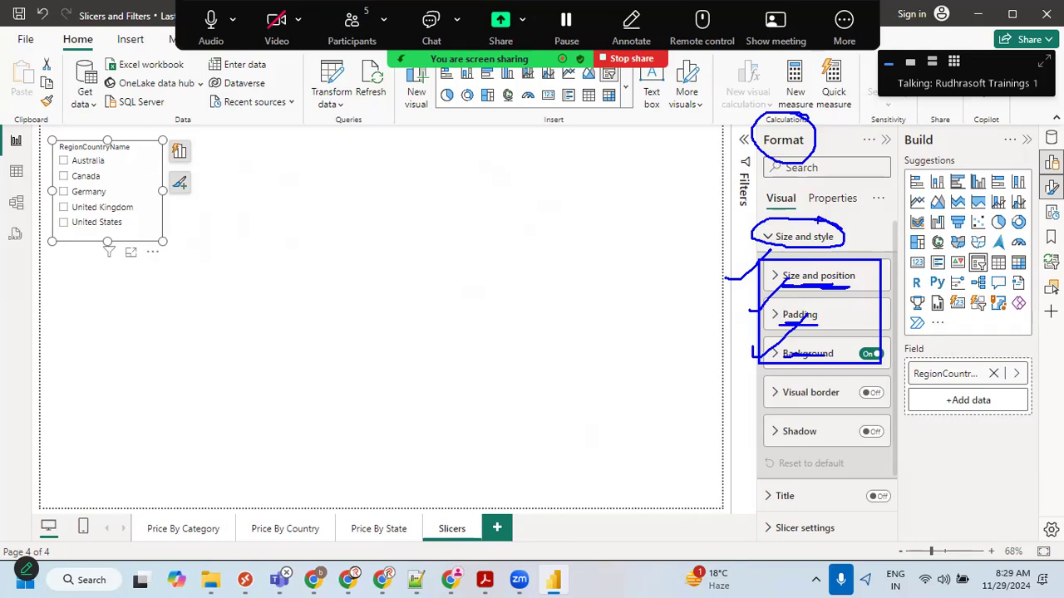
key("Escape")
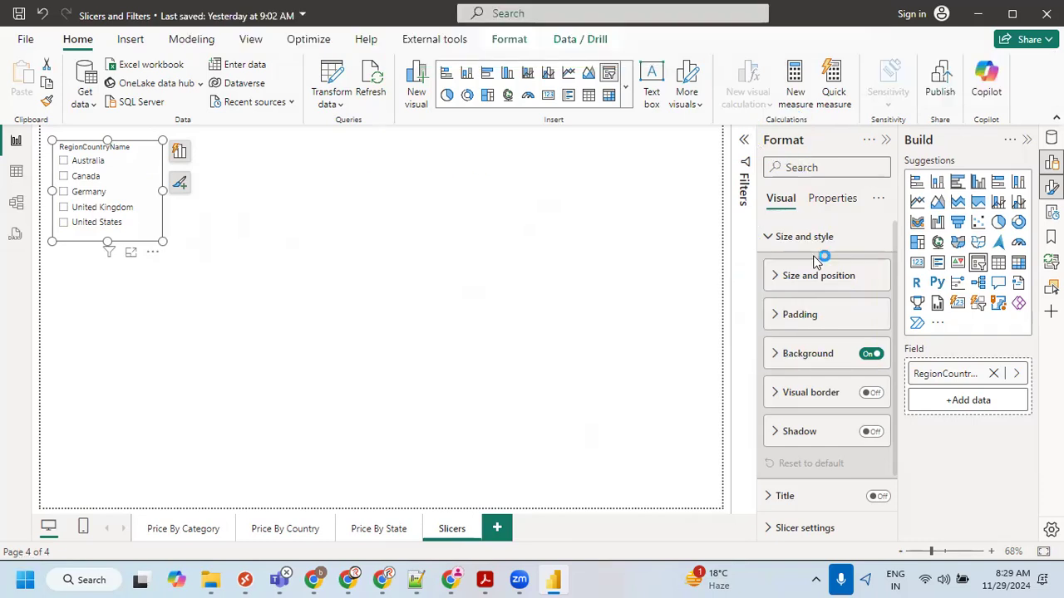
Expand Size and position and increase the slicer's height in increments up to 228.
left_click(774, 279)
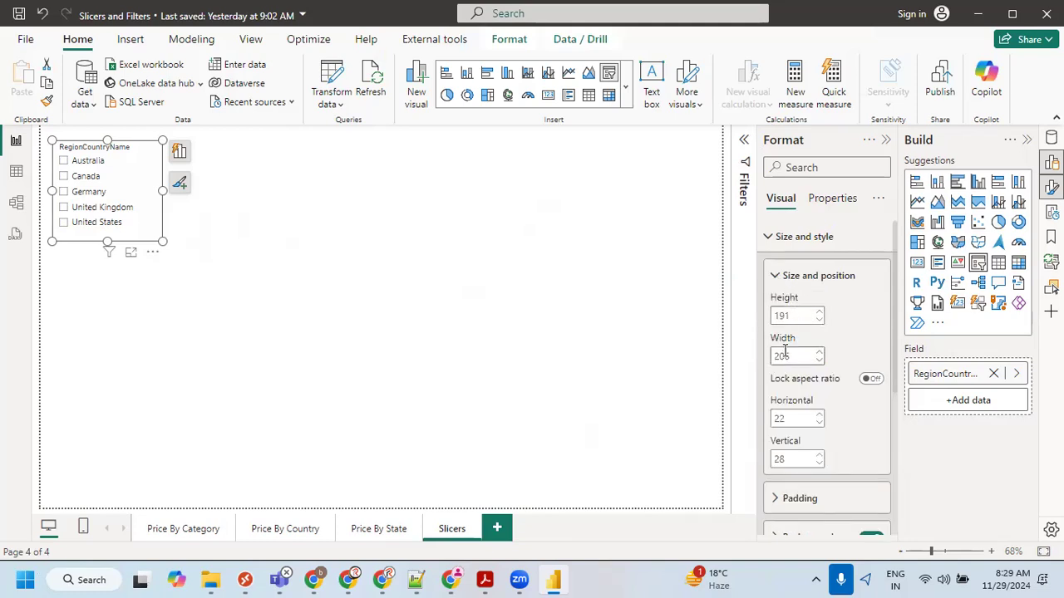
double_click(794, 317)
type("197")
key("Return")
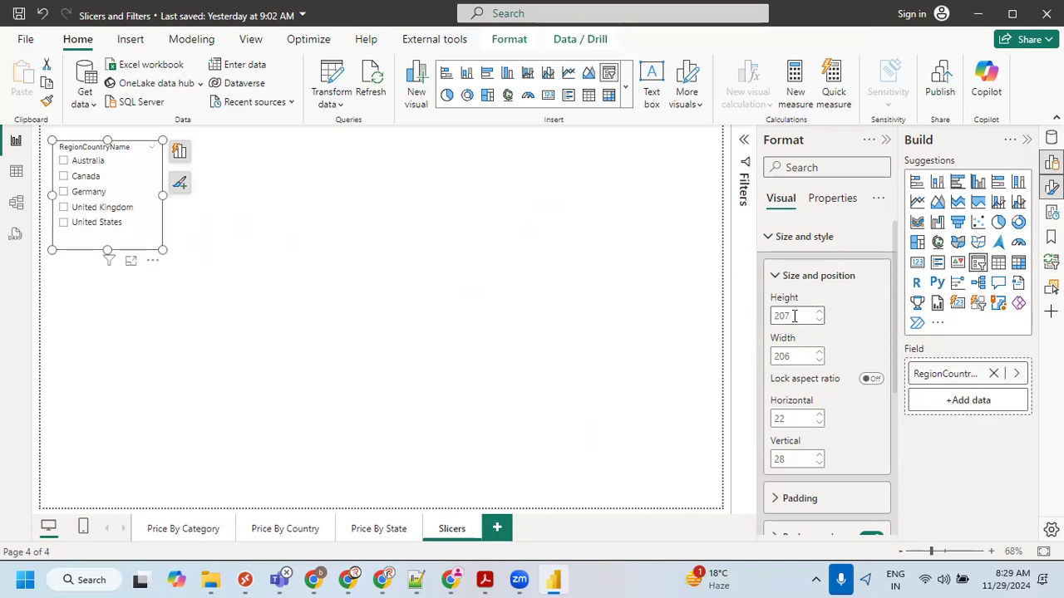
key("Return")
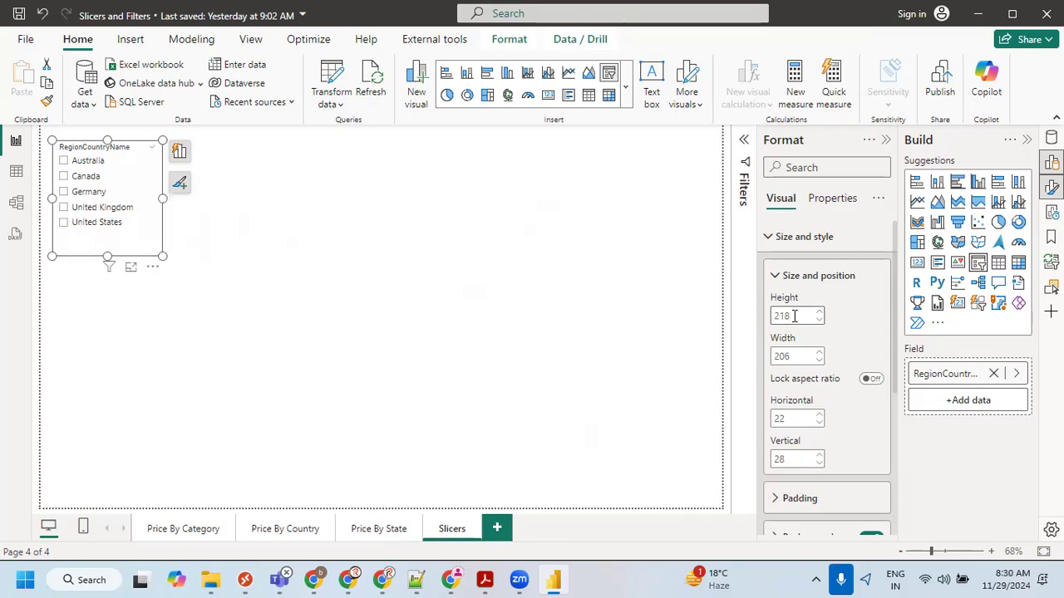
key("Return")
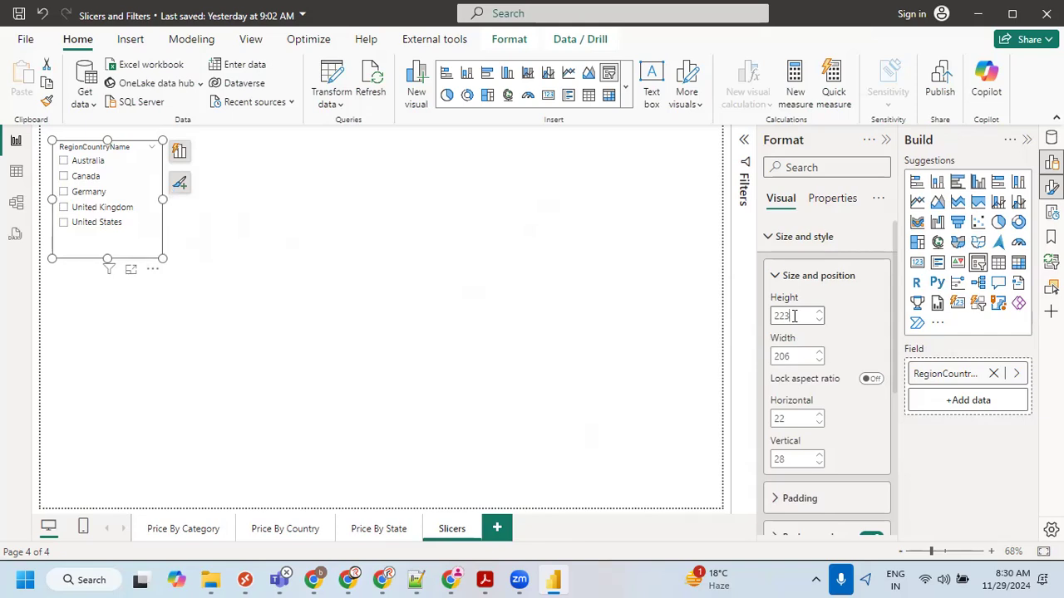
key("Return")
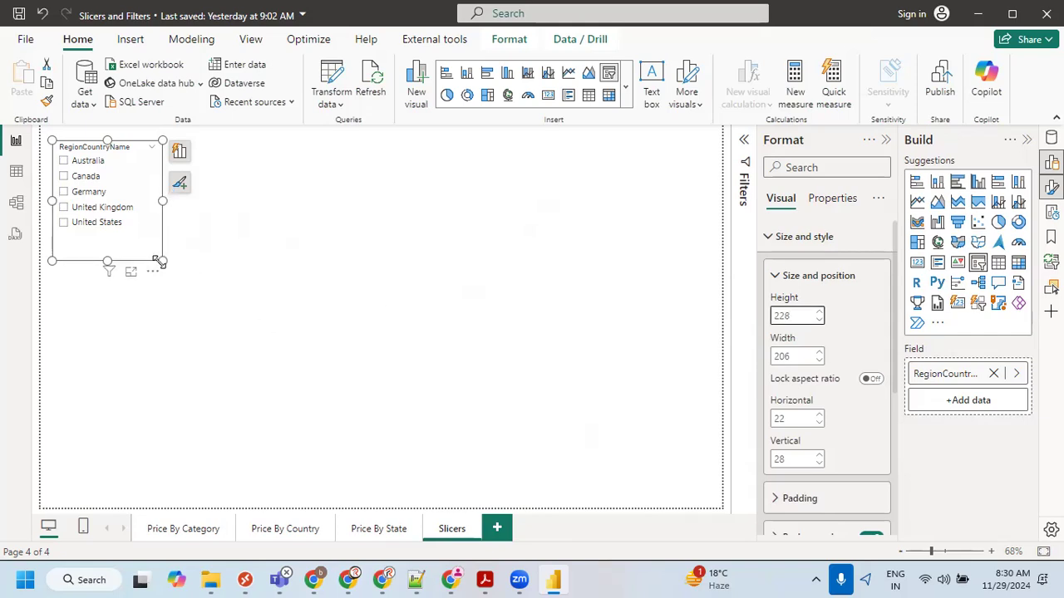
Resize the slicer directly on the page to about 178 high and 674 wide.
left_click_drag(107, 261, 109, 239)
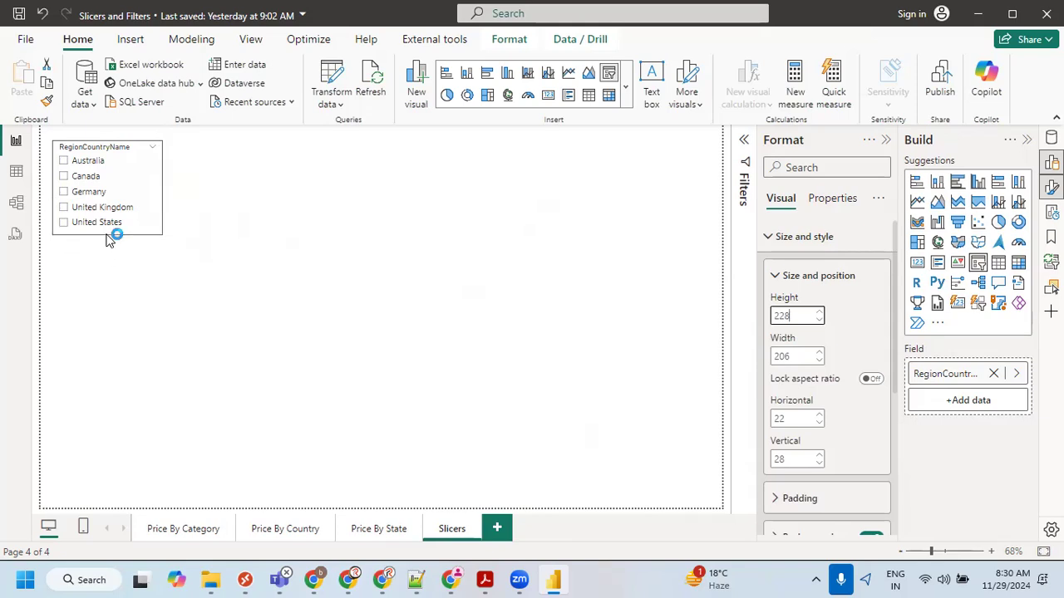
left_click(793, 357)
left_click_drag(162, 188, 408, 198)
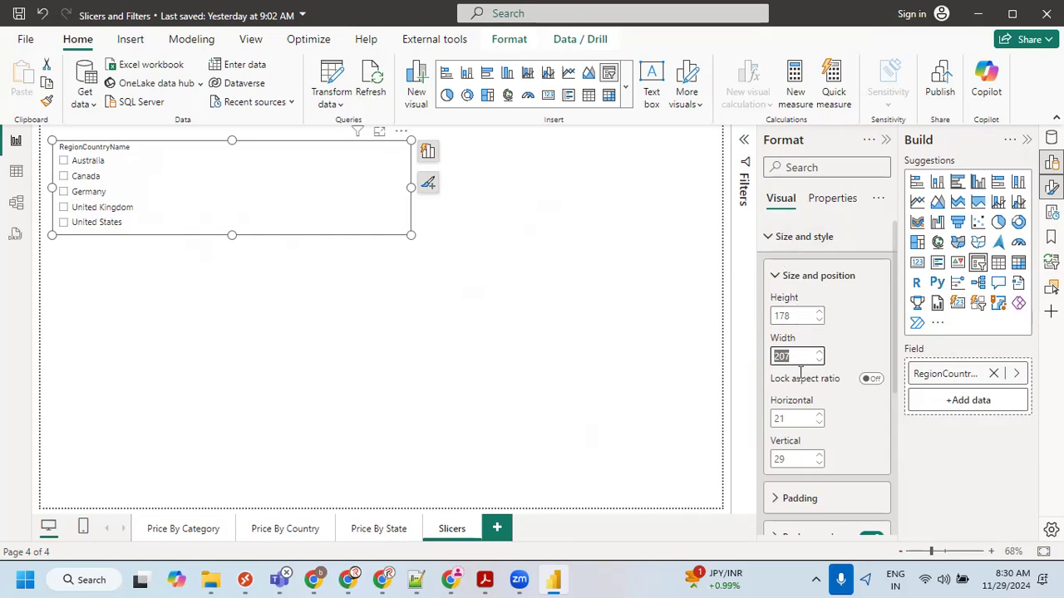
Frame the Size and position group and the report page in blue, tick the slicer, and underline the Size and position heading twice.
mouse_move(766, 264)
left_mouse_down()
mouse_move(893, 487)
mouse_move(884, 470)
left_mouse_up()
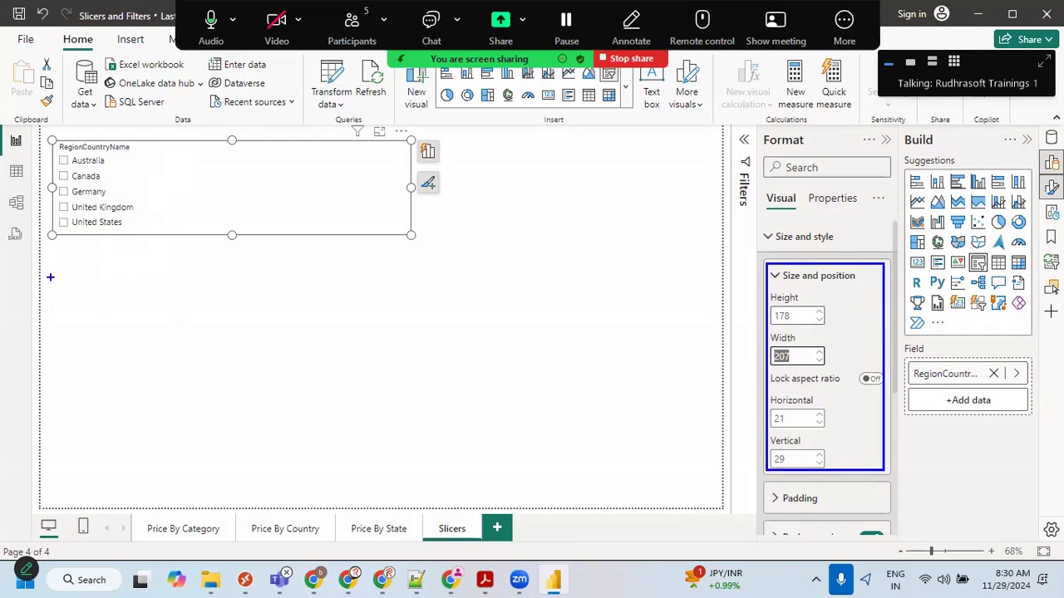
mouse_move(36, 120)
left_mouse_down()
mouse_move(640, 414)
mouse_move(732, 486)
mouse_move(725, 510)
left_mouse_up()
left_click_drag(330, 190, 387, 154)
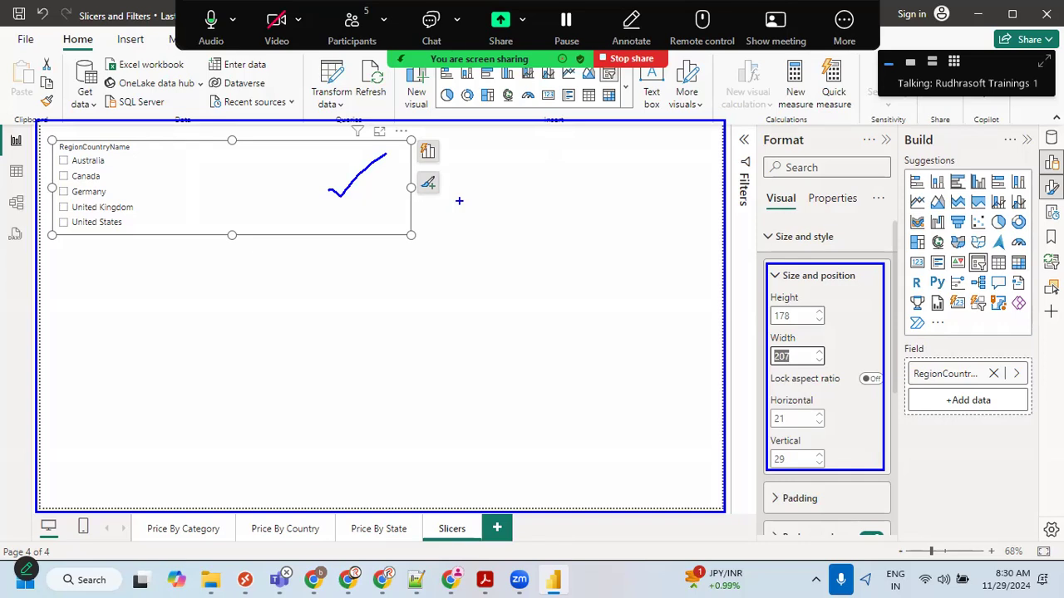
left_click_drag(773, 283, 867, 284)
left_click_drag(780, 287, 894, 287)
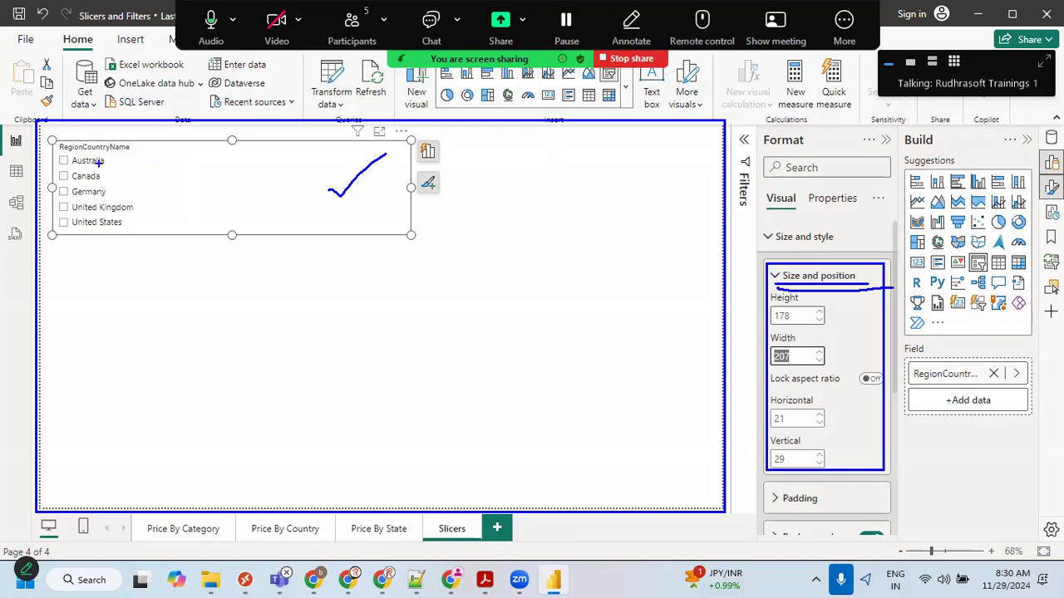
Draw a row of five blue rectangles across the upper part of the page, the first one around the country list.
mouse_move(42, 145)
left_mouse_down()
mouse_move(141, 216)
mouse_move(140, 237)
left_mouse_up()
left_click_drag(148, 139, 205, 222)
left_click_drag(222, 137, 269, 220)
left_click_drag(306, 135, 363, 224)
left_click_drag(412, 140, 473, 227)
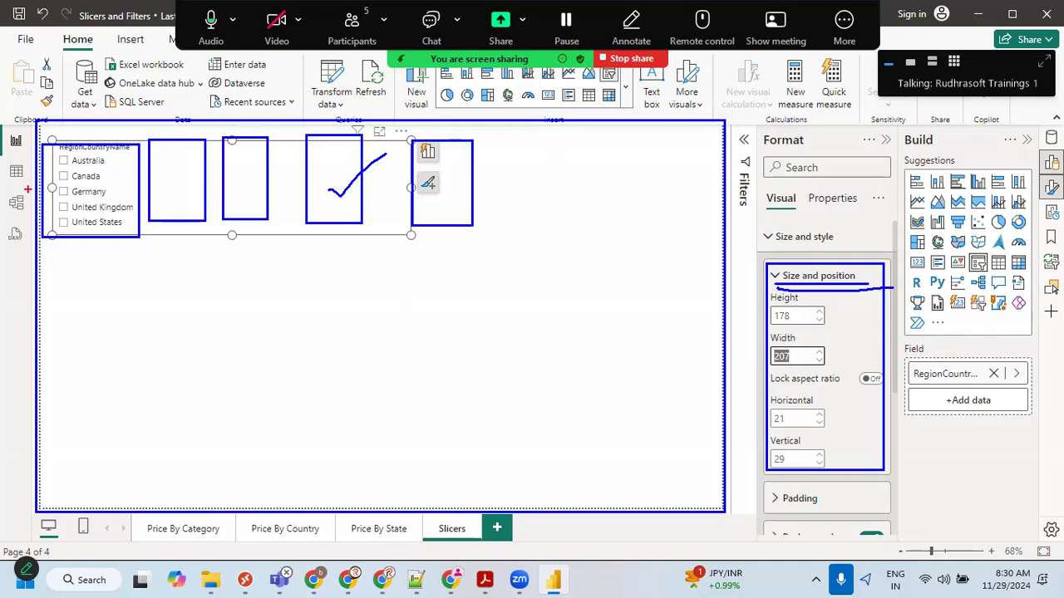
Draw a red line along the rectangles' upper edges, circle Size and position and the spot beside the Format heading, and clear all annotations.
left_click_drag(41, 141, 502, 142)
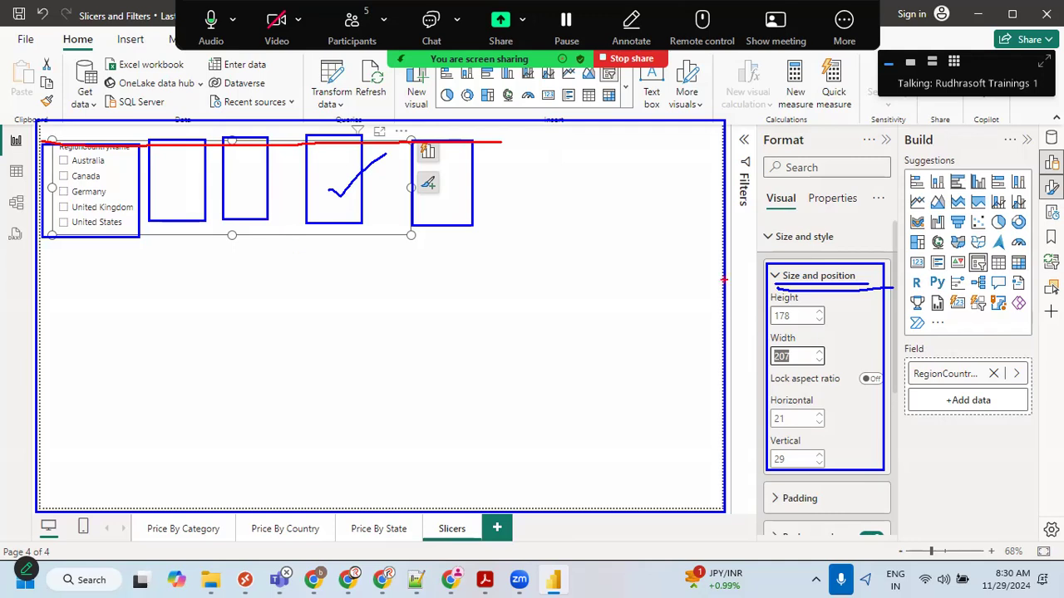
mouse_move(877, 267)
left_mouse_down()
mouse_move(734, 271)
mouse_move(859, 266)
mouse_move(820, 246)
left_mouse_up()
mouse_move(735, 156)
left_mouse_down()
mouse_move(732, 135)
mouse_move(733, 152)
left_mouse_up()
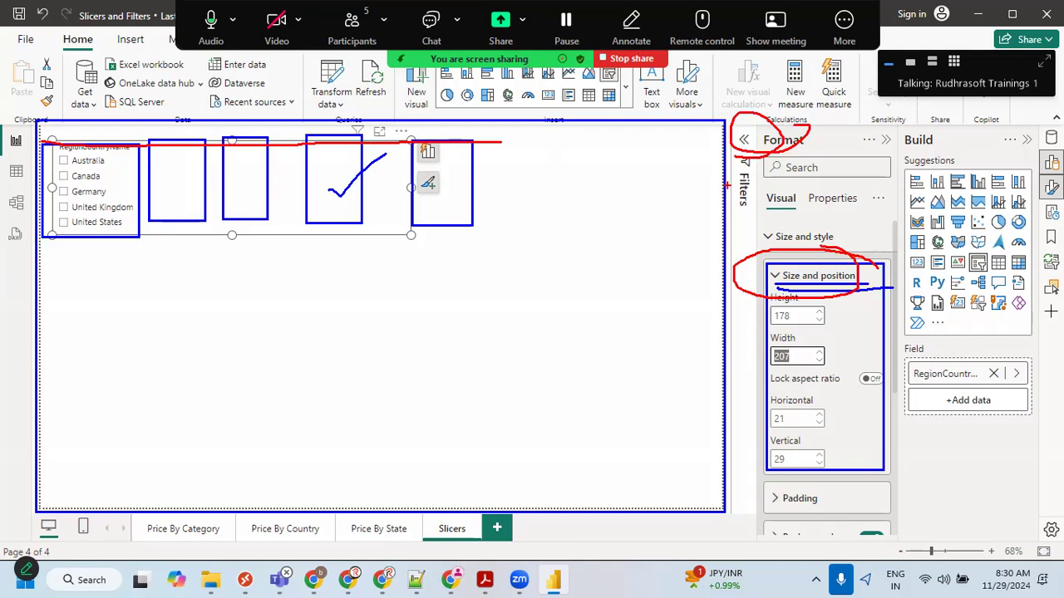
key("Escape")
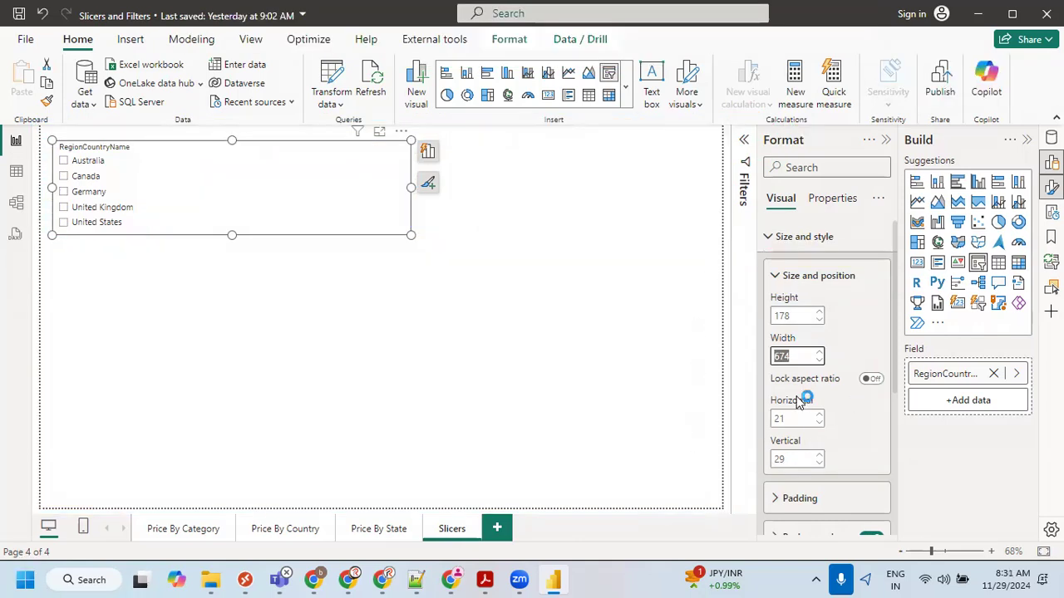
Look over the slicer's Padding and Background settings, collapsing each group and the whole Size and style section.
left_click(774, 279)
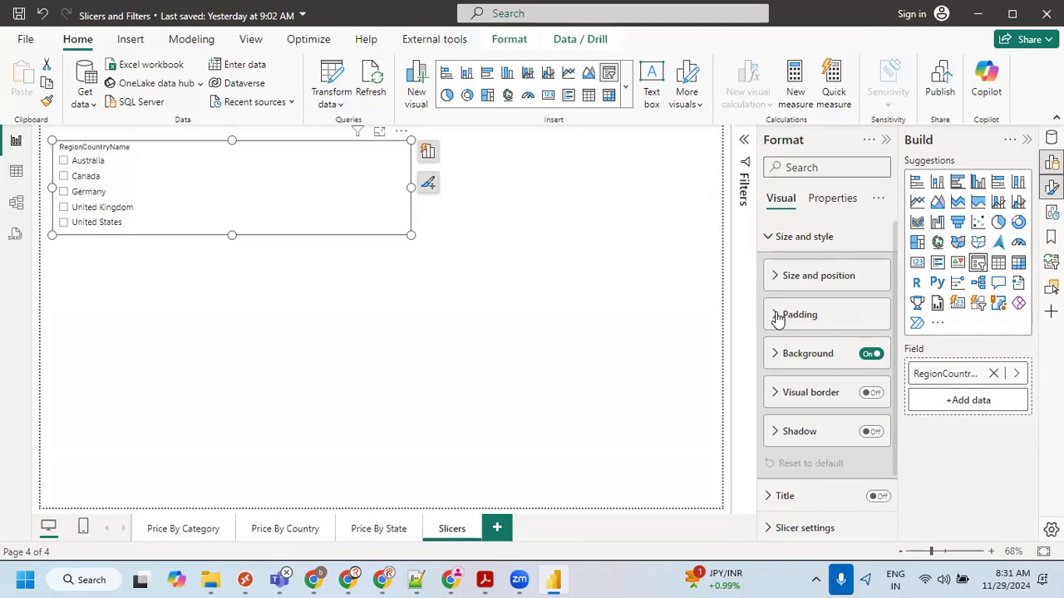
left_click(776, 316)
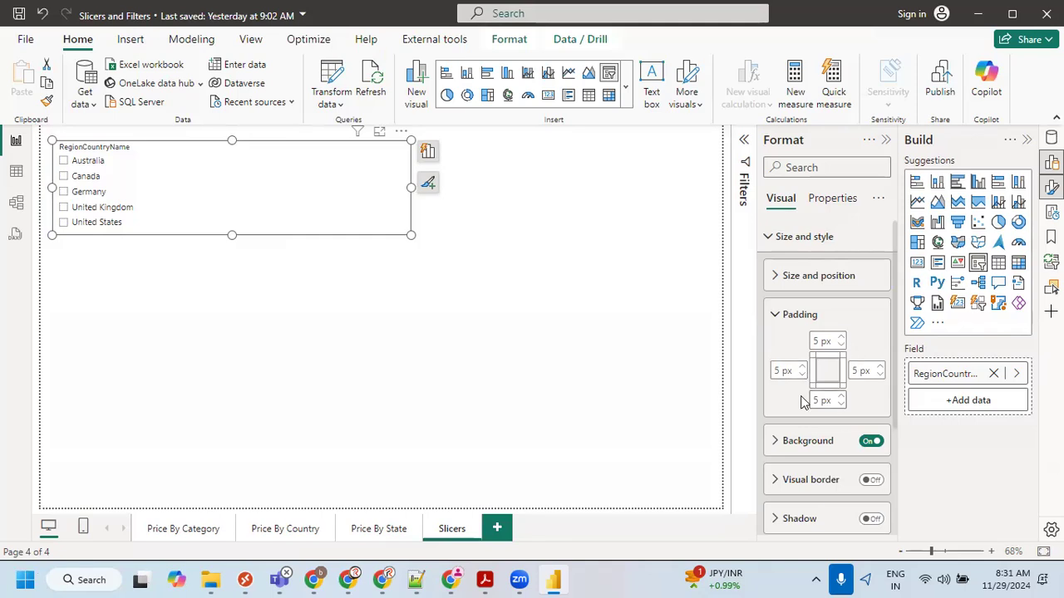
left_click(776, 315)
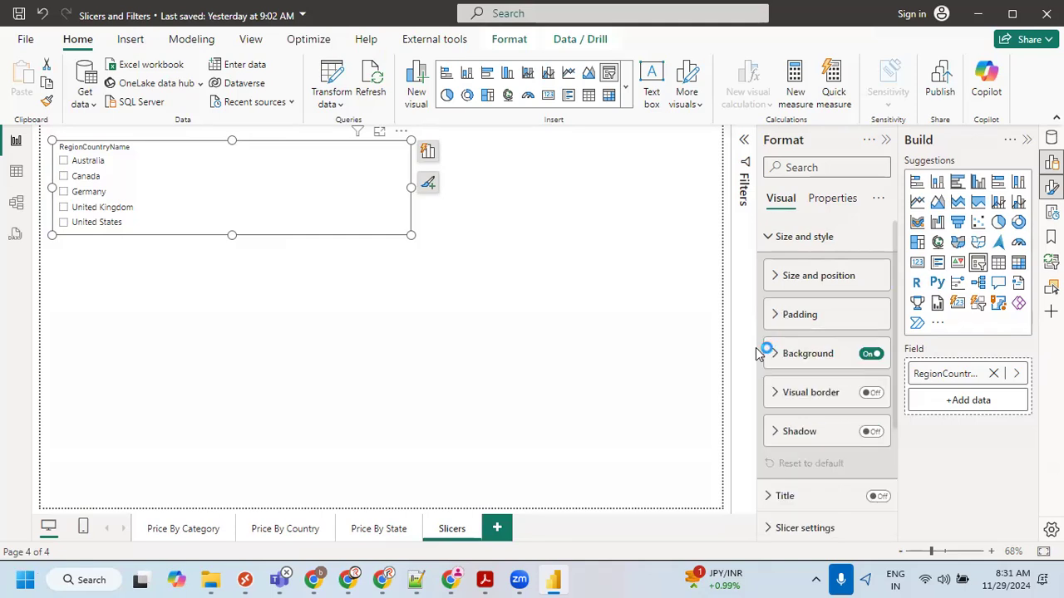
left_click(773, 356)
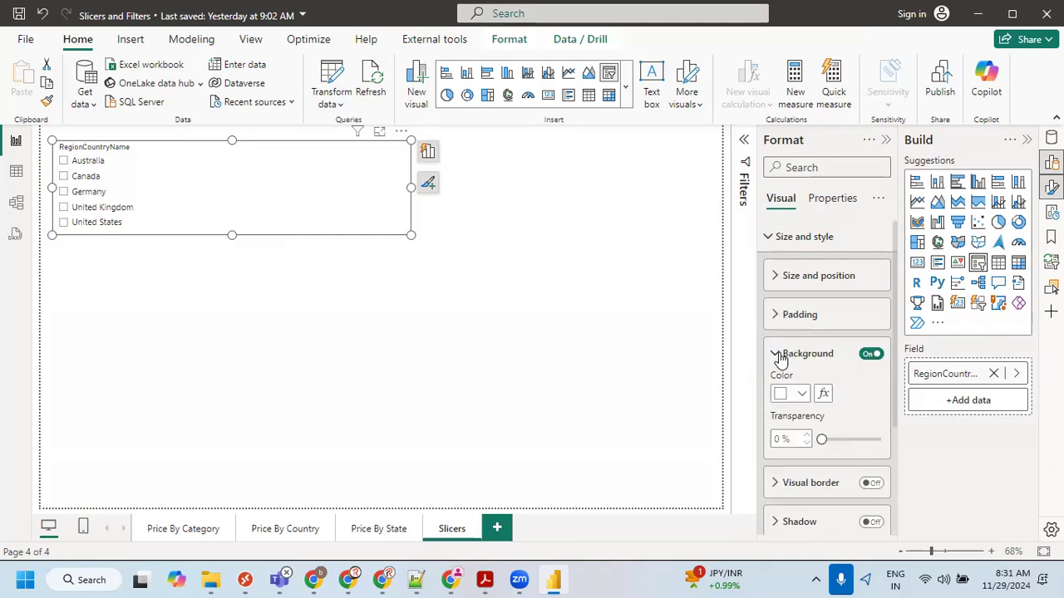
left_click(773, 356)
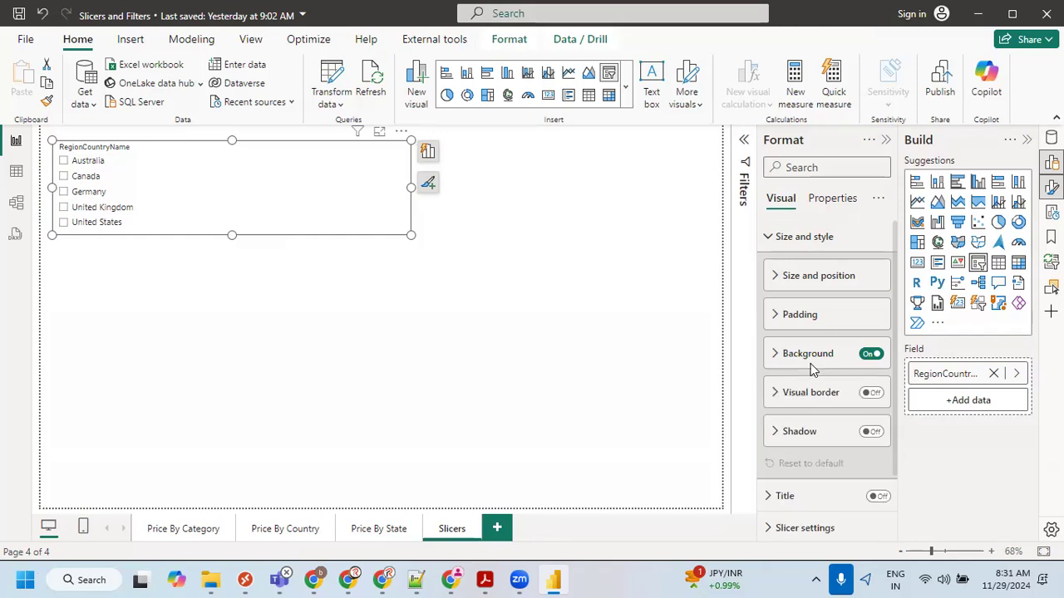
left_click(766, 236)
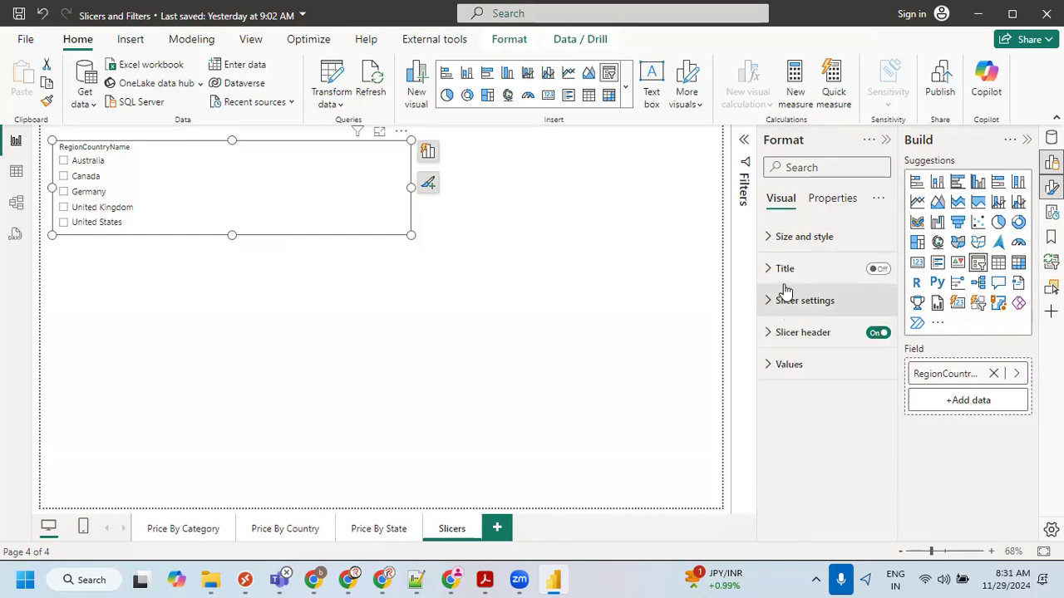
Switch the slicer's Shadow on and off several times in Size and style, leave it off, and collapse the section.
left_click(768, 237)
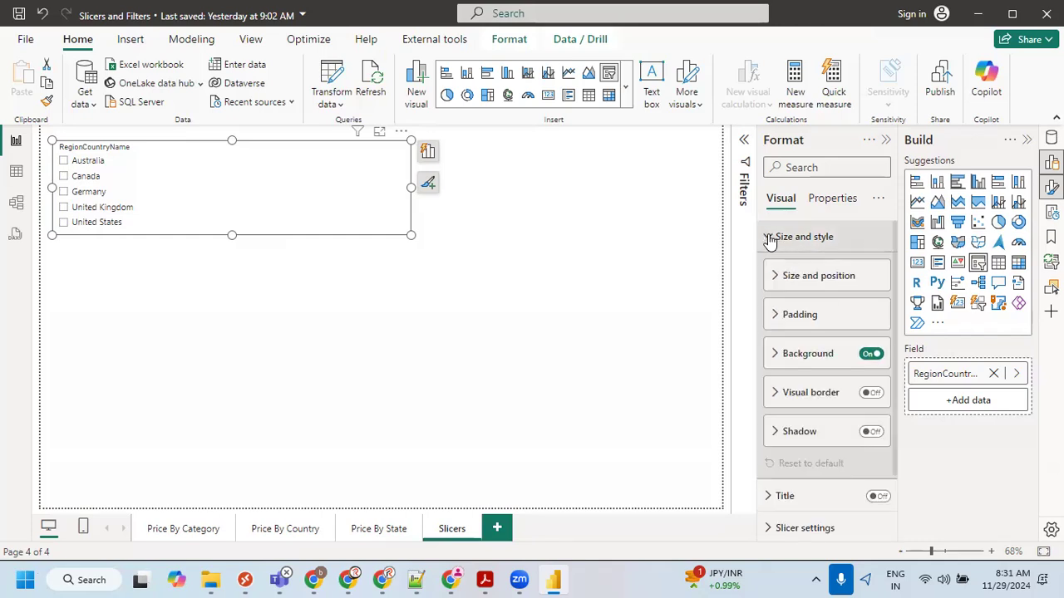
left_click(871, 432)
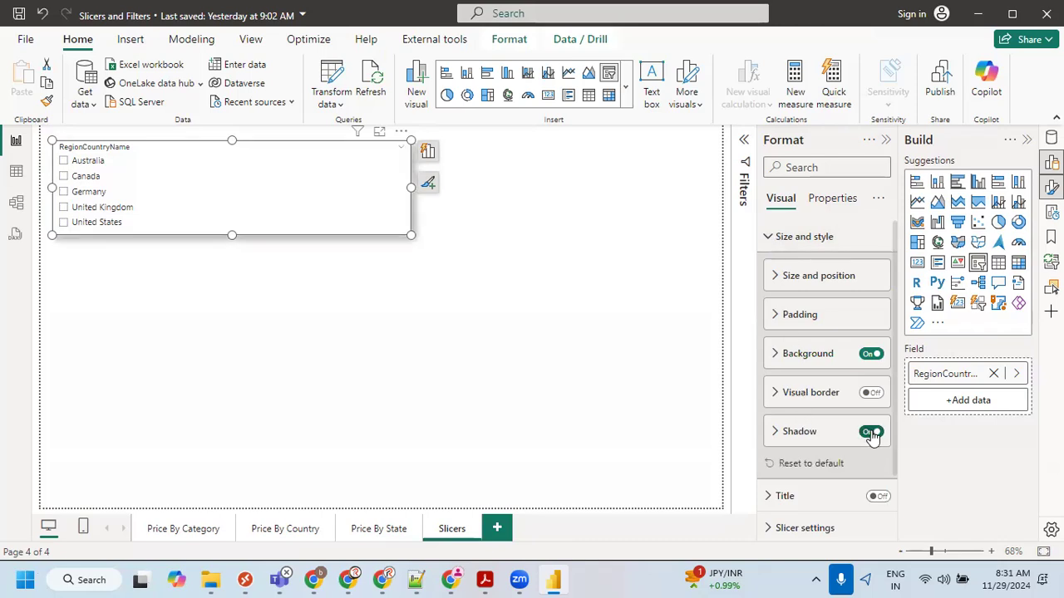
left_click(870, 433)
left_click(871, 433)
left_click(871, 432)
left_click(871, 432)
left_click(871, 432)
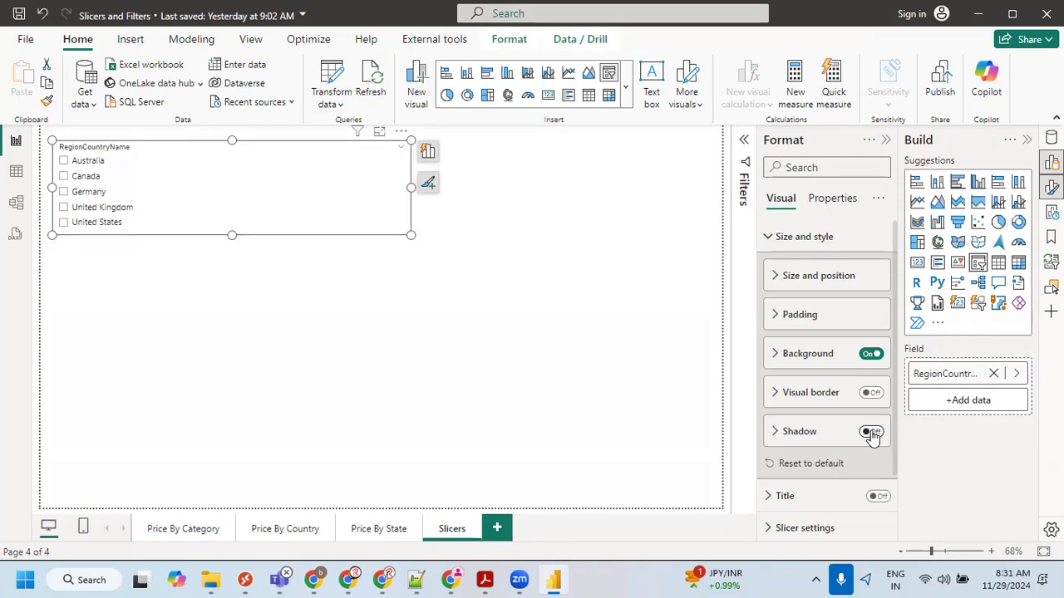
left_click(871, 433)
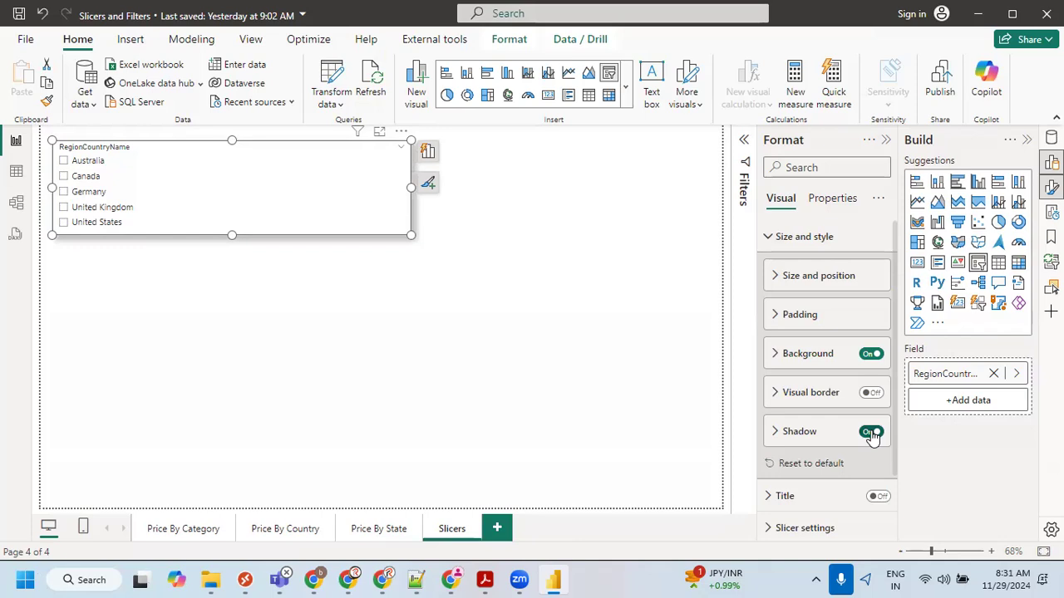
left_click(871, 433)
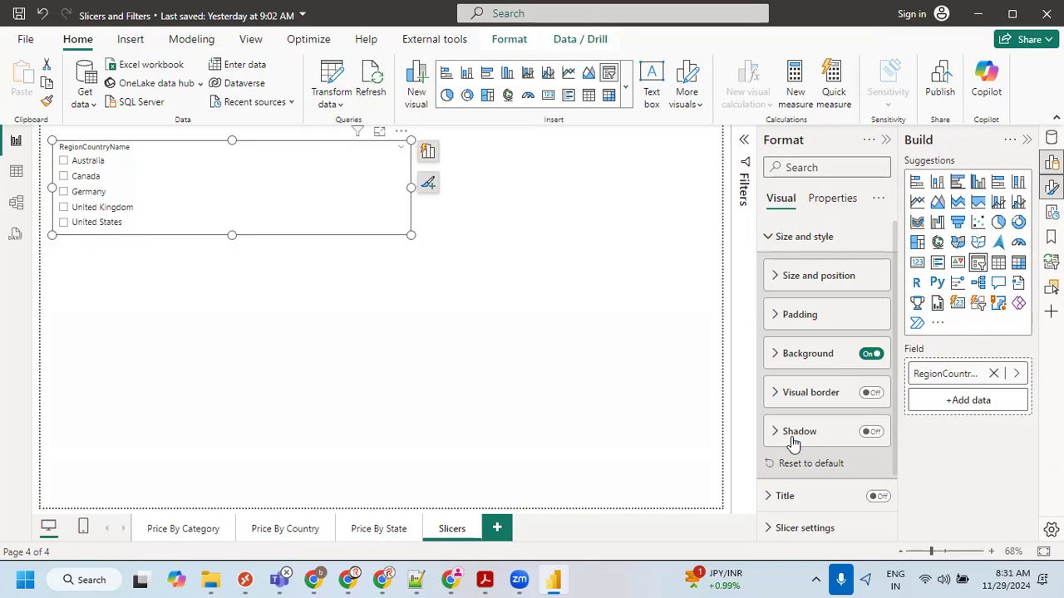
left_click(766, 237)
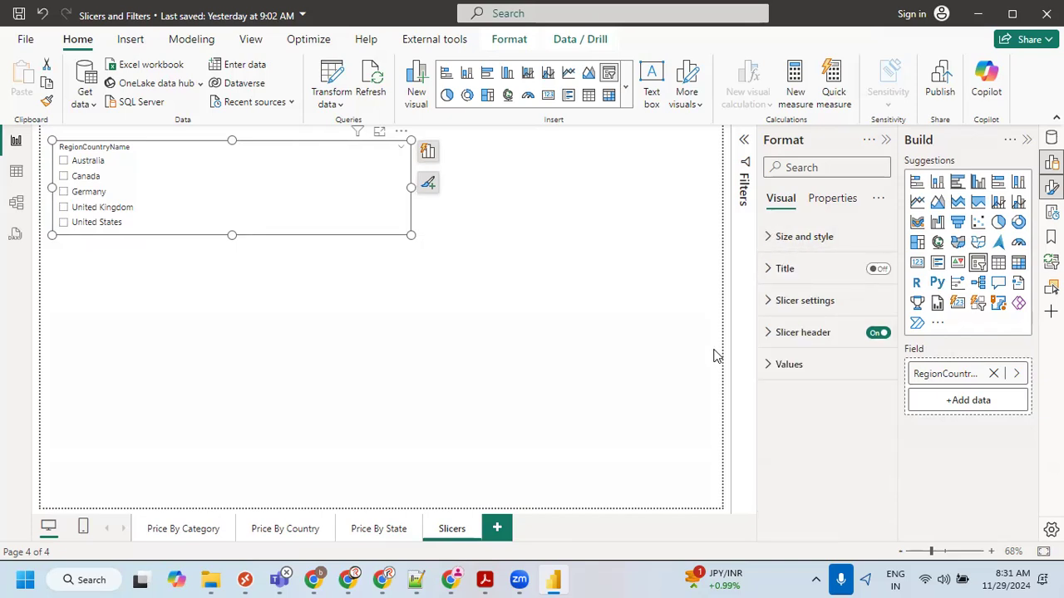
Narrow the slicer to about a third of its width and show the Style choices in its Slicer settings.
left_click_drag(412, 188, 176, 206)
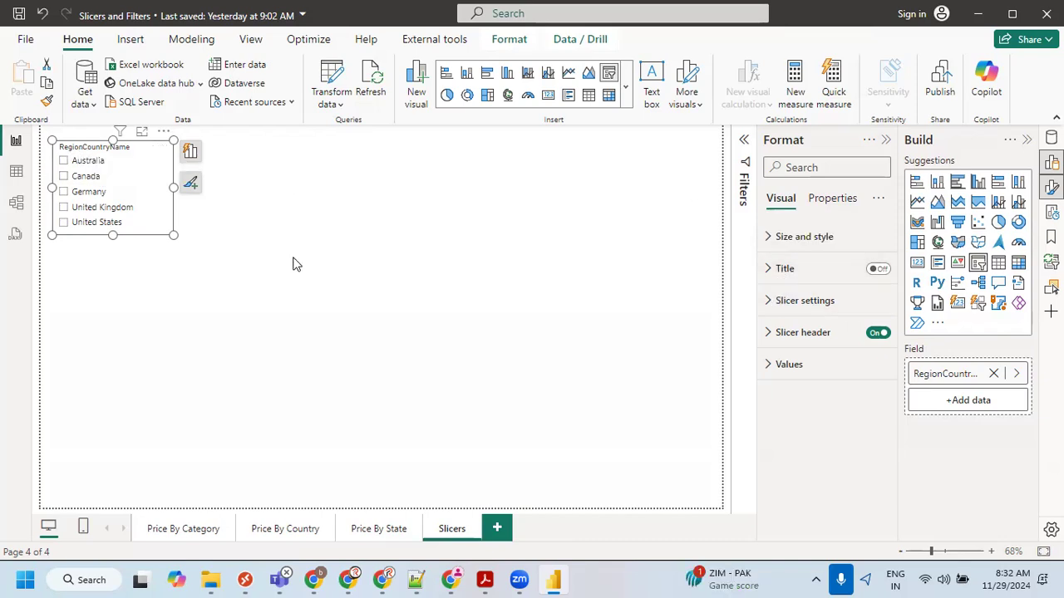
left_click(768, 301)
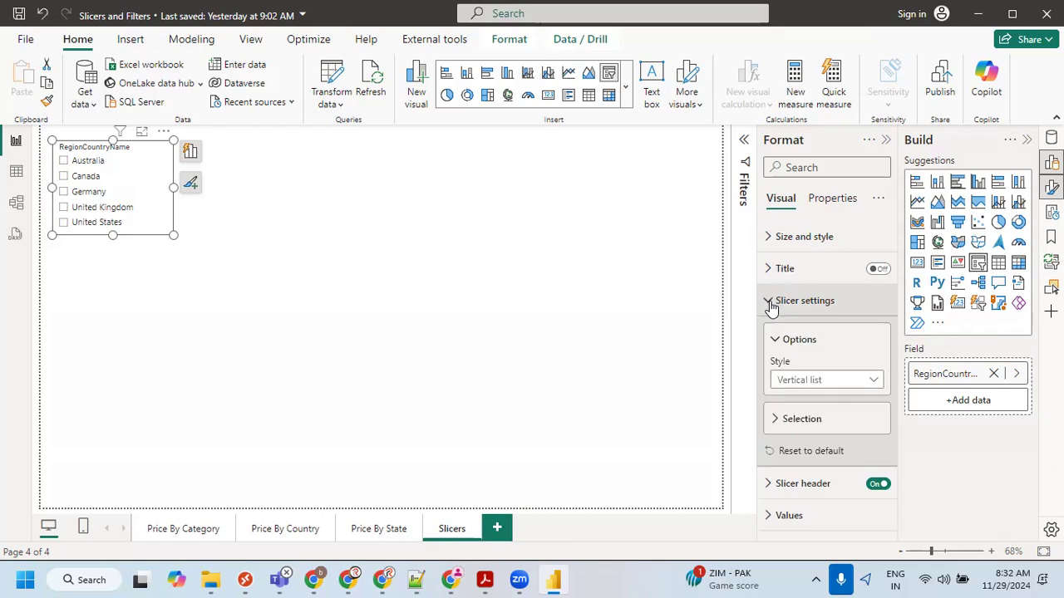
left_click(788, 384)
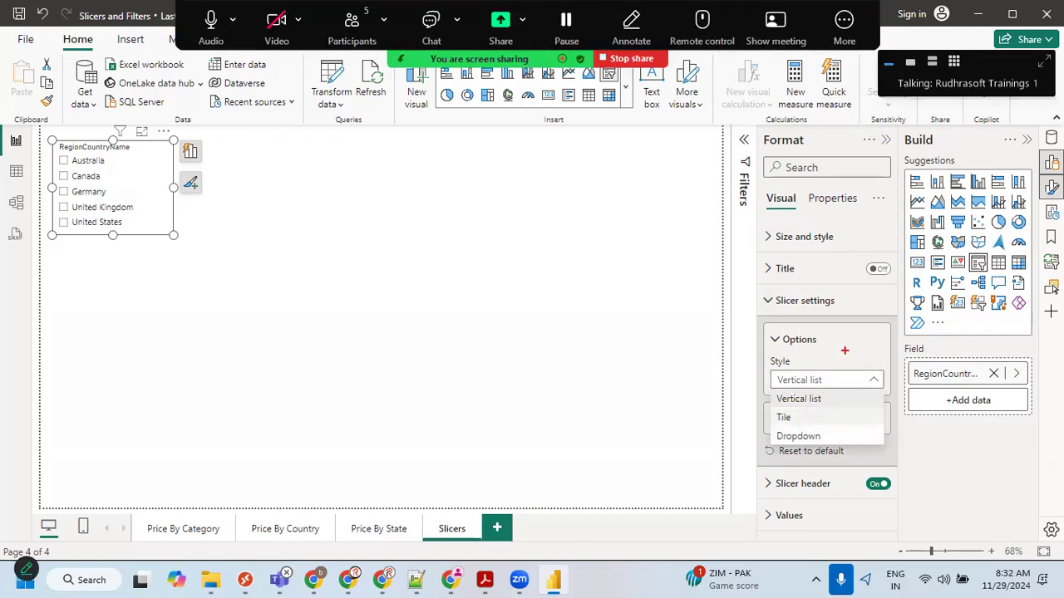
Circle the Style choices in red, tick the slicer and draw an arrow up to it, and clear the annotations.
mouse_move(738, 439)
left_mouse_down()
mouse_move(838, 436)
mouse_move(830, 337)
left_mouse_up()
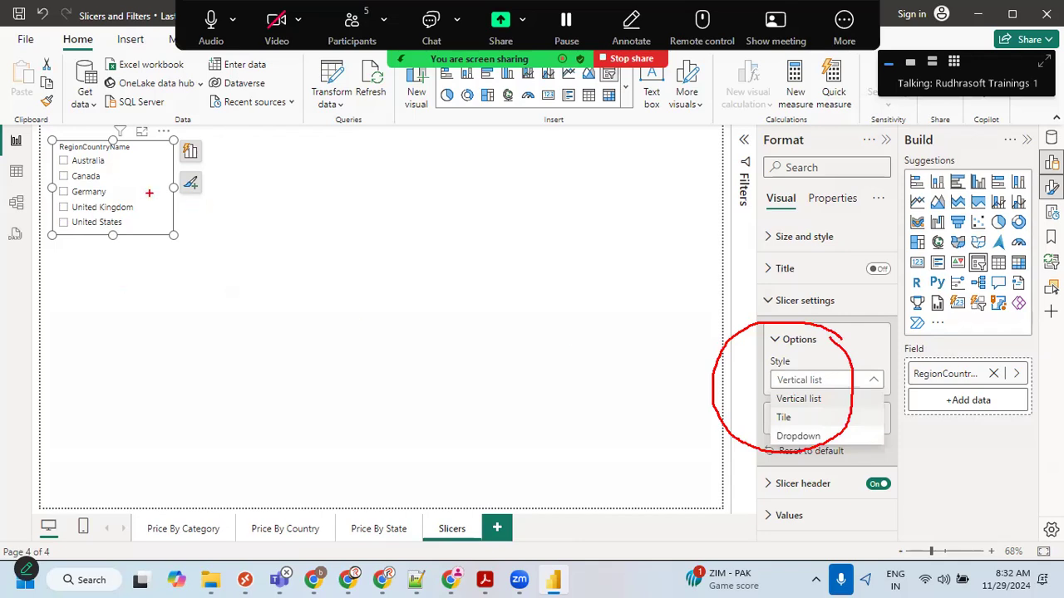
left_click_drag(37, 195, 103, 154)
mouse_move(111, 317)
left_mouse_down()
mouse_move(94, 264)
mouse_move(136, 267)
left_mouse_up()
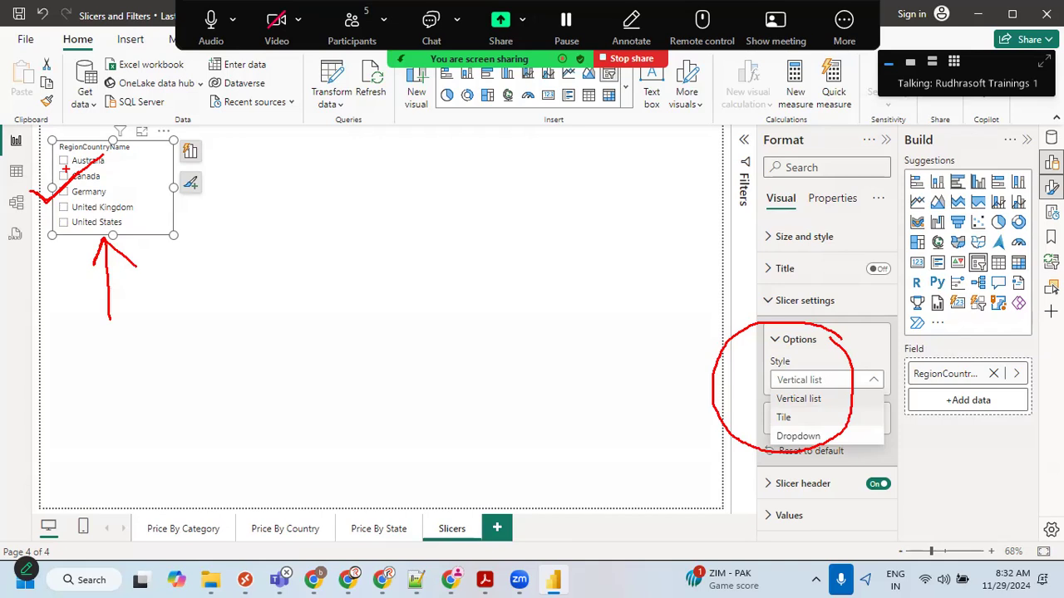
key("Escape")
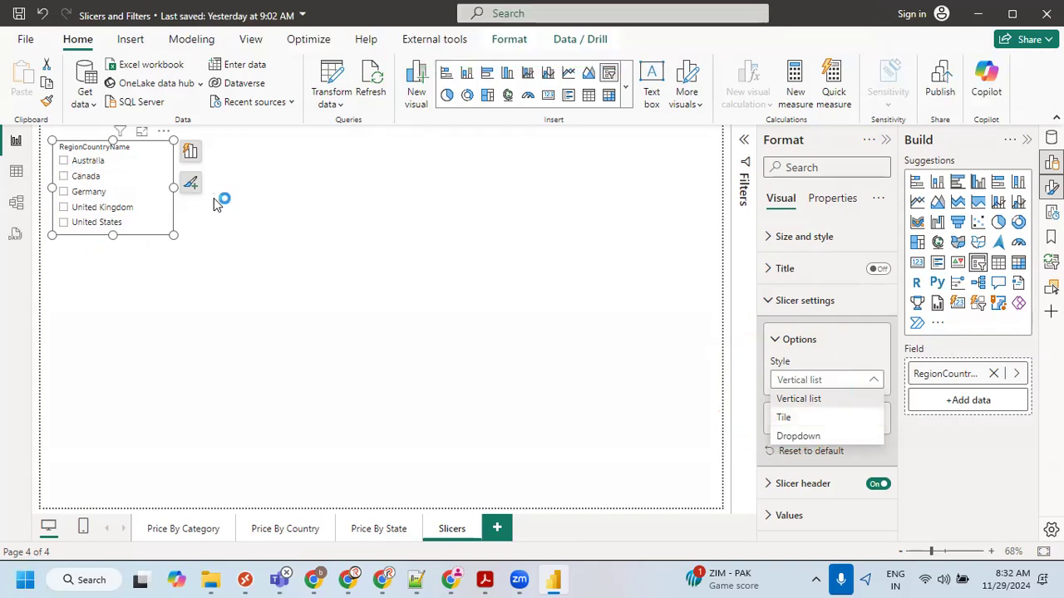
Set the slicer's style to Tile, stretch it into one wide row of country tiles, and select Australia.
left_click(795, 418)
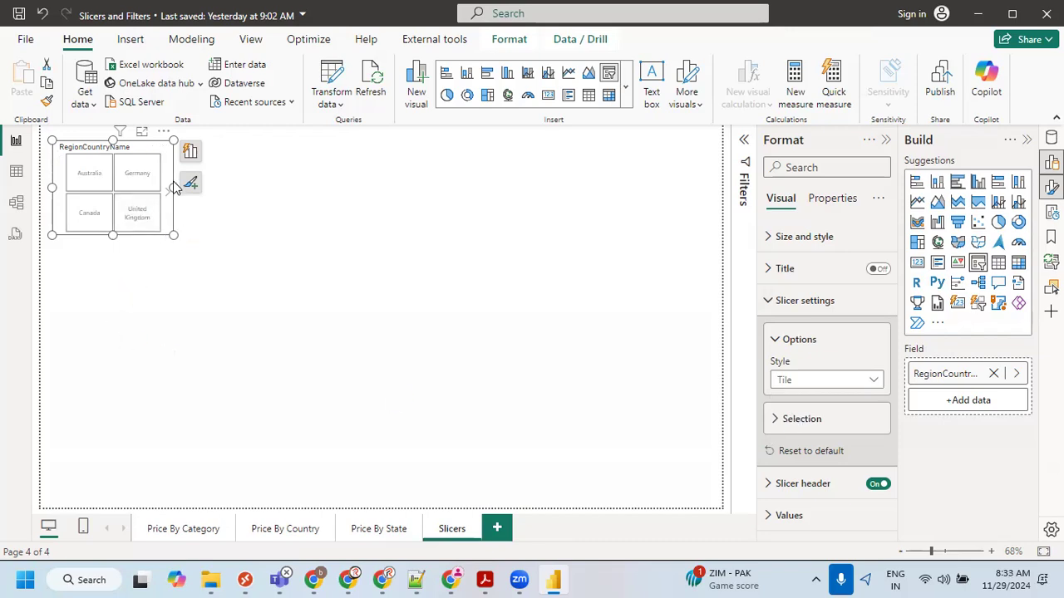
left_click_drag(173, 186, 609, 183)
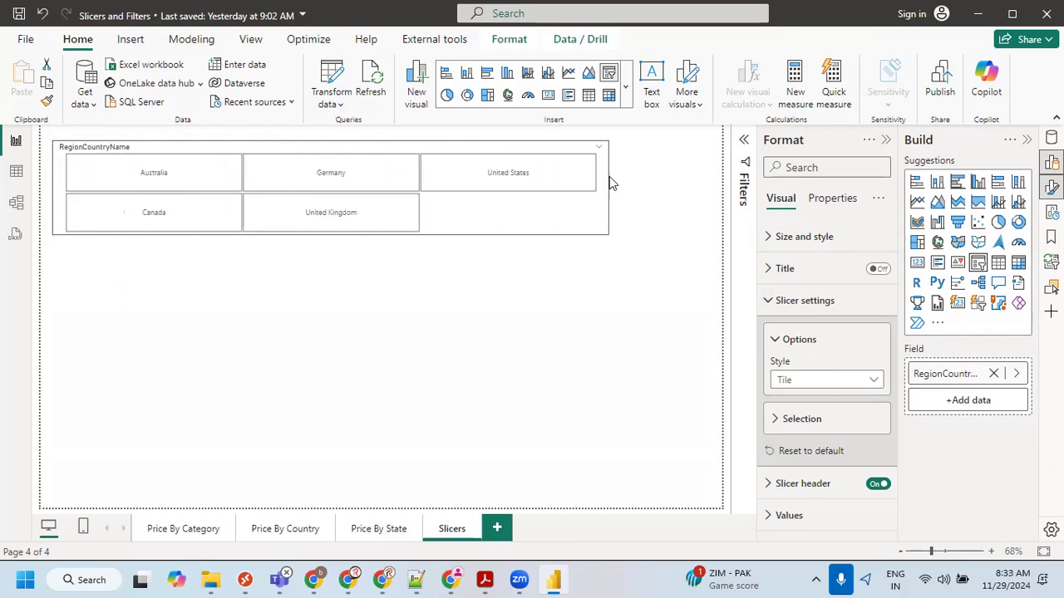
left_click_drag(326, 235, 325, 183)
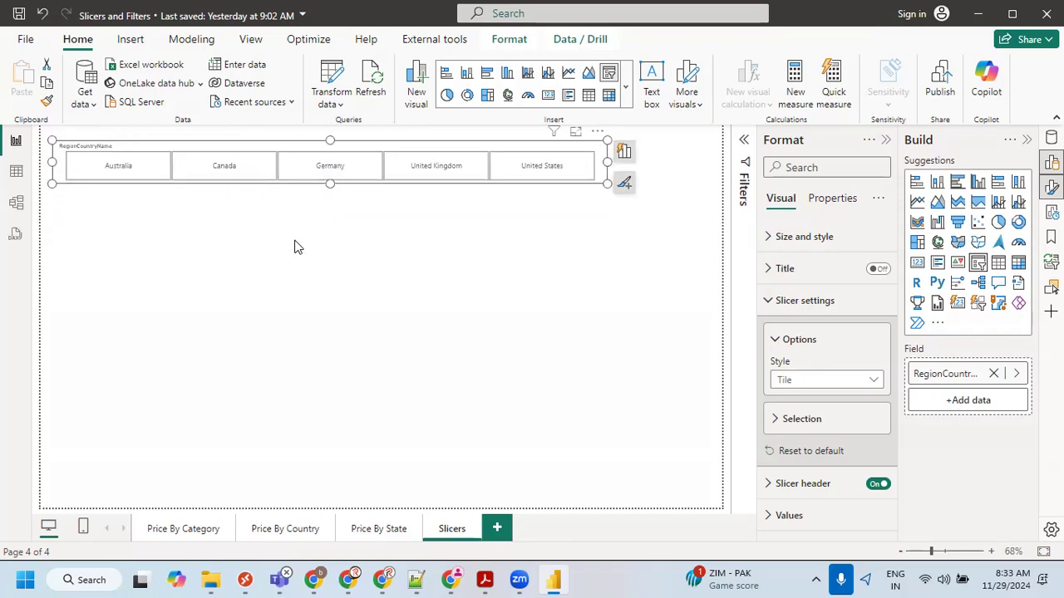
left_click(295, 247)
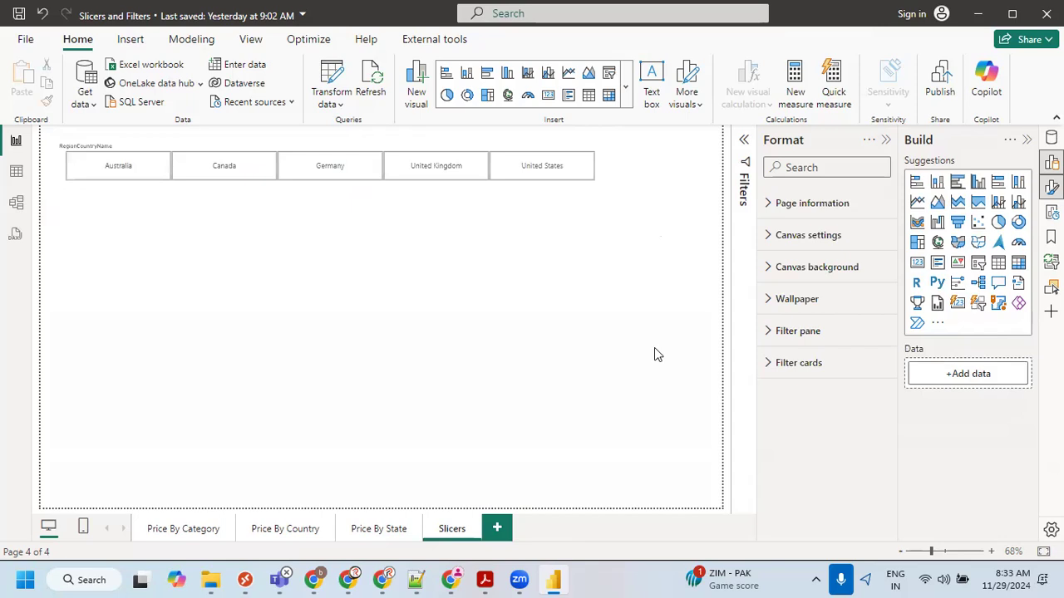
left_click(120, 167)
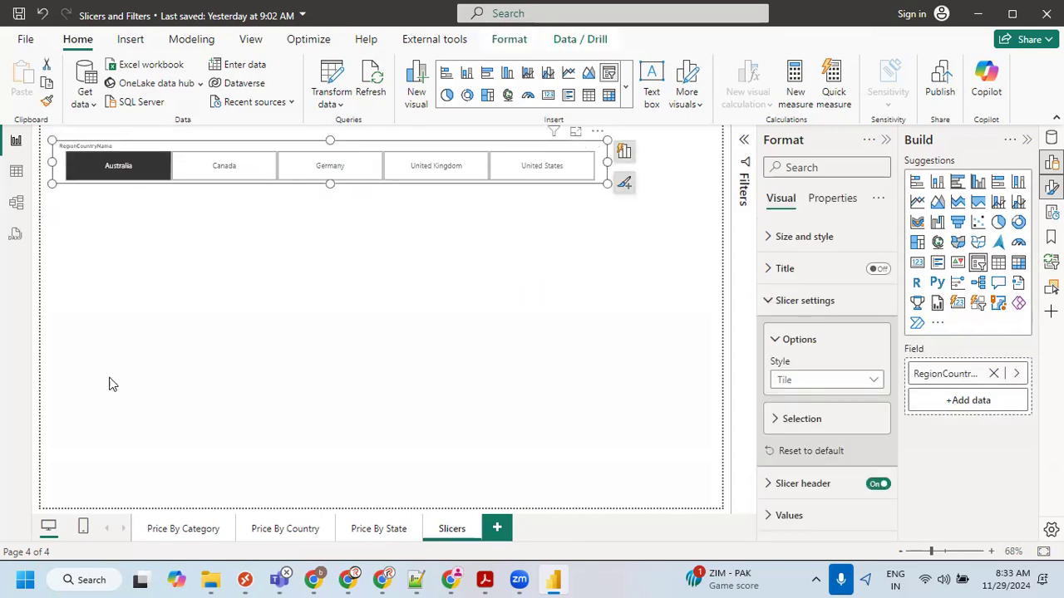
left_click(200, 286)
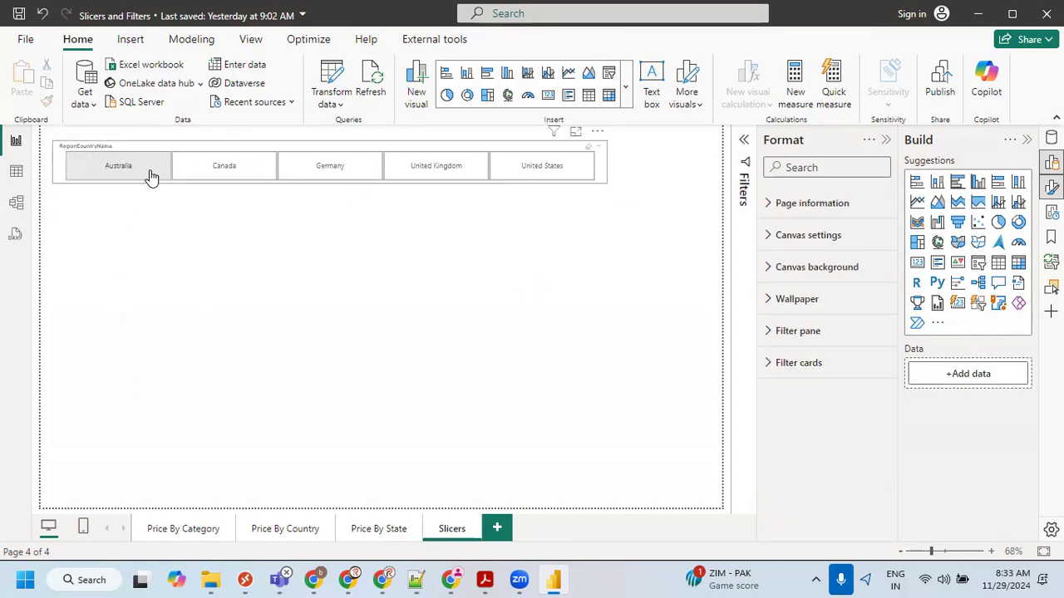
Copy the Sum of Unit Price by ProductCategoryName chart from Price By Category onto the Slicers page and shorten it to fit below the slicer.
left_click(185, 529)
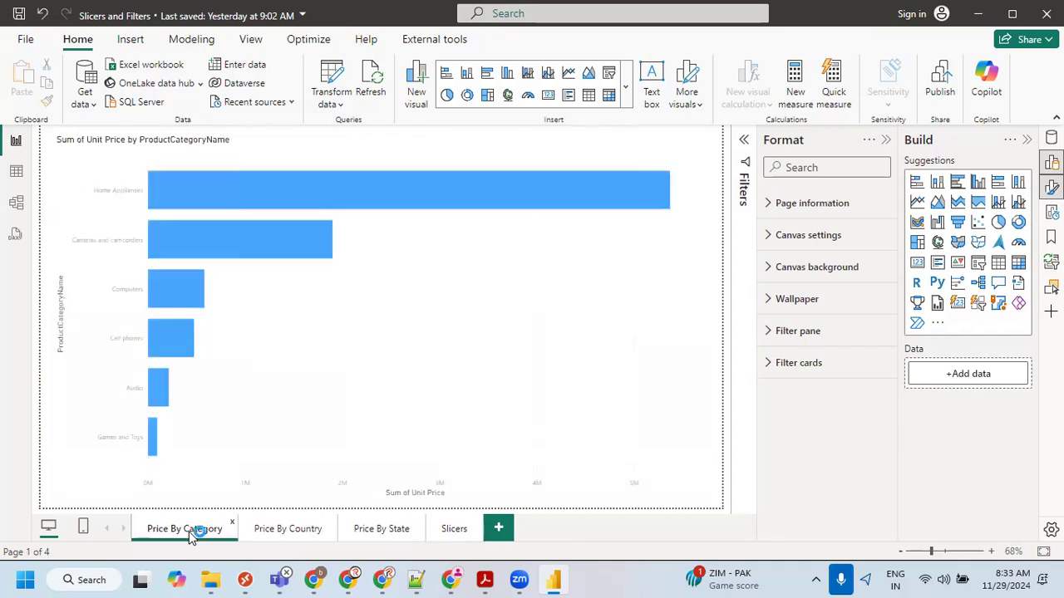
left_click(303, 325)
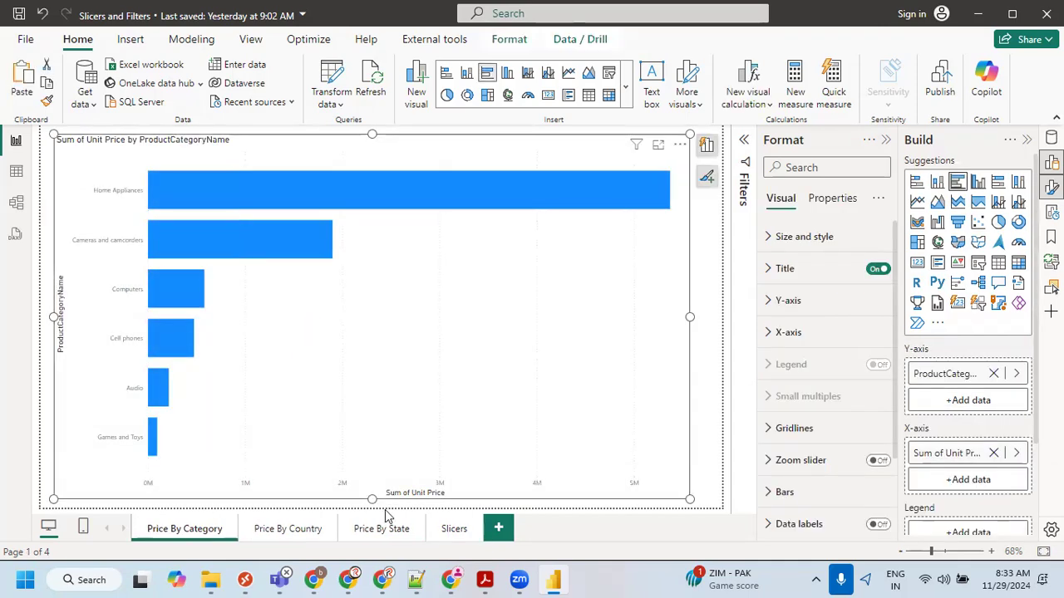
left_click(449, 537)
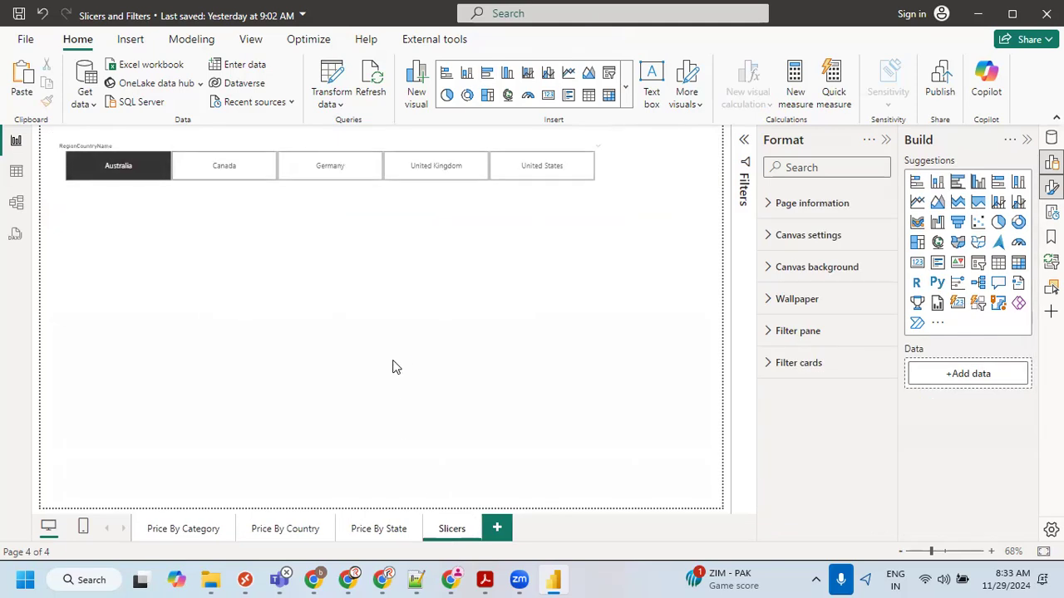
key("ctrl+v")
left_click_drag(371, 135, 384, 260)
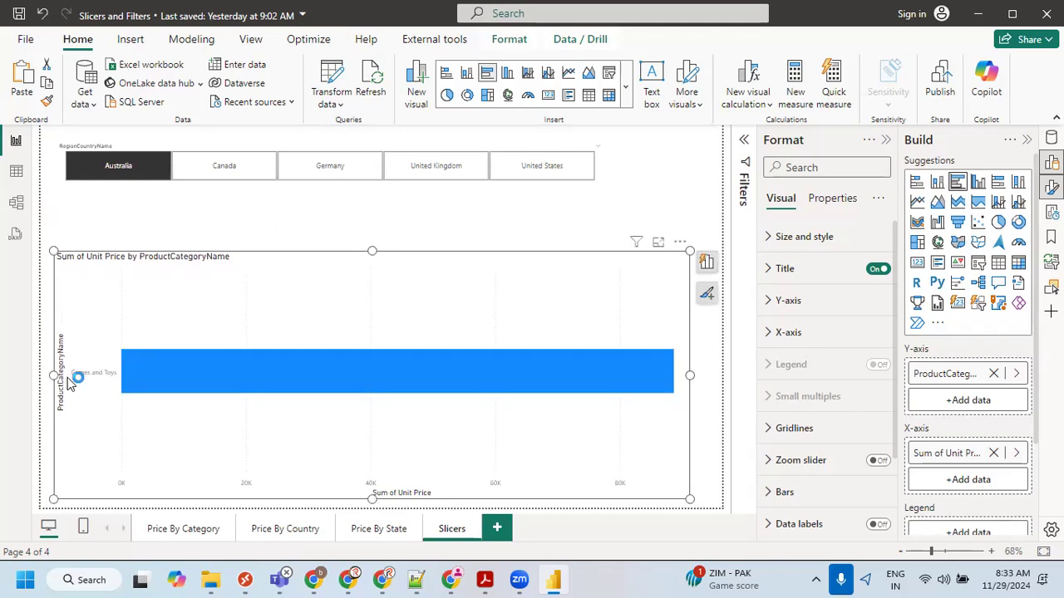
Filter the chart by the Canada tile, clear that selection, and toggle the Germany tile to compare filtered and unfiltered bars.
left_click(221, 233)
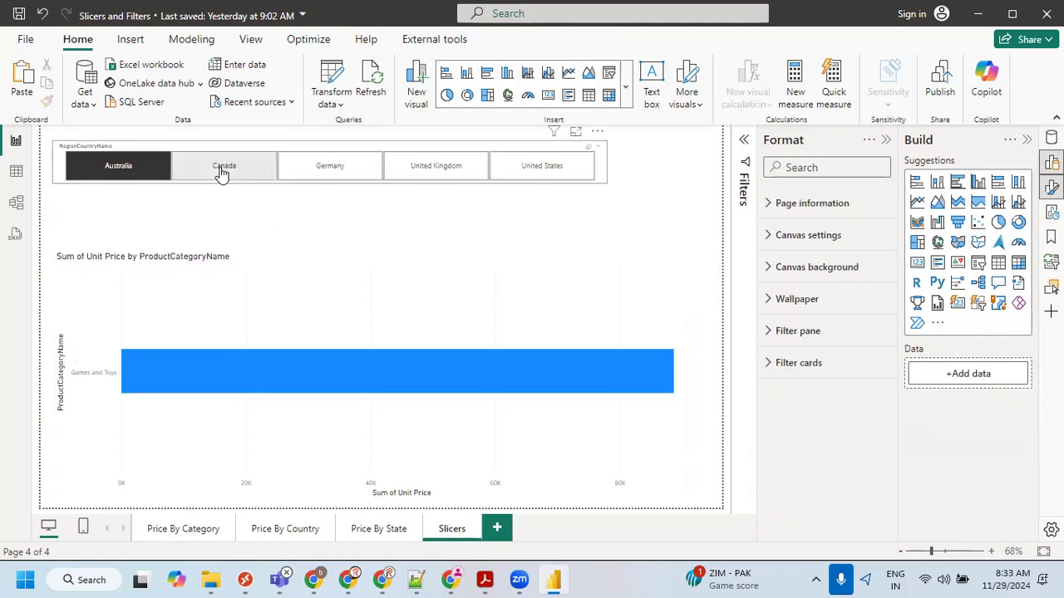
left_click(221, 170)
left_click(221, 170)
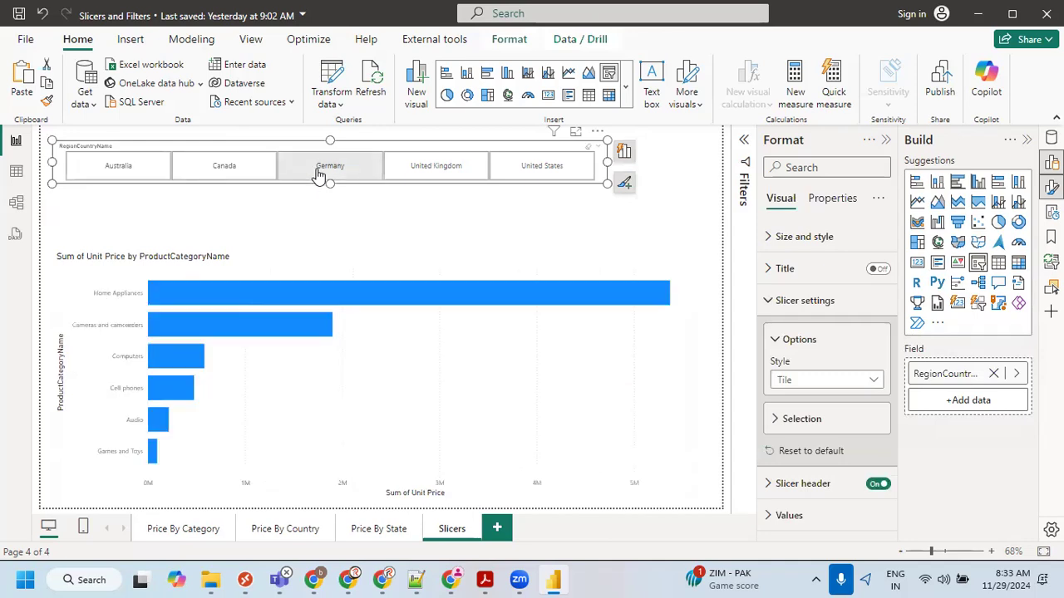
left_click(318, 172)
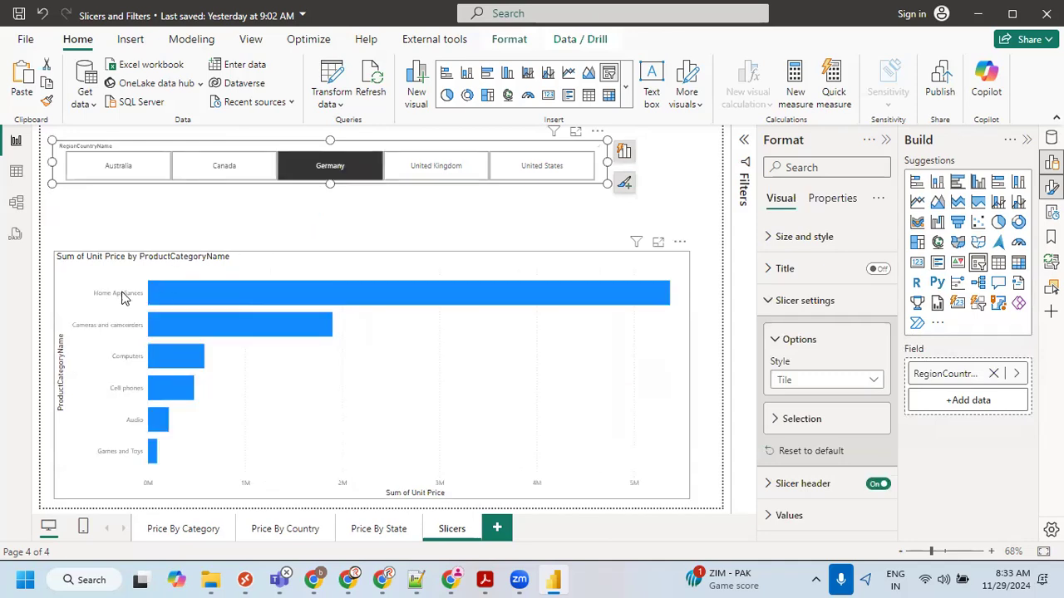
mouse_move(160, 323)
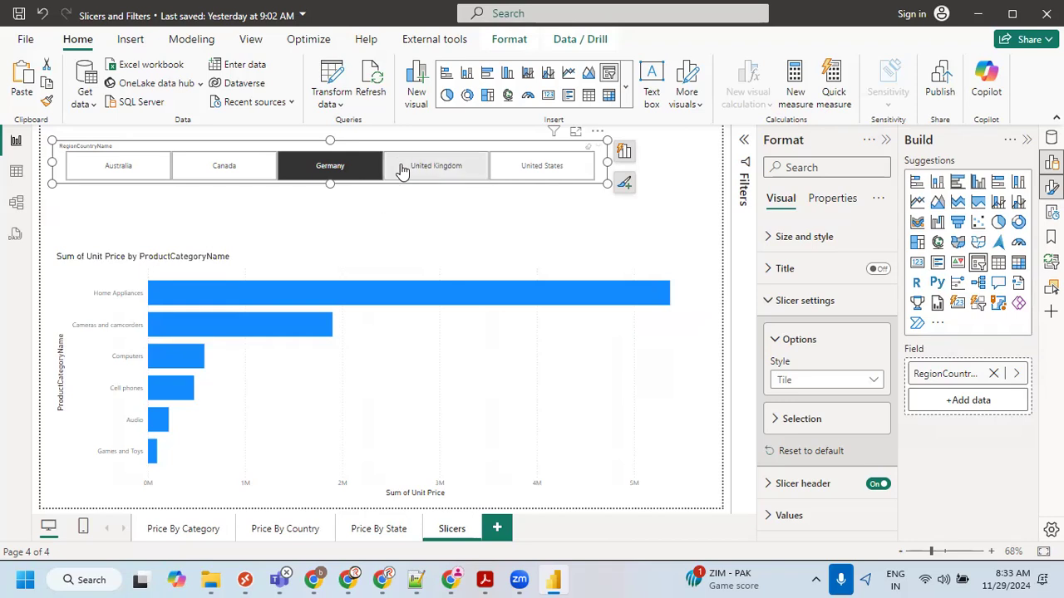
left_click(330, 166)
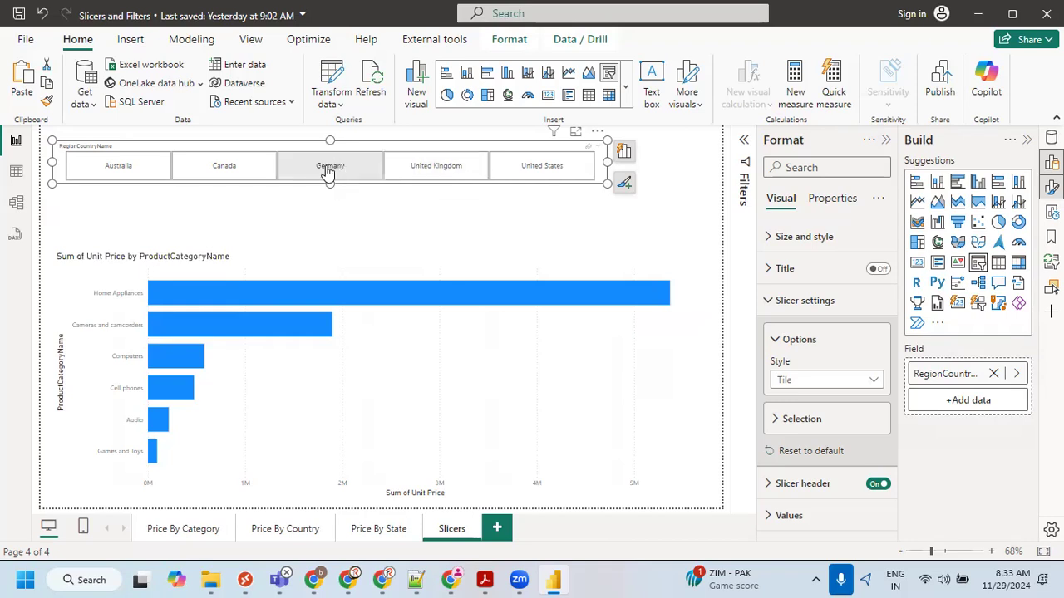
left_click(329, 170)
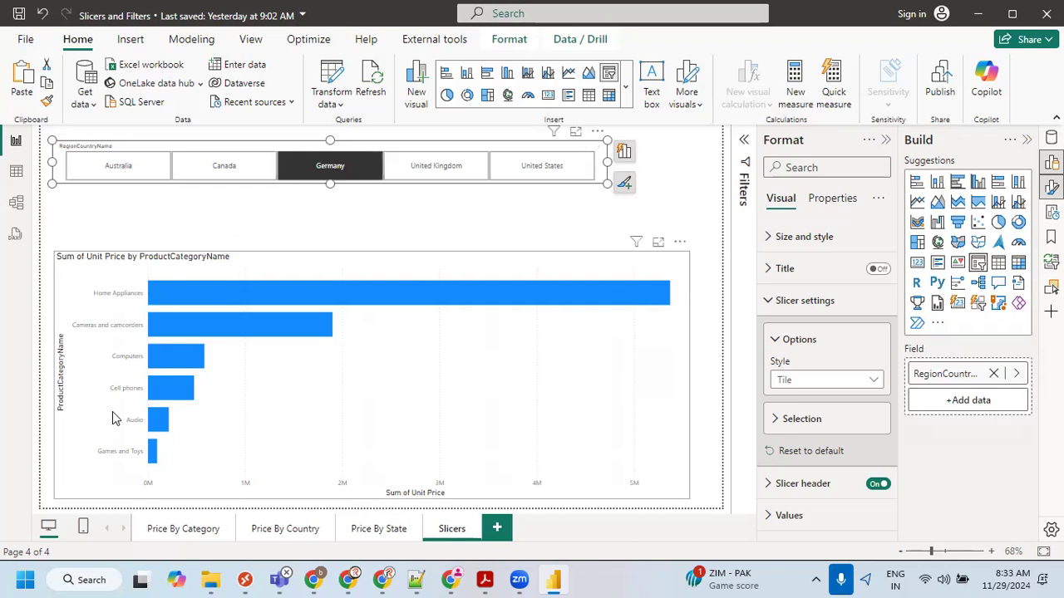
Filter the chart by United Kingdom, then by United States, using the slicer's tiles.
left_click(425, 171)
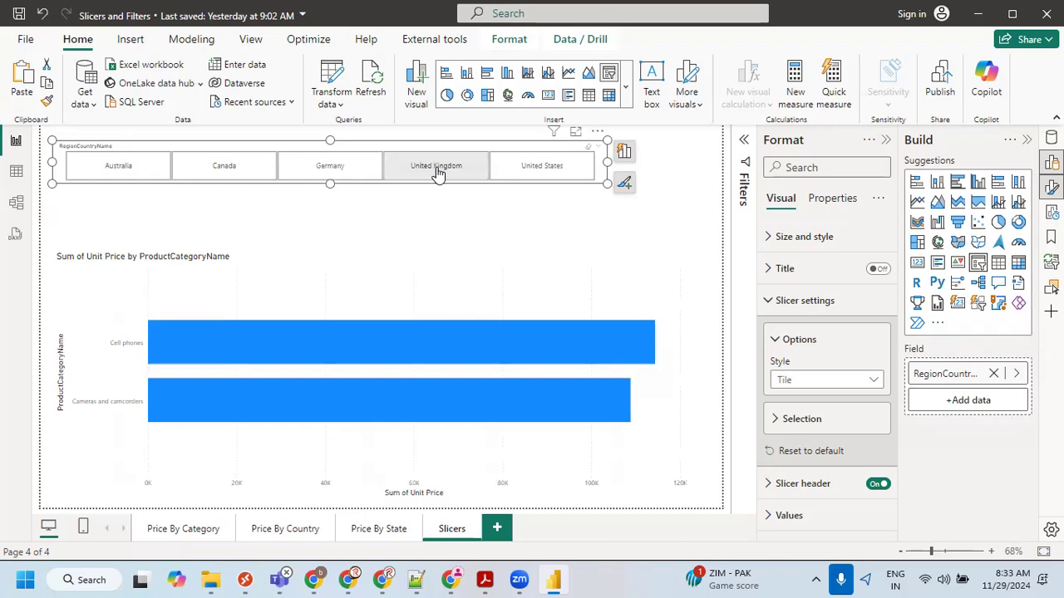
left_click(425, 170)
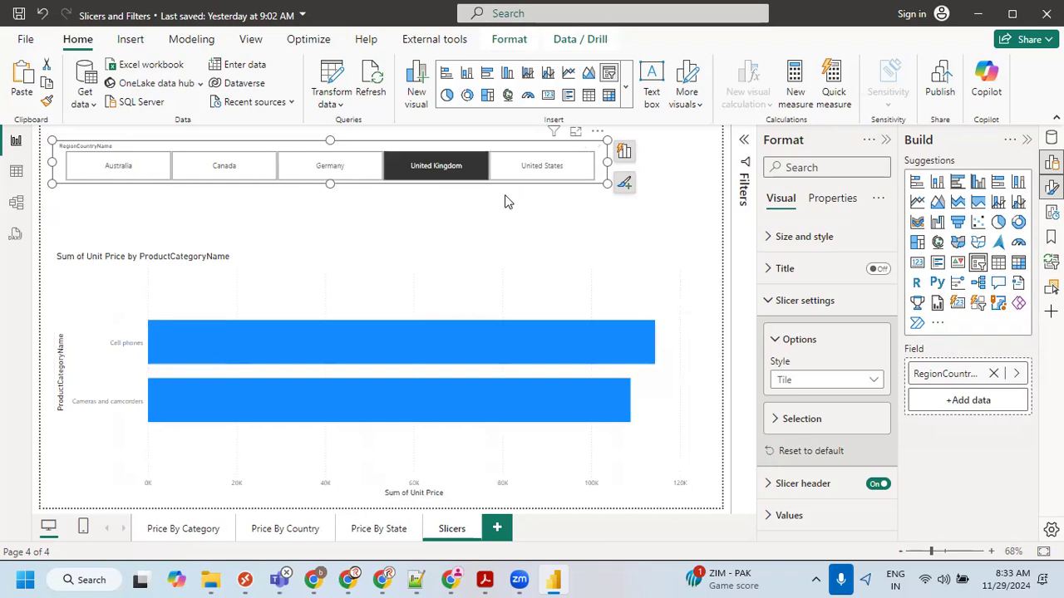
left_click(516, 167)
left_click(515, 169)
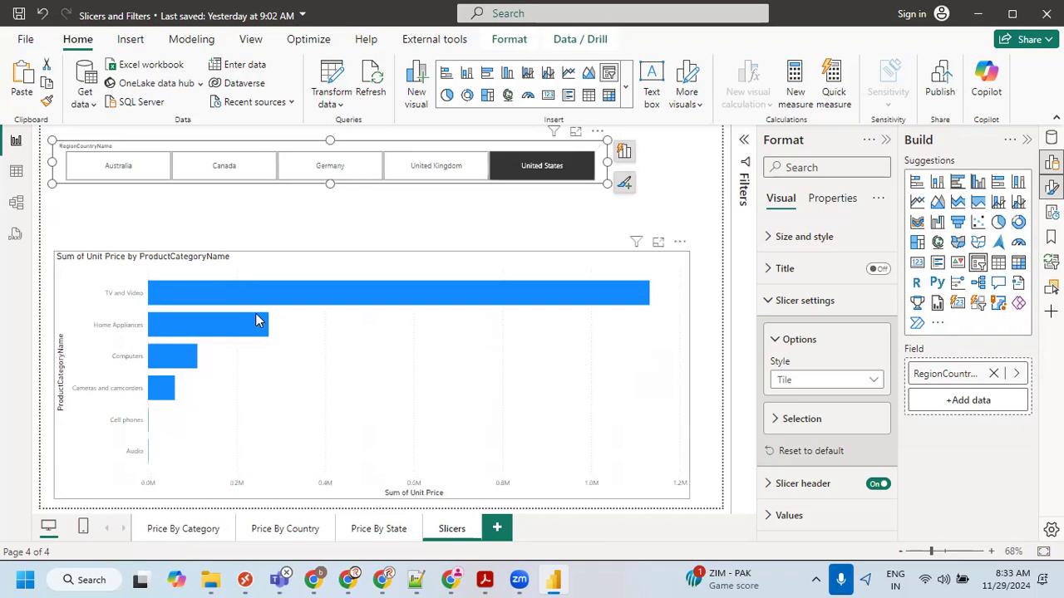
Run through the Australia, Canada and Germany tiles to compare the chart's categories, finishing with United States selected.
left_click(103, 179)
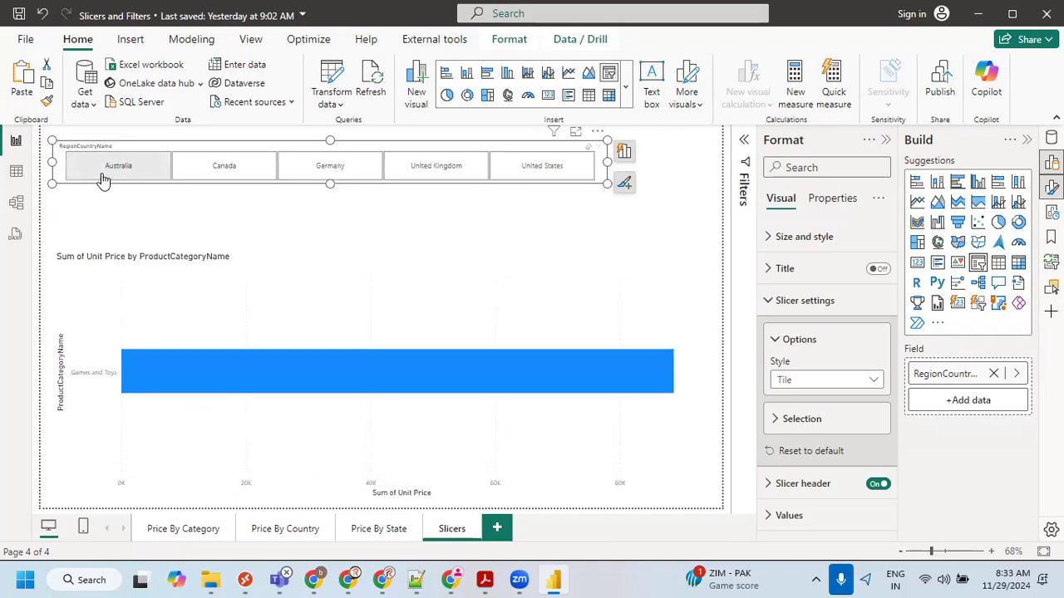
left_click(103, 180)
left_click(195, 166)
left_click(312, 171)
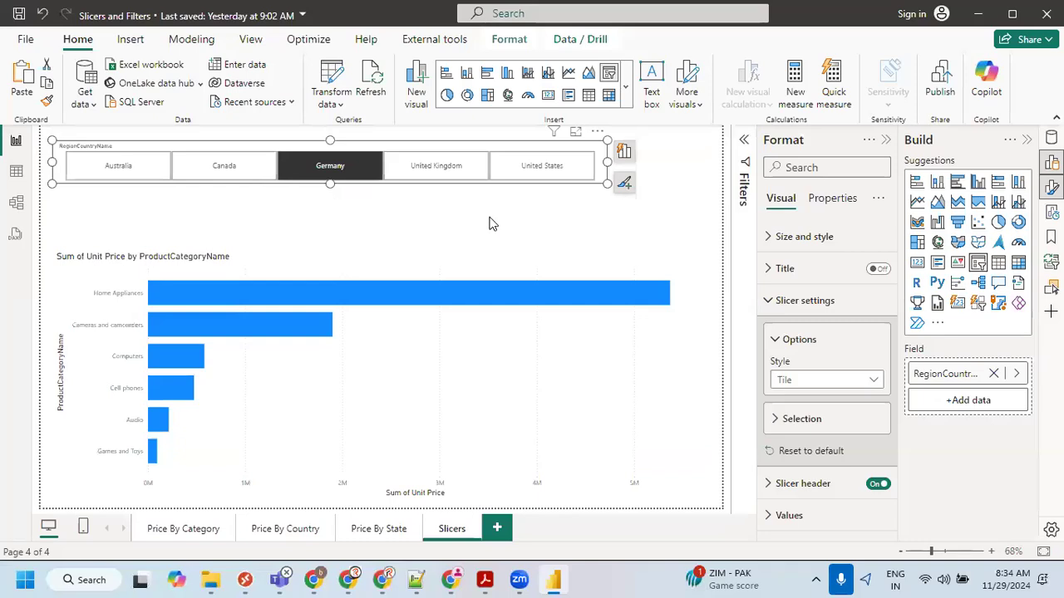
left_click(535, 170)
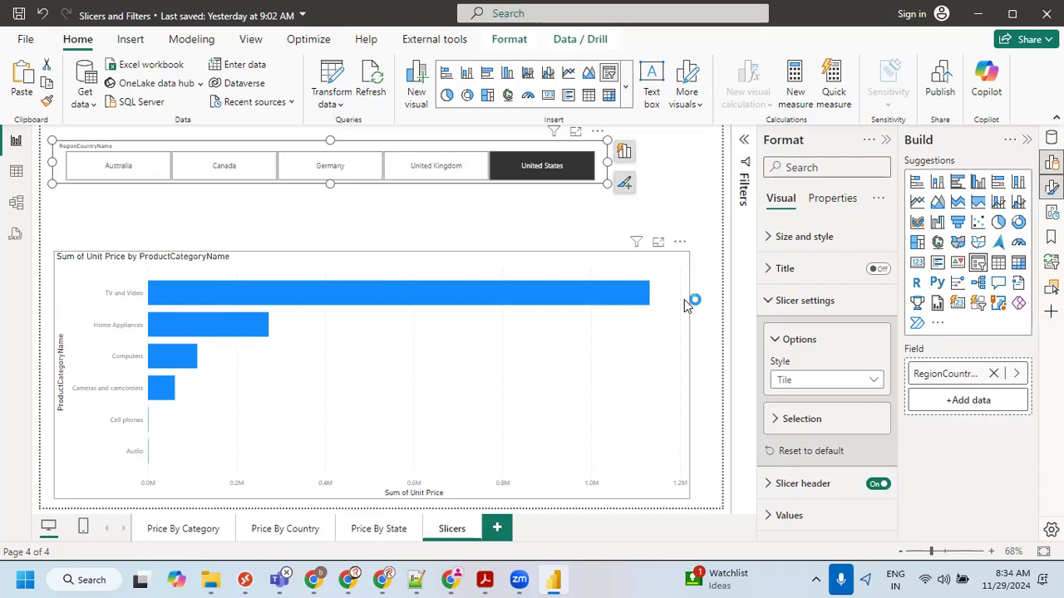
Change the slicer's style to Dropdown and shrink it to a compact box above the chart.
left_click(820, 382)
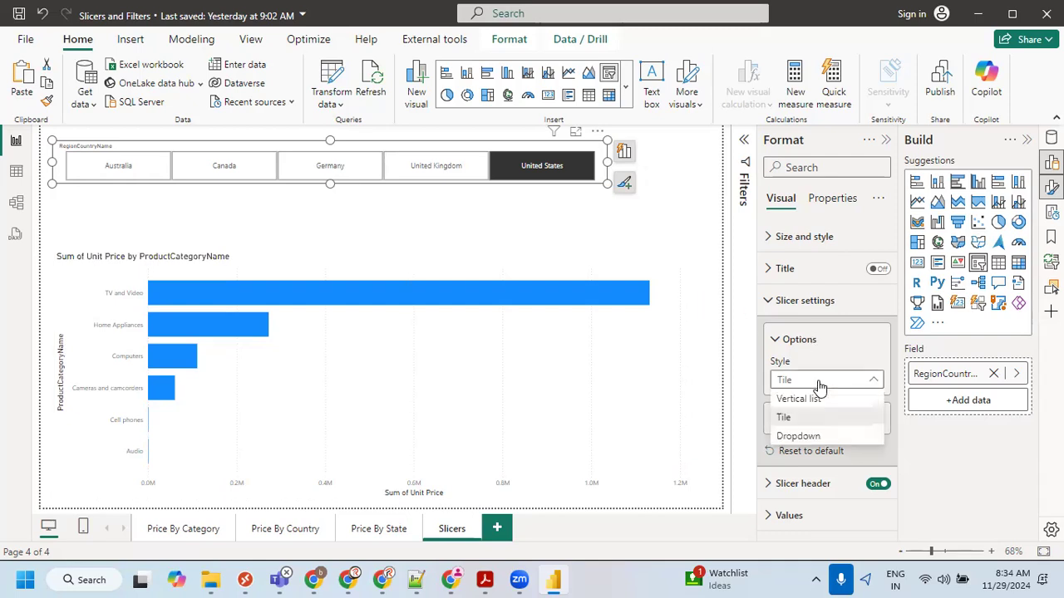
left_click(798, 438)
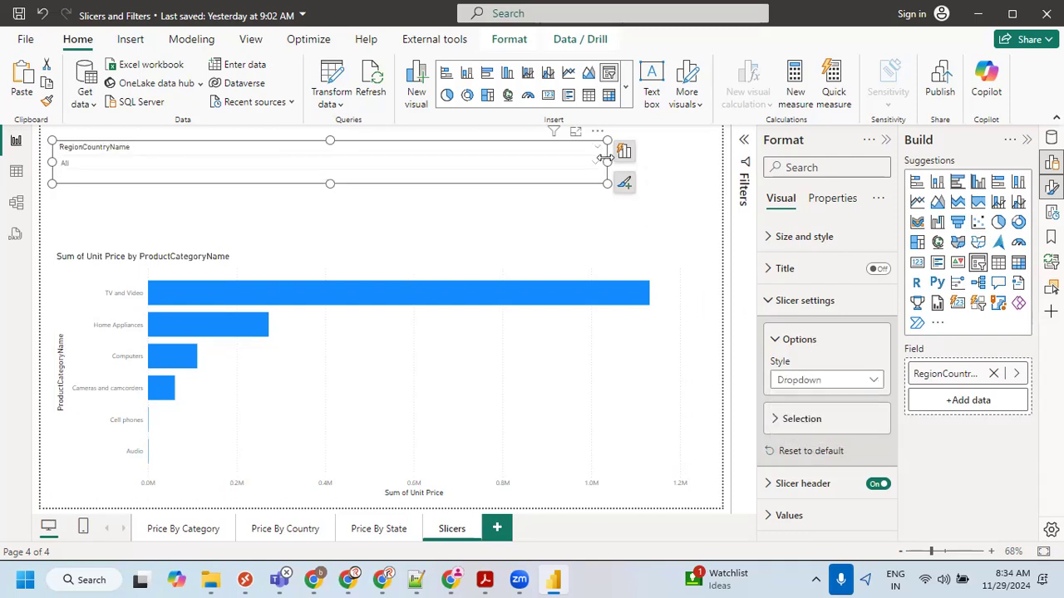
left_click_drag(260, 174, 208, 190)
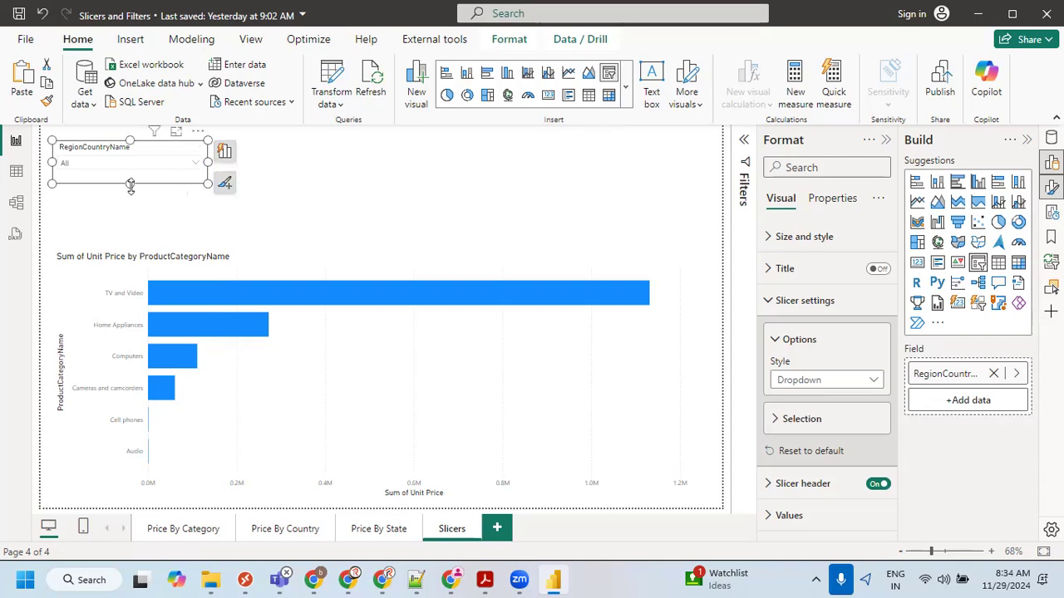
mouse_move(131, 207)
left_mouse_down()
mouse_move(137, 242)
mouse_move(140, 208)
left_mouse_up()
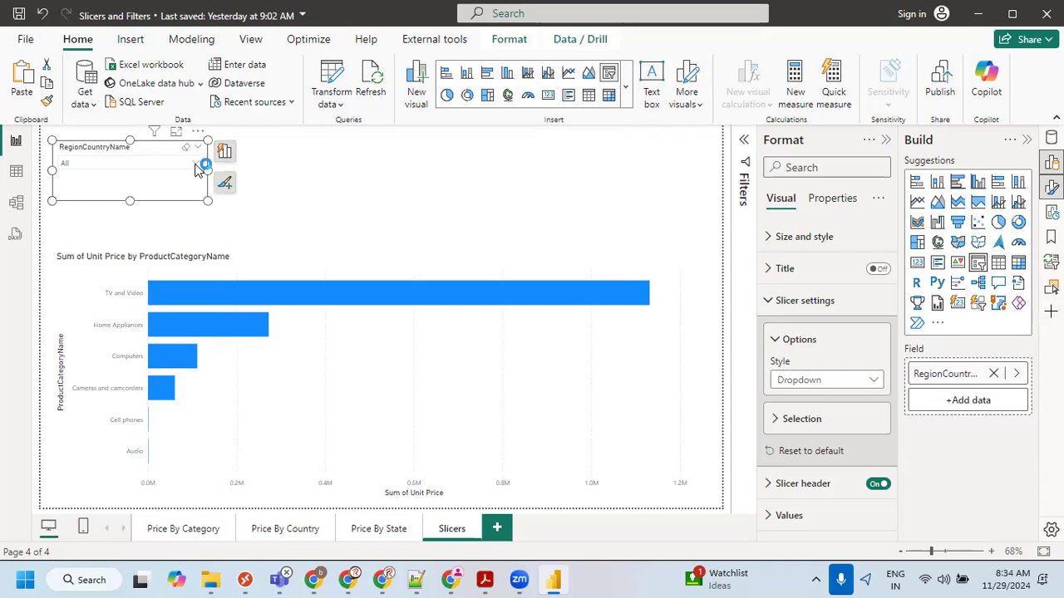
left_click(337, 187)
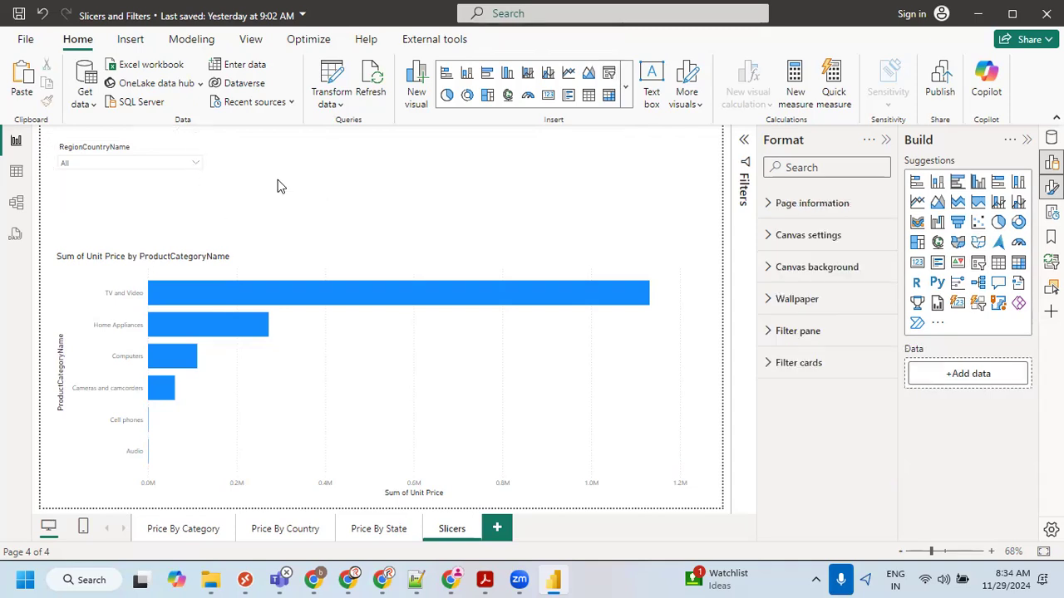
left_click(146, 151)
left_click_drag(137, 210, 138, 197)
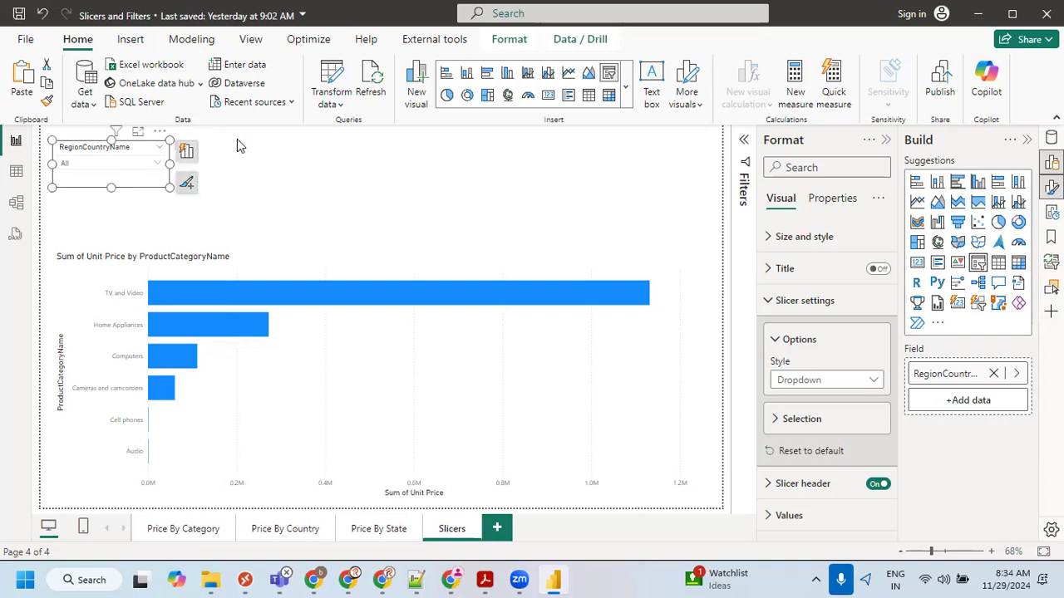
left_click(237, 138)
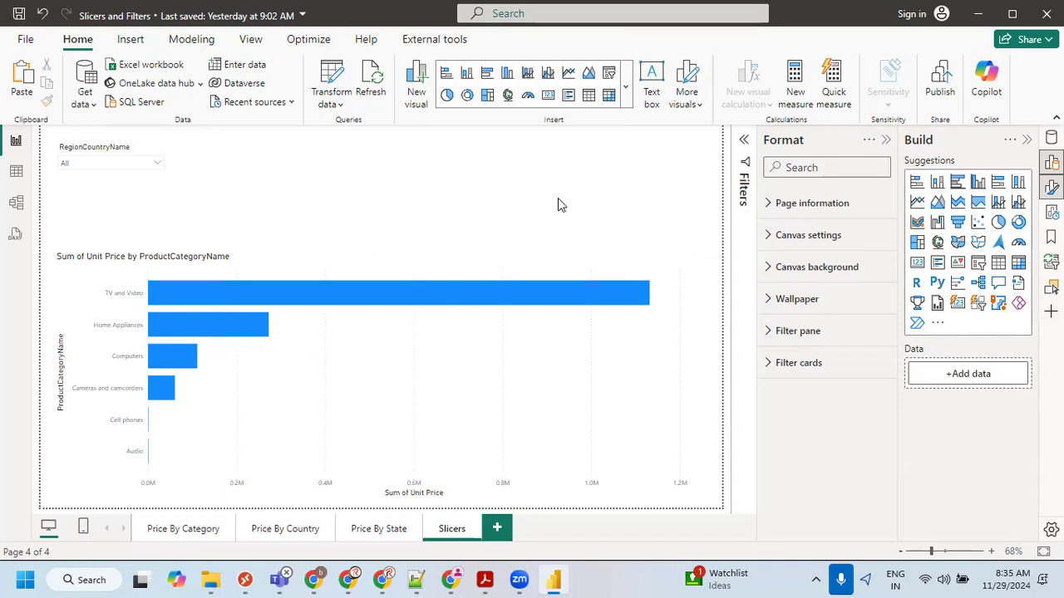
Expand the RegionCountryName dropdown to view its country list and close it again.
left_click(106, 153)
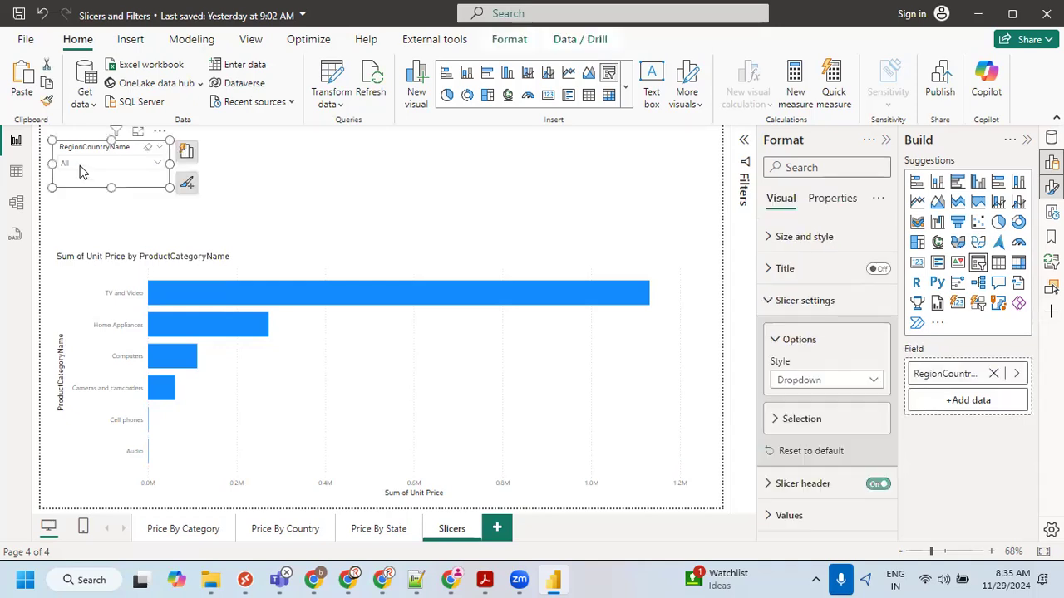
left_click(247, 176)
left_click(157, 163)
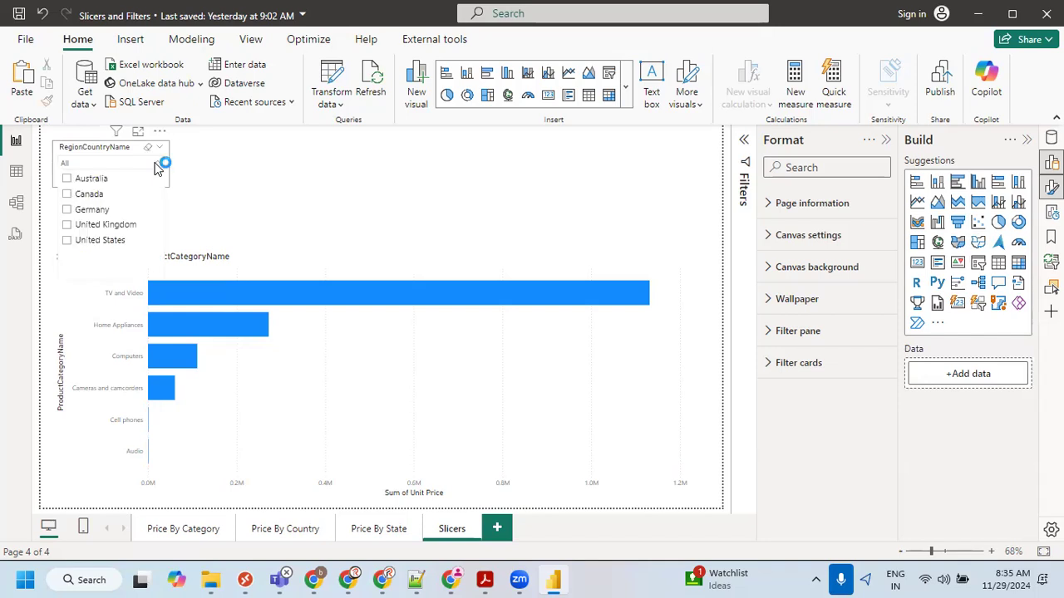
left_click(274, 167)
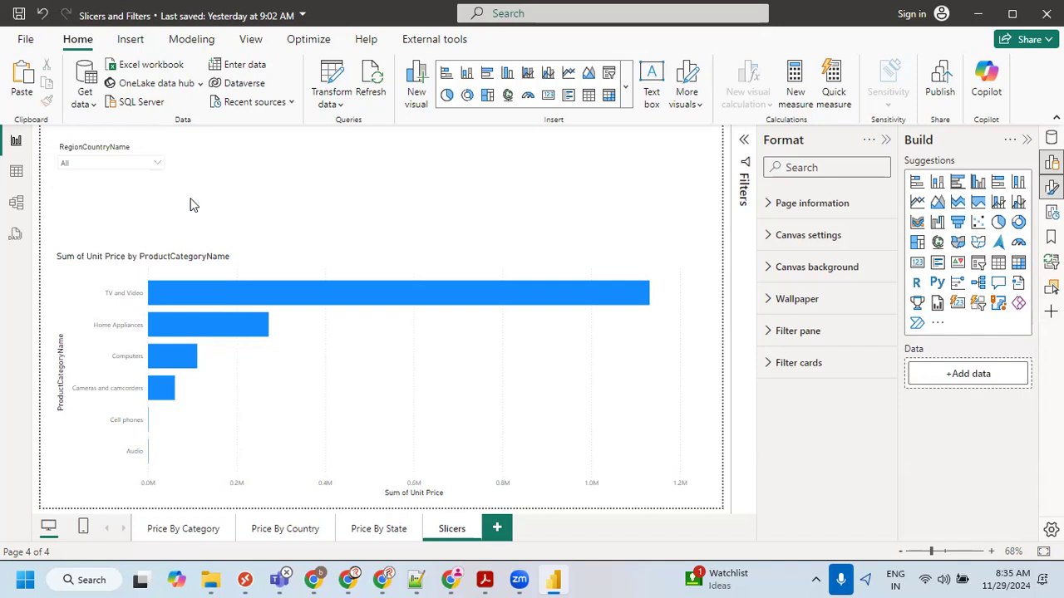
Filter the chart from the slicer's dropdown by Australia, Canada and Germany in turn, leaving Germany selected.
left_click(157, 163)
left_click(66, 180)
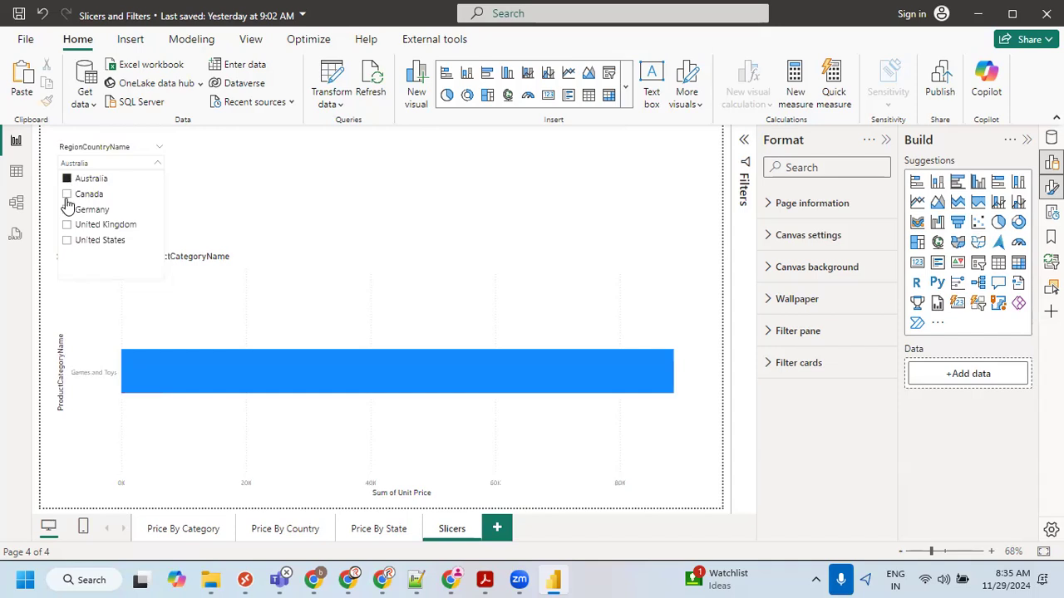
left_click(67, 194)
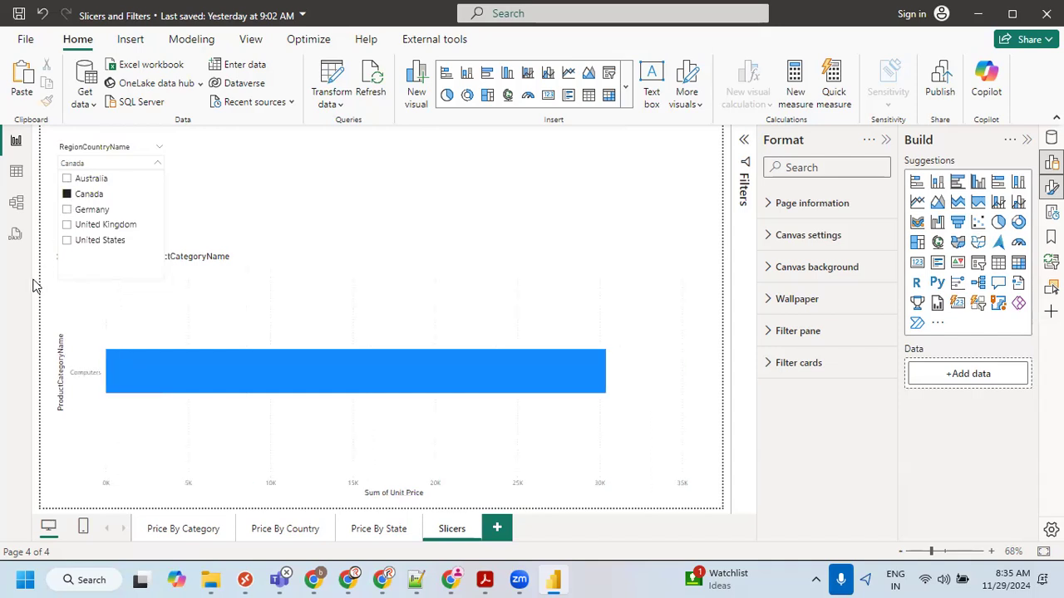
left_click(67, 210)
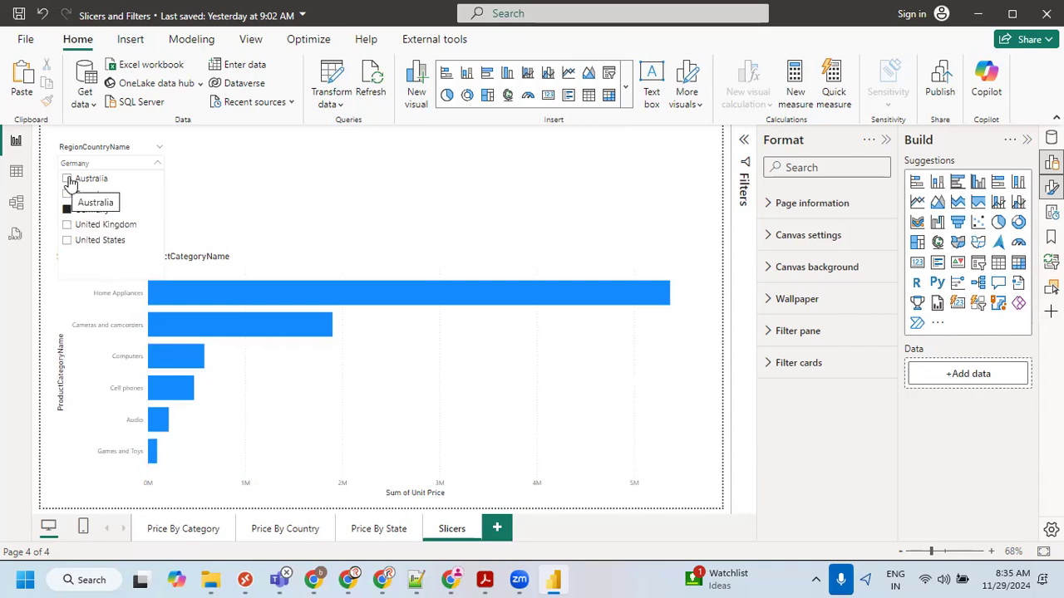
Add Australia to the Germany selection in the RegionCountryName dropdown so both countries filter the chart.
left_click(67, 179, "ctrl")
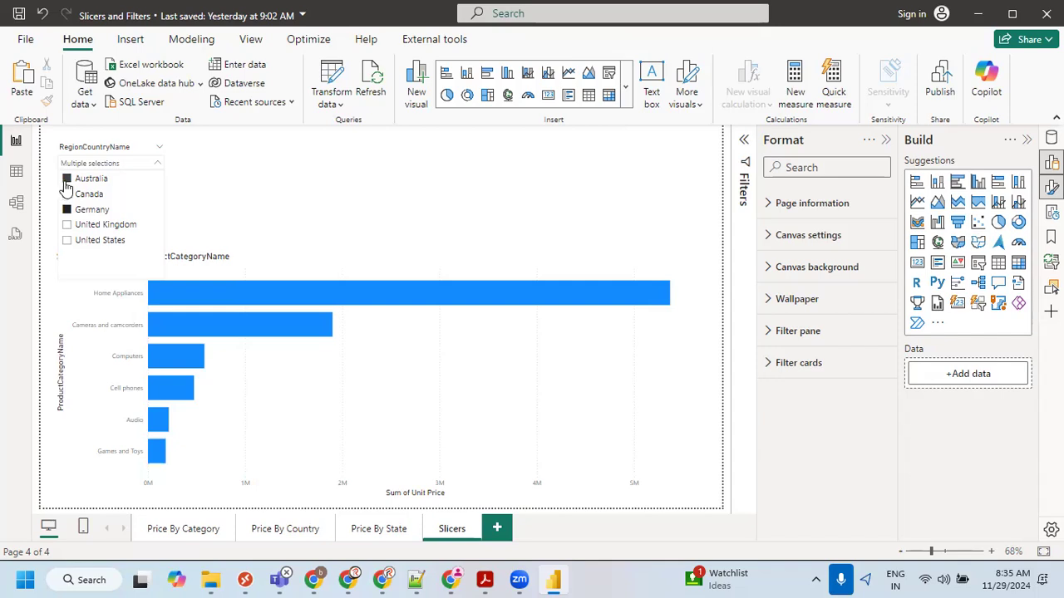
left_click(67, 181, "ctrl")
left_click(68, 180, "ctrl")
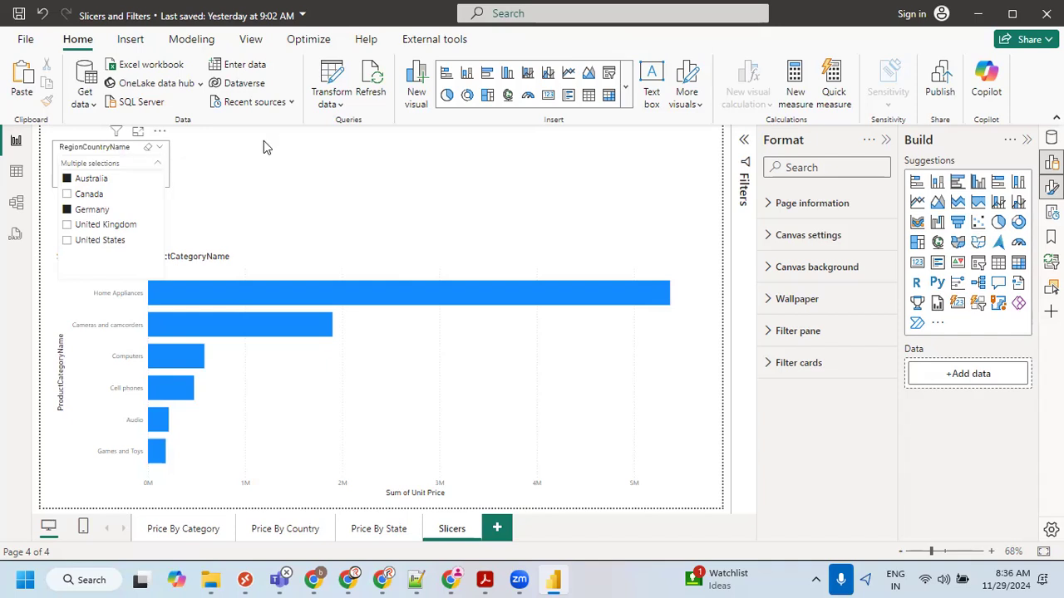
Review the RegionCountryName slicer's style choices, expand its Selection settings and widen the Format pane to show the full option names.
left_click(115, 156)
left_click(114, 153)
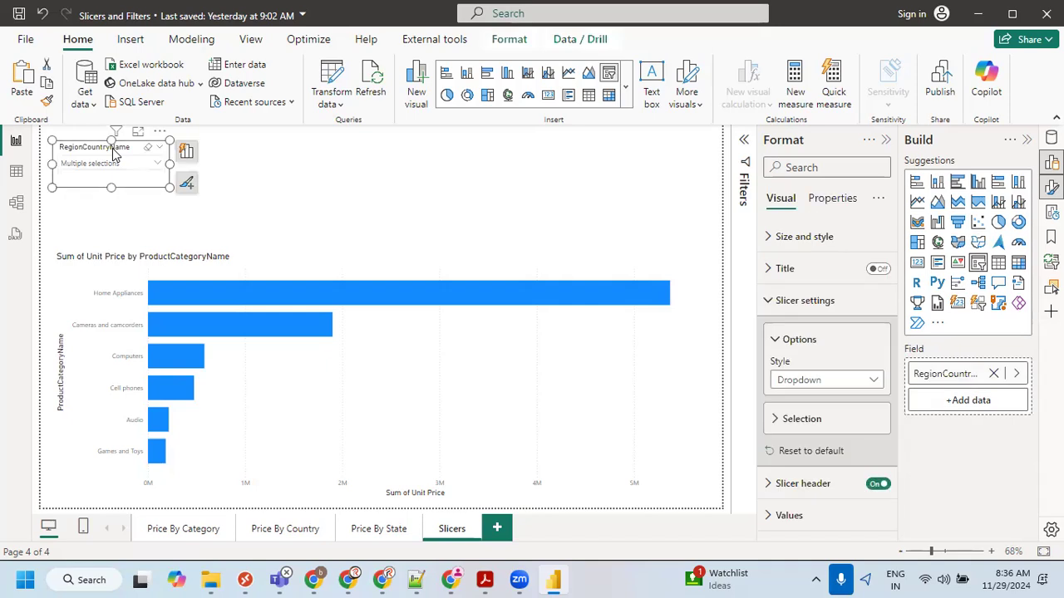
left_click(813, 380)
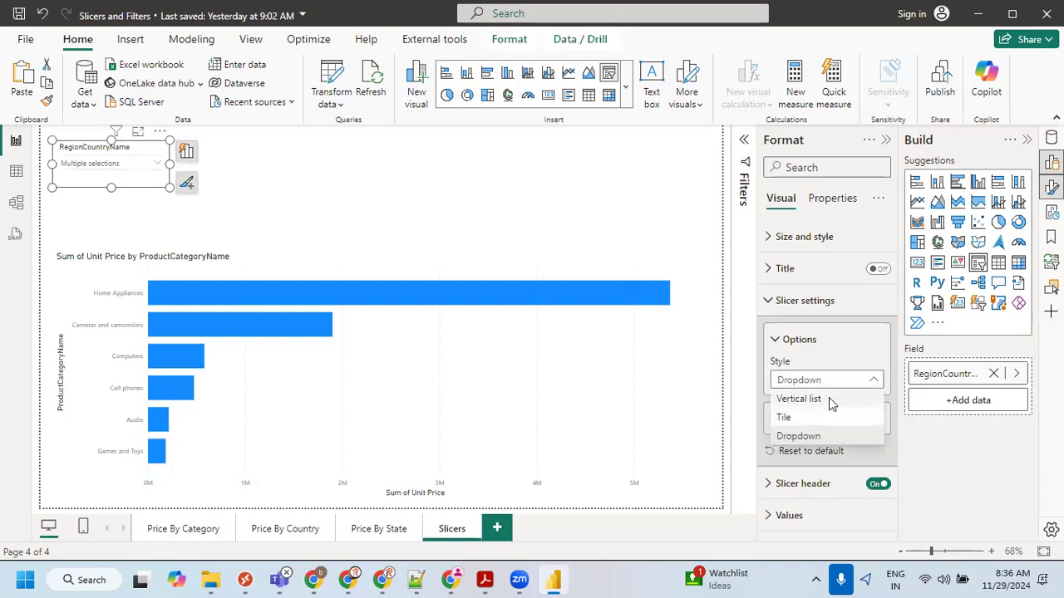
left_click(874, 380)
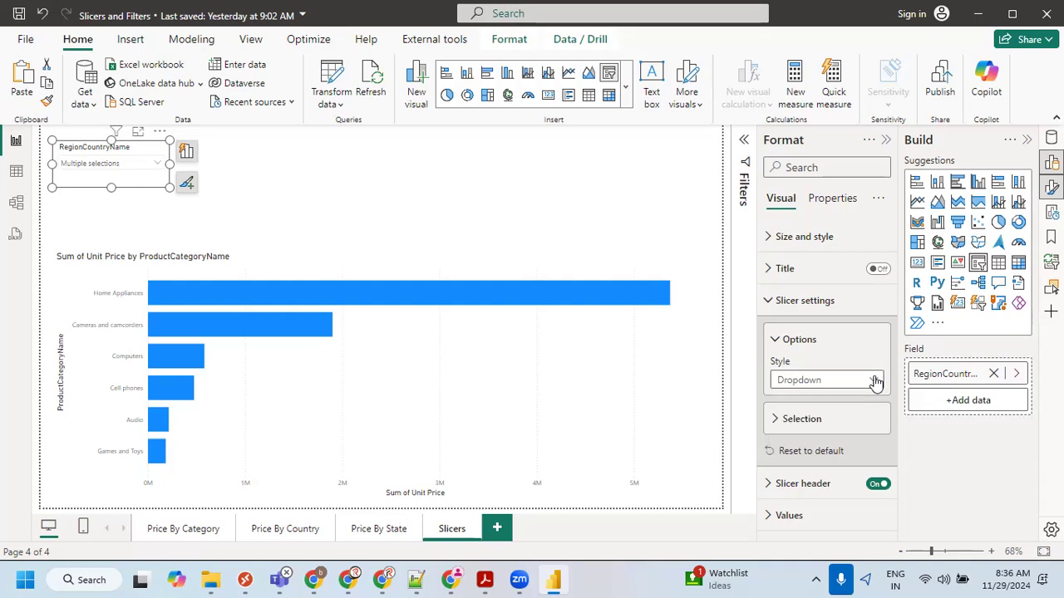
left_click(805, 425)
scroll(805, 426, "down", 1)
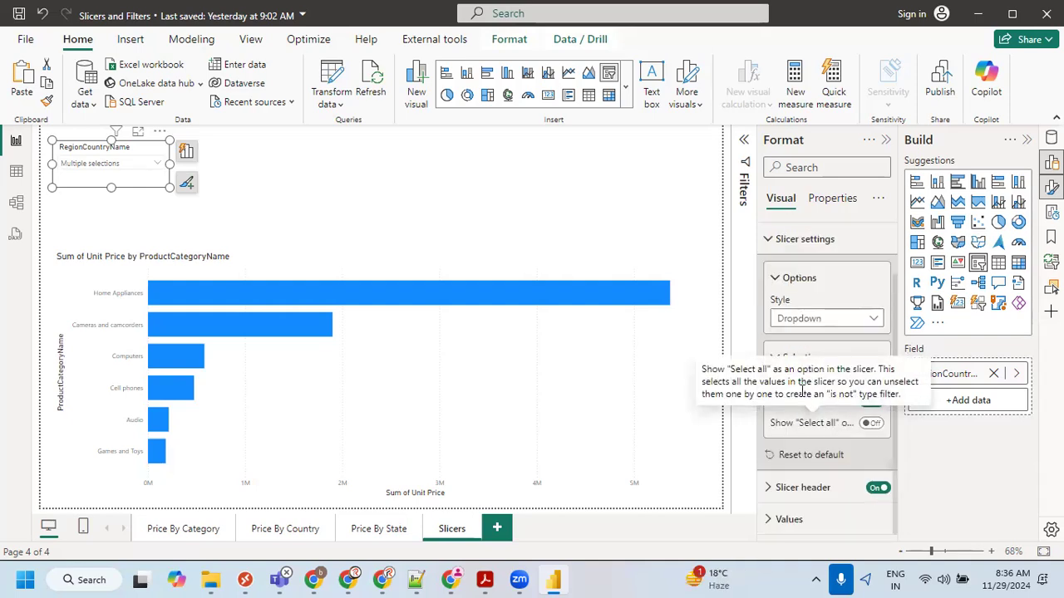
left_click_drag(757, 418, 702, 418)
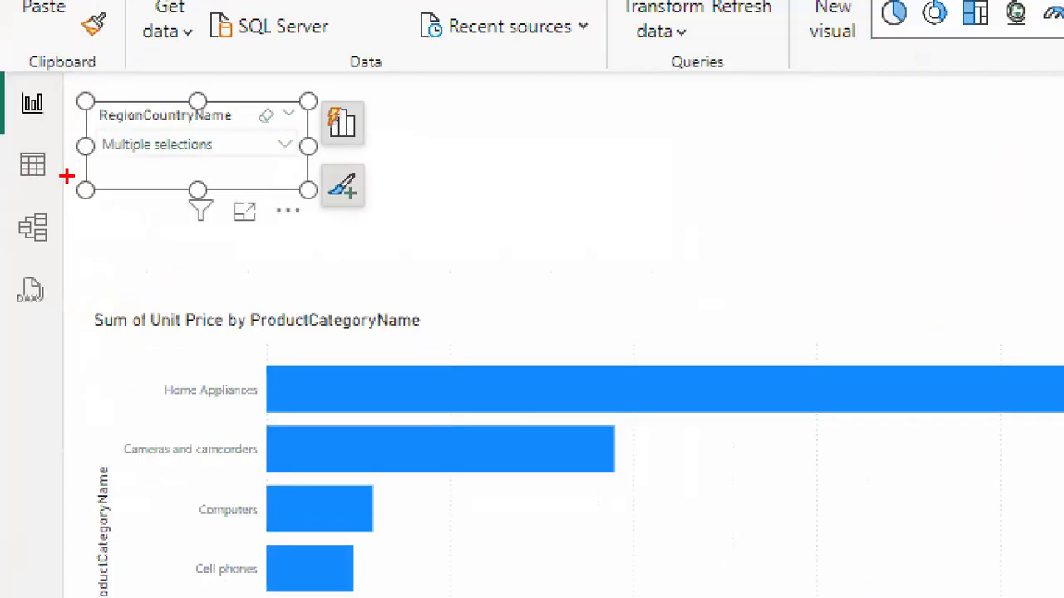
left_click_drag(46, 170, 256, 162)
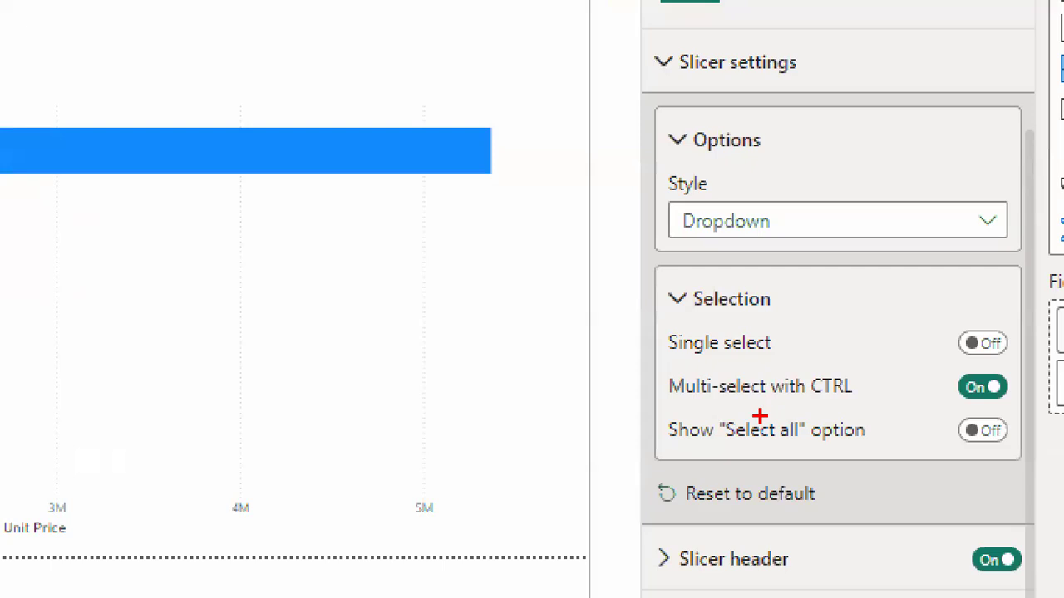
mouse_move(648, 358)
left_mouse_down()
mouse_move(765, 387)
mouse_move(1023, 407)
left_mouse_up()
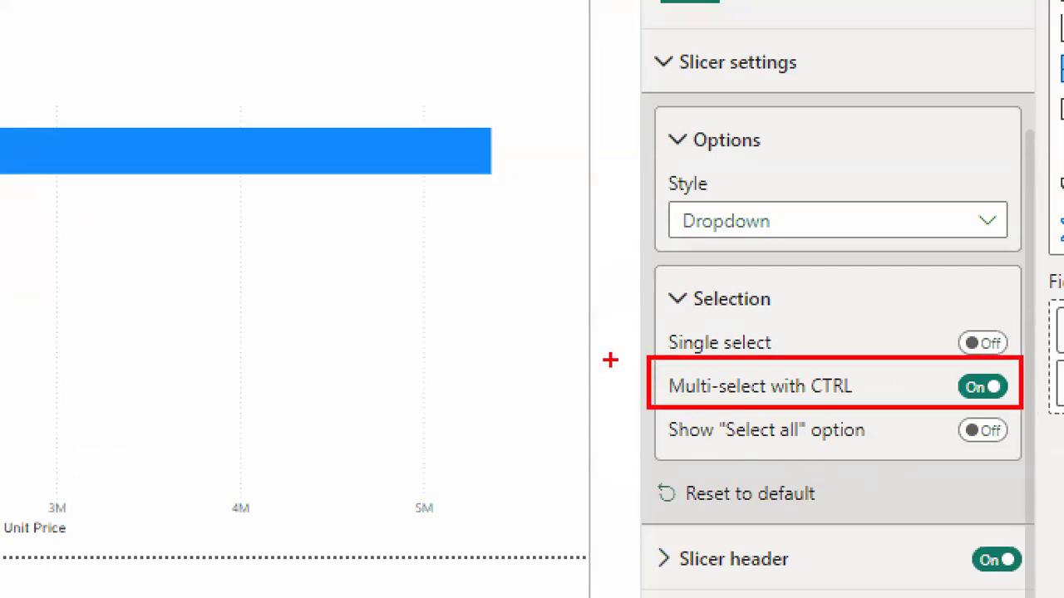
mouse_move(441, 506)
left_mouse_down()
mouse_move(661, 391)
mouse_move(594, 470)
left_mouse_up()
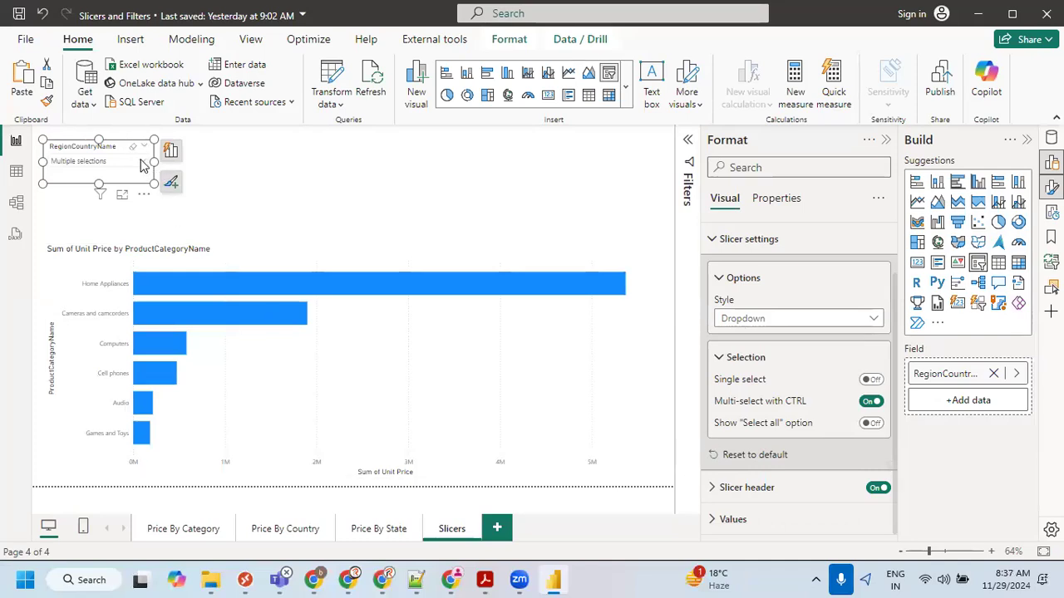
Check the slicer's country list and turn on its Show "Select all" option.
left_click(142, 162)
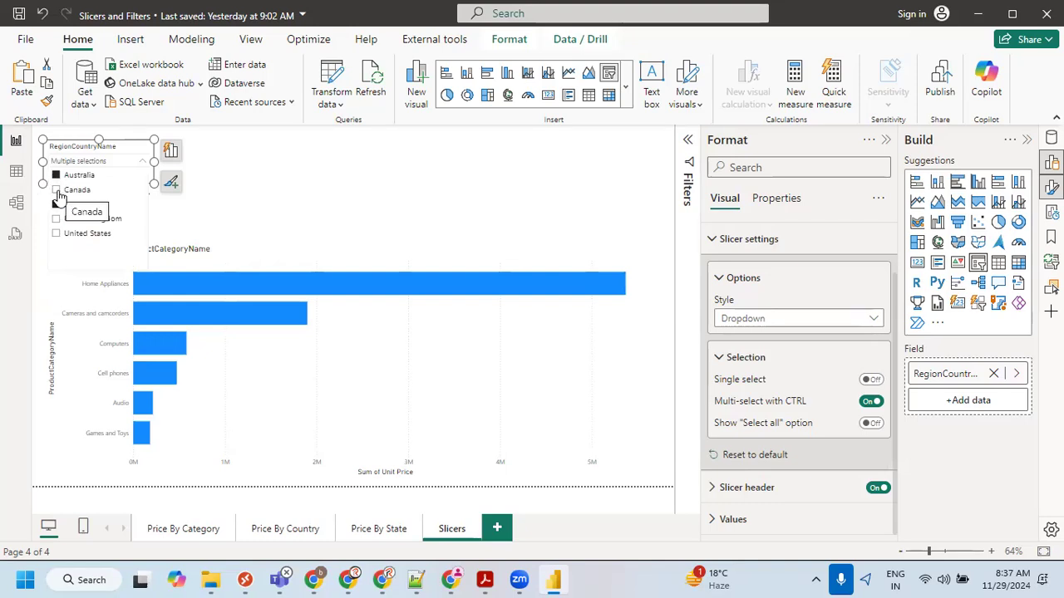
left_click(303, 183)
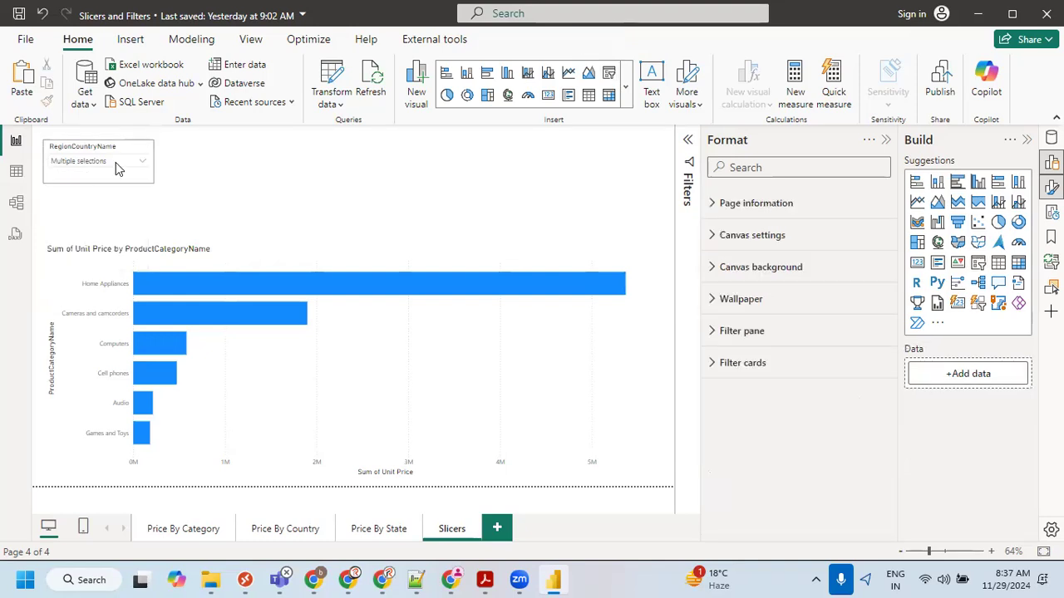
left_click(108, 150)
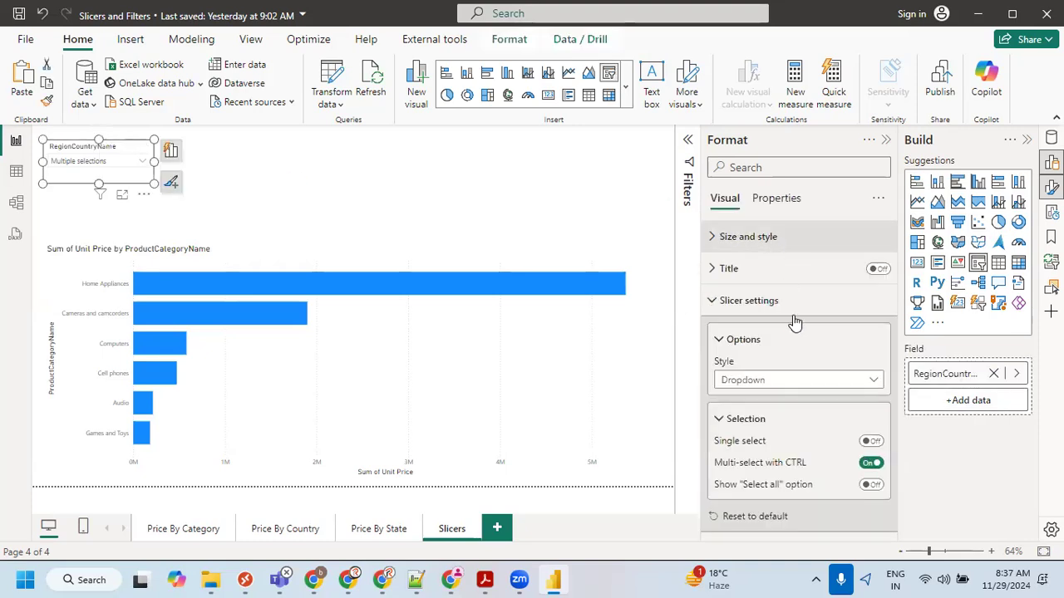
left_click(870, 486)
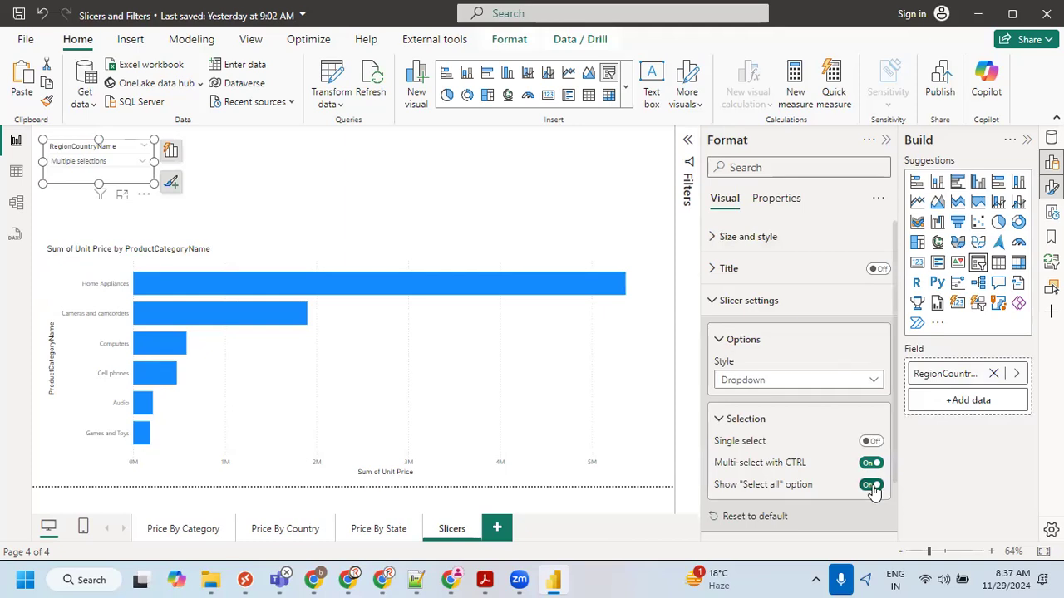
Clear the multiple country selection, filter the chart by Australia alone, and clear that filter again.
left_click(138, 163)
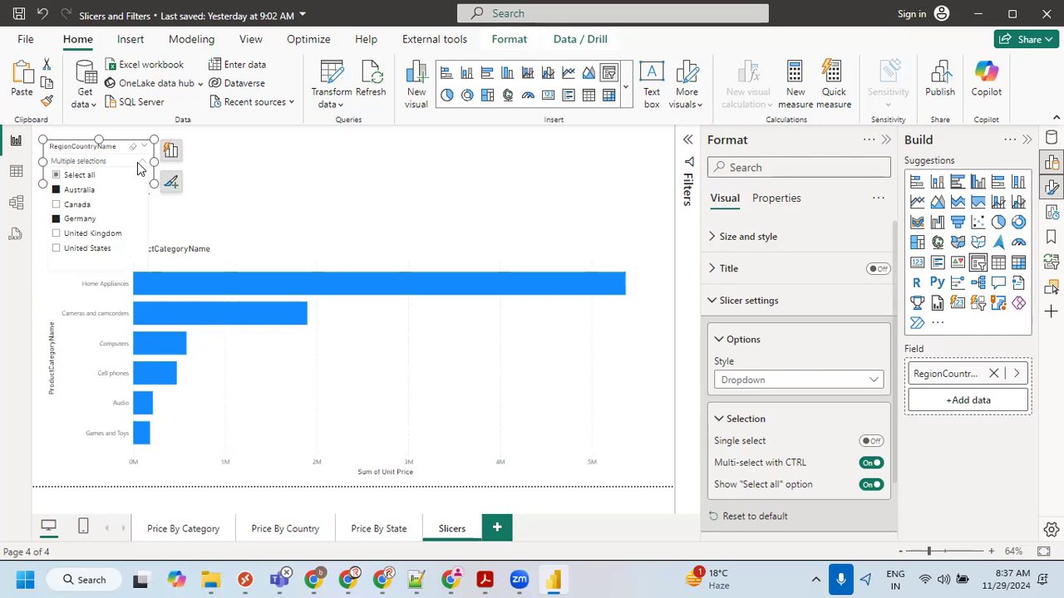
left_click(58, 219)
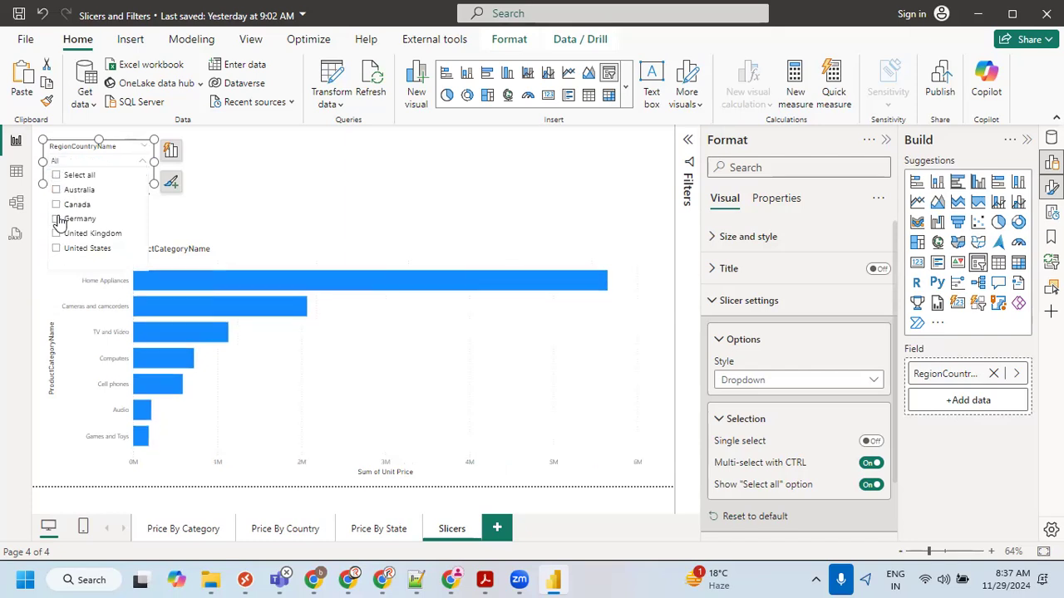
left_click(55, 192)
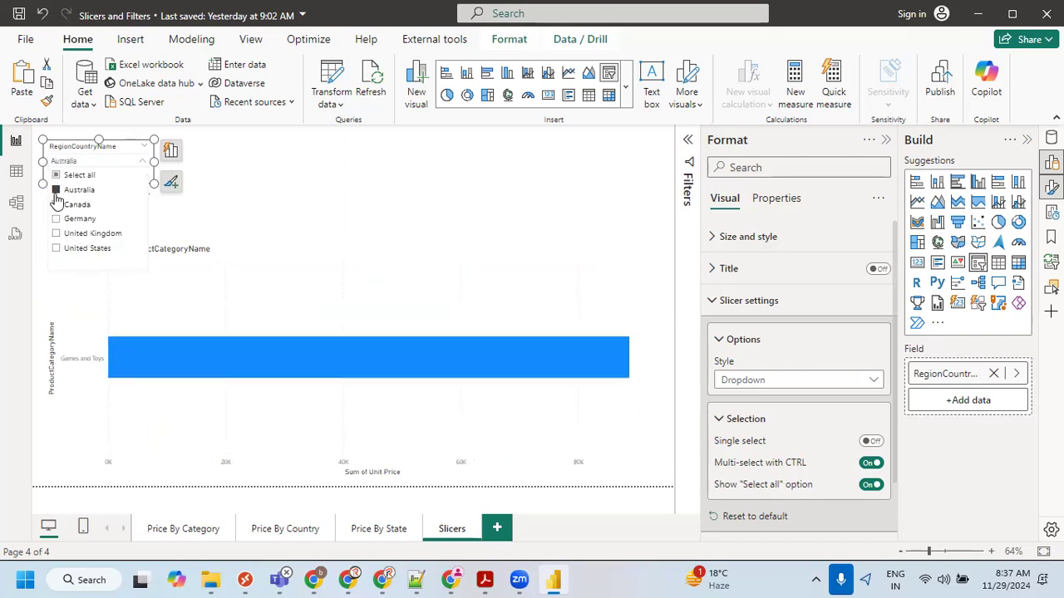
left_click(55, 192)
left_click(127, 149)
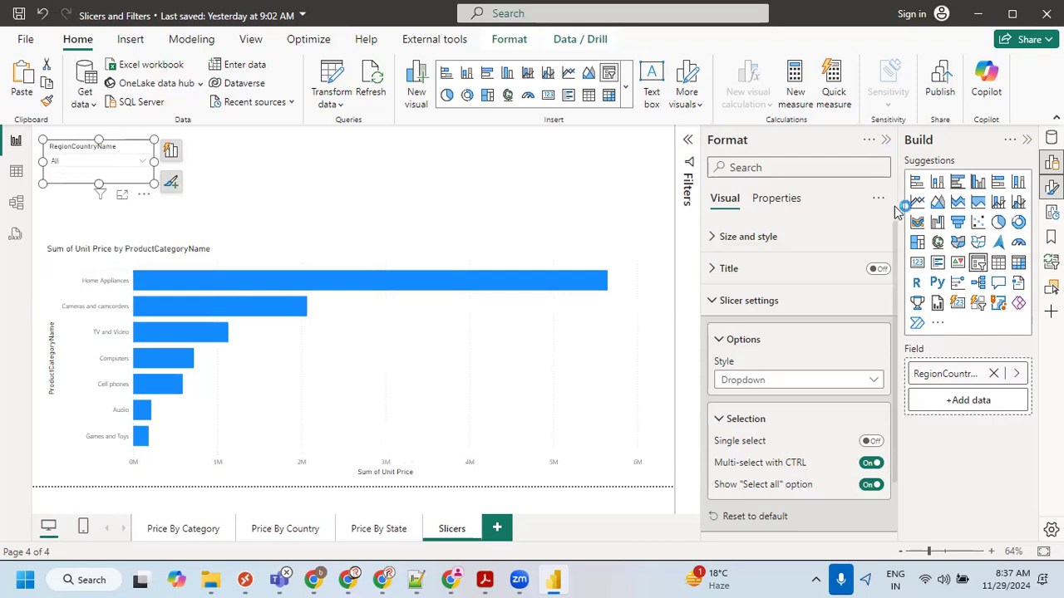
Turn off Multi-select with CTRL for the slicer and select Australia and Canada together.
left_click(869, 464)
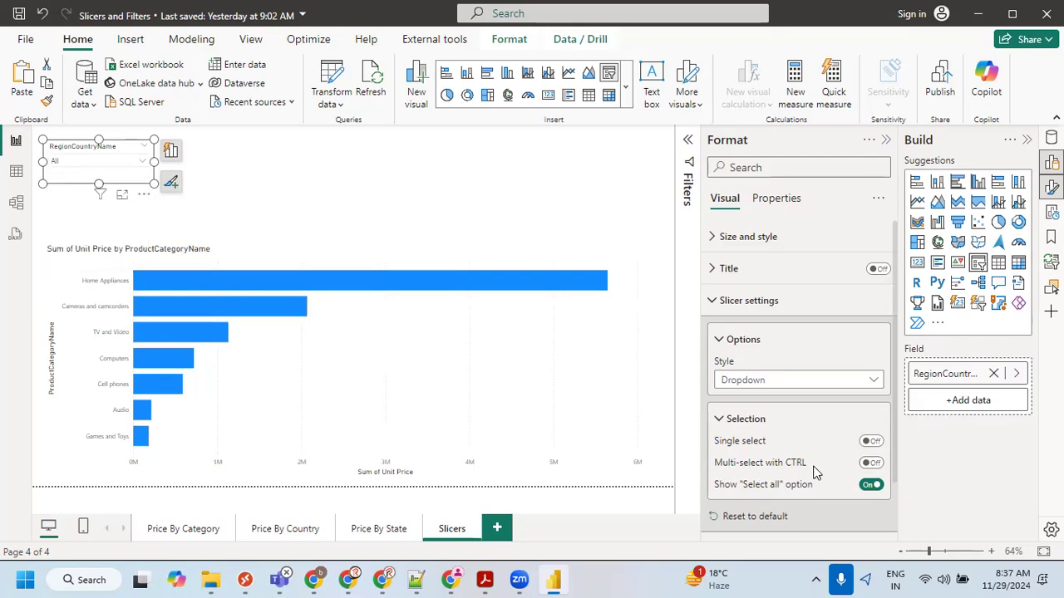
left_click(143, 161)
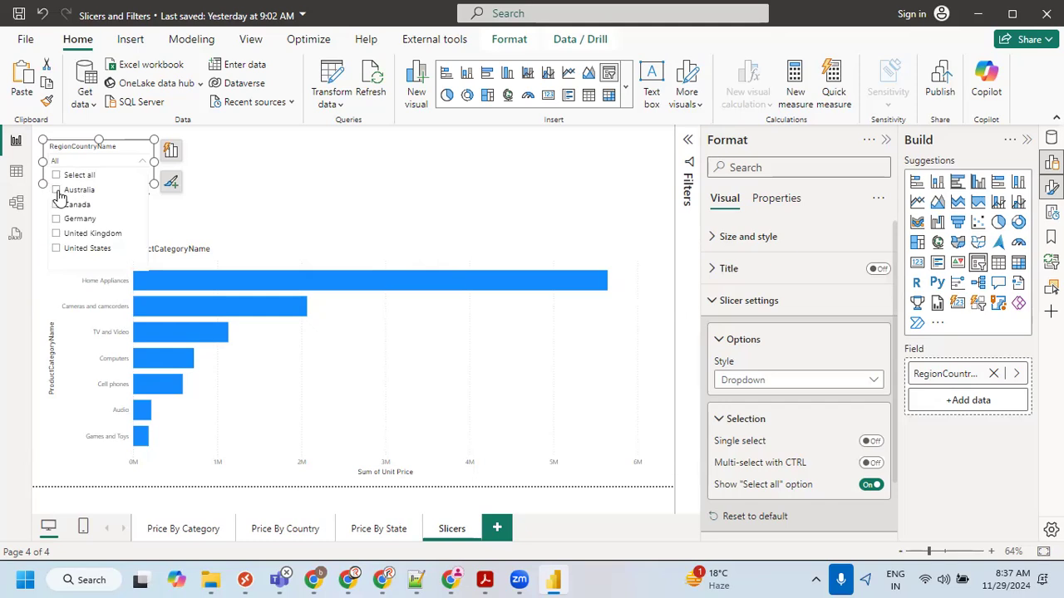
left_click(57, 190)
left_click(56, 205)
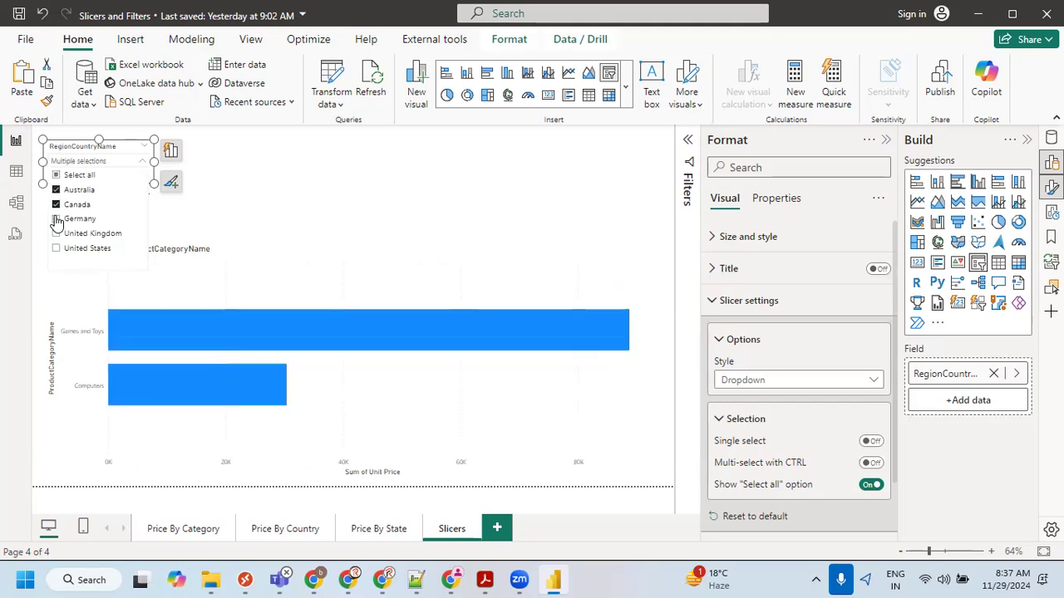
Toggle Germany and United Kingdom in the country list and deselect every country to clear the filter.
left_click(57, 220)
left_click(56, 205)
left_click(57, 190)
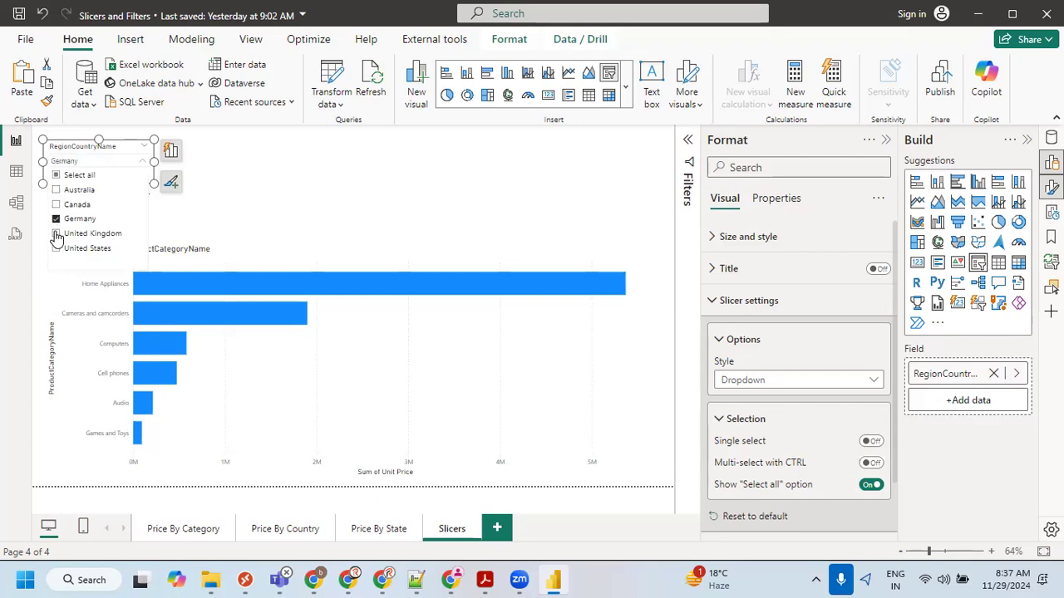
left_click(57, 234)
left_click(56, 235)
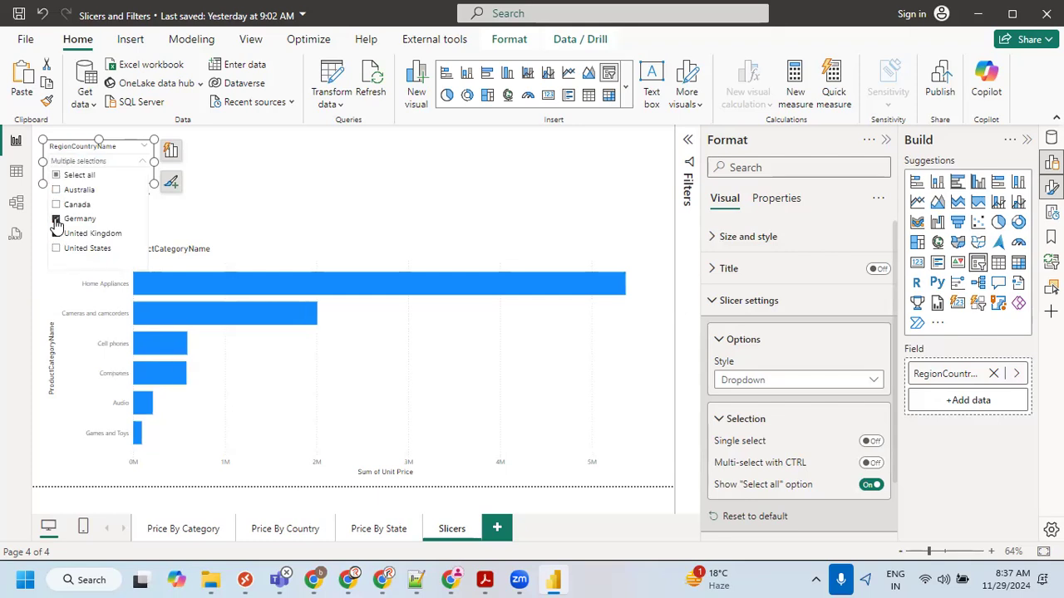
left_click(57, 220)
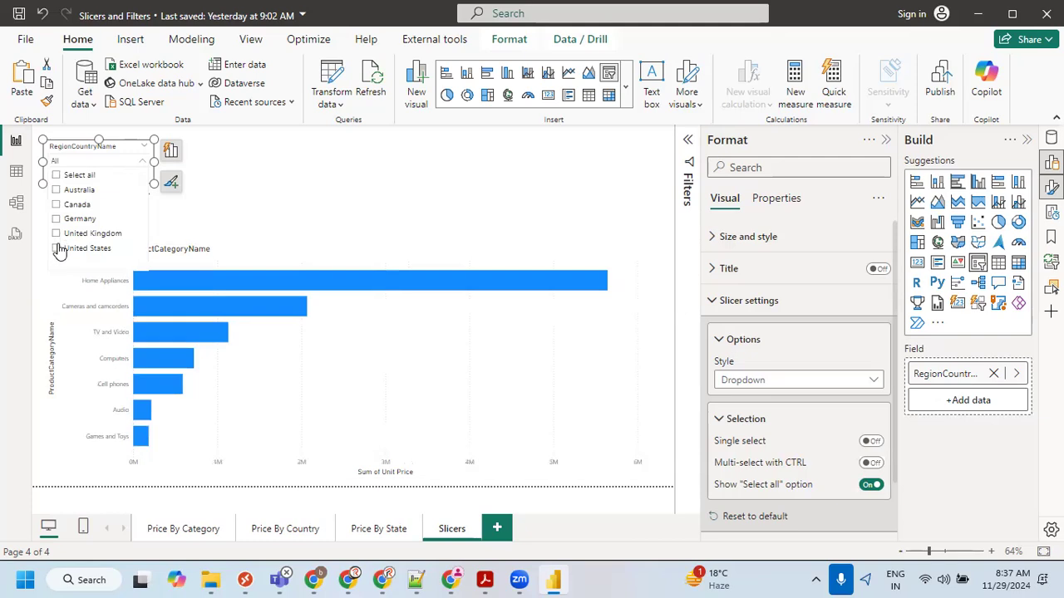
Select all countries at once, exclude Germany from the filter, and select all of them again.
left_click(56, 175)
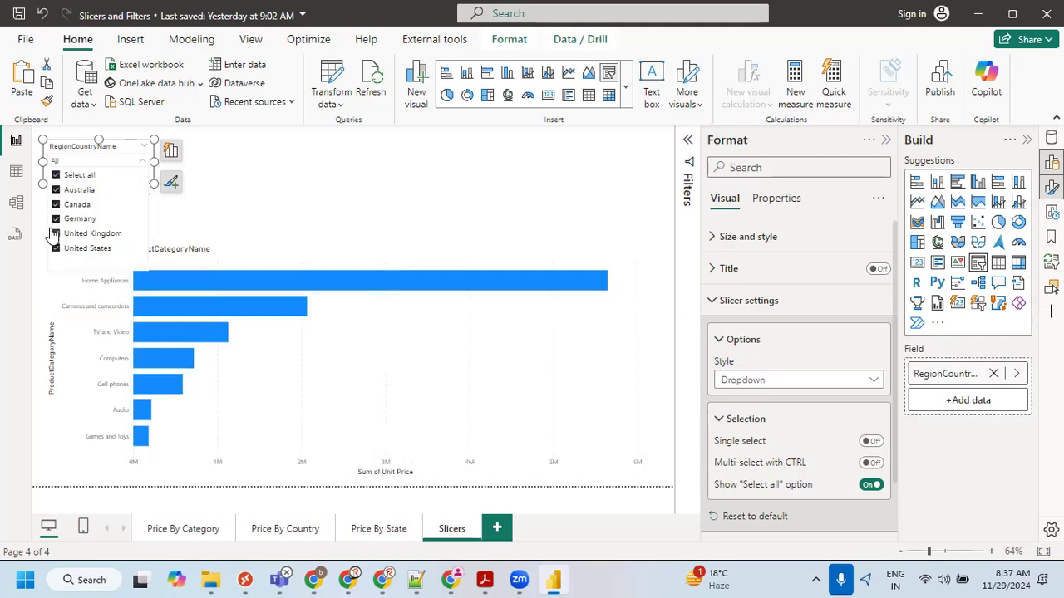
left_click(57, 219)
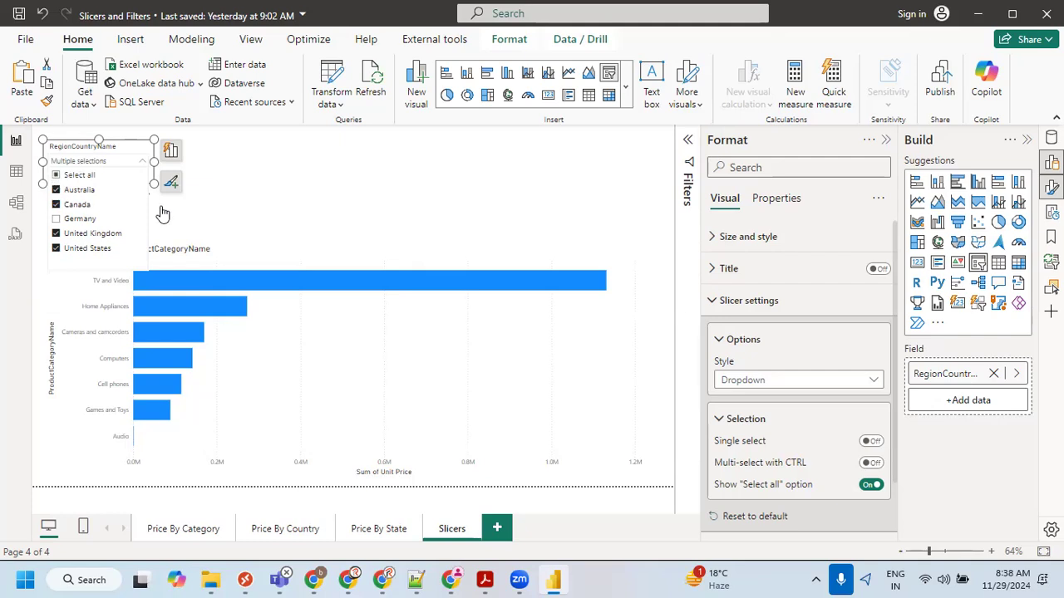
left_click(56, 174)
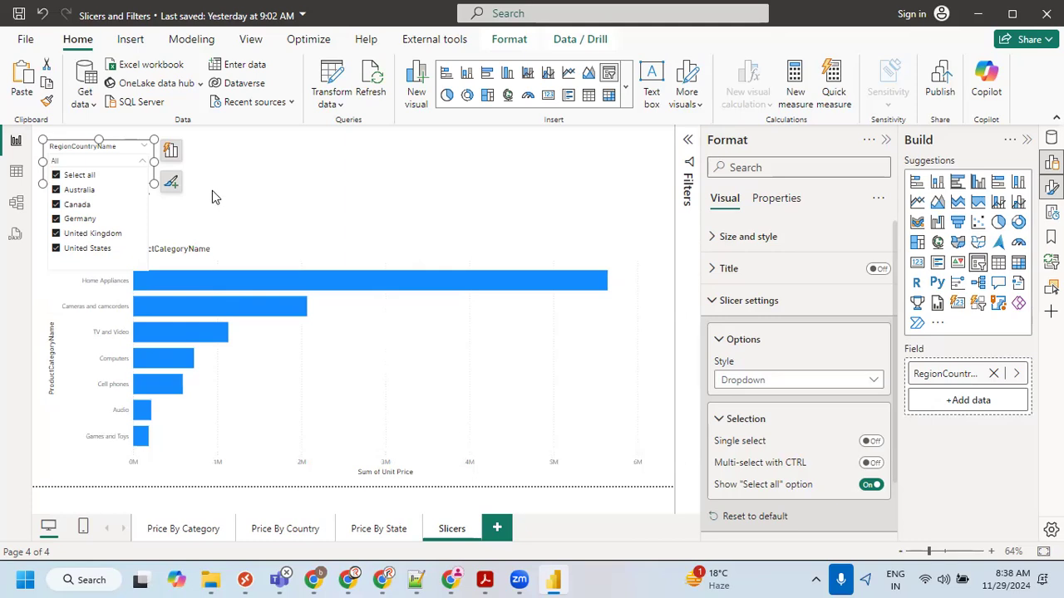
Deselect all countries, filter the chart by Germany only, and close the country list.
left_click(56, 175)
left_click(57, 219)
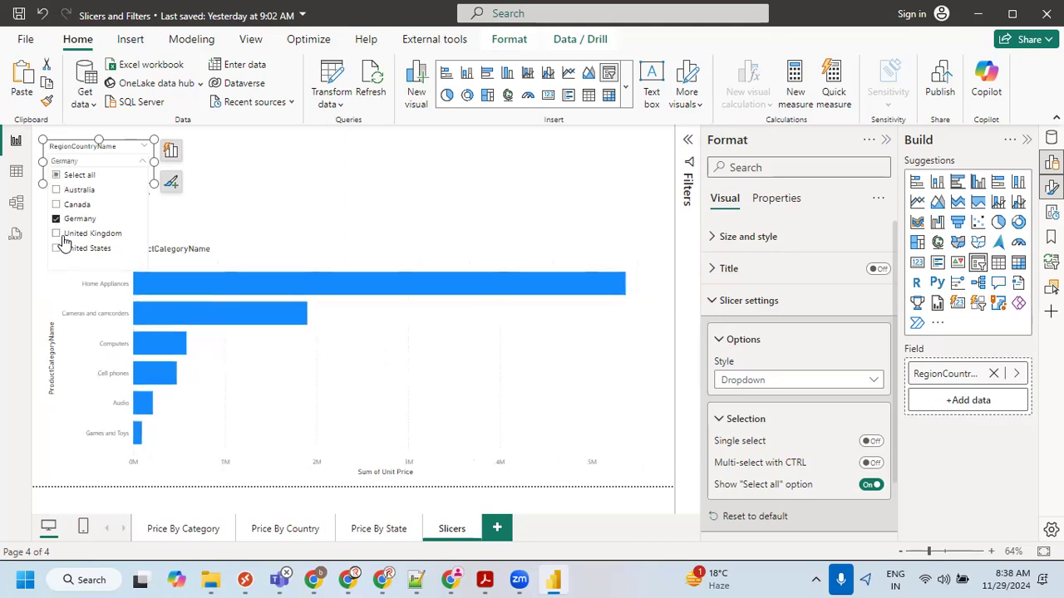
left_click(291, 197)
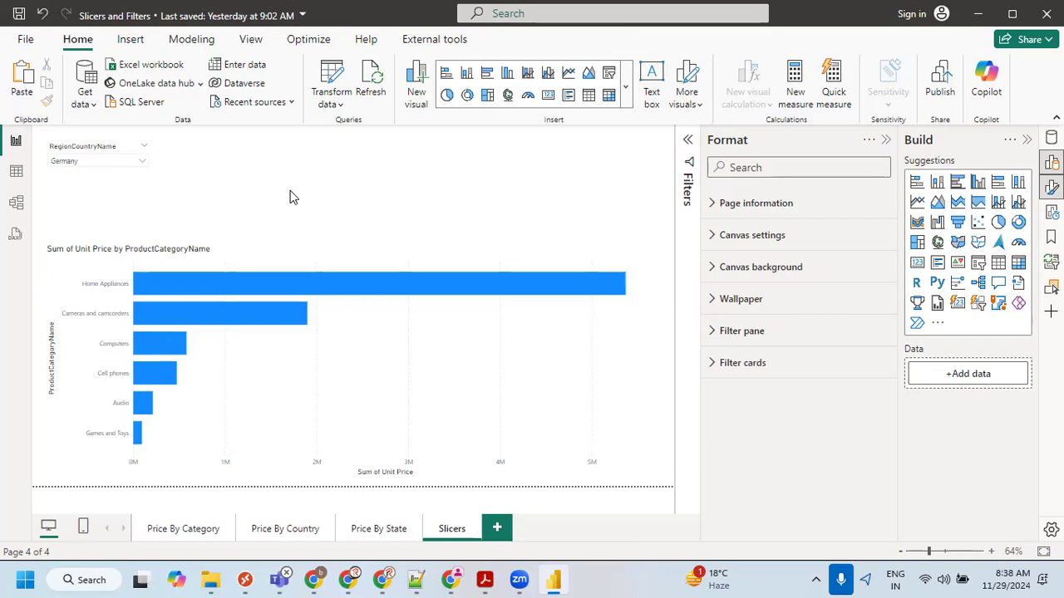
Turn on Single select for the RegionCountryName slicer and choose Canada from its dropdown.
left_click(118, 167)
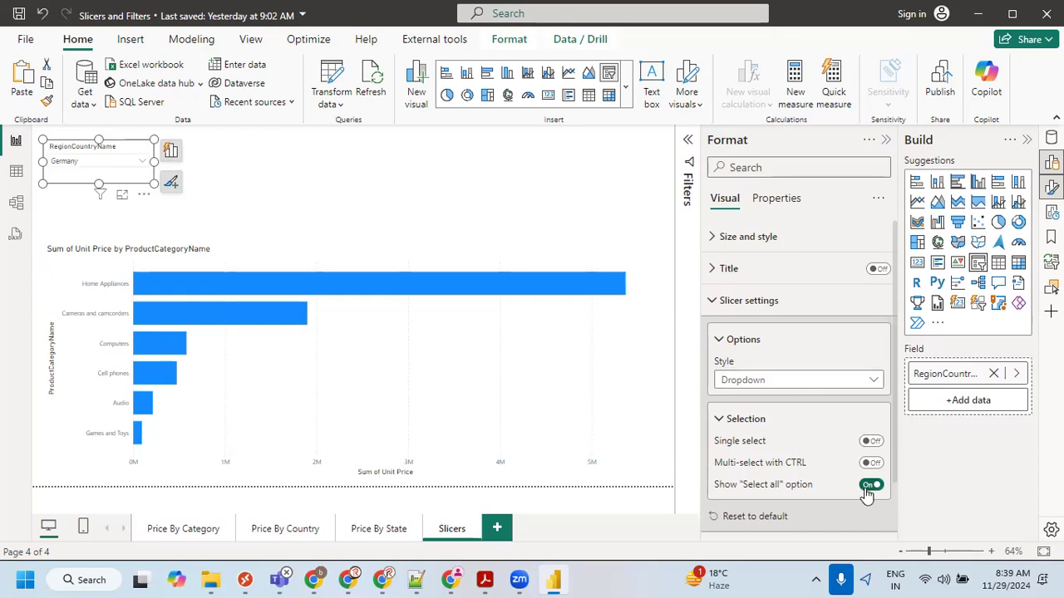
left_click(870, 441)
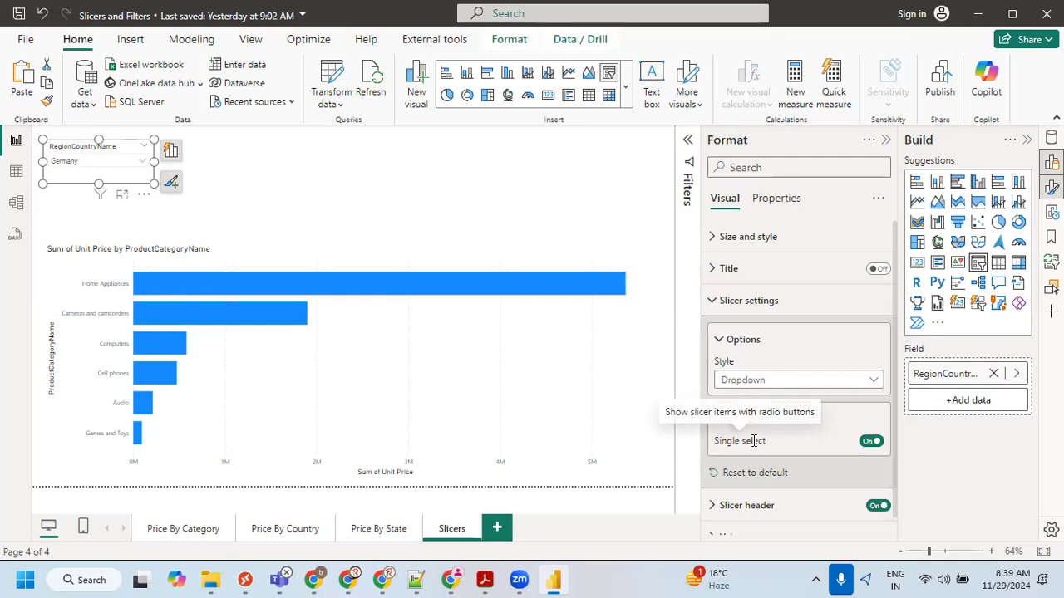
left_click(143, 161)
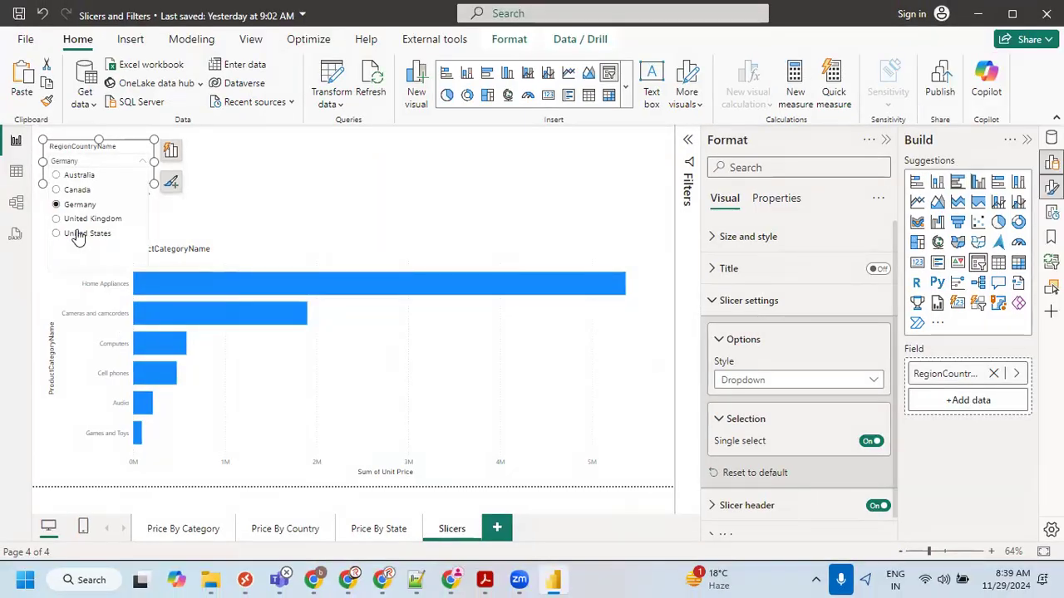
left_click(56, 191)
Switch the single-select slicer to Germany and then to United Kingdom.
left_click(68, 171)
left_click(69, 172)
left_click(56, 205)
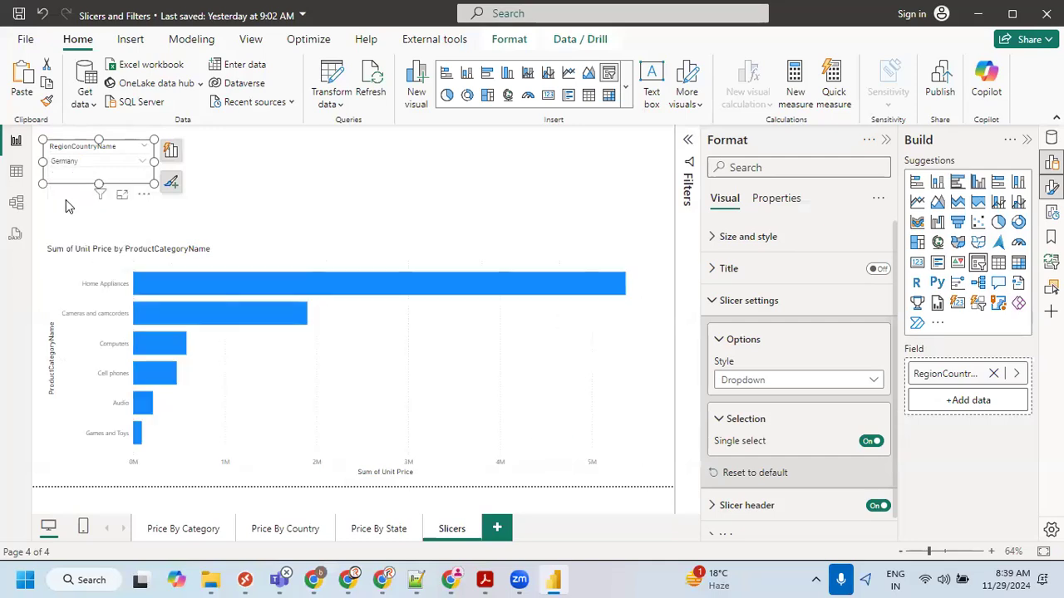
left_click(69, 167)
left_click(57, 220)
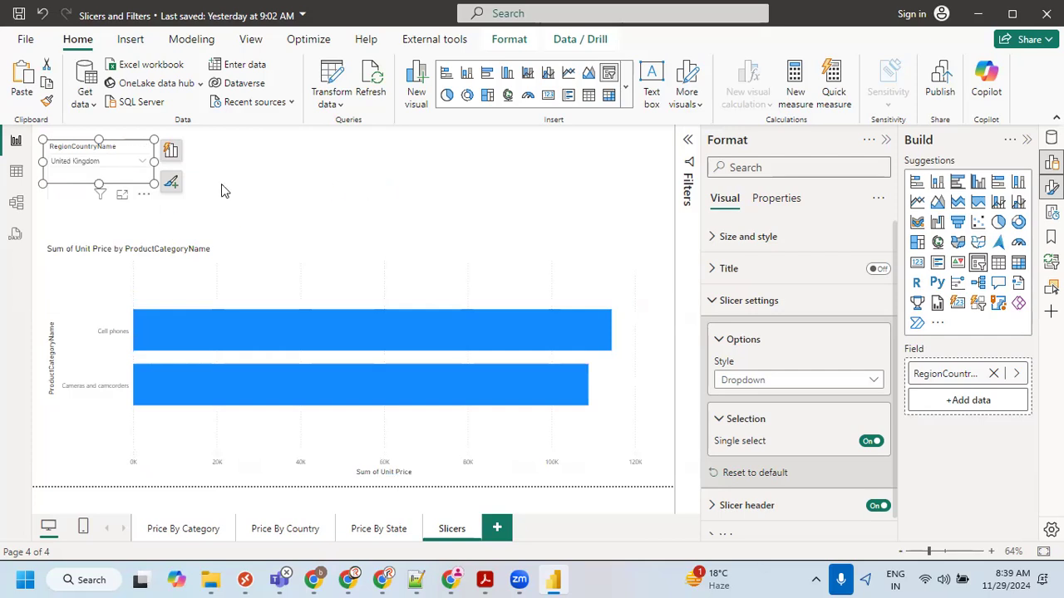
Collapse the Selection and Options groups in the slicer settings.
left_click(722, 421)
left_click(728, 341)
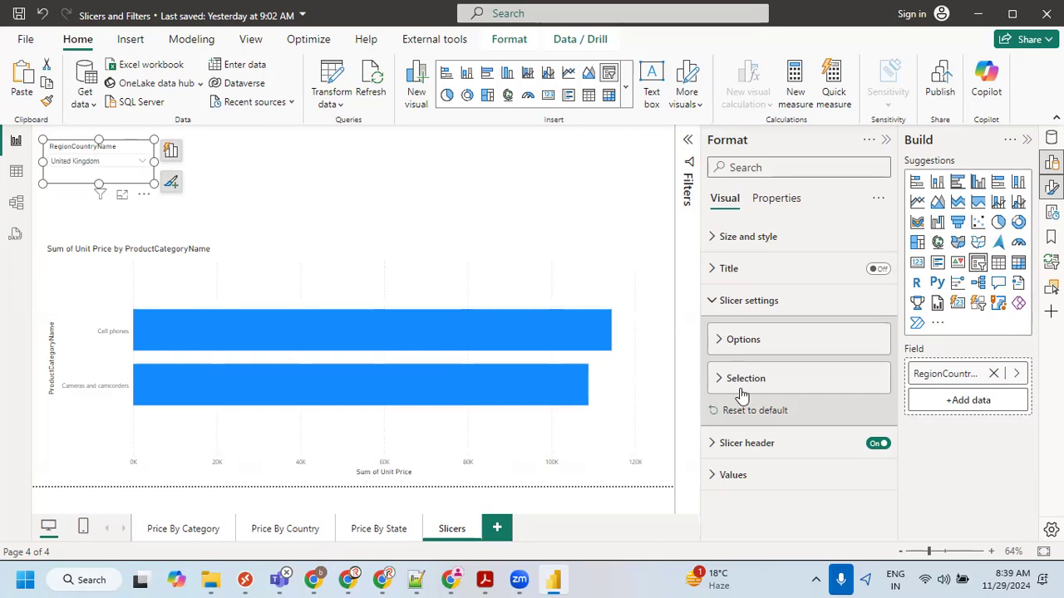
Turn the slicer header off and back on several times to compare, leaving it on.
left_click(877, 444)
left_click(877, 445)
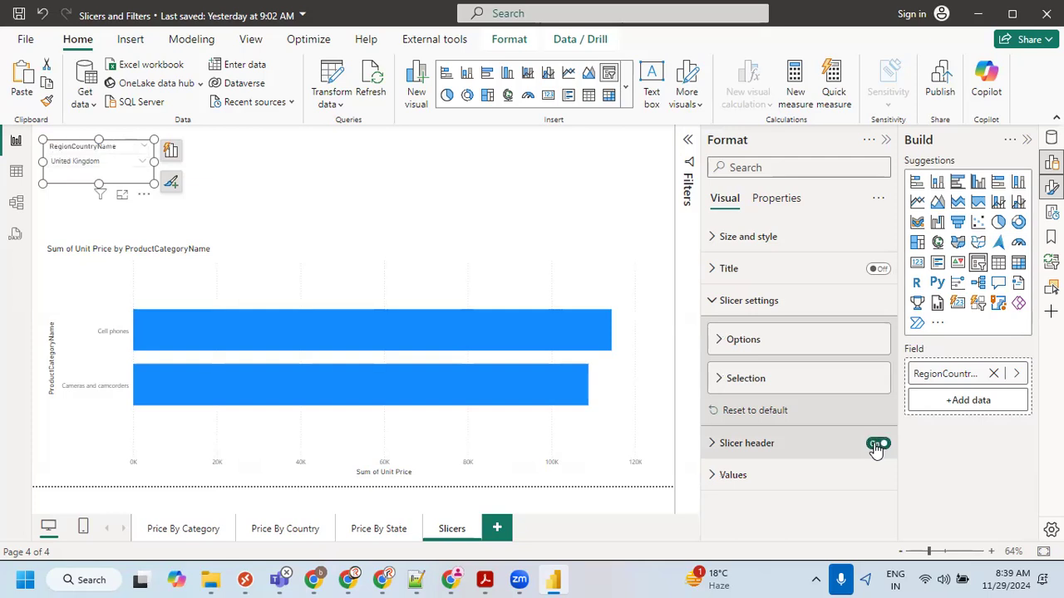
left_click(877, 446)
left_click(877, 446)
left_click(877, 446)
left_click(877, 445)
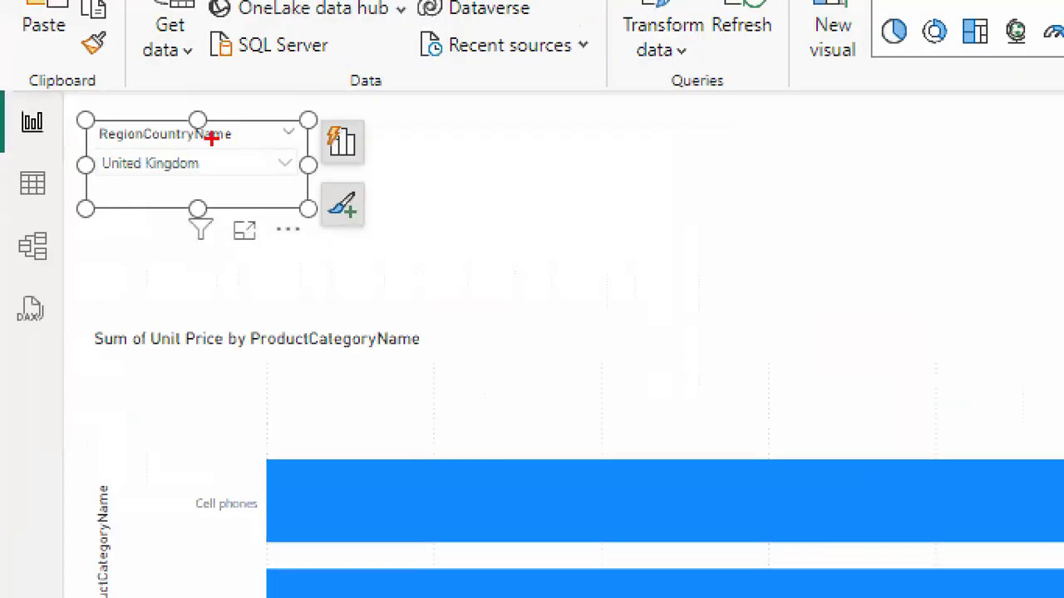
left_click_drag(90, 142, 237, 148)
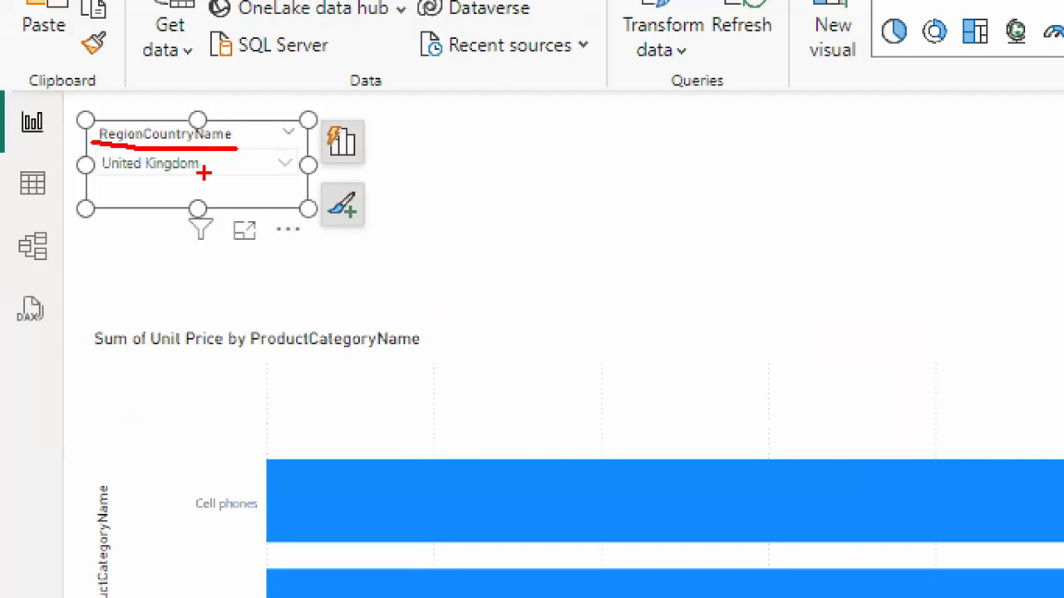
mouse_move(180, 347)
left_mouse_down()
mouse_move(178, 282)
mouse_move(149, 186)
mouse_move(202, 172)
left_mouse_up()
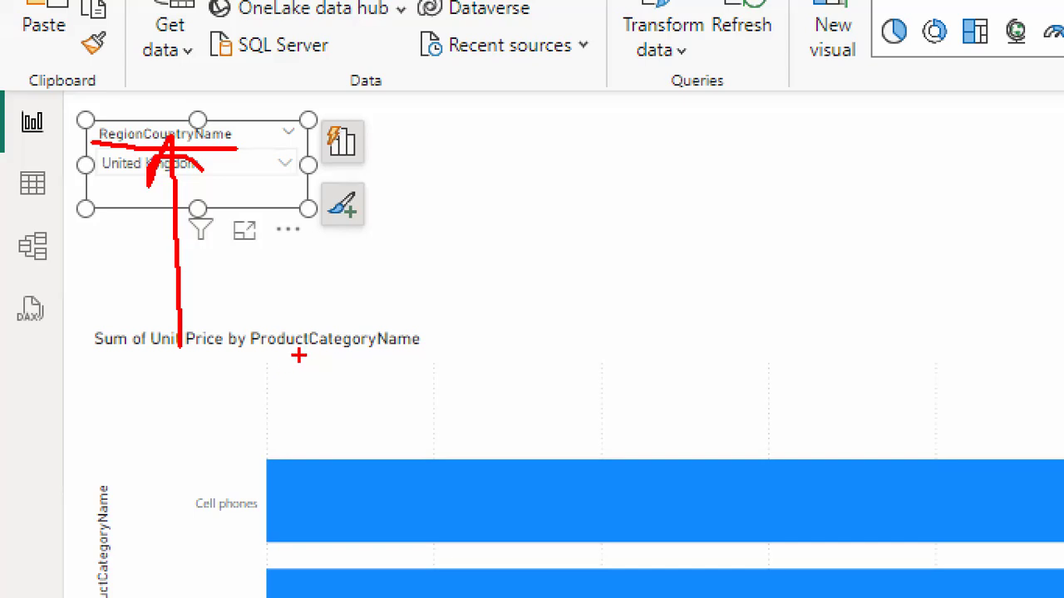
key("Escape")
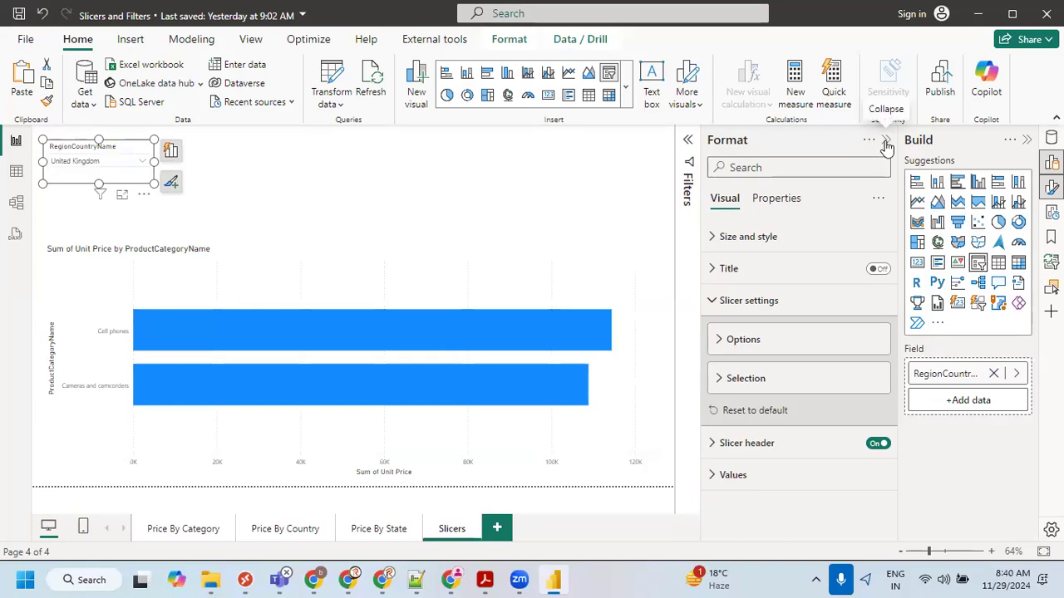
Expand the slicer header's text settings and open its title text for editing.
left_click(739, 446)
scroll(750, 496, "down", 3)
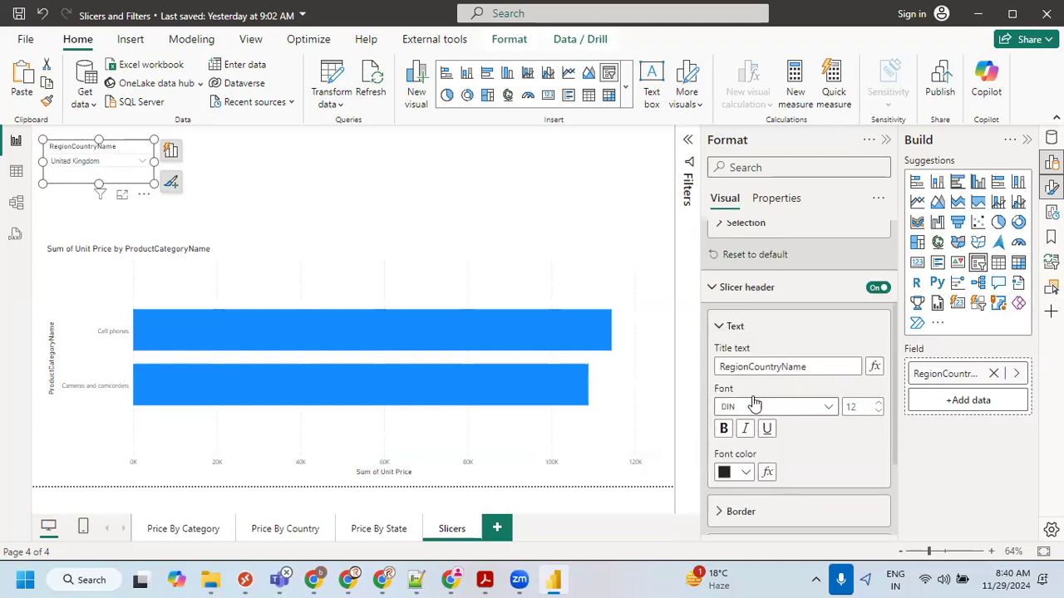
left_click(750, 366)
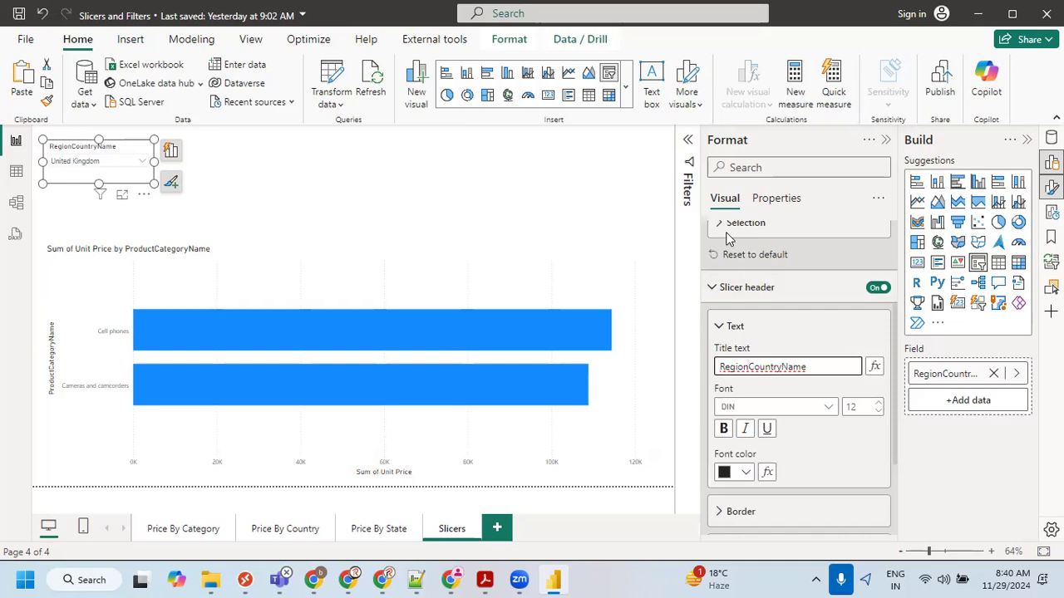
Close the formatting options, widen the Build area, and rename the slicer's field to "Region Country Name".
left_click(882, 141)
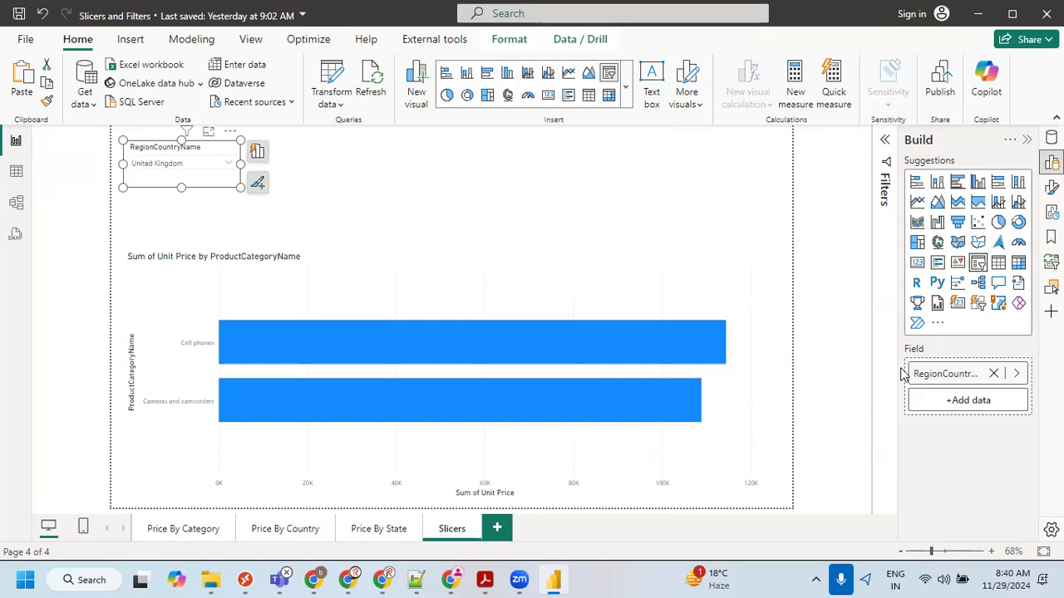
left_click_drag(899, 374, 845, 375)
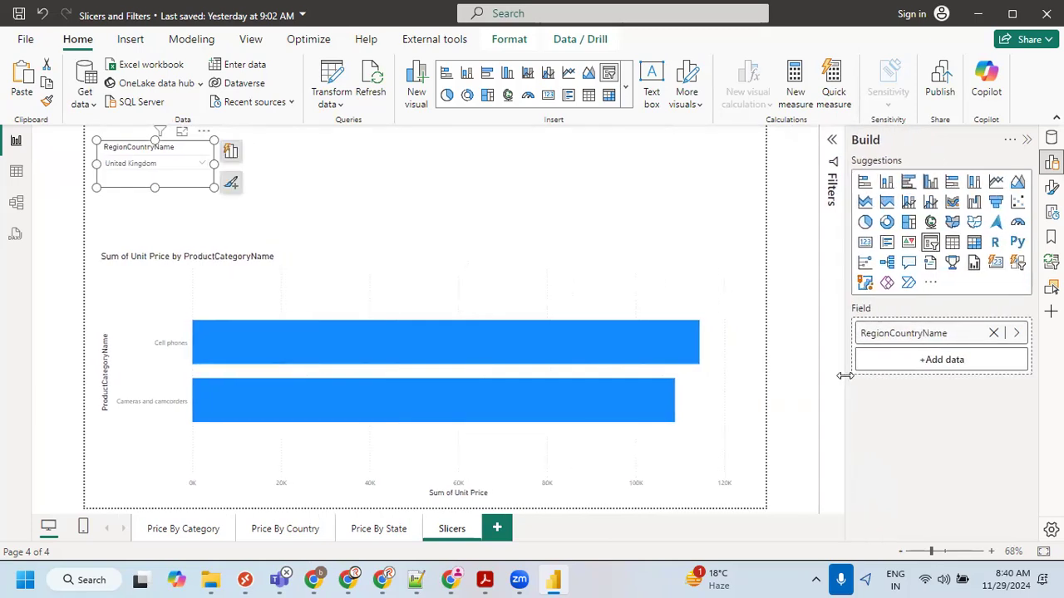
double_click(889, 336)
double_click(890, 352)
left_click(889, 353)
left_click(925, 332)
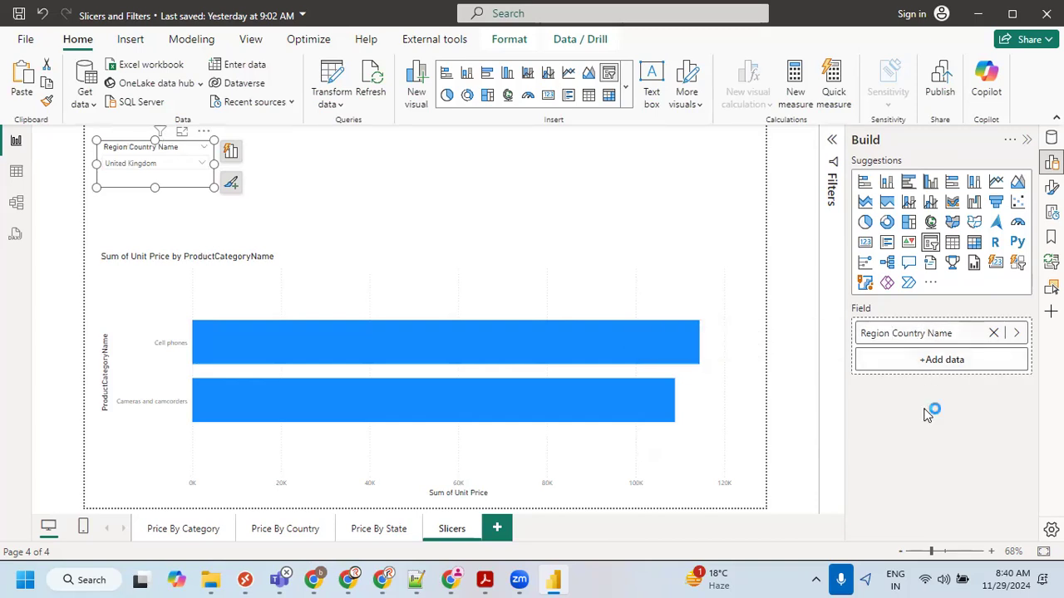
left_click(307, 193)
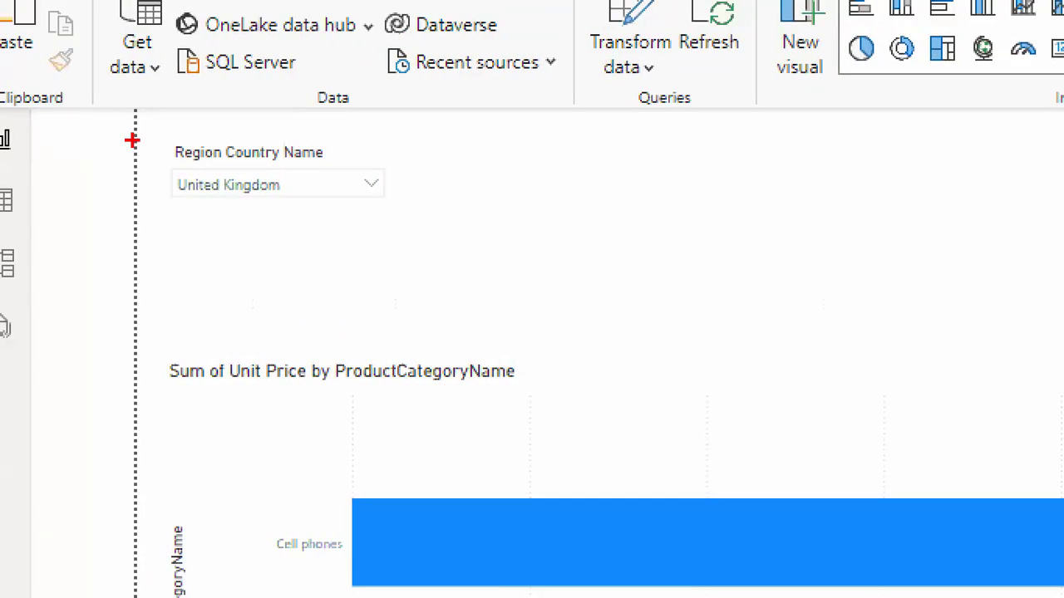
left_click_drag(158, 163, 333, 163)
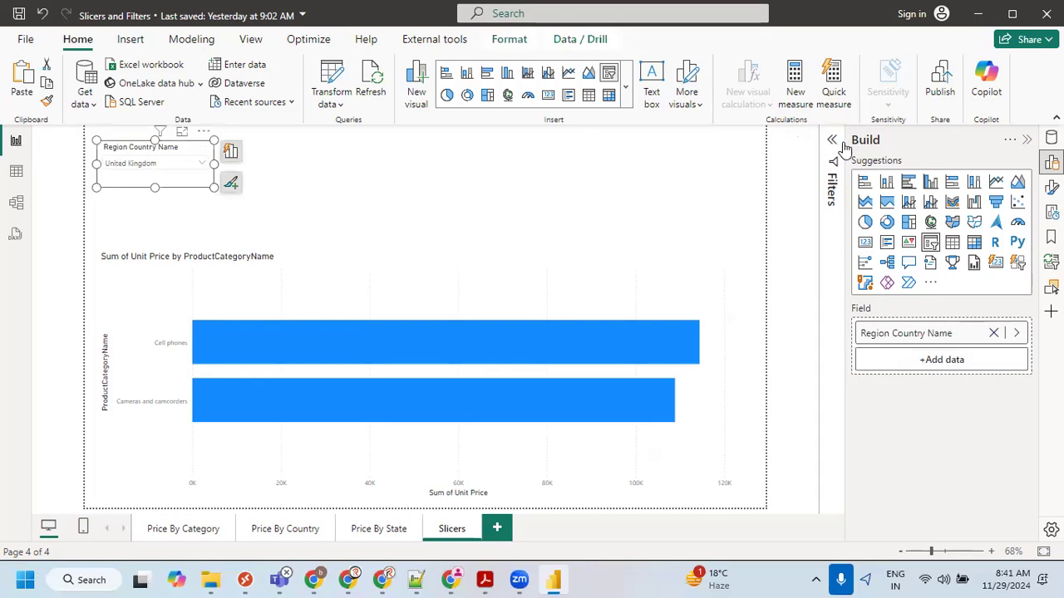
Show the slicer header's formatting groups with the Text group collapsed.
left_click(1051, 187)
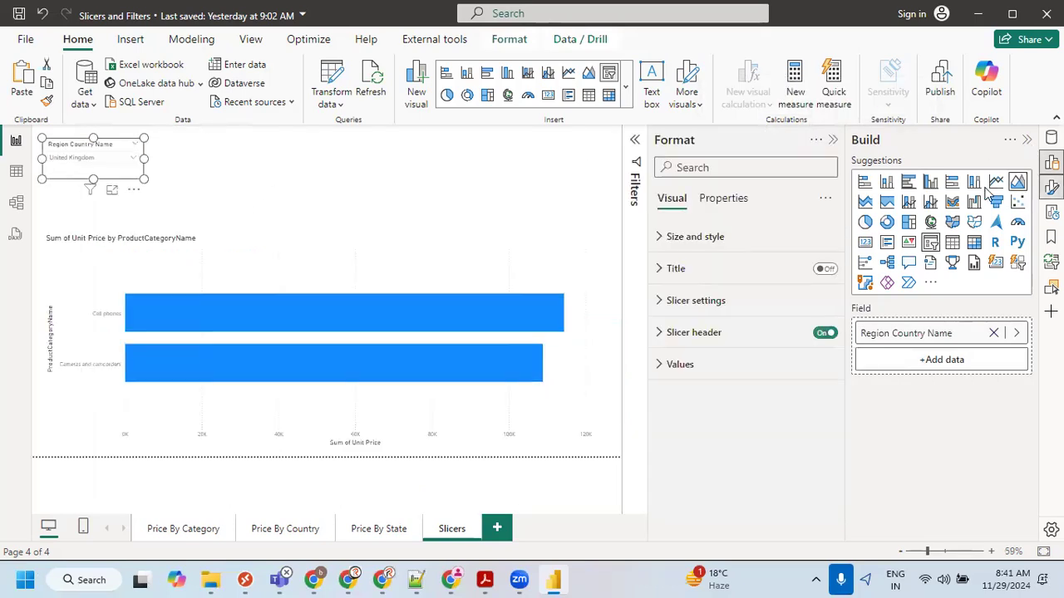
left_click(699, 334)
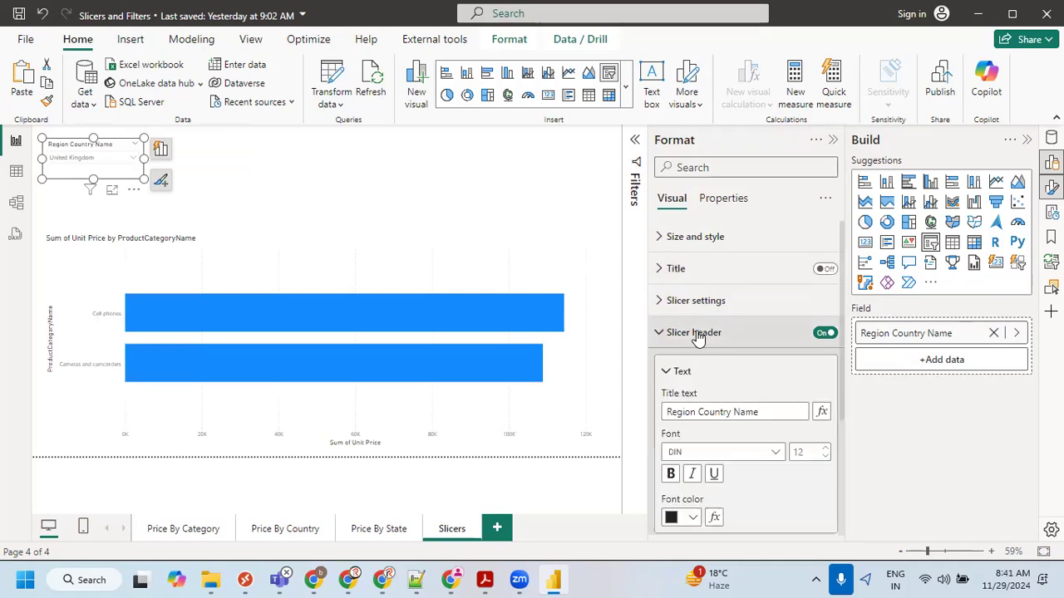
left_click(670, 381)
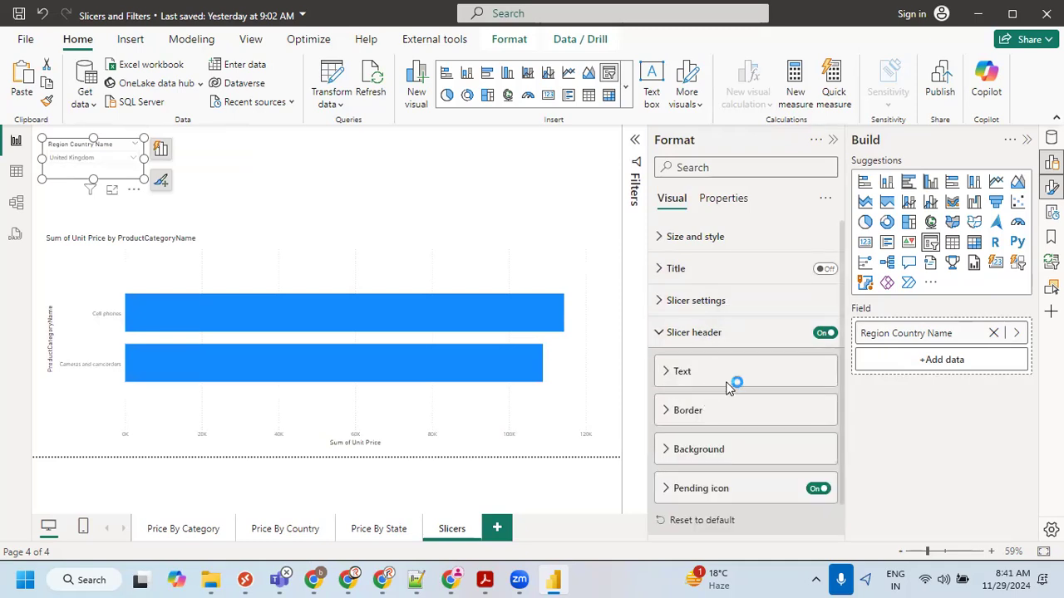
mouse_move(253, 306)
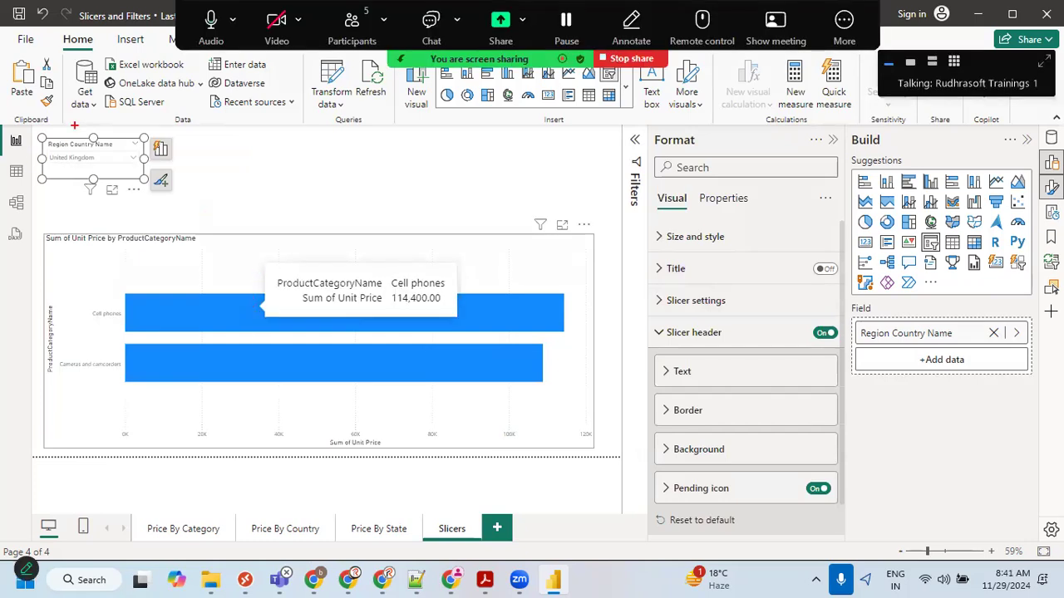
left_click_drag(39, 141, 125, 152)
mouse_move(111, 99)
left_mouse_down()
mouse_move(98, 130)
mouse_move(166, 139)
mouse_move(176, 127)
mouse_move(209, 134)
mouse_move(246, 106)
left_mouse_up()
left_click_drag(171, 162, 238, 143)
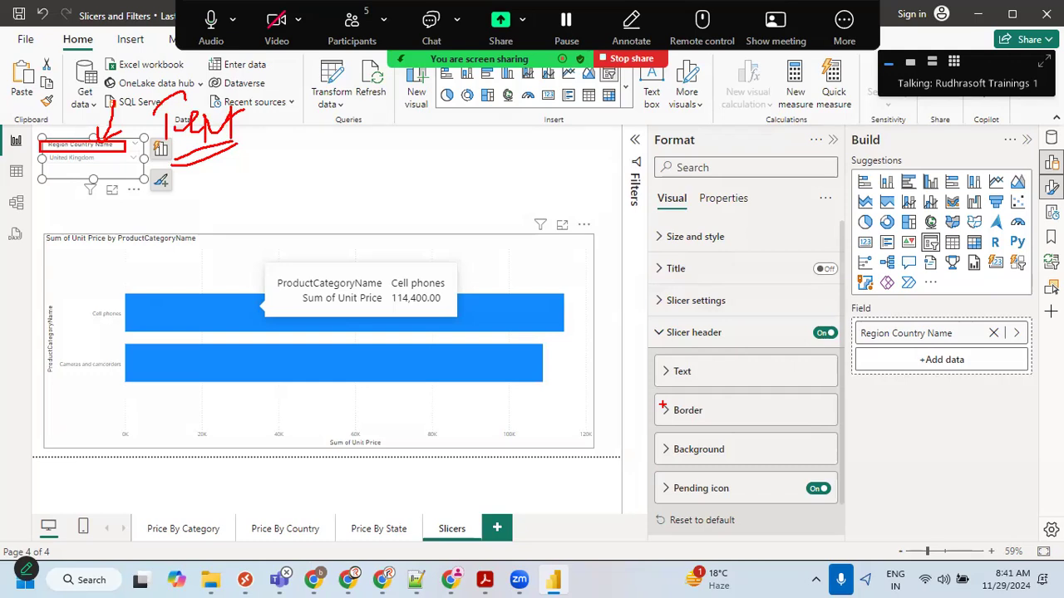
left_click_drag(636, 381, 694, 339)
left_click_drag(655, 398, 709, 372)
left_click_drag(650, 461, 709, 420)
left_click_drag(651, 501, 689, 474)
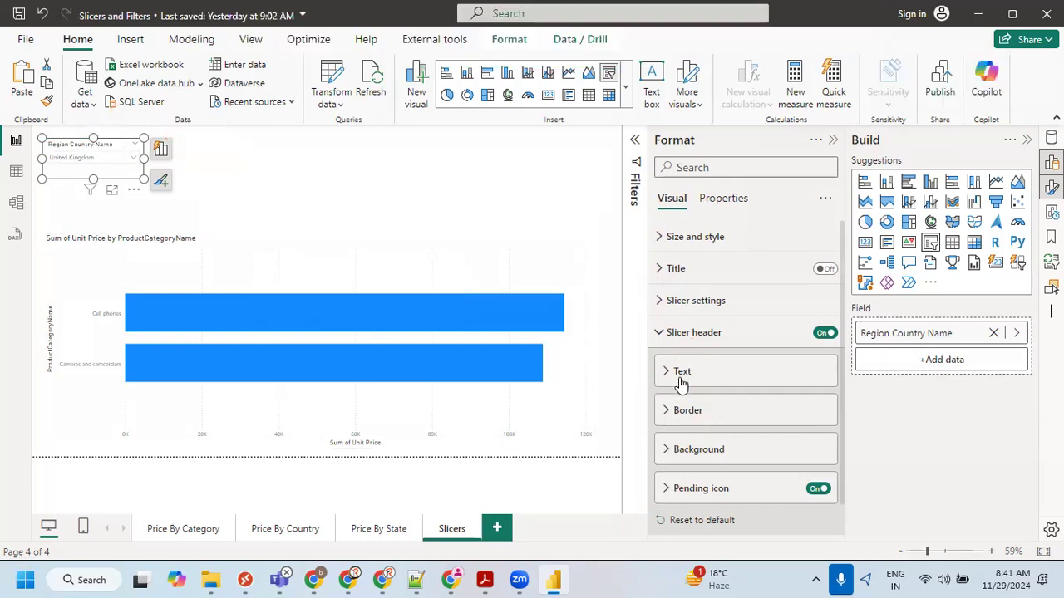
Expand the slicer header's text settings and set the header font to Segoe UI.
left_click(681, 375)
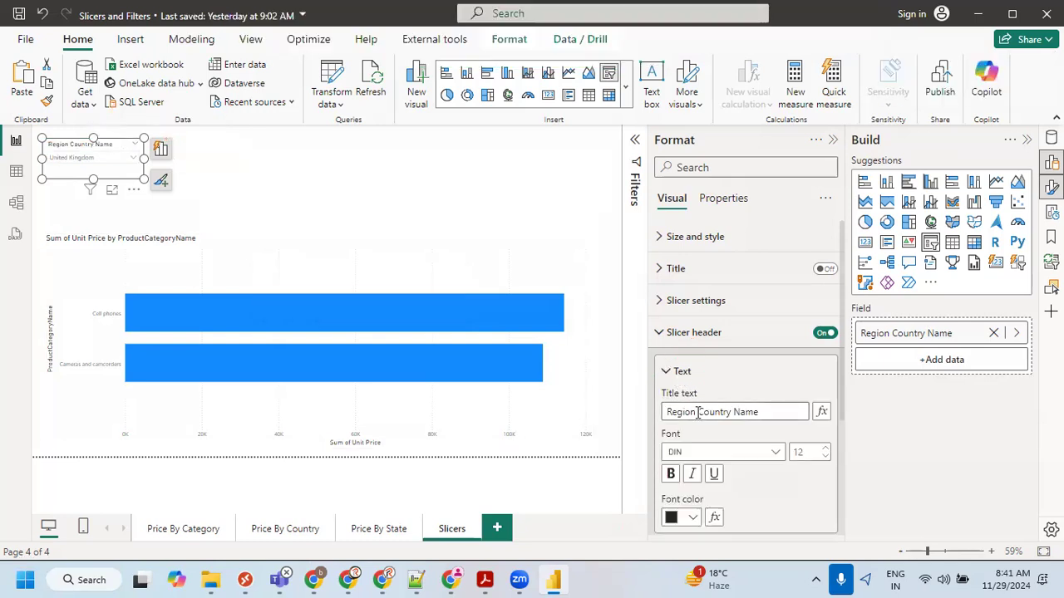
scroll(723, 441, "down", 2)
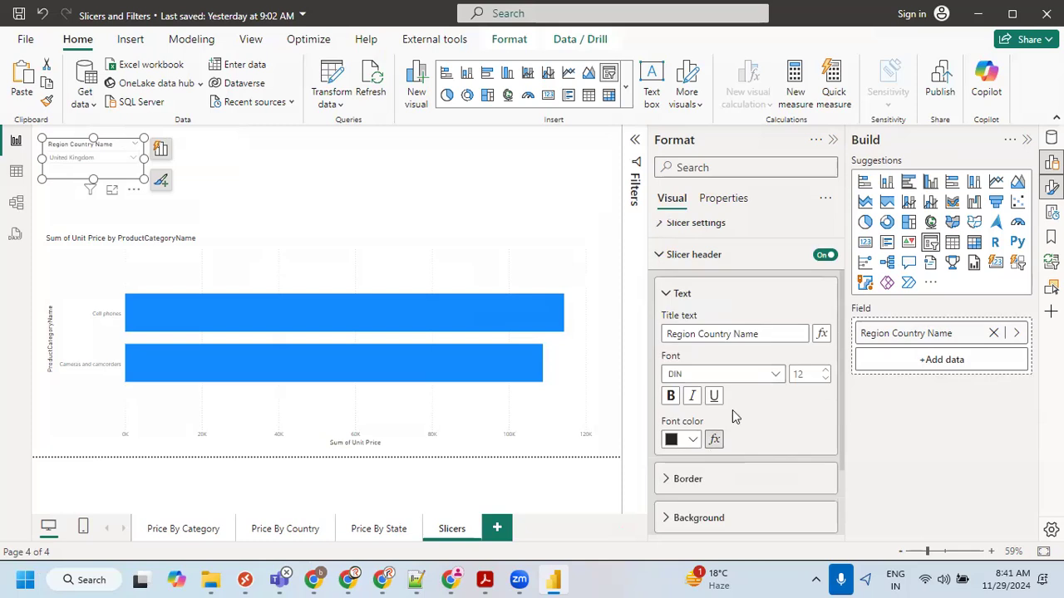
left_click(774, 376)
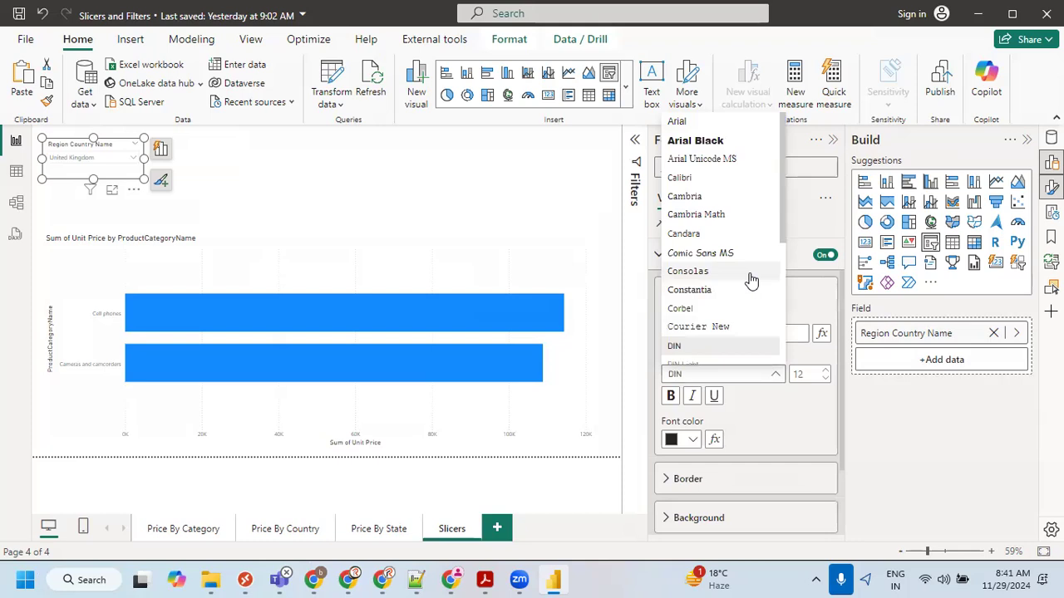
scroll(735, 244, "down", 3)
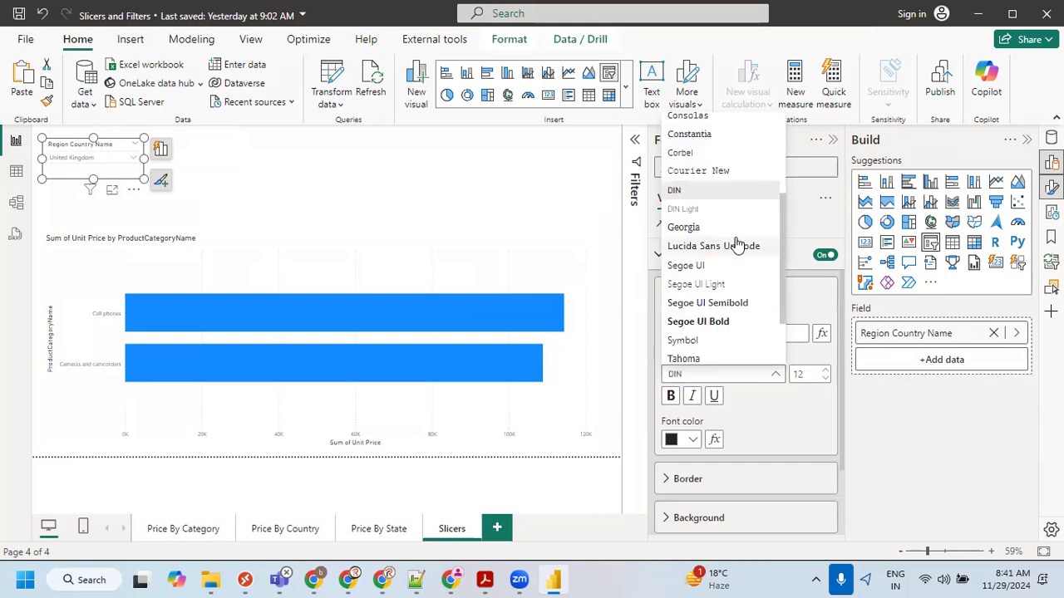
left_click(727, 267)
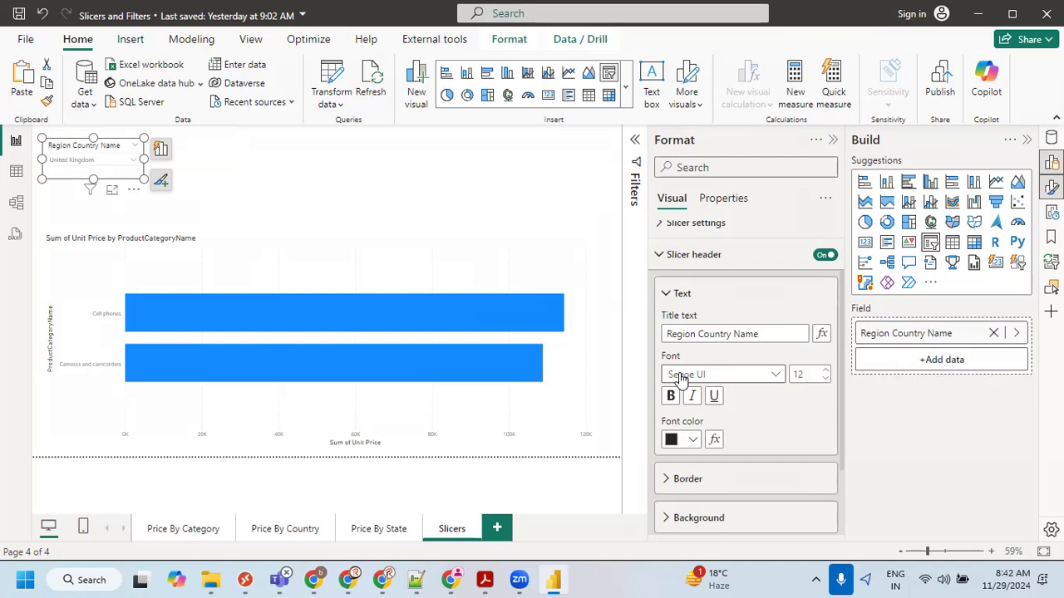
Increase the slicer header's font size to 21.
double_click(800, 374)
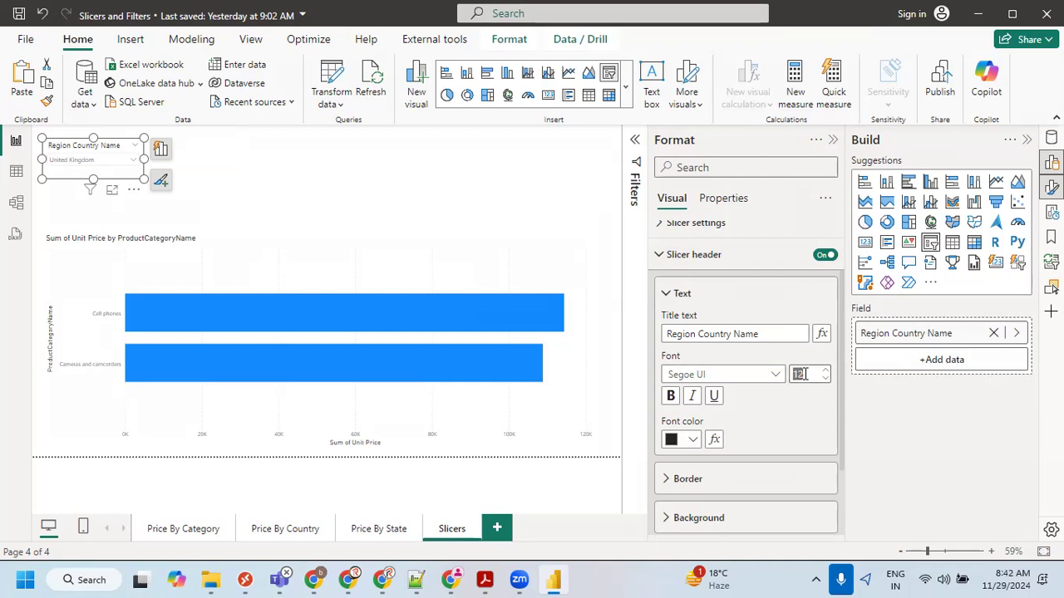
left_click(811, 373)
left_click(825, 380)
double_click(817, 373)
left_click(815, 373)
key("Up")
key("Up")
key("Up")
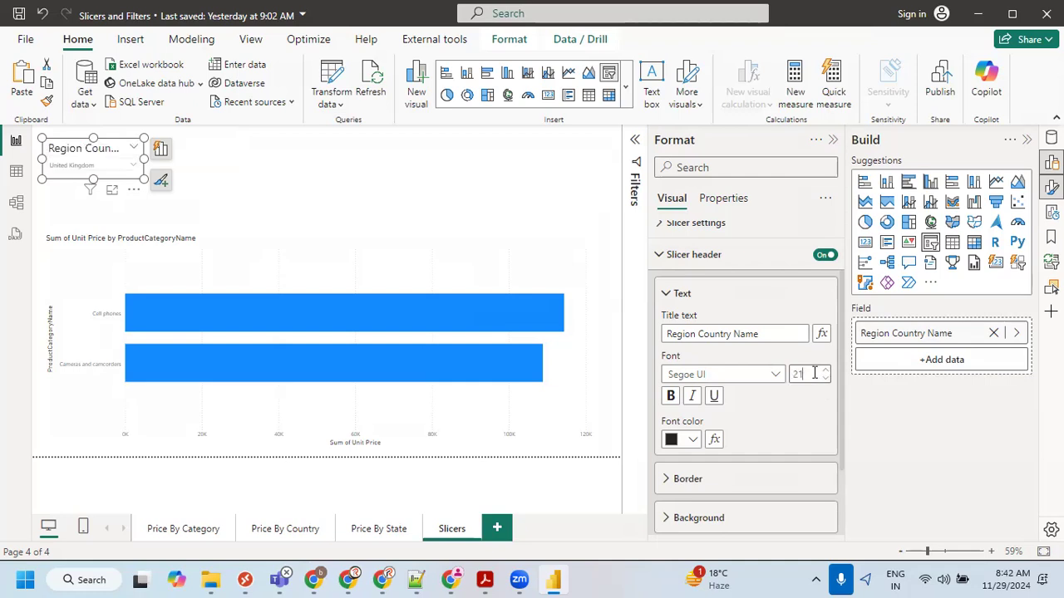
Widen the slicer to fit the full Region Country Name header and set the header font size to 15.
left_click_drag(144, 162, 205, 163)
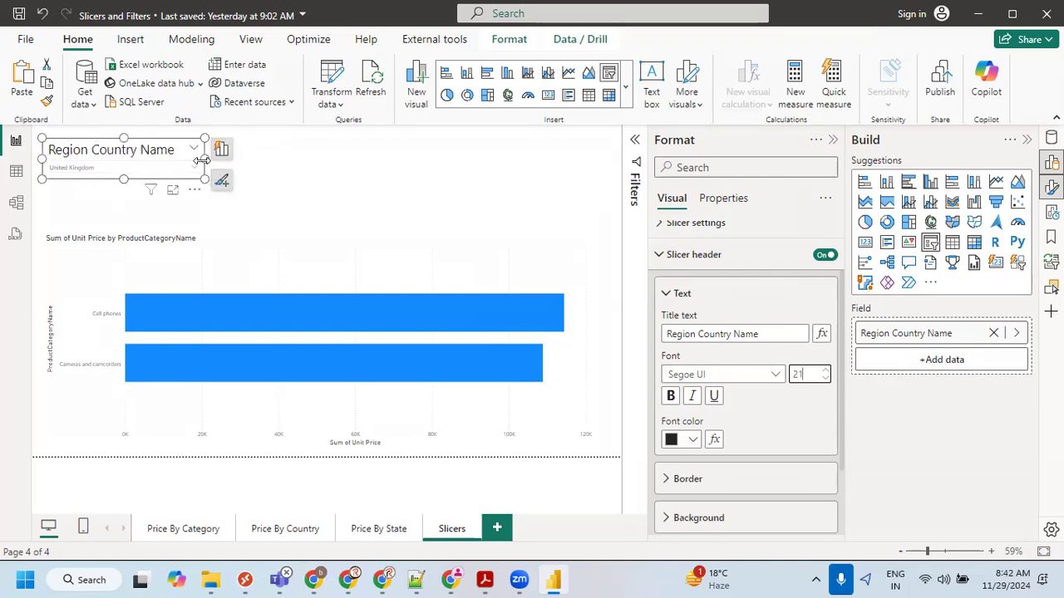
left_click(808, 378)
key("Down")
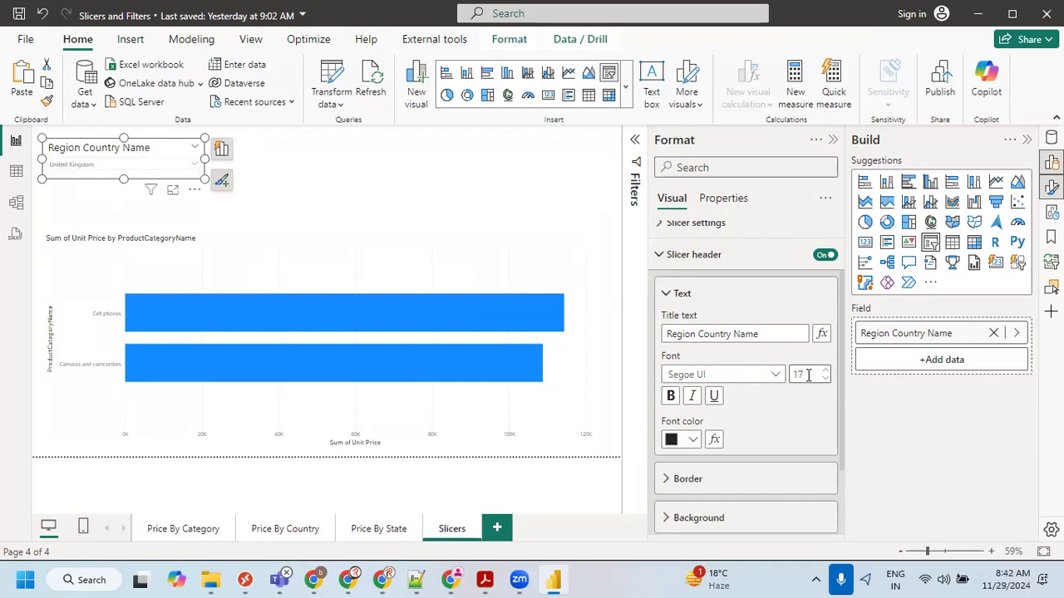
key("Down")
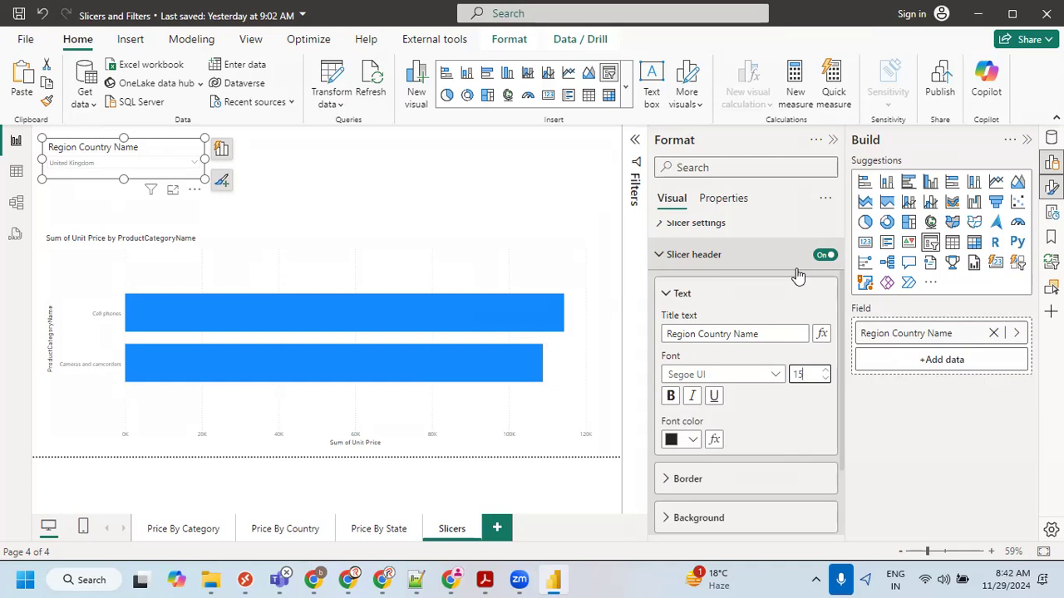
left_click(810, 379)
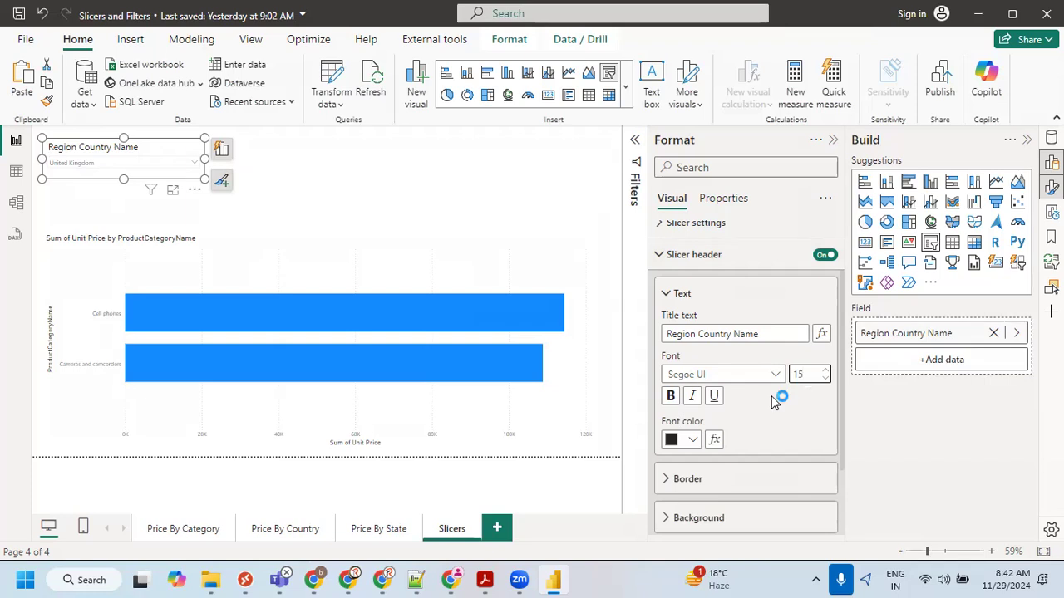
Make the slicer header text bold, toggling it off and on to compare.
left_click(672, 399)
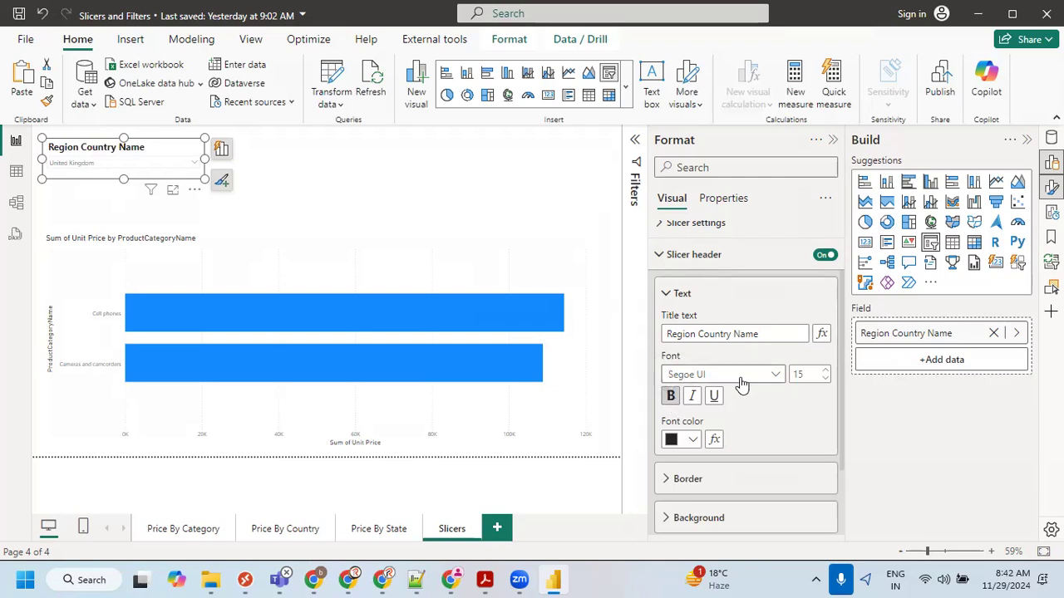
left_click(672, 397)
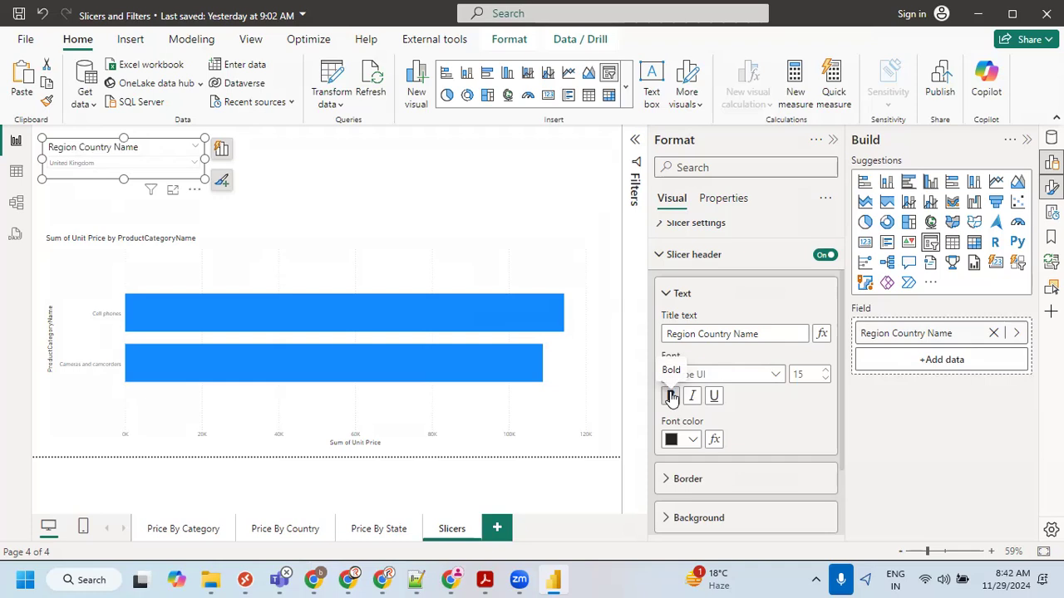
left_click(672, 397)
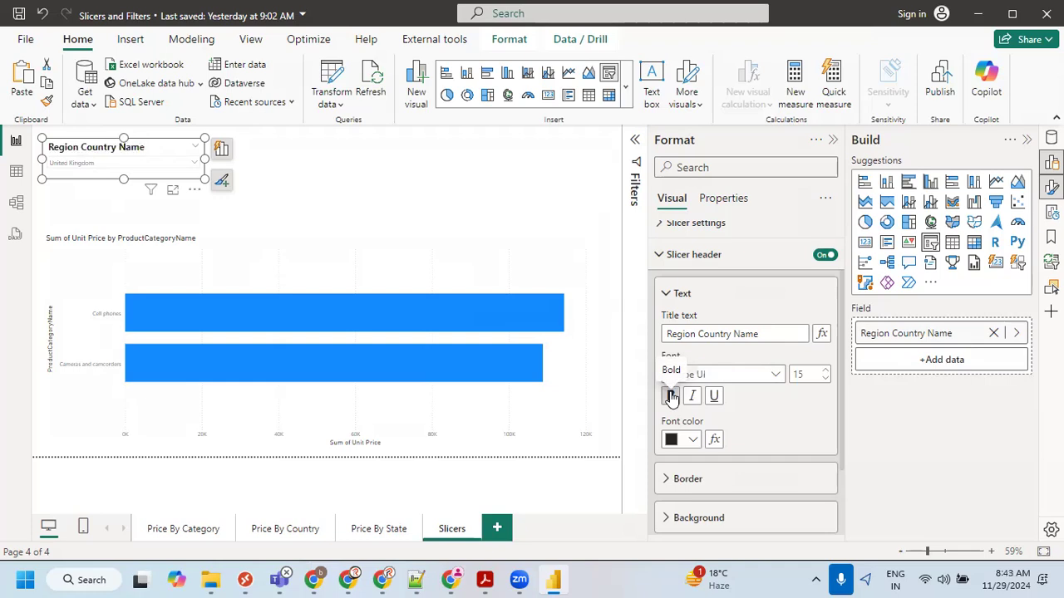
Try italic and underline on the slicer header text, and remove both again.
left_click(693, 398)
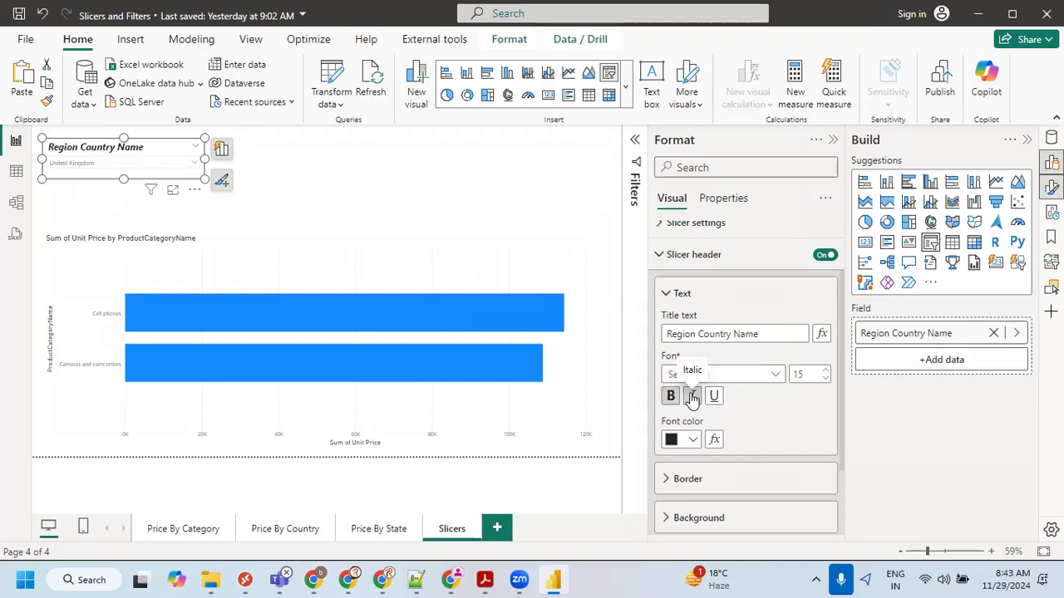
left_click(692, 397)
left_click(692, 397)
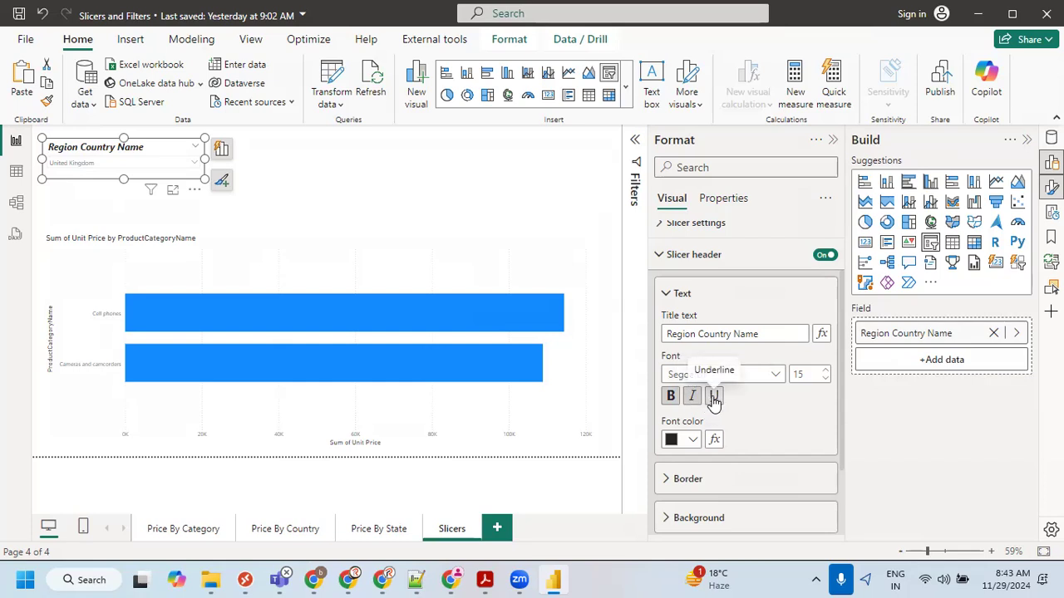
left_click(714, 396)
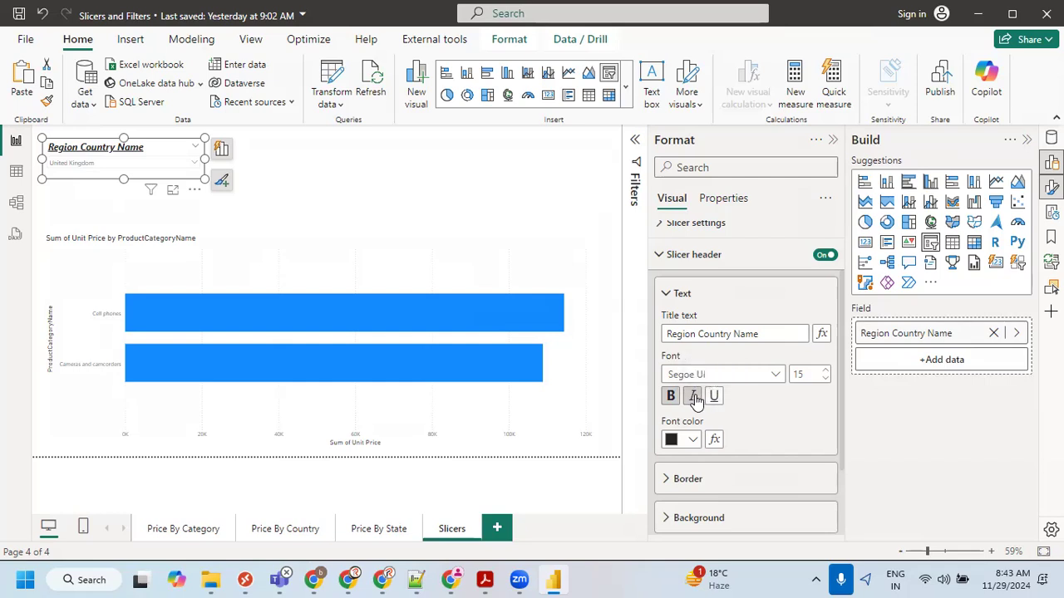
left_click(691, 397)
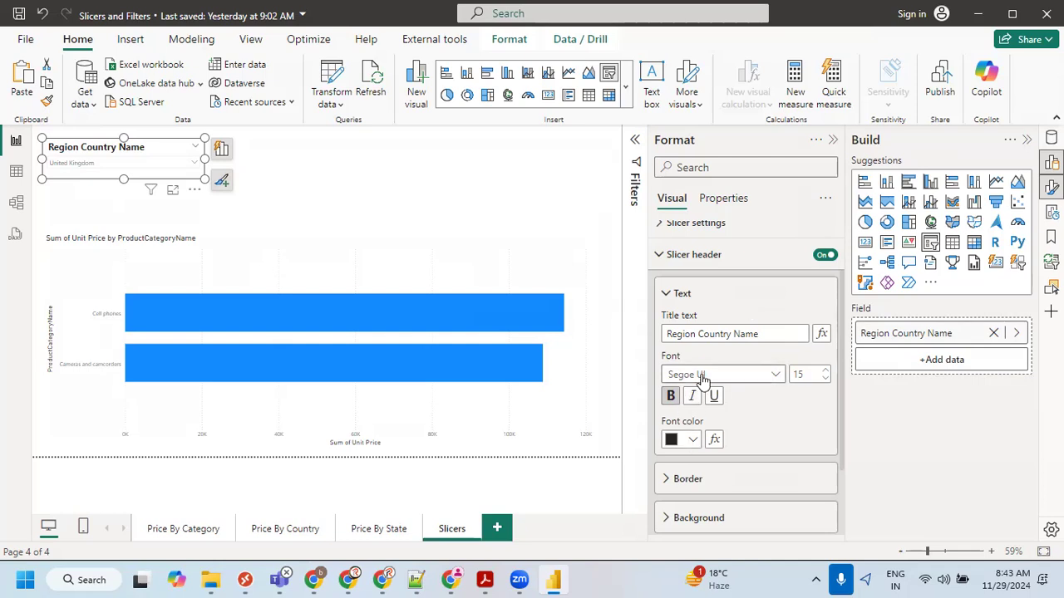
Set the slicer header's font color to the darkest navy blue theme shade.
scroll(682, 383, "down", 2)
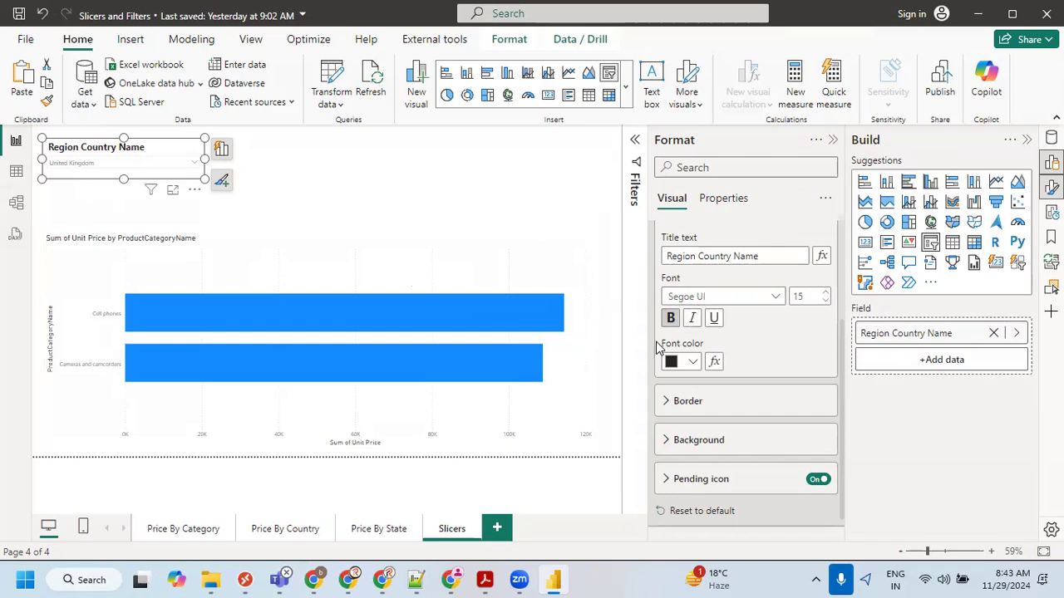
left_click(693, 361)
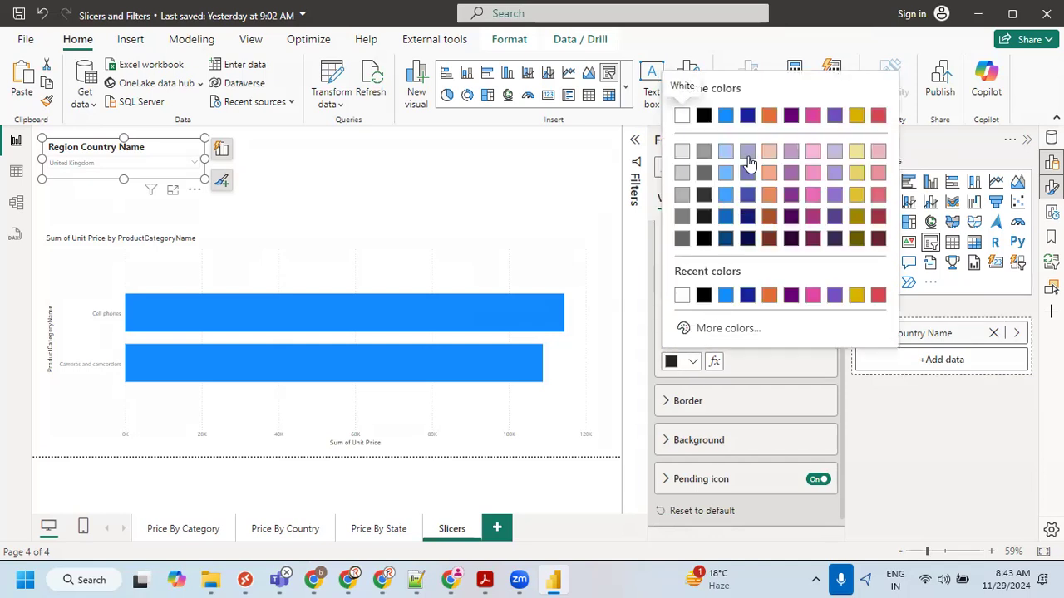
left_click(743, 238)
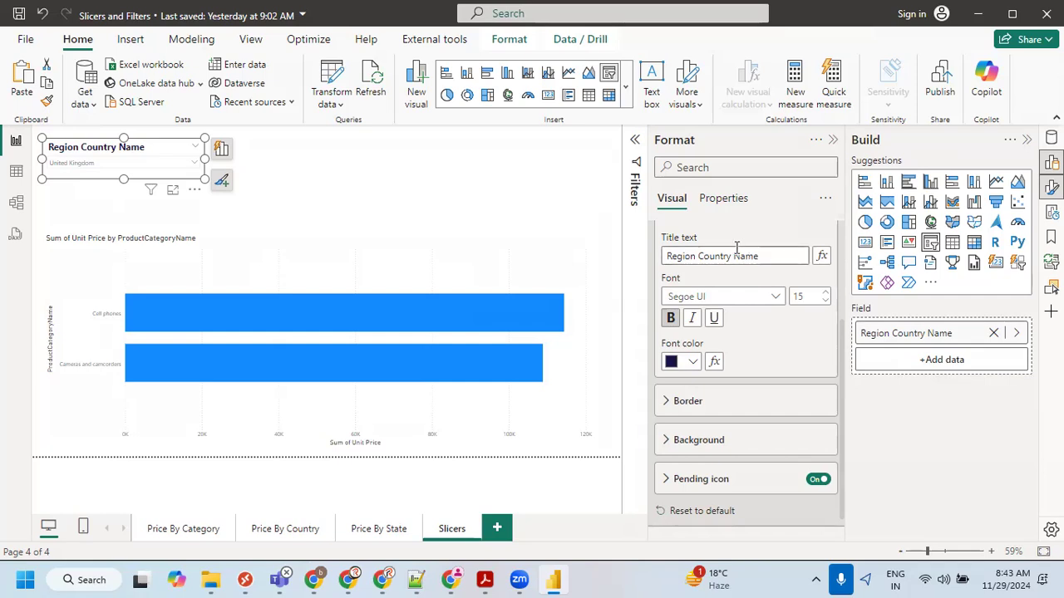
Open the slicer header's font color choices again.
left_click(693, 364)
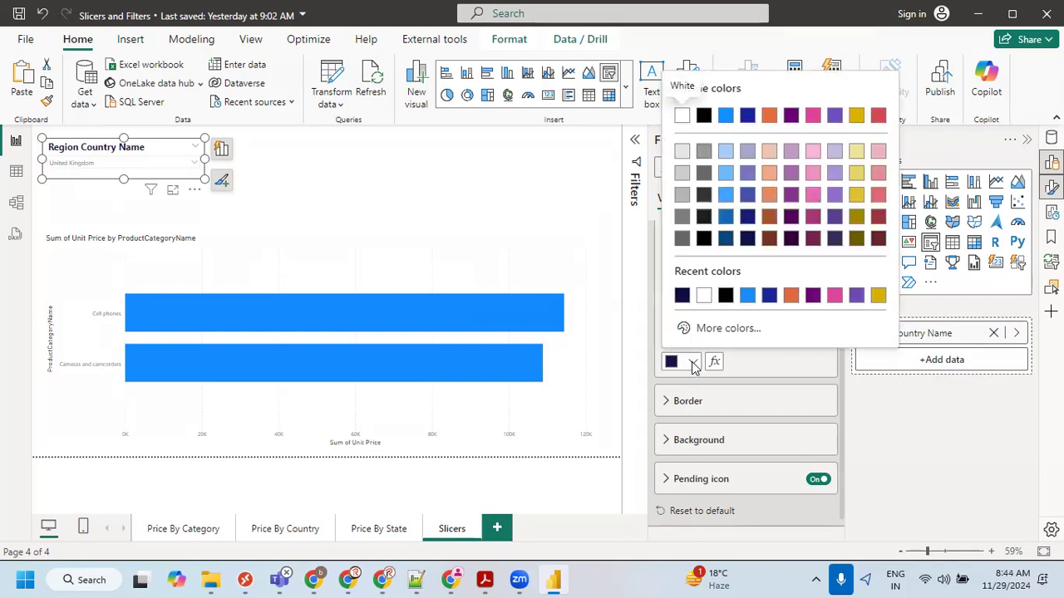
Set the Region Country Name slicer header's font color to purple (#893395), after trying blue.
left_click(723, 116)
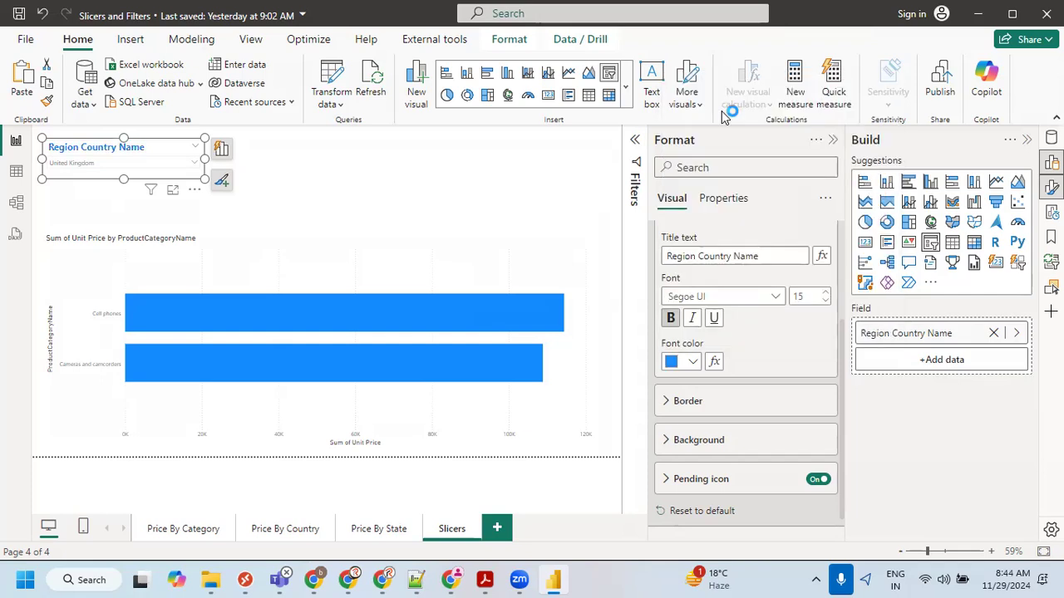
left_click(694, 363)
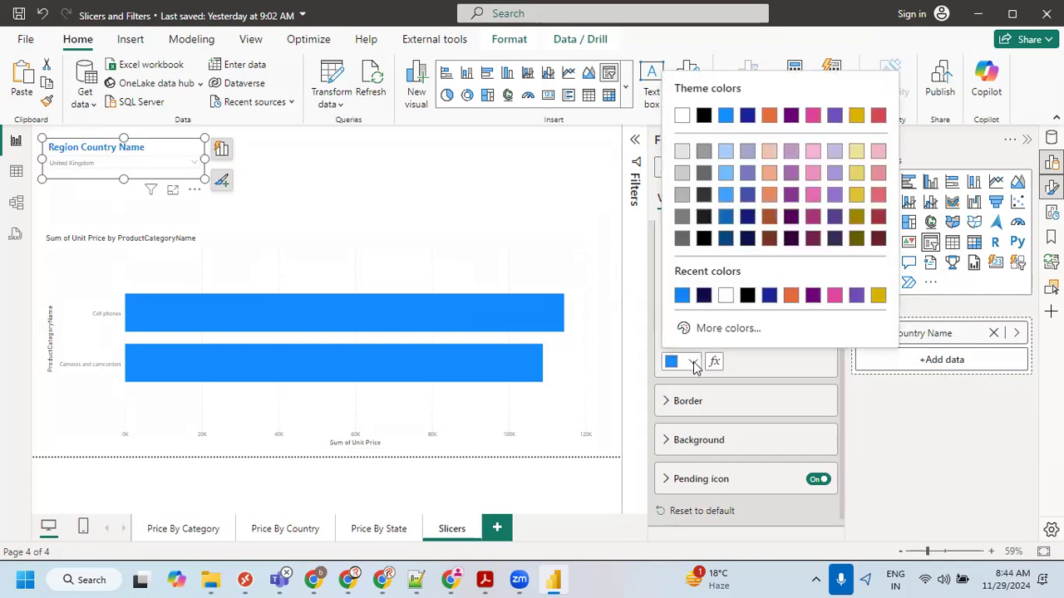
left_click(792, 196)
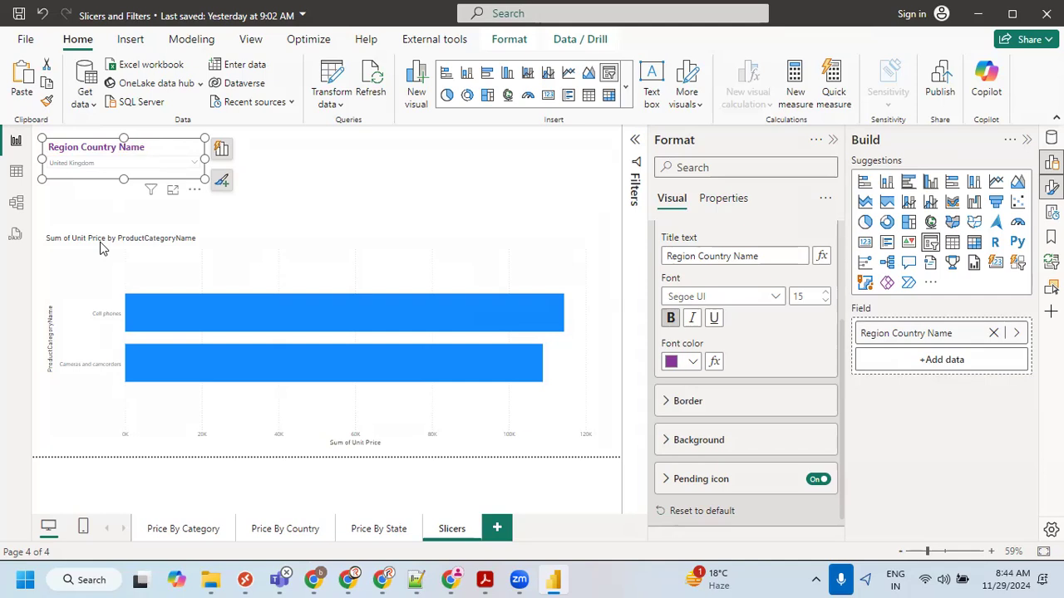
Examine the hex code of the slicer header's font color in the custom color settings, leaving the color as it is.
left_click(692, 361)
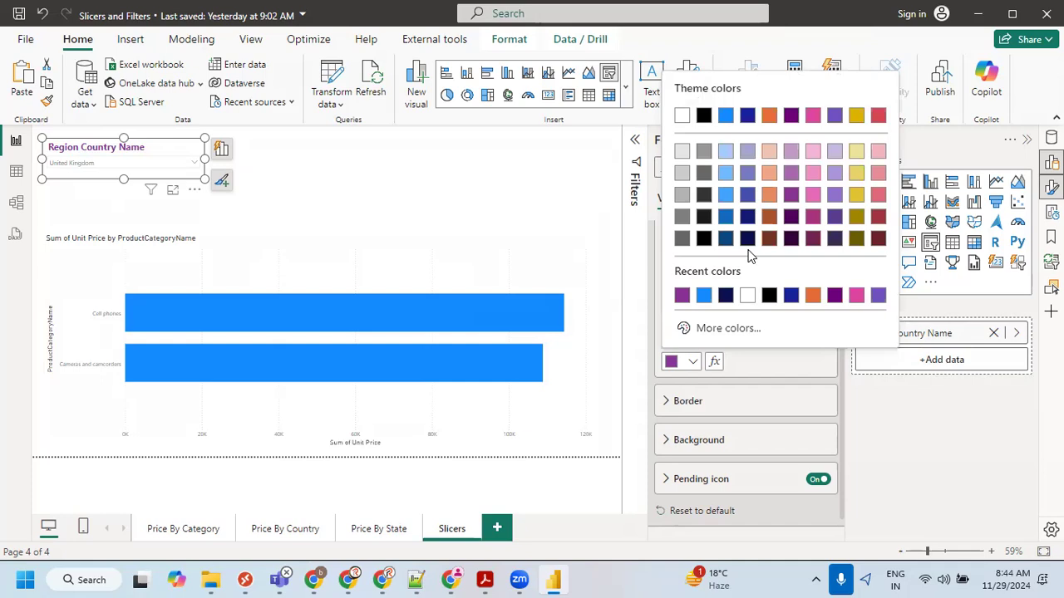
left_click(713, 331)
left_click(713, 316)
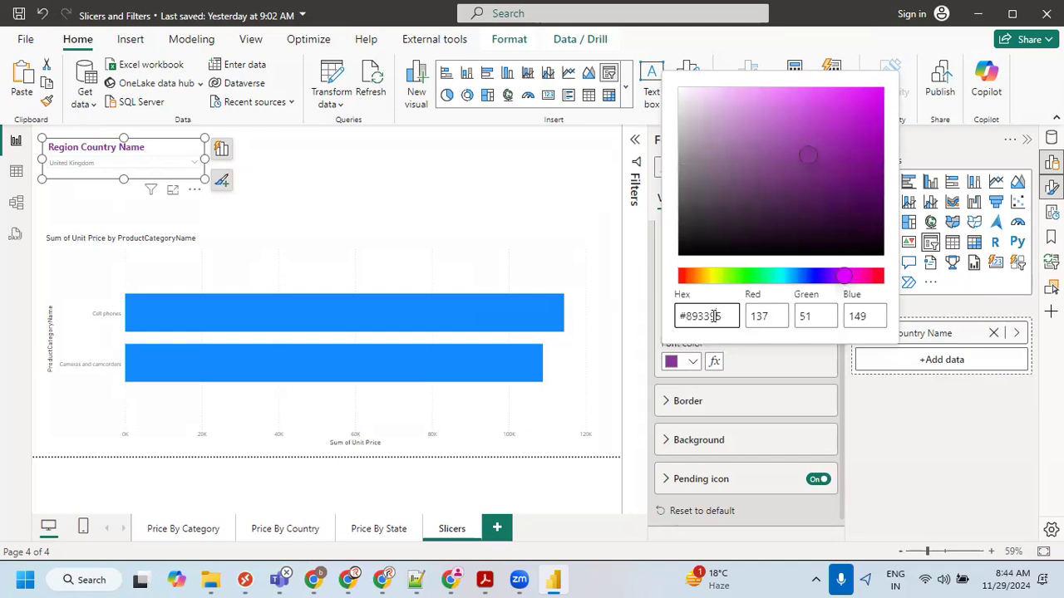
left_click_drag(728, 317, 674, 323)
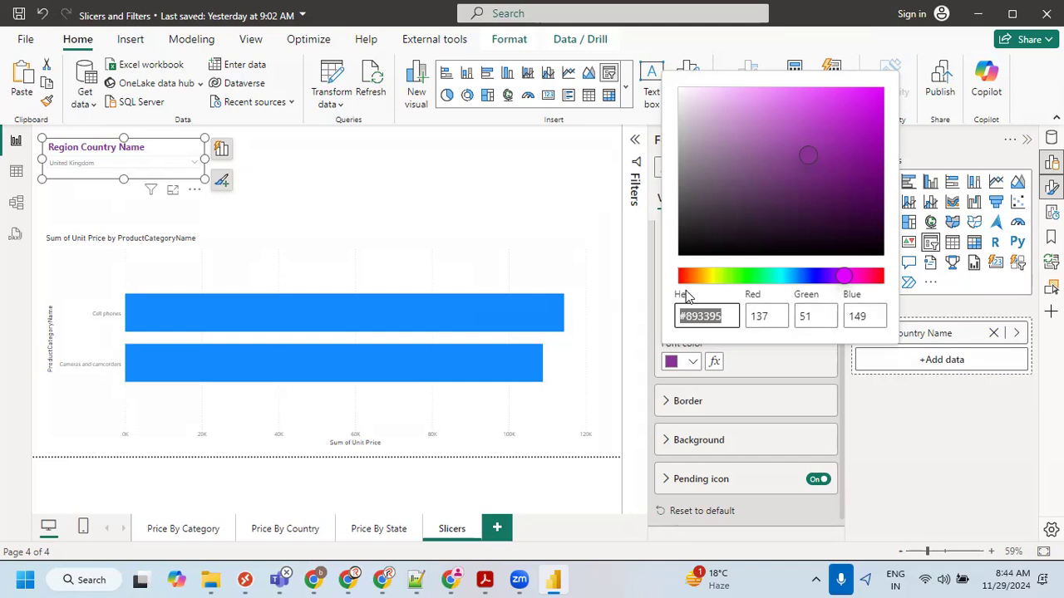
left_click(722, 315)
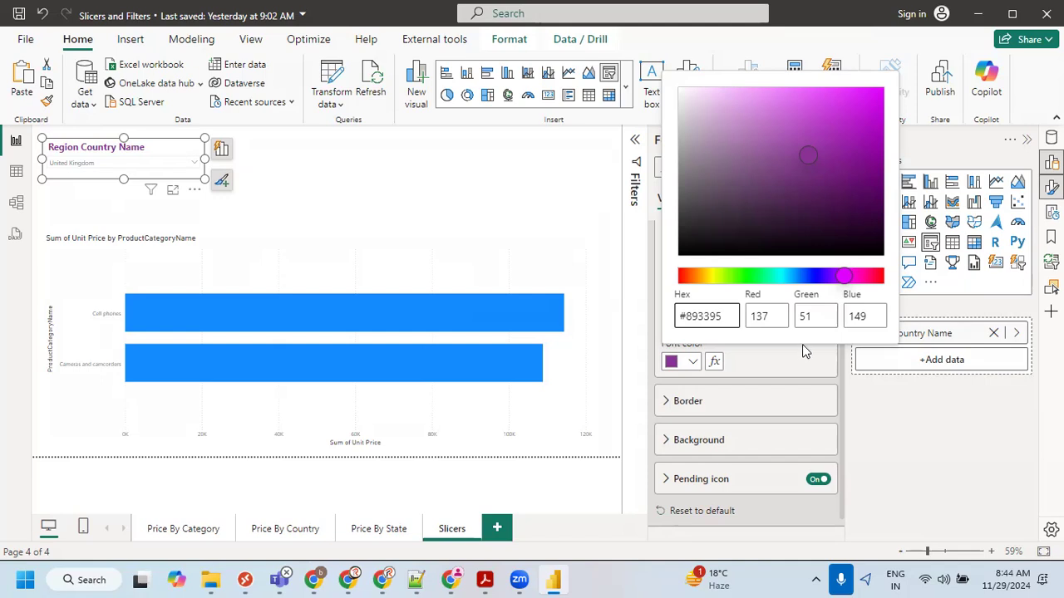
left_click(659, 315)
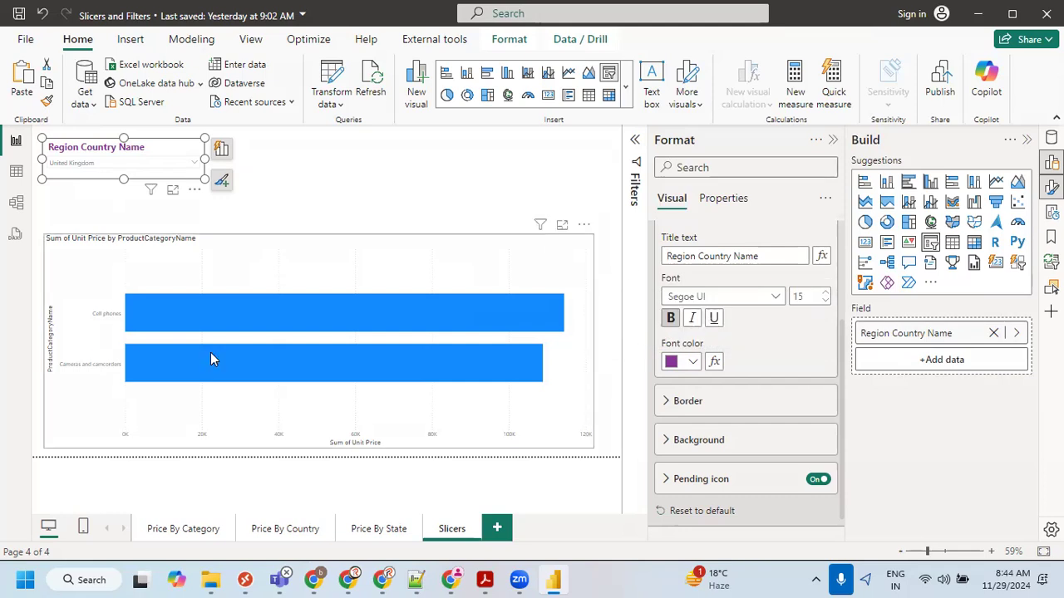
Add a border to the top, bottom, left and right of the slicer header and view it with the slicer deselected.
scroll(751, 384, "up", 2)
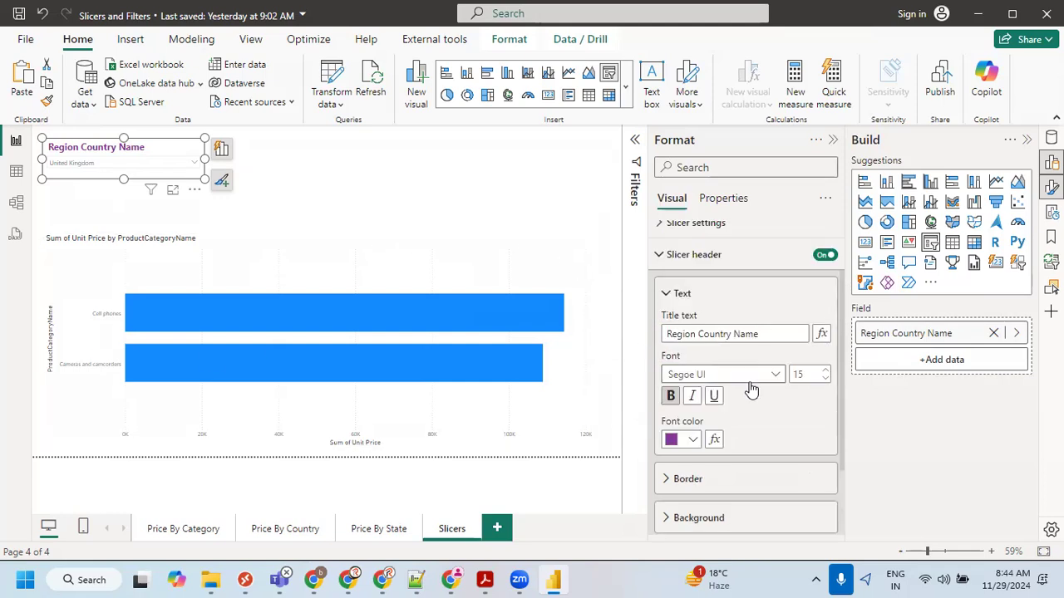
left_click(670, 294)
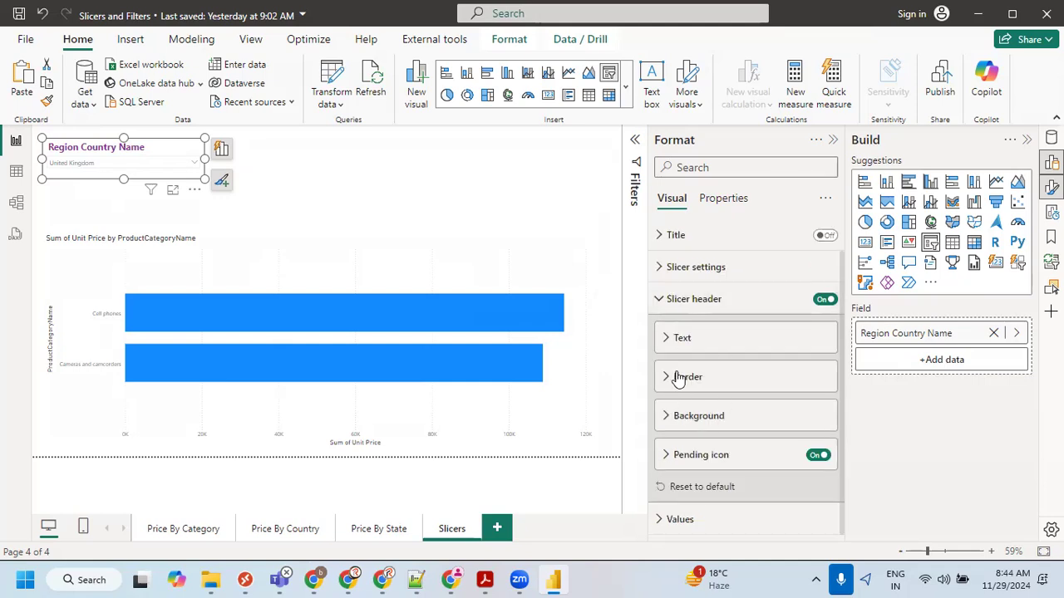
left_click(682, 339)
scroll(722, 374, "down", 2)
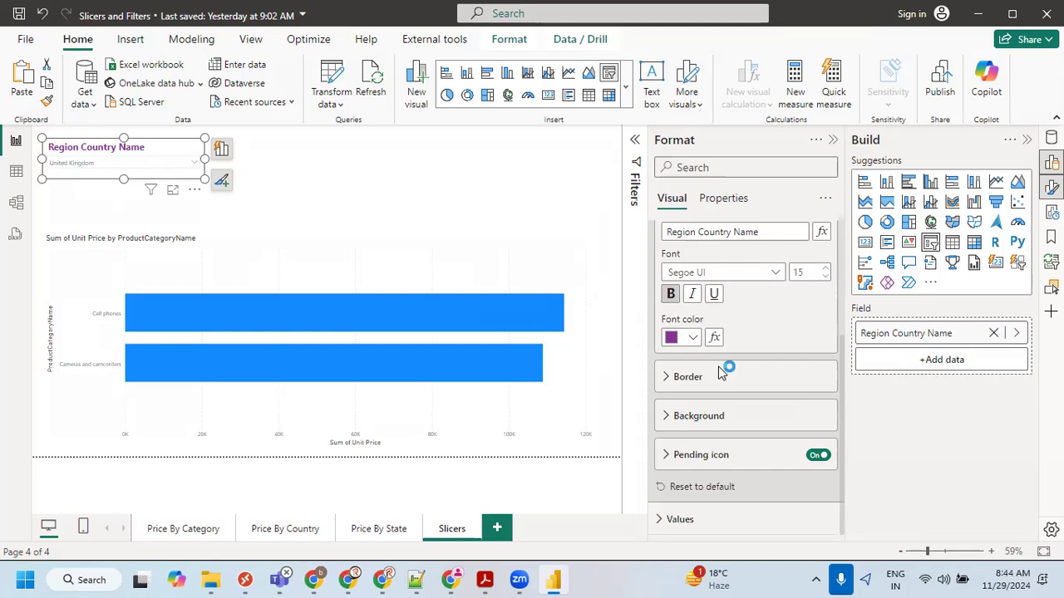
left_click(688, 376)
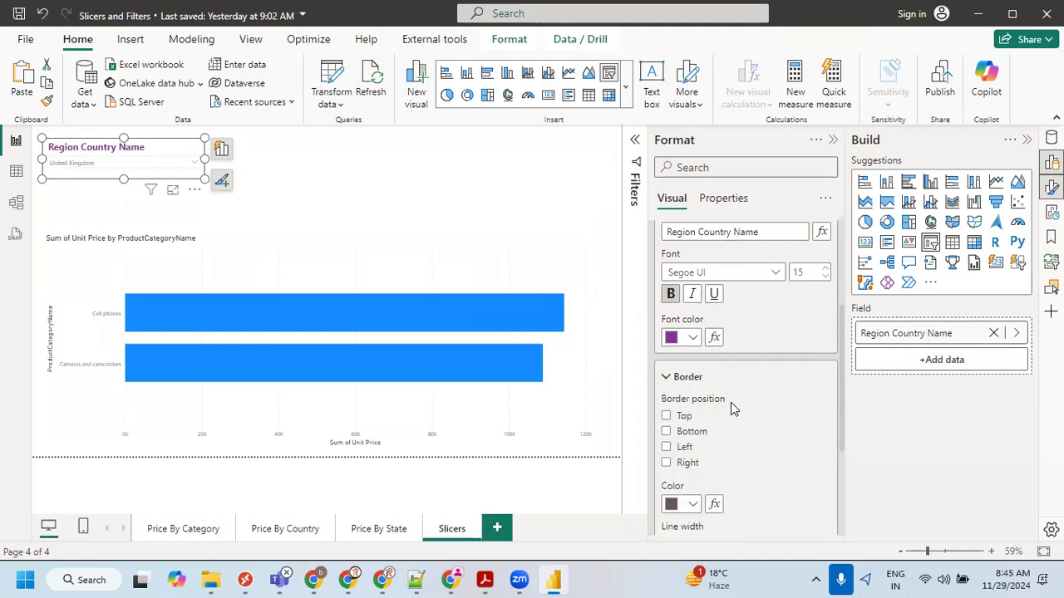
scroll(735, 404, "down", 2)
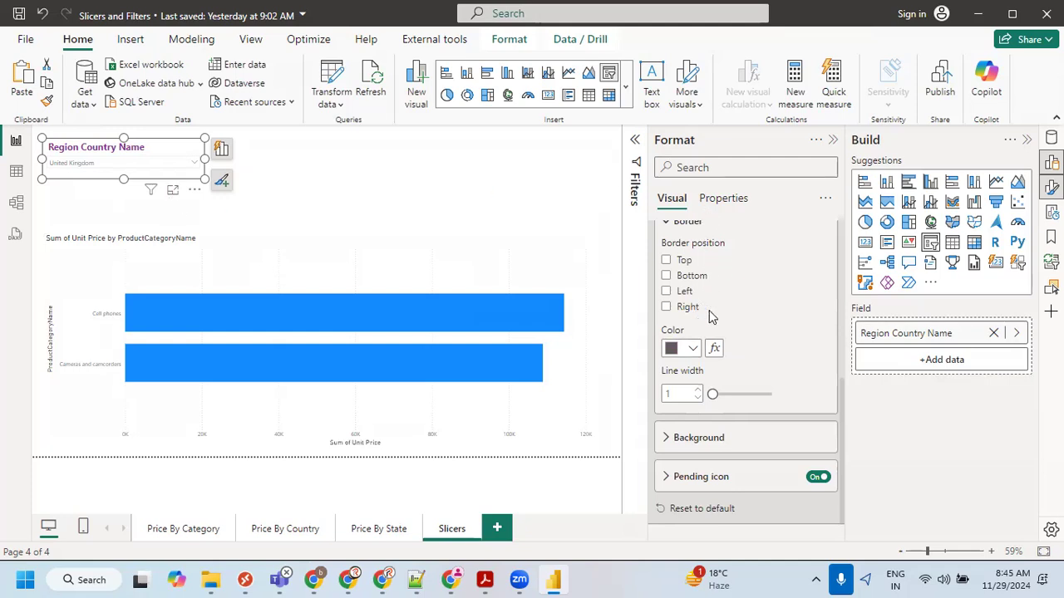
scroll(711, 316, "up", 1)
left_click(666, 339)
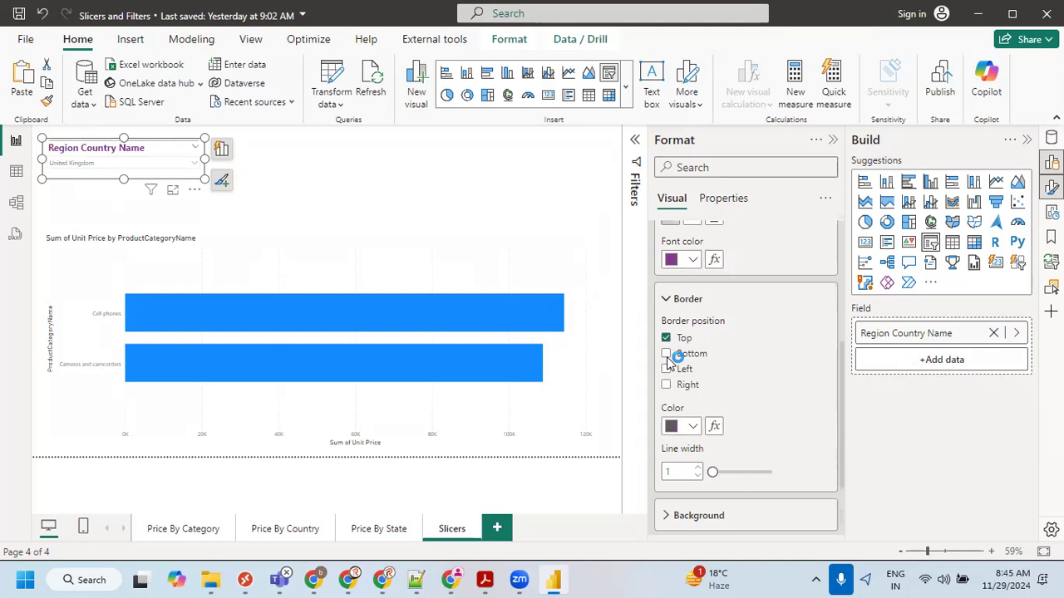
left_click(665, 356)
left_click(666, 369)
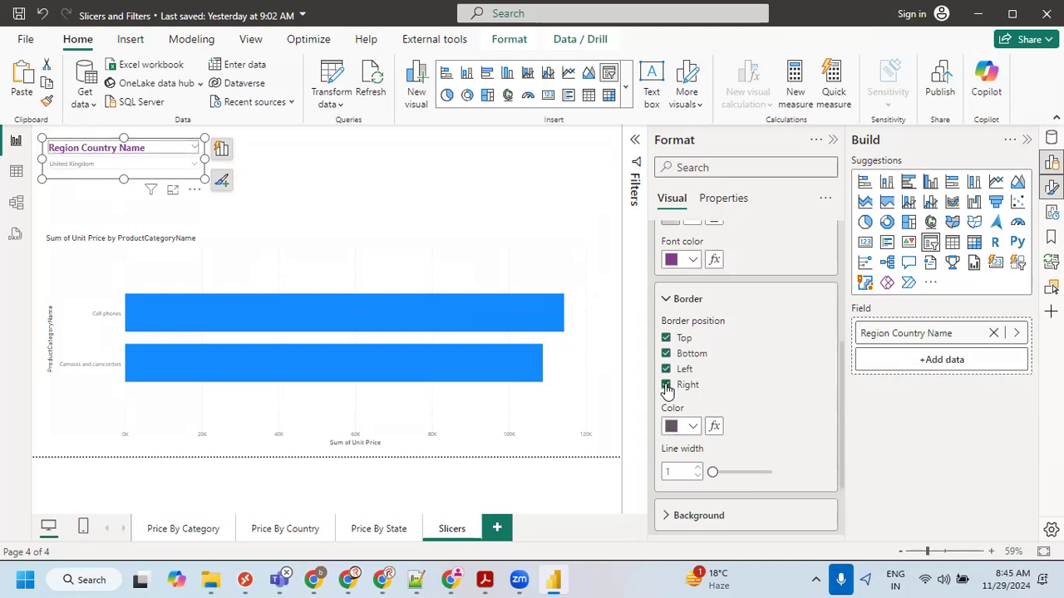
left_click(392, 152)
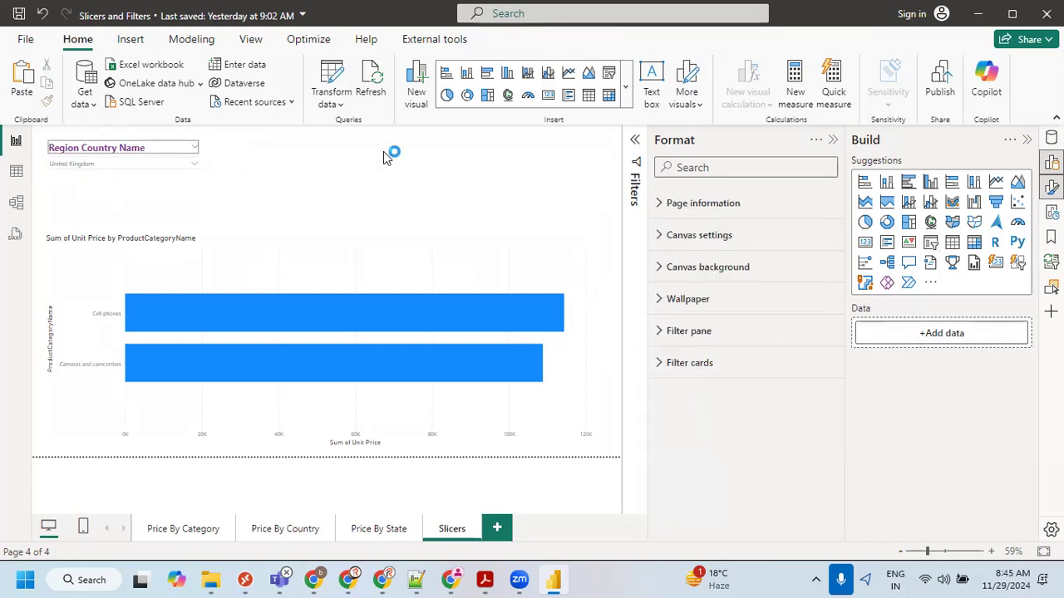
Remove the border from all four sides of the Region Country Name slicer header.
left_click(159, 155)
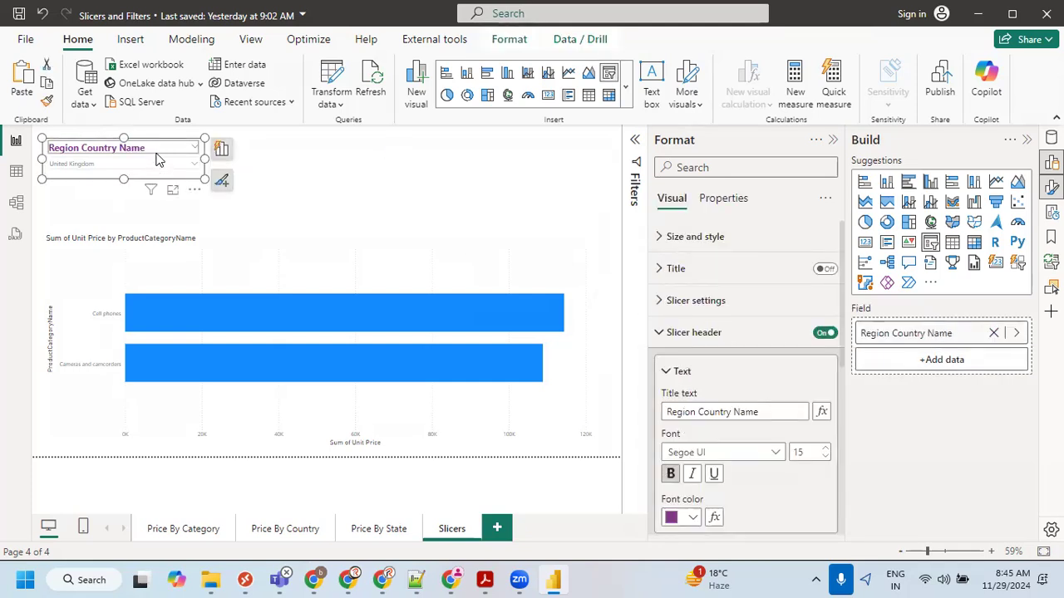
left_click(662, 339)
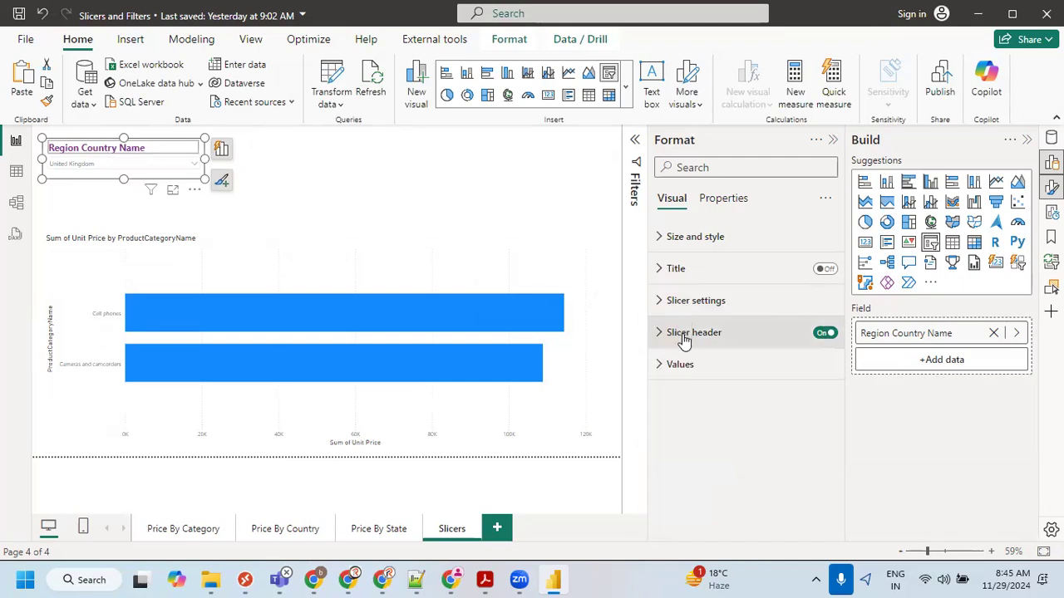
left_click(683, 333)
left_click(673, 372)
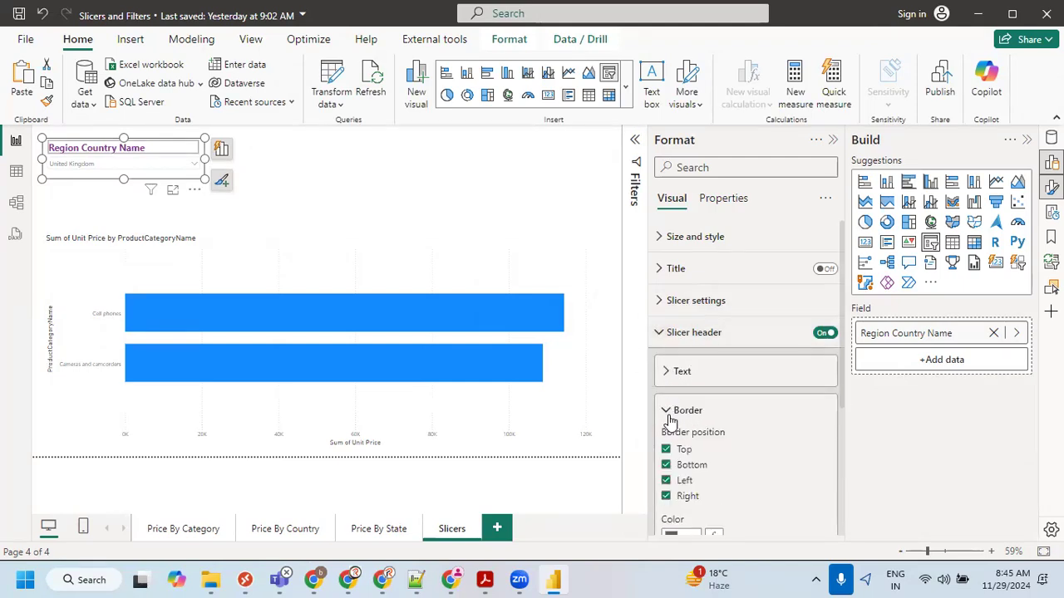
left_click(666, 449)
left_click(666, 465)
left_click(666, 482)
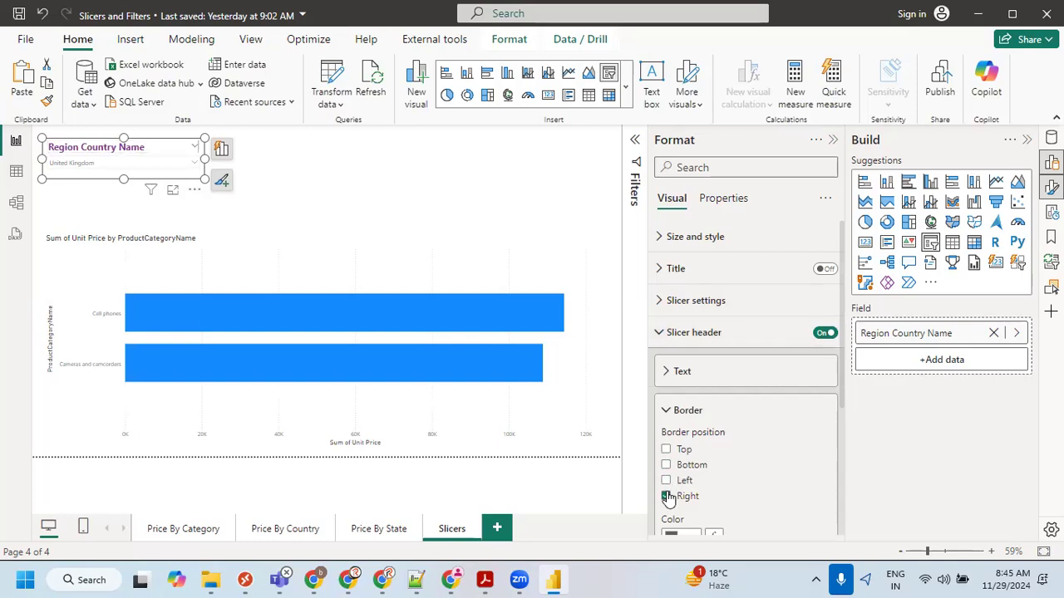
left_click(670, 410)
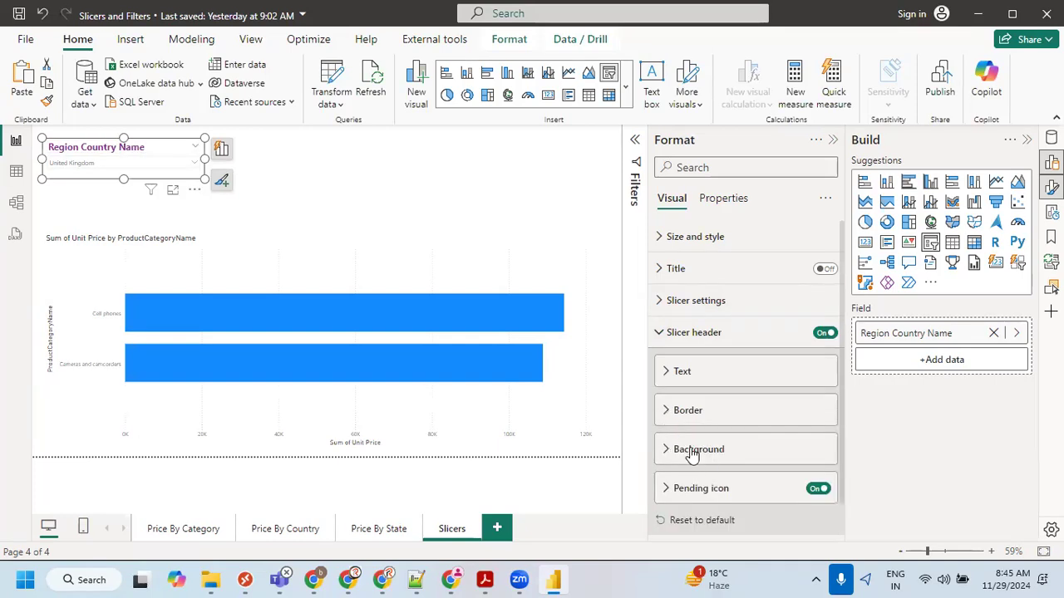
Give the slicer header a light yellow background and lighten it to the custom color #F2E8B7.
left_click(688, 450)
scroll(689, 453, "down", 2)
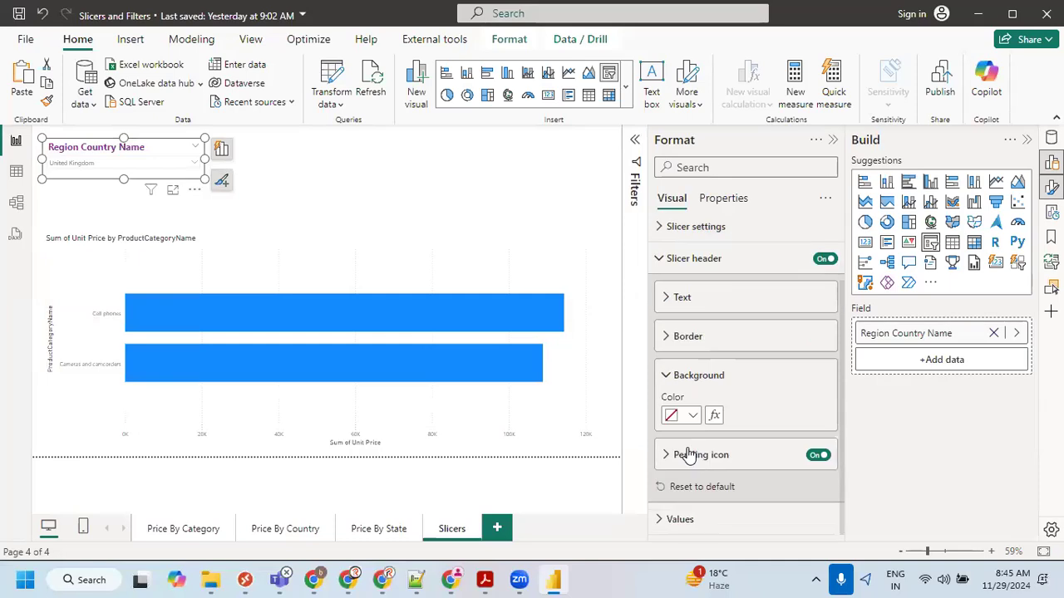
left_click(693, 416)
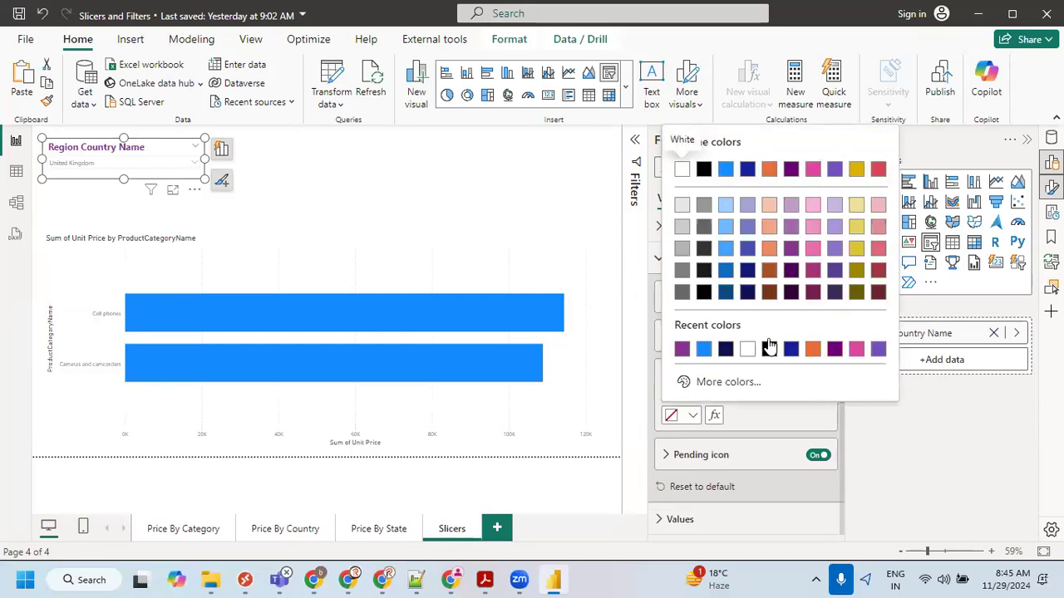
left_click(857, 205)
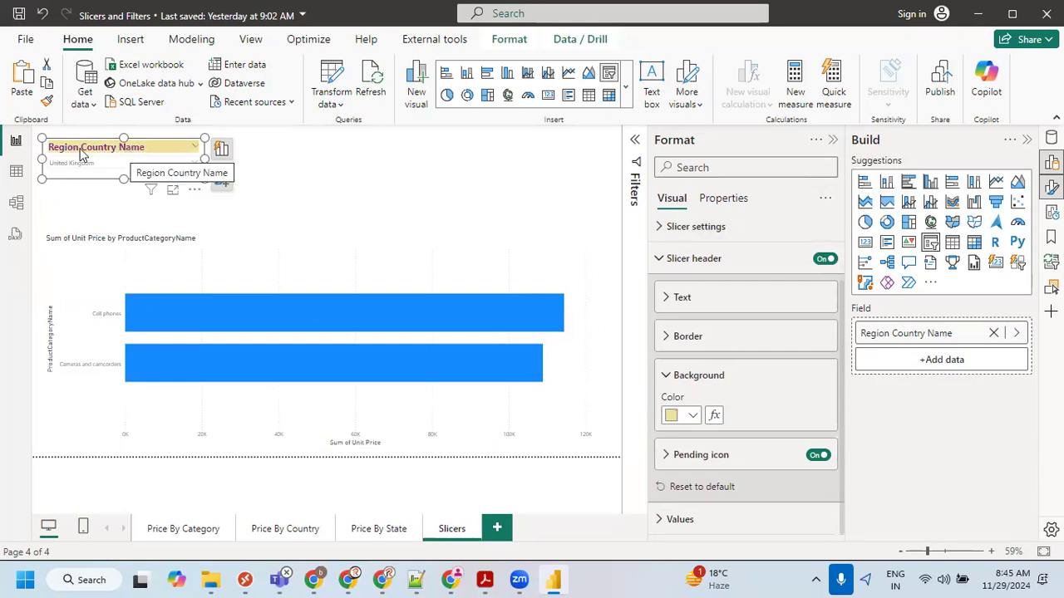
left_click(693, 414)
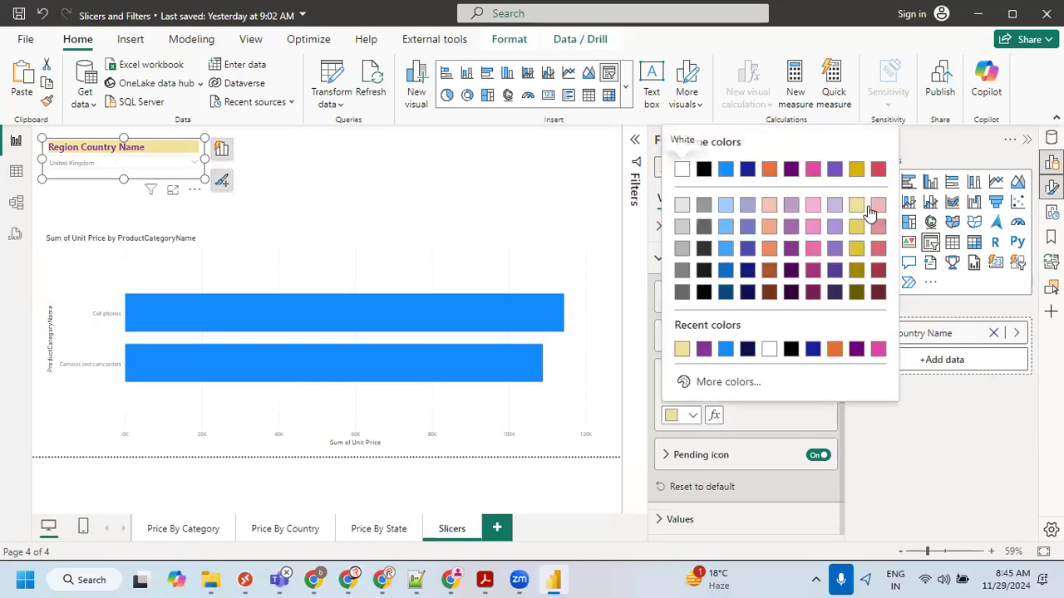
left_click(718, 384)
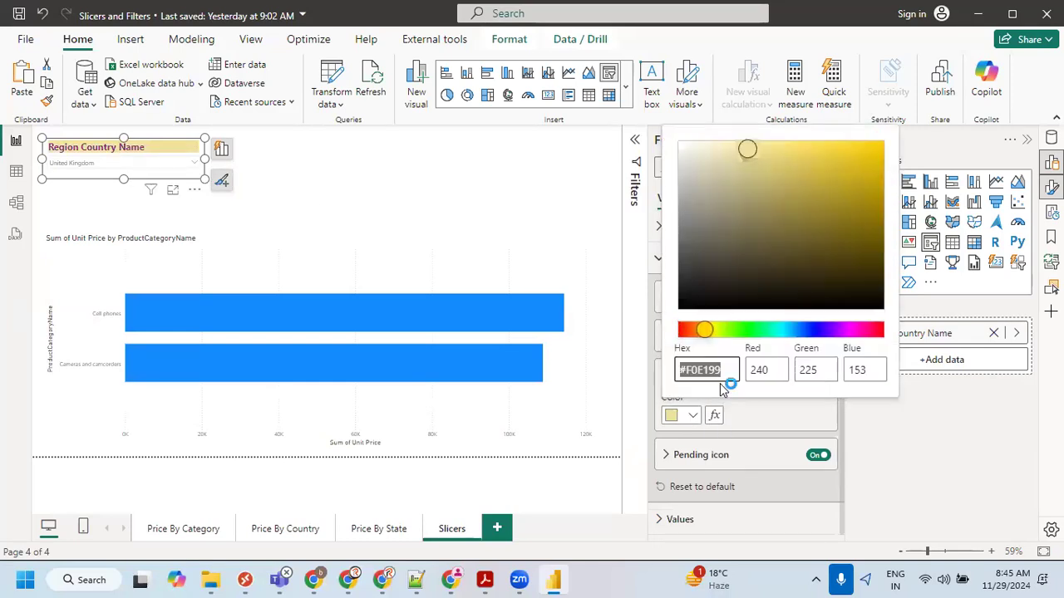
left_click(722, 148)
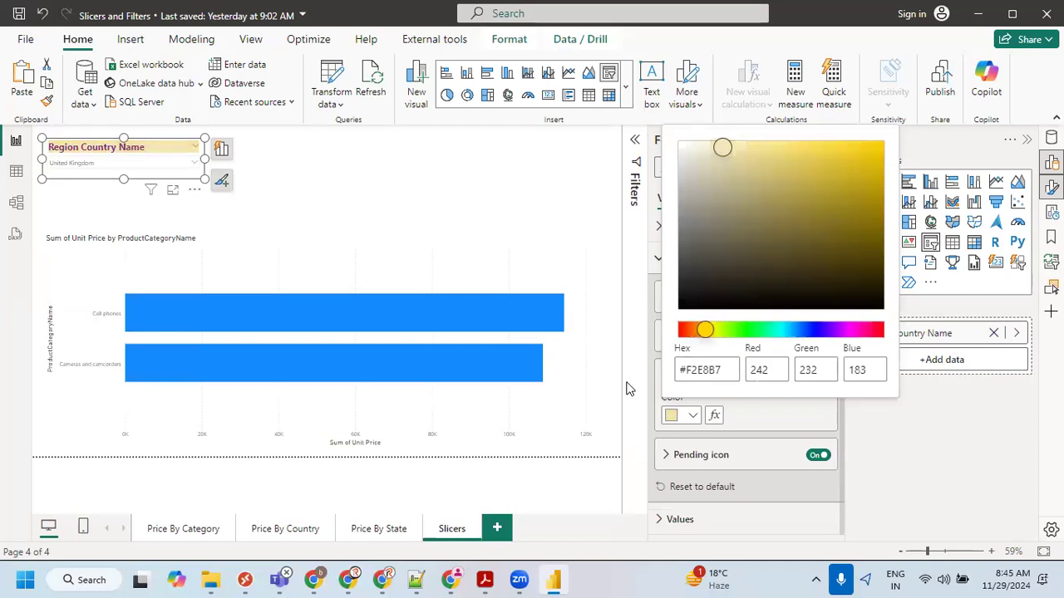
left_click(766, 420)
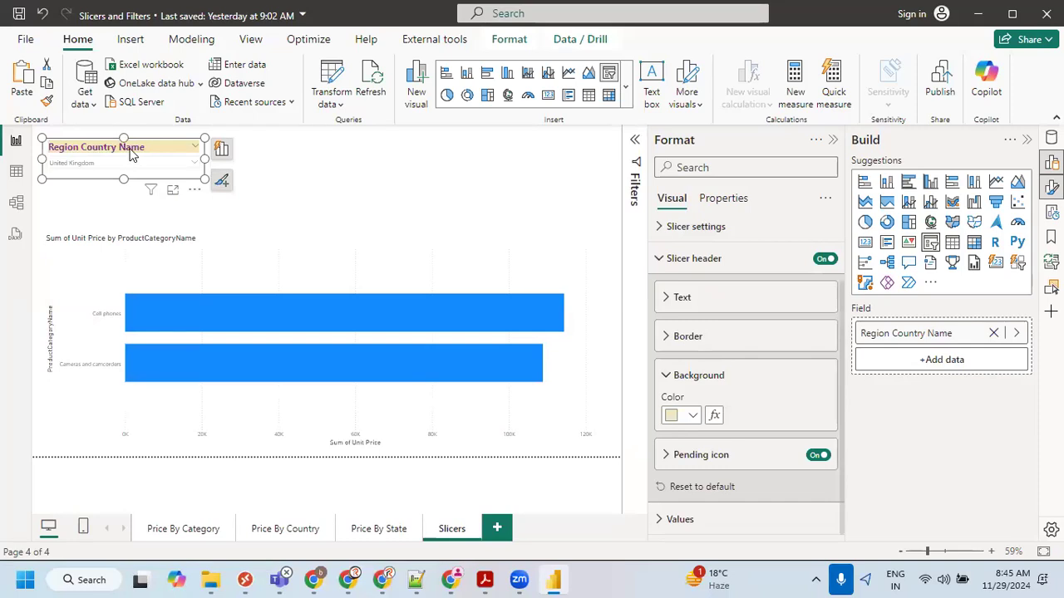
left_click(661, 258)
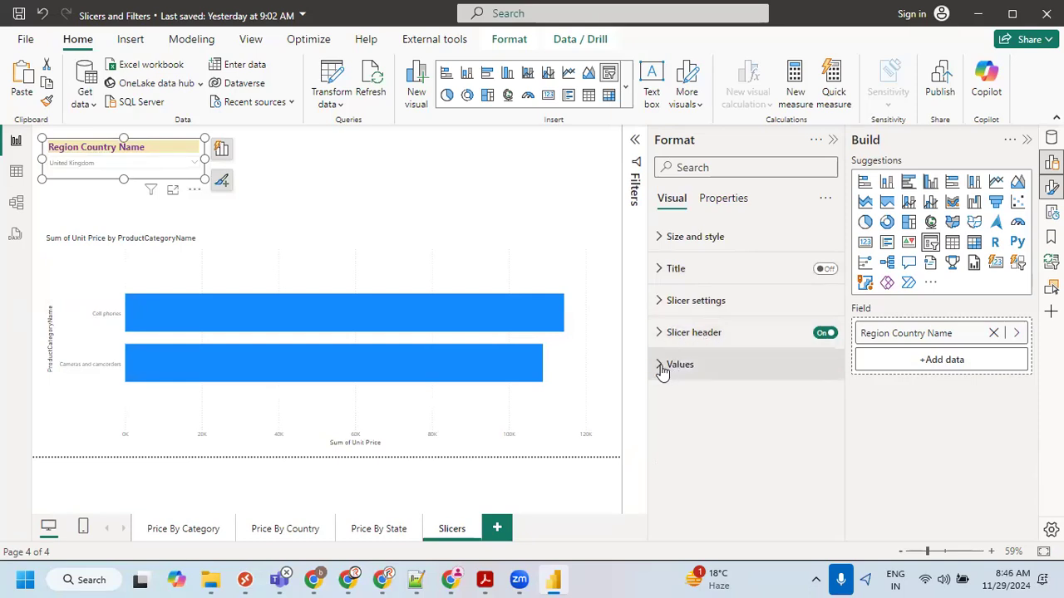
Expand the Region Country Name slicer to show its list of countries.
left_click(194, 166)
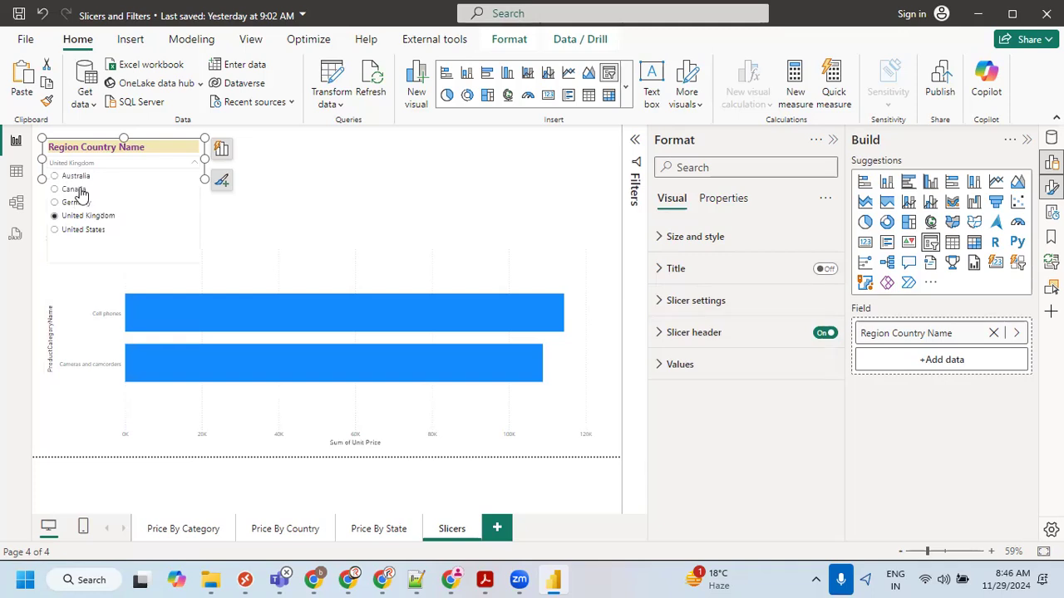
left_click(75, 148)
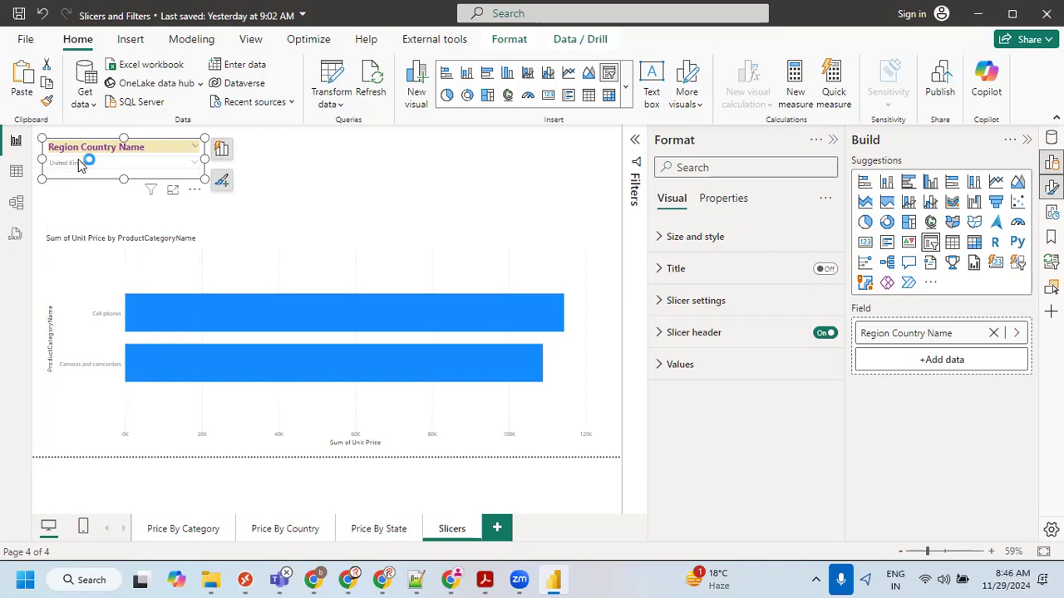
left_click(73, 148)
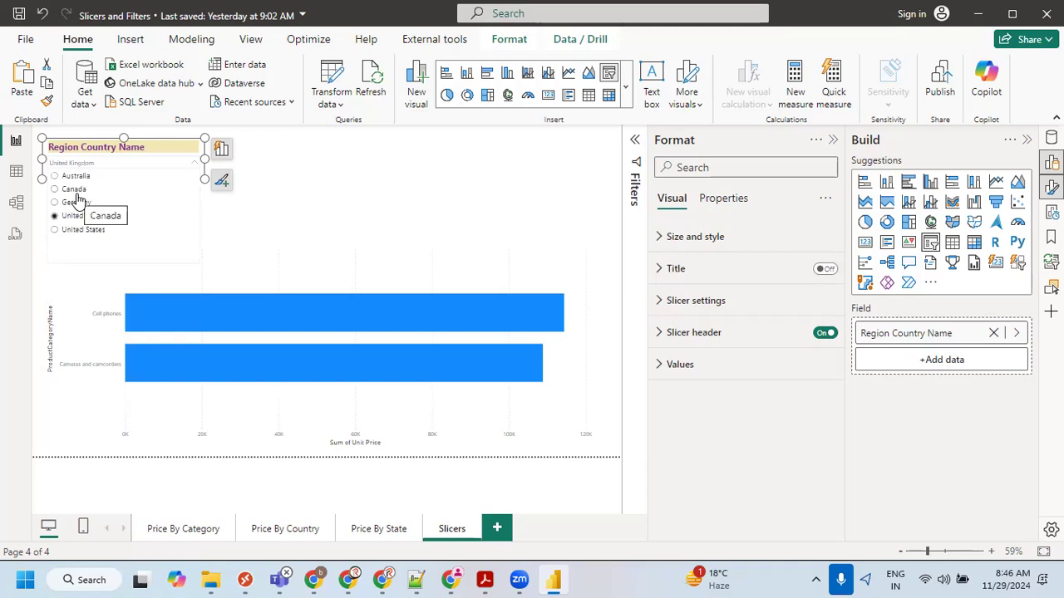
Using Zoom annotations, box the slicer header and the country list in red and point an arrow from the list to the text "Values".
left_click_drag(39, 138, 185, 155)
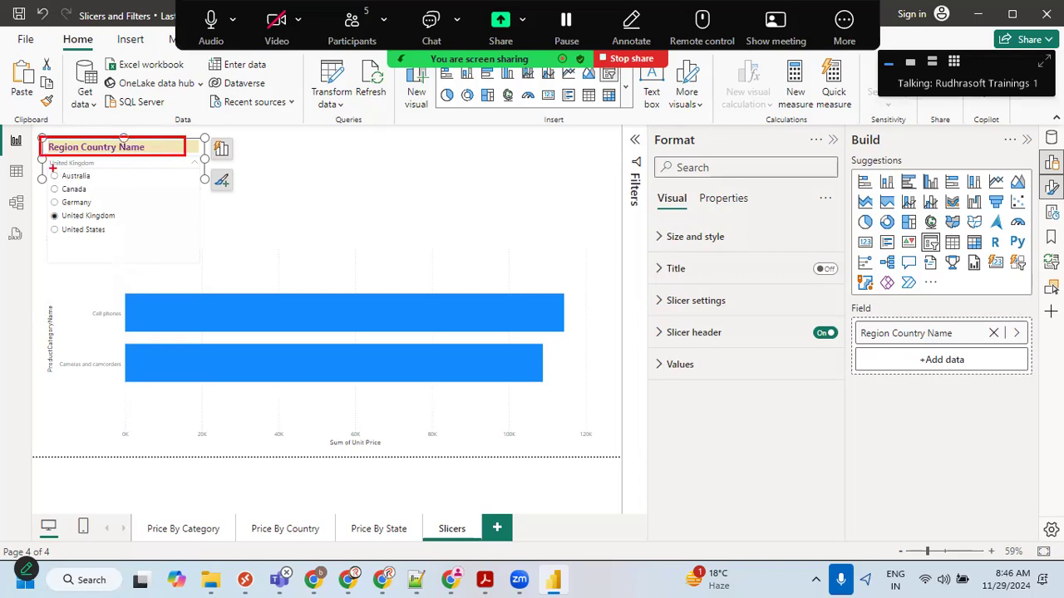
mouse_move(48, 165)
left_mouse_down()
mouse_move(130, 252)
mouse_move(212, 222)
left_mouse_up()
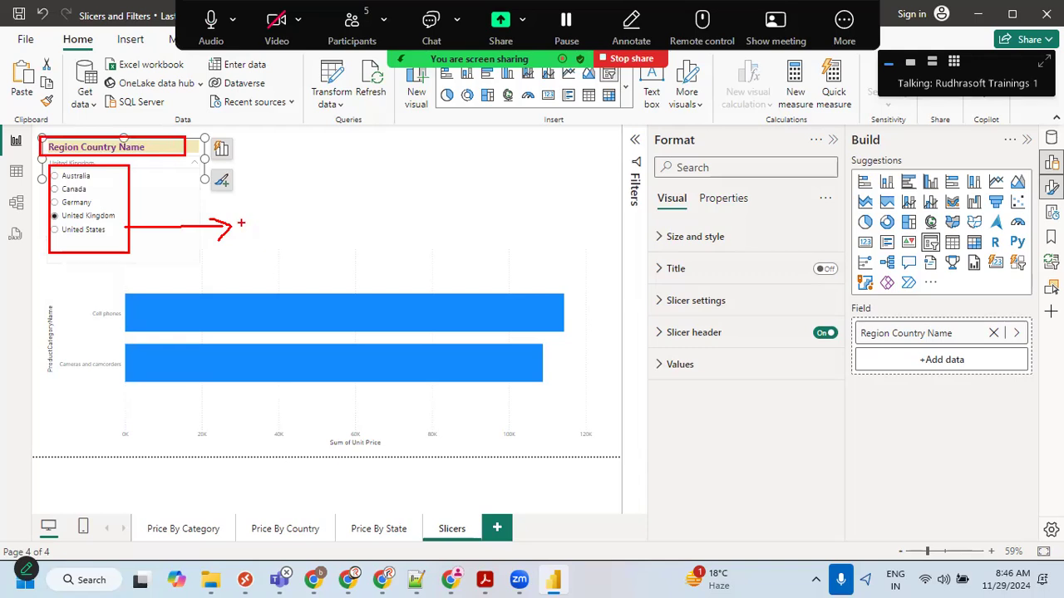
type("Values")
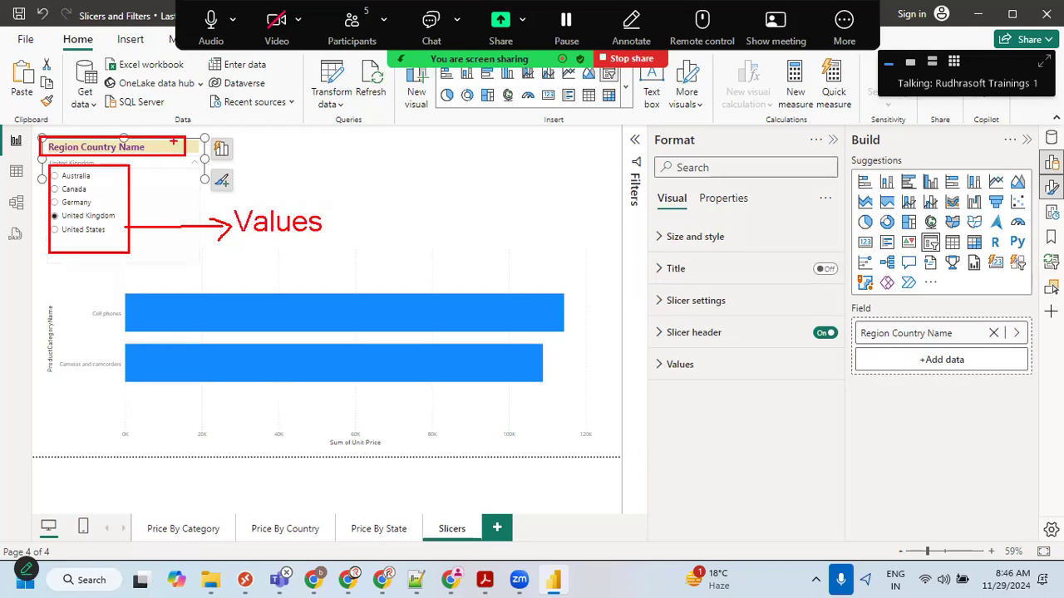
Point an annotation arrow from the slicer header to the text "Header" and mark the Header and Values labels alongside the matching format settings.
left_click_drag(174, 142, 315, 143)
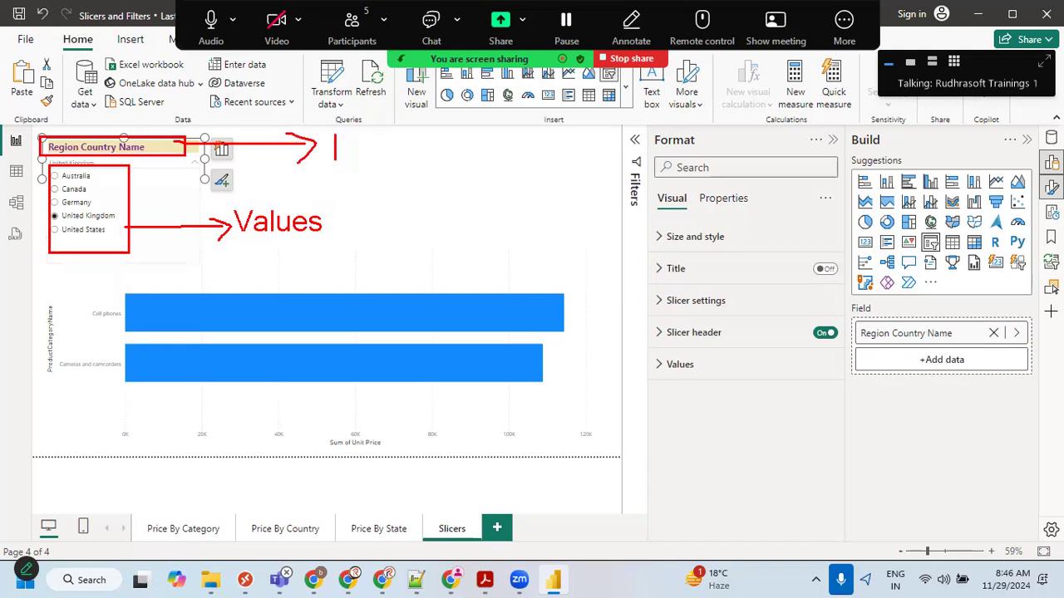
type("der")
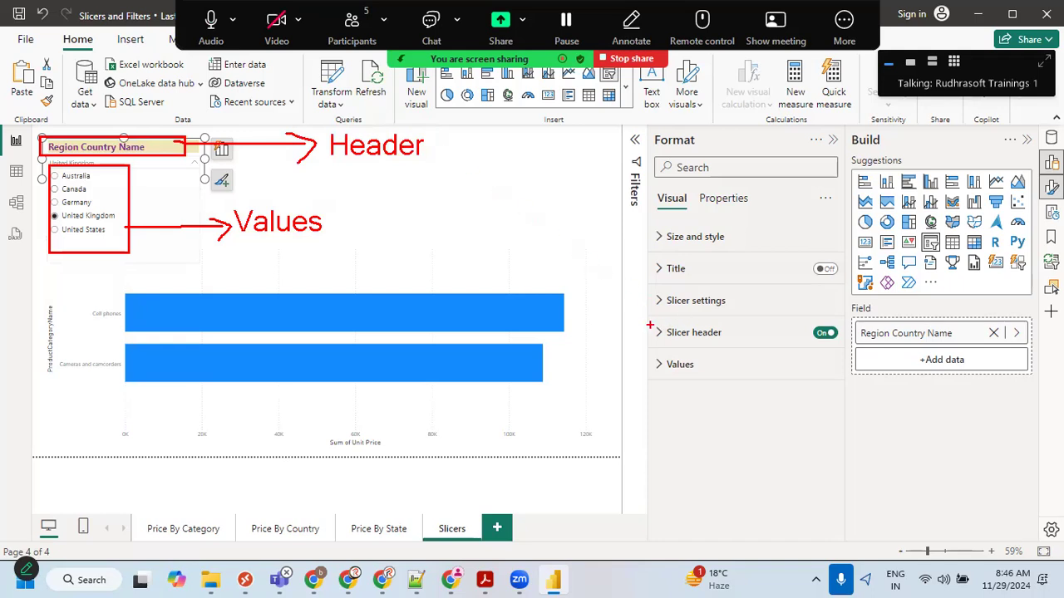
left_click_drag(430, 143, 504, 93)
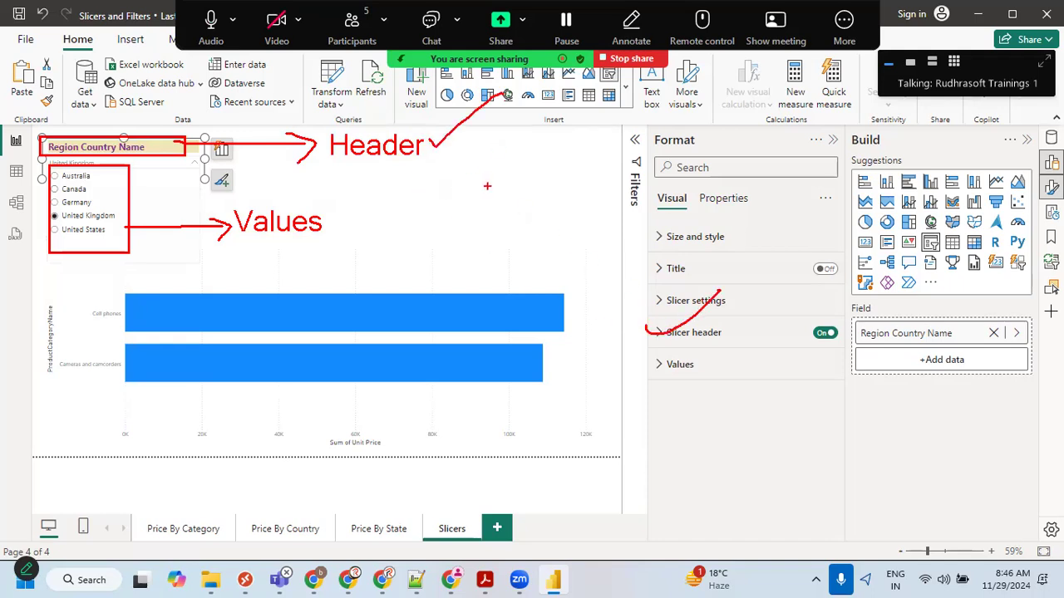
left_click_drag(238, 247, 308, 247)
mouse_move(720, 359)
left_mouse_down()
mouse_move(665, 356)
mouse_move(744, 383)
left_mouse_up()
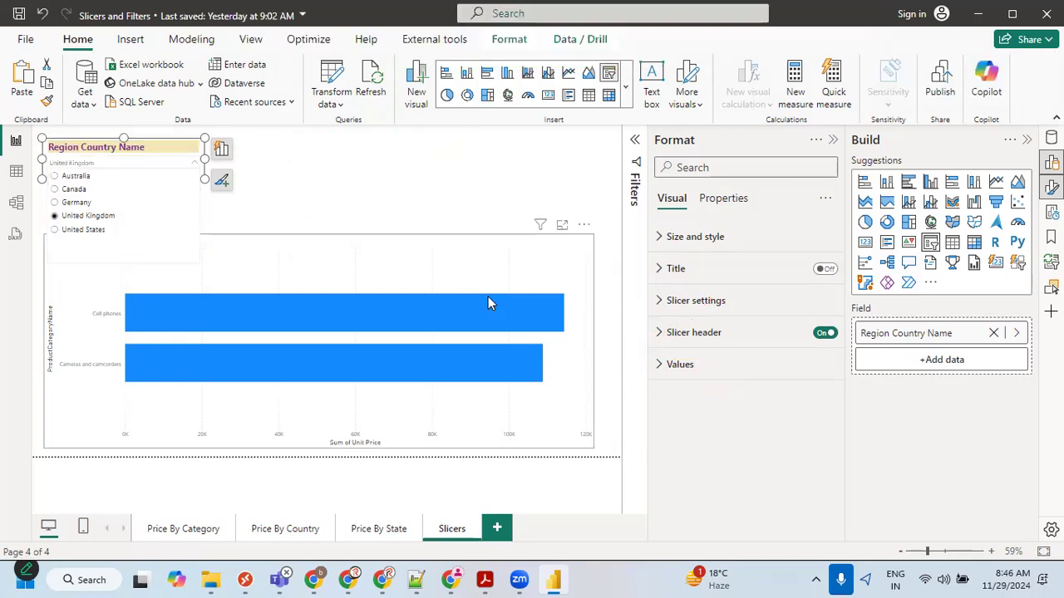
Set the font color of the Region Country Name slicer's values to black.
left_click(665, 371)
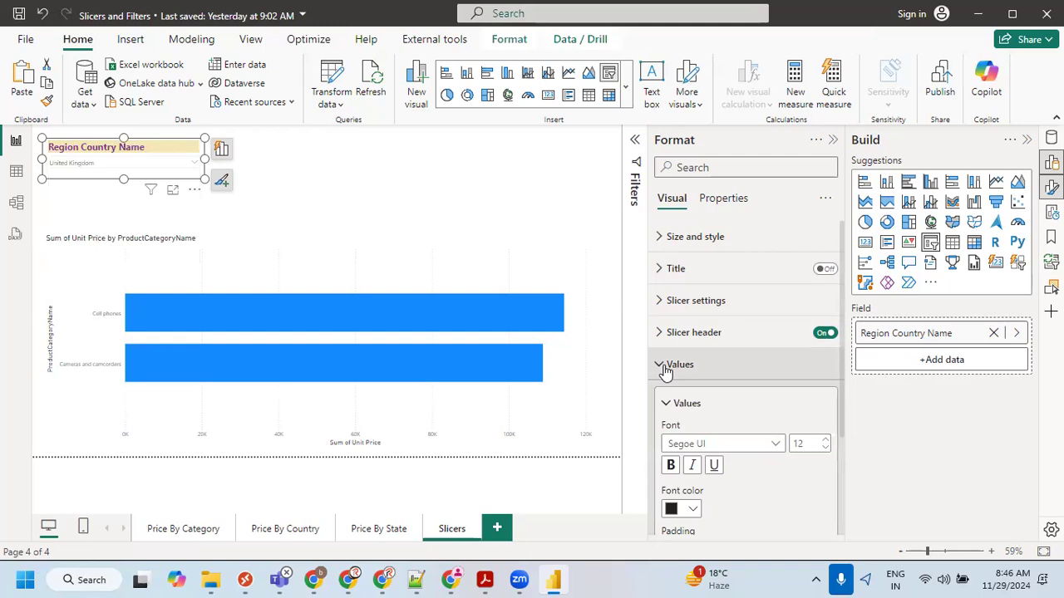
left_click(703, 407)
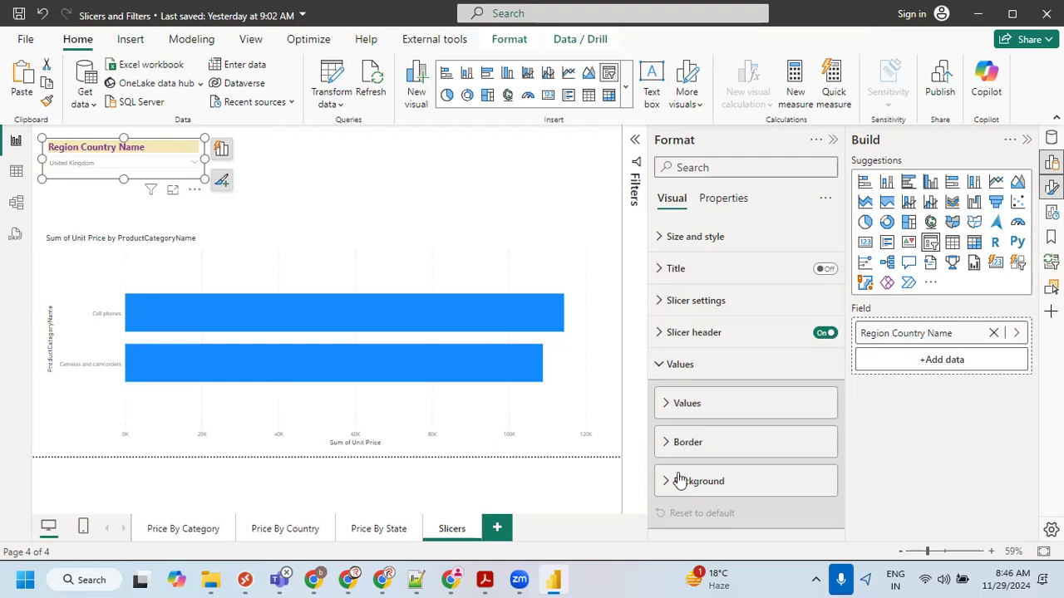
left_click(666, 405)
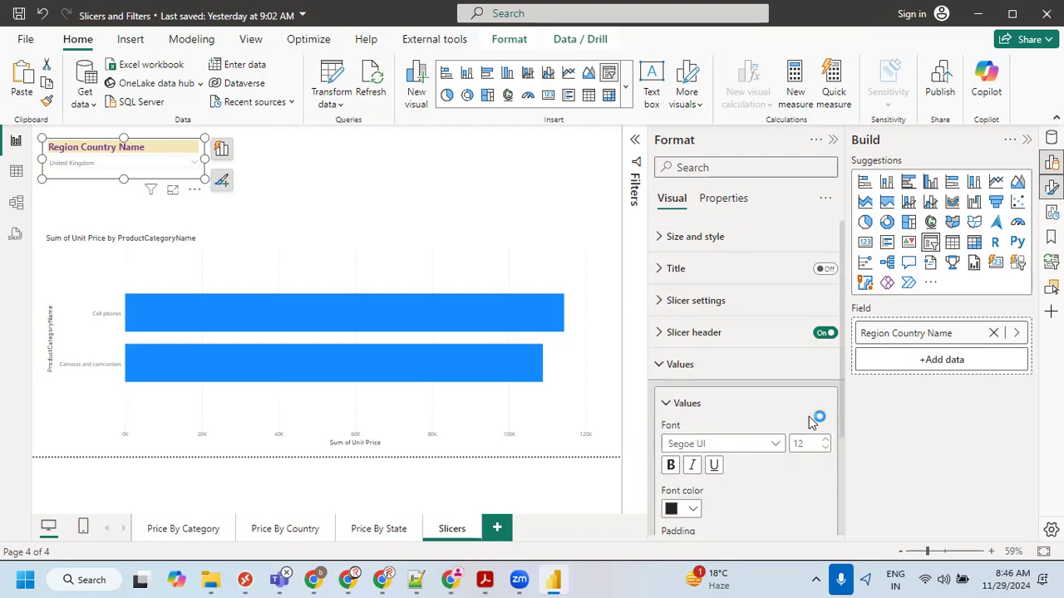
scroll(816, 420, "down", 2)
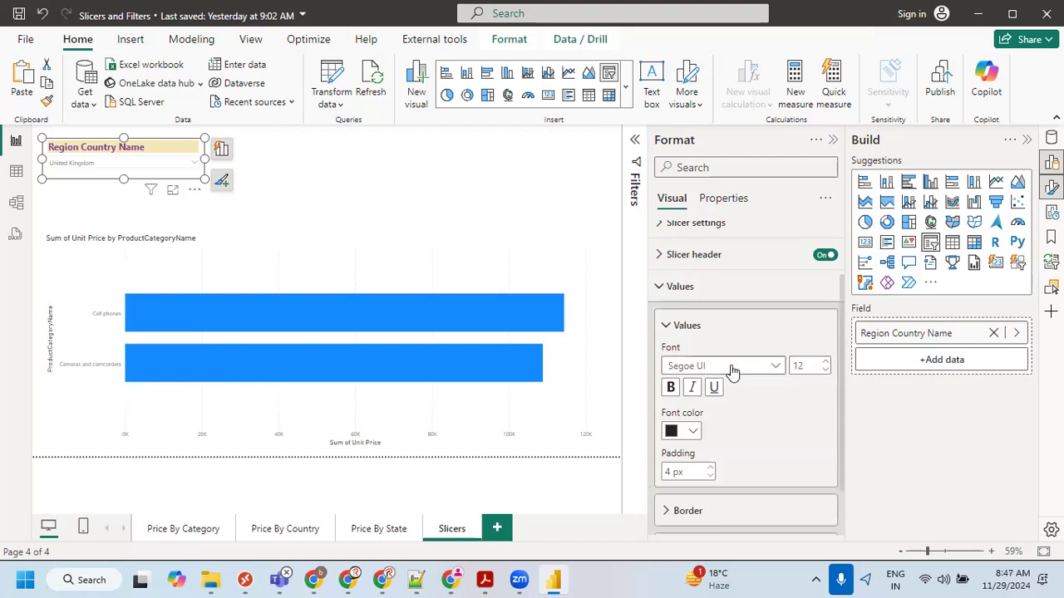
left_click(693, 431)
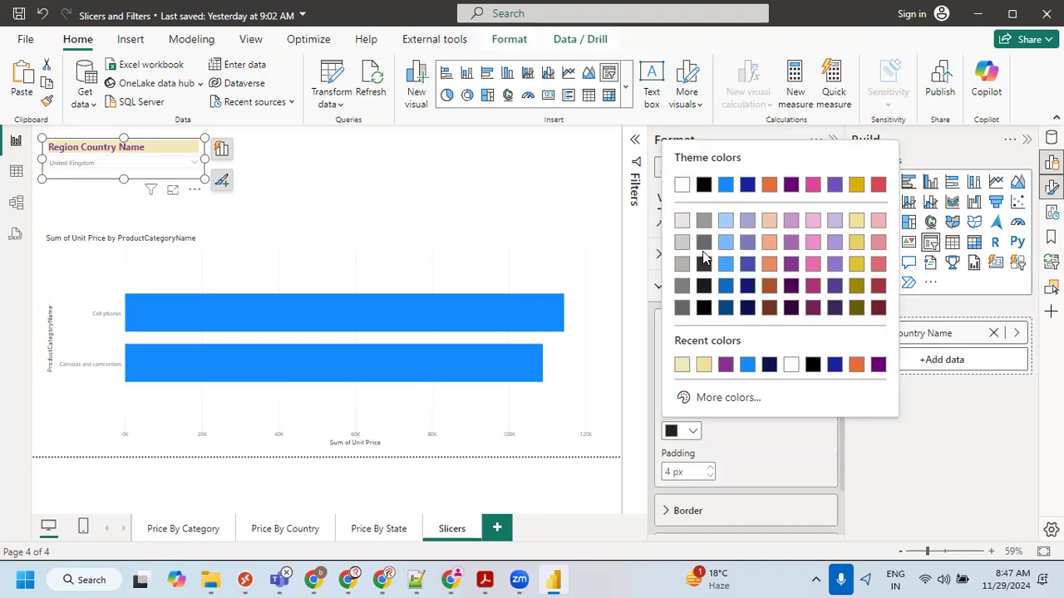
left_click(704, 309)
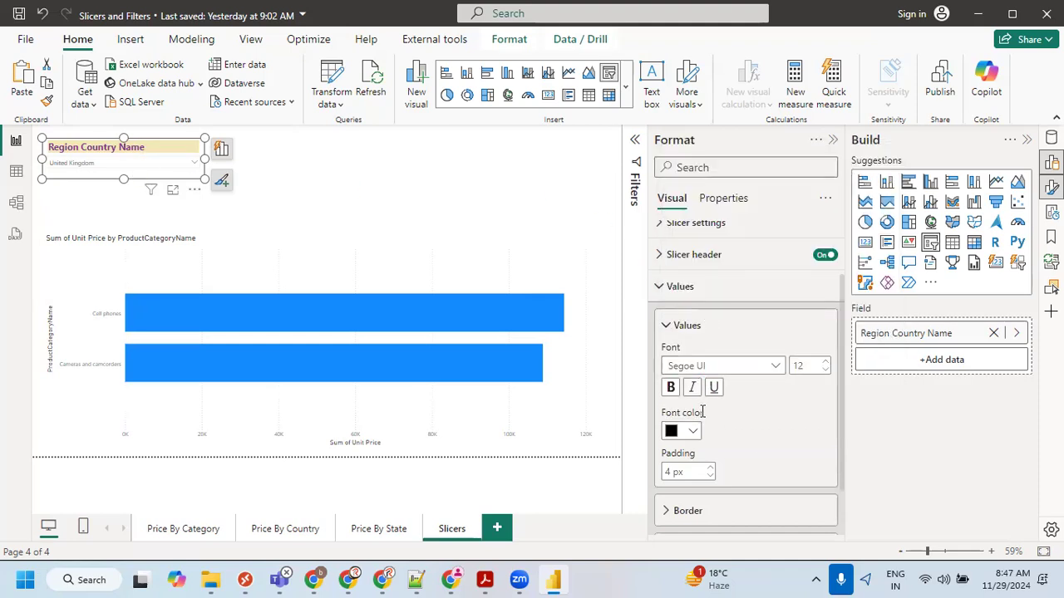
scroll(754, 435, "down", 2)
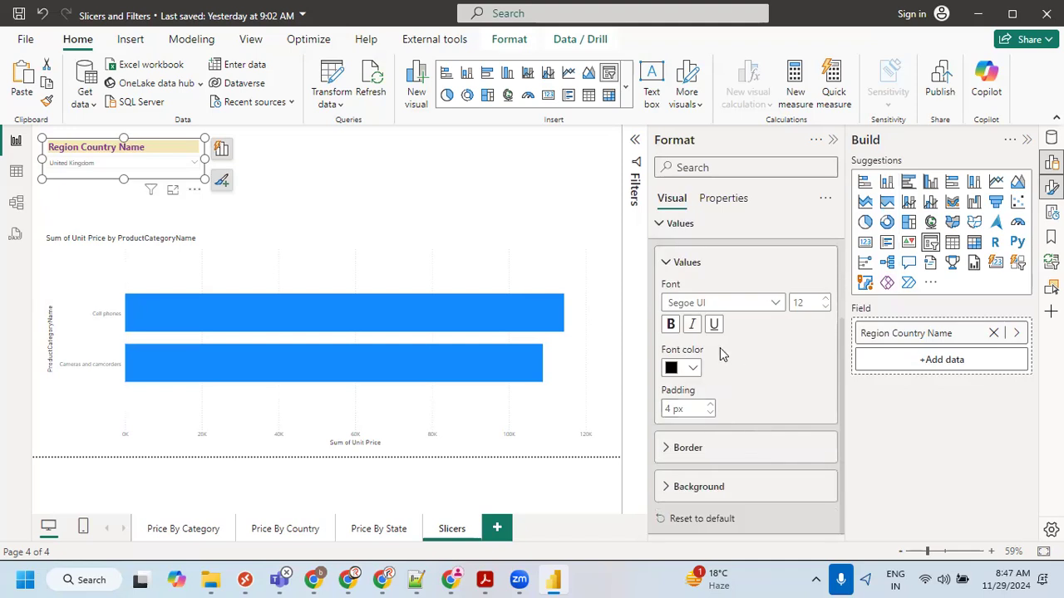
Select Canada in the Region Country Name slicer and set the font size of its values to 13.
left_click(197, 148)
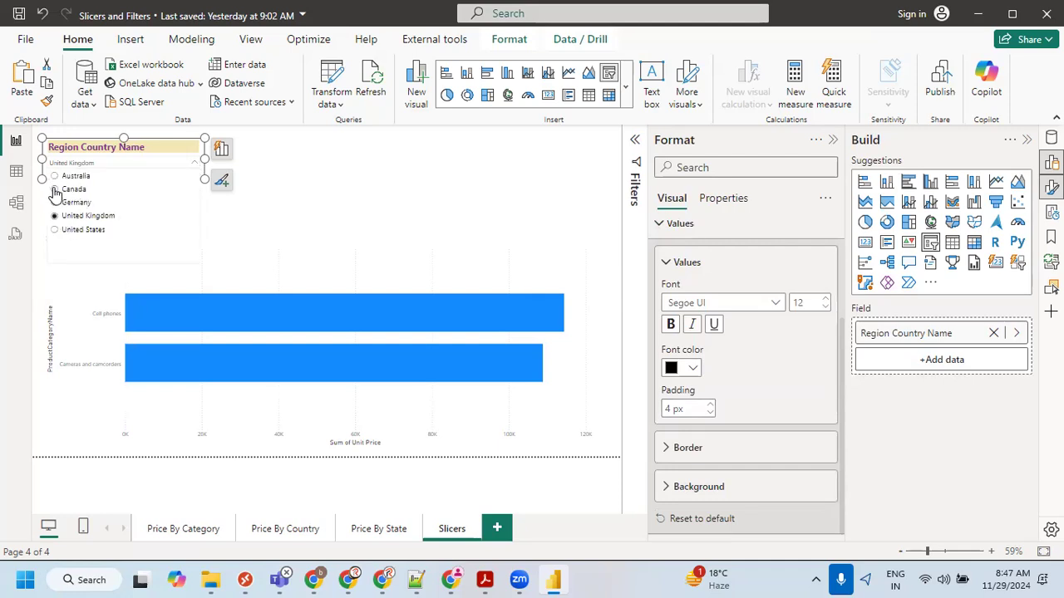
left_click(56, 190)
left_click(197, 163)
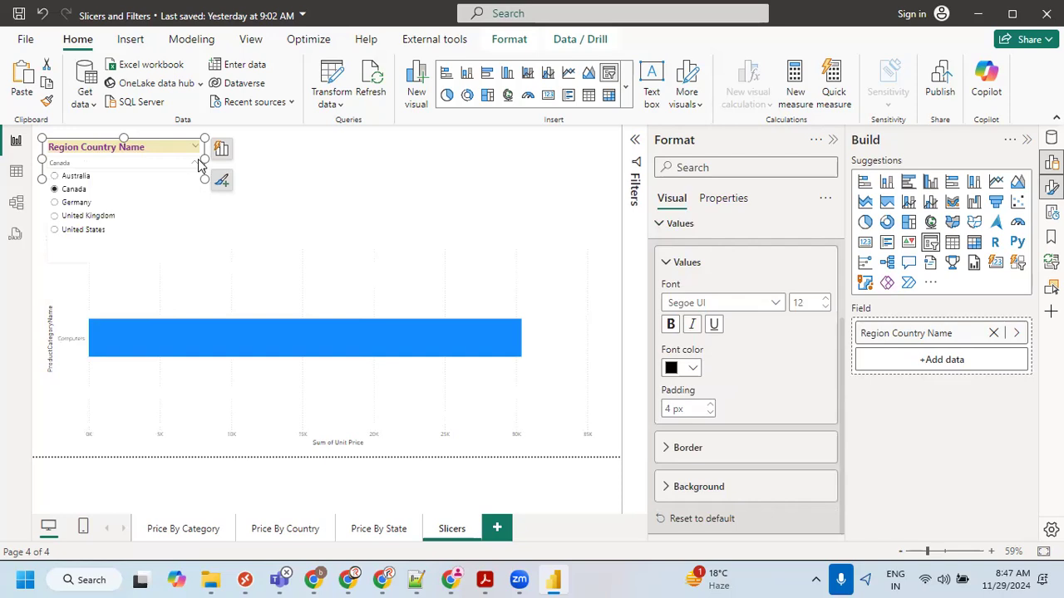
left_click(145, 150)
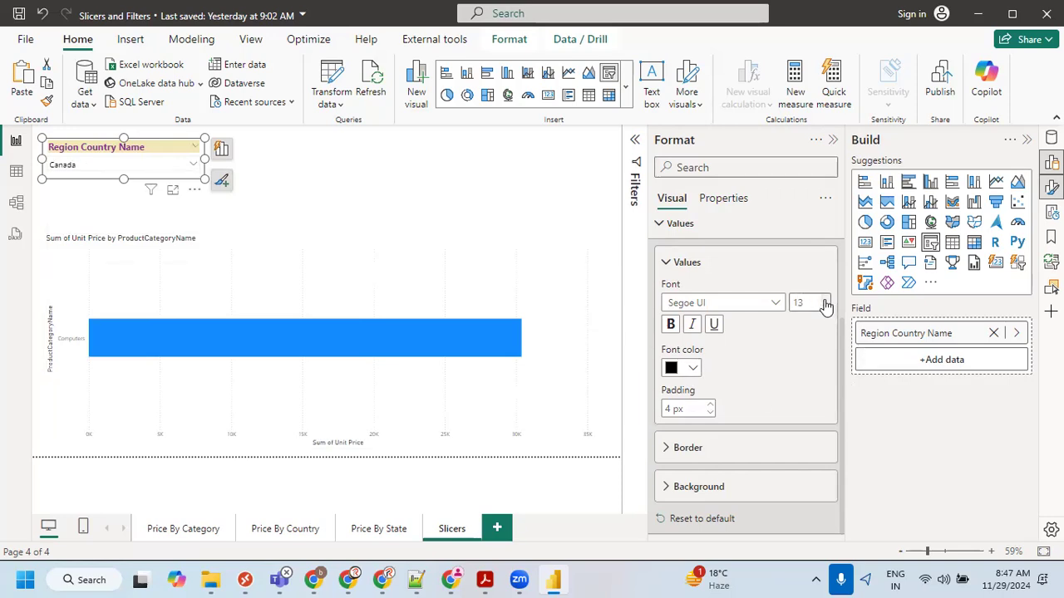
left_click(193, 164)
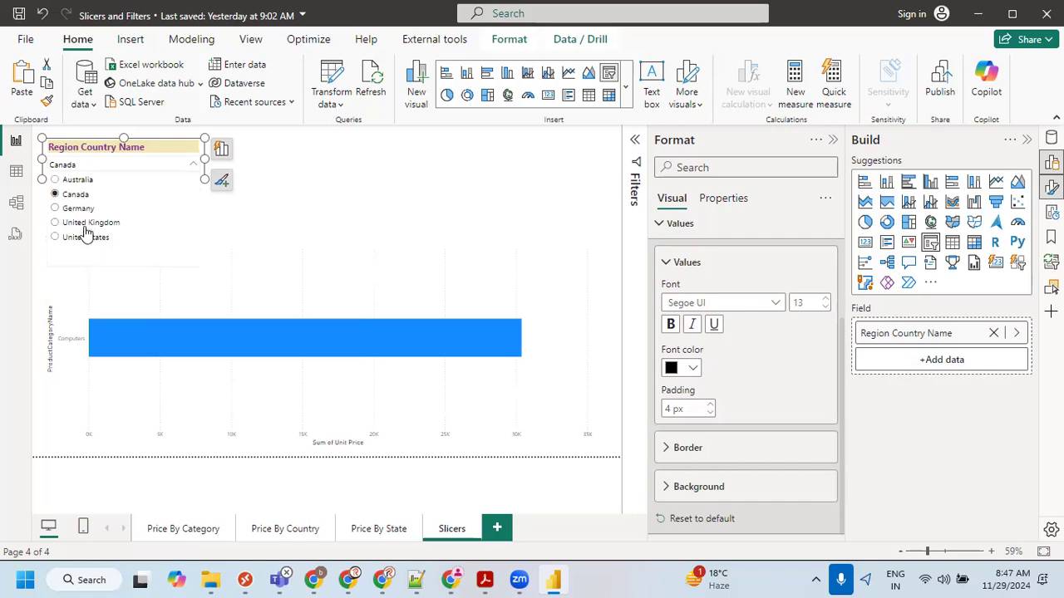
Try bold, italic and underline on the slicer's values, checking the country list after each change.
left_click(670, 325)
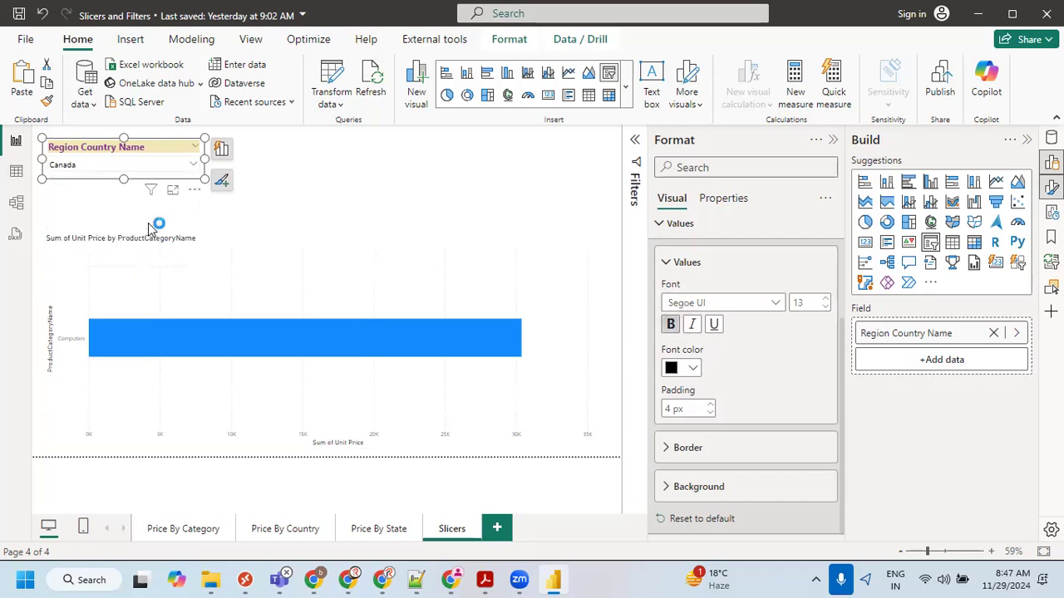
left_click(193, 164)
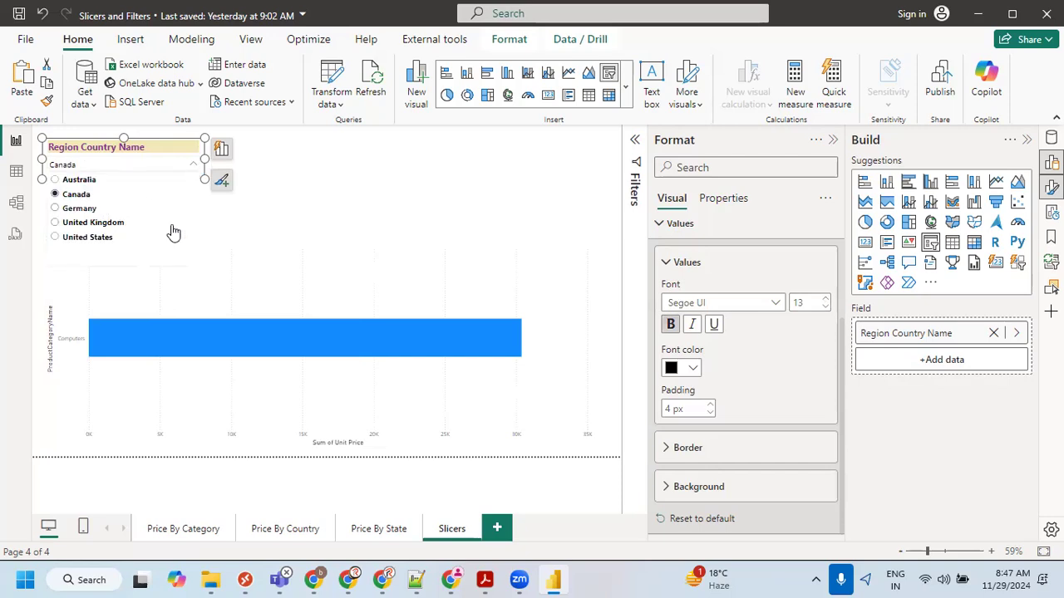
left_click(692, 324)
left_click(193, 164)
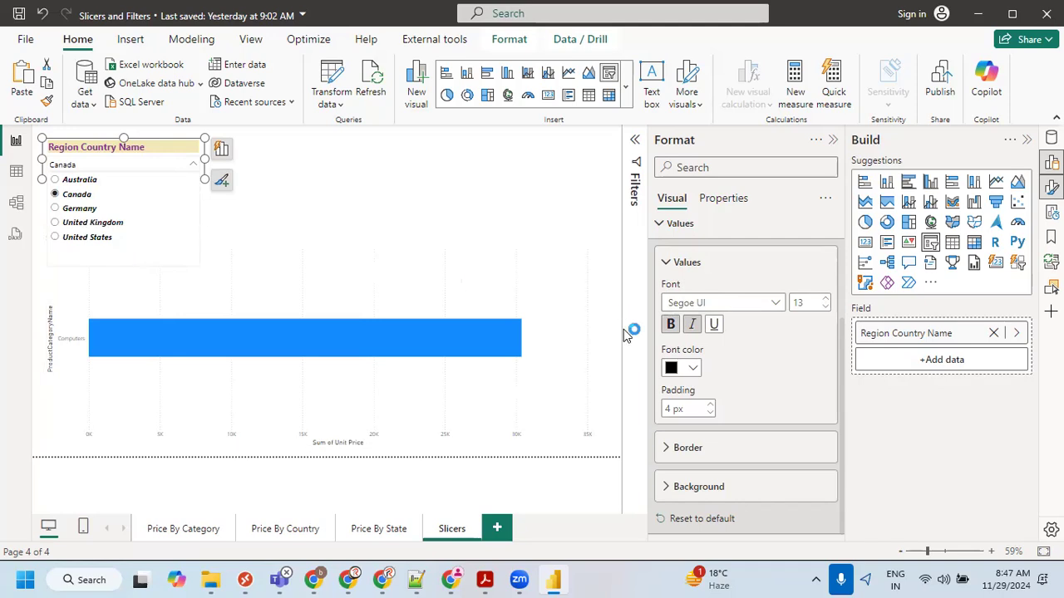
left_click(713, 325)
left_click(193, 164)
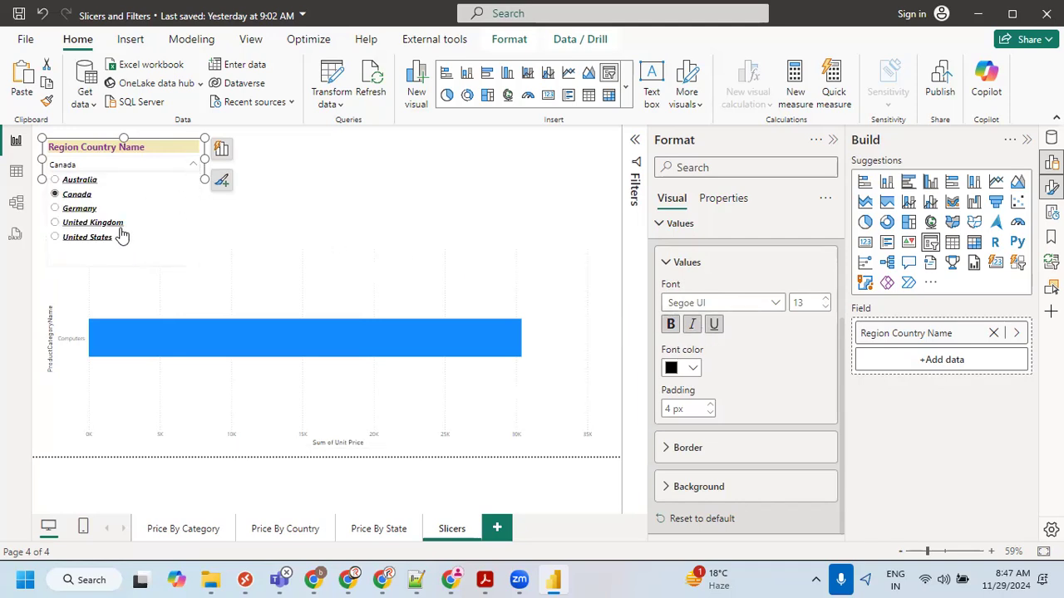
Remove the bold, italic and underline formatting from the slicer's values and check the country list.
left_click(717, 324)
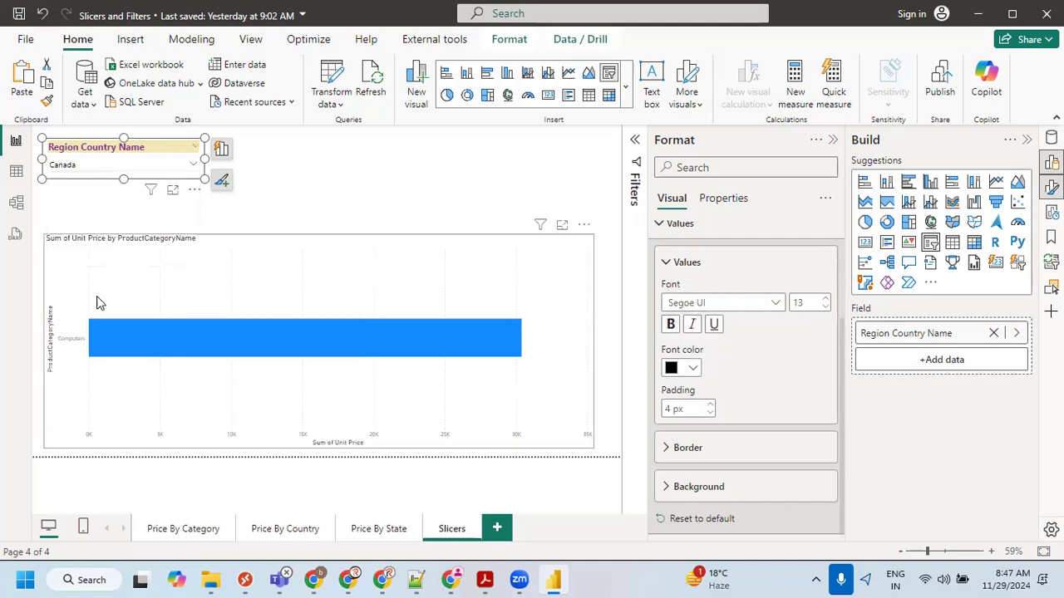
left_click(108, 169)
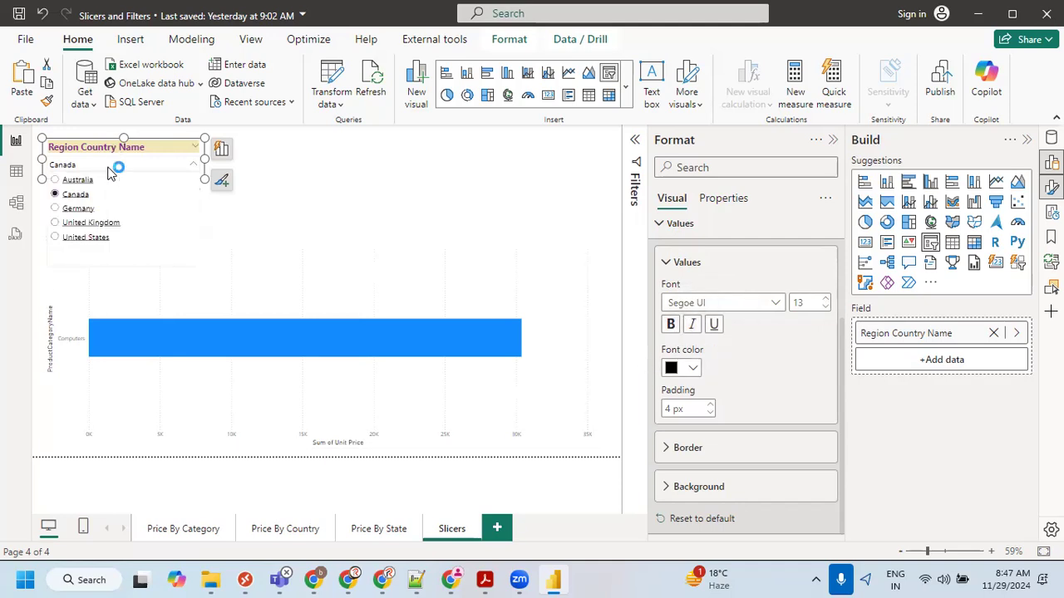
left_click(714, 325)
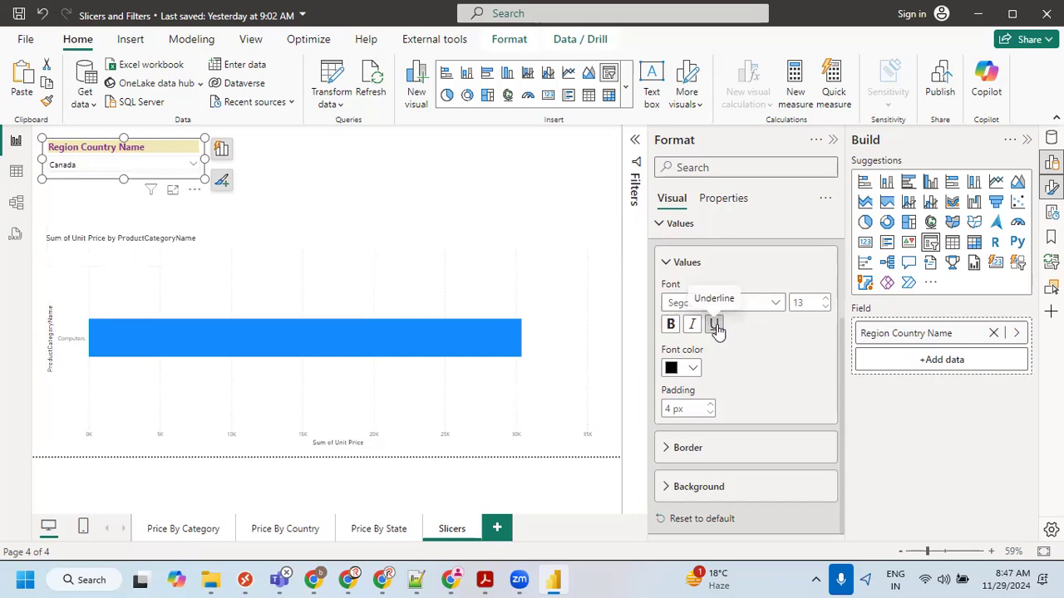
left_click(137, 165)
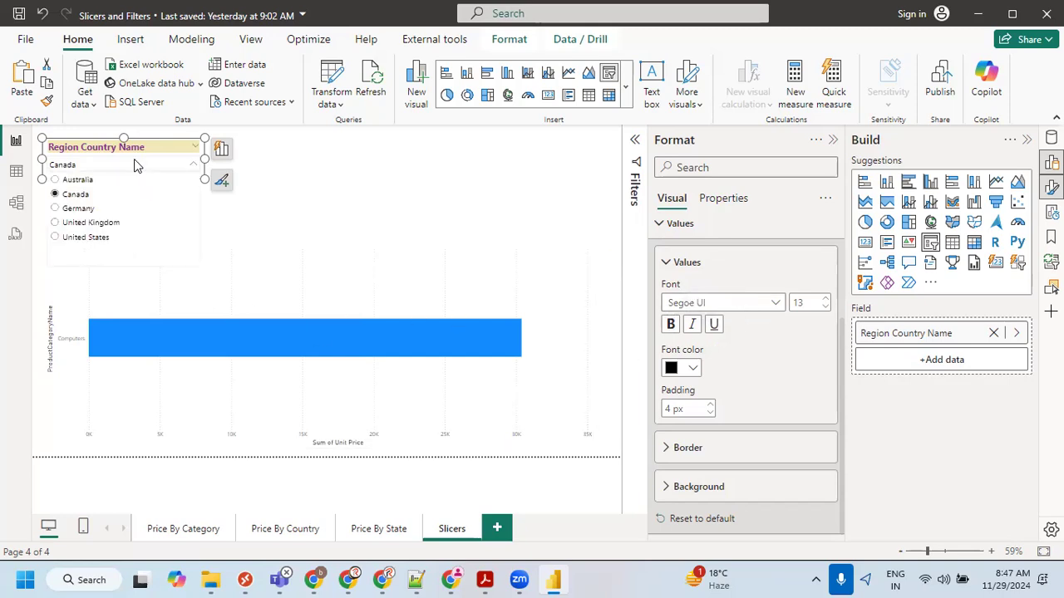
Set the padding of the slicer's values to 0 px and check the spacing of the expanded country list.
left_click(764, 376)
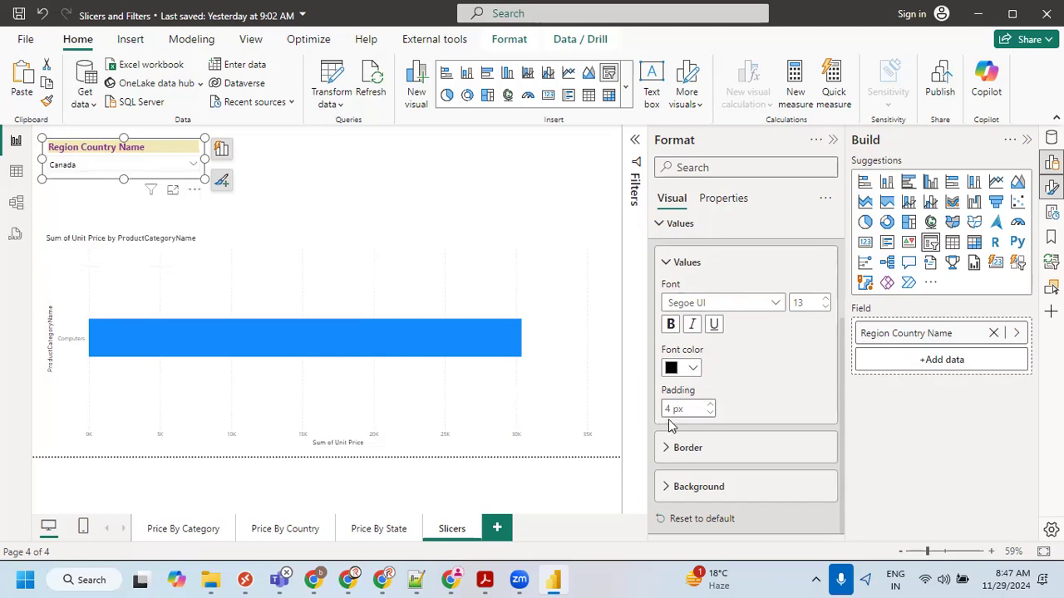
left_click(136, 170)
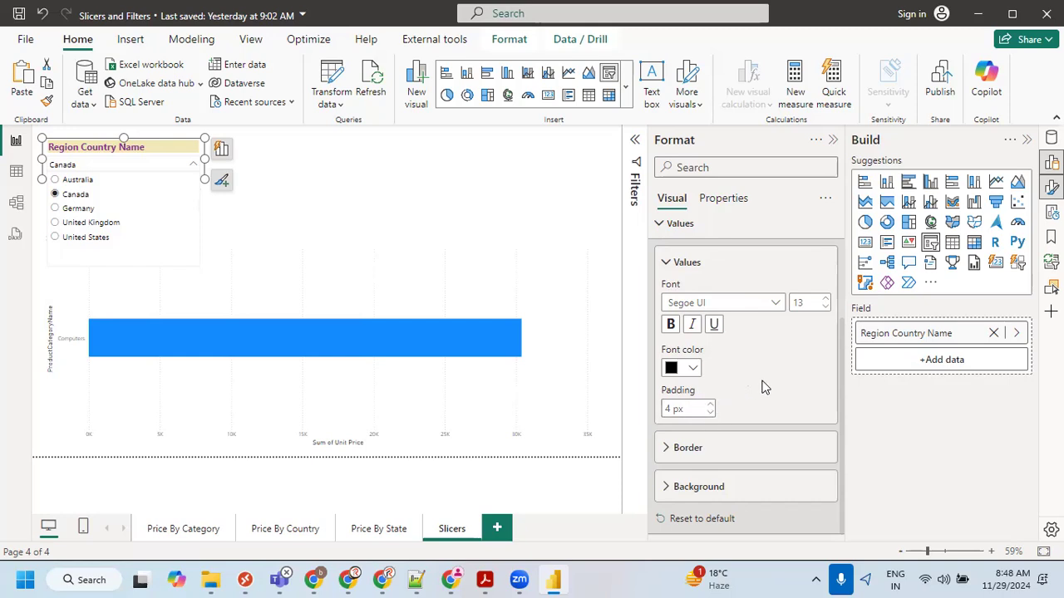
left_click(690, 409)
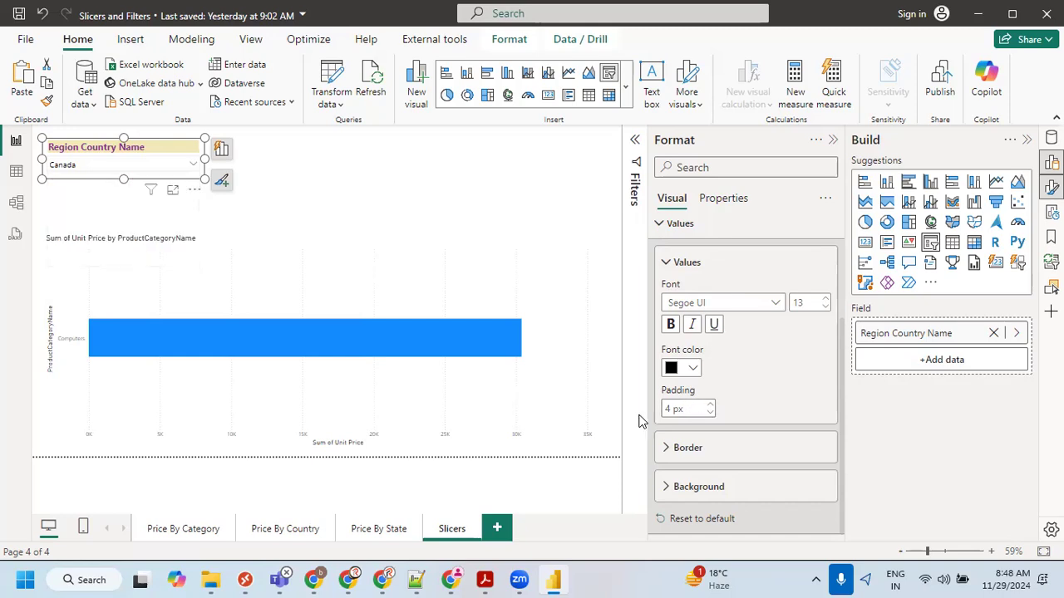
left_click(711, 412)
left_click(711, 413)
left_click(711, 412)
left_click(193, 166)
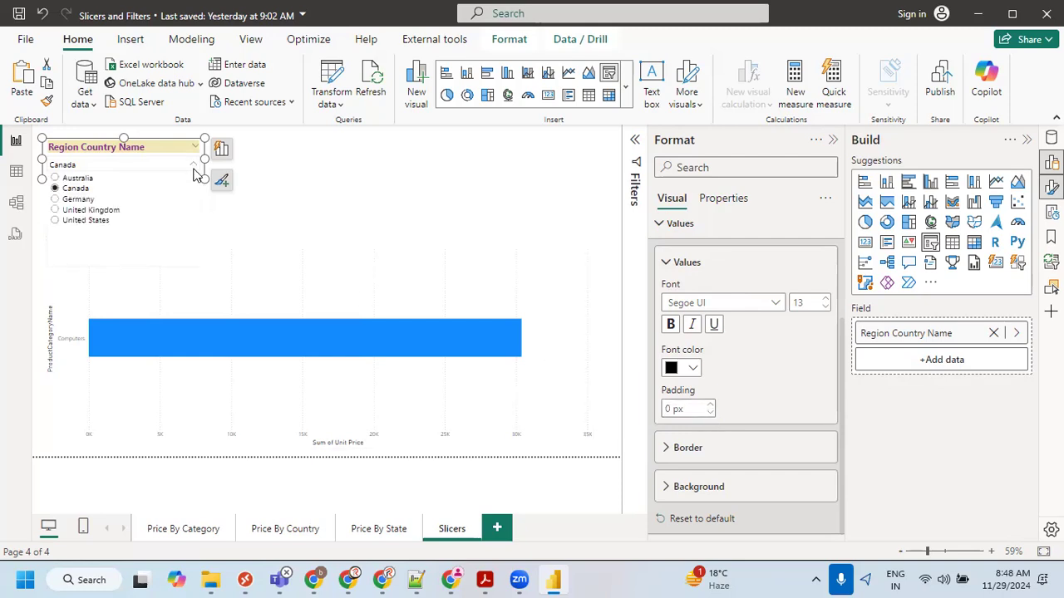
left_click(520, 261)
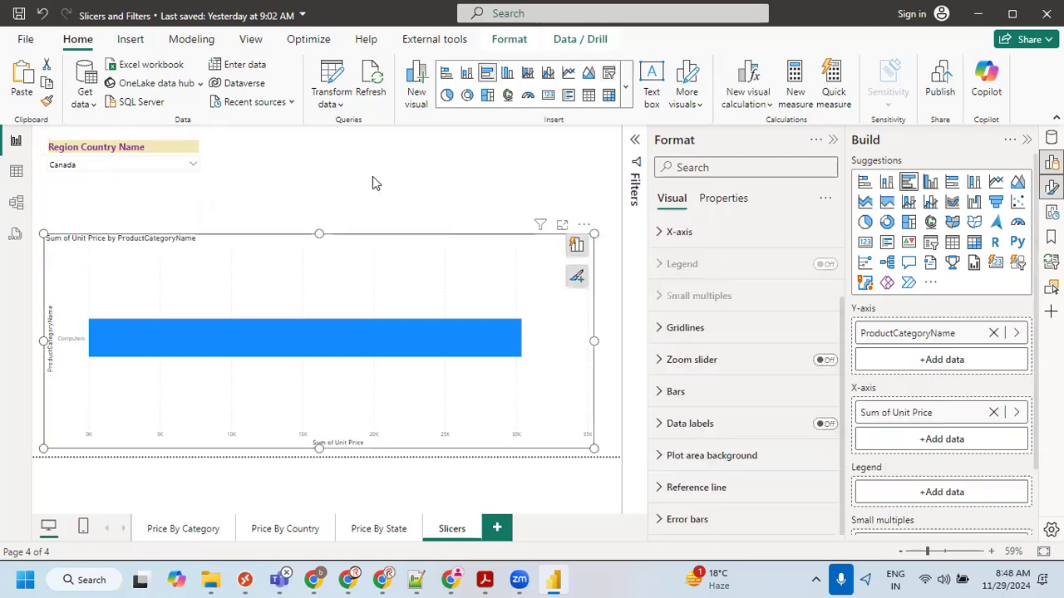
left_click(235, 175)
left_click(194, 165)
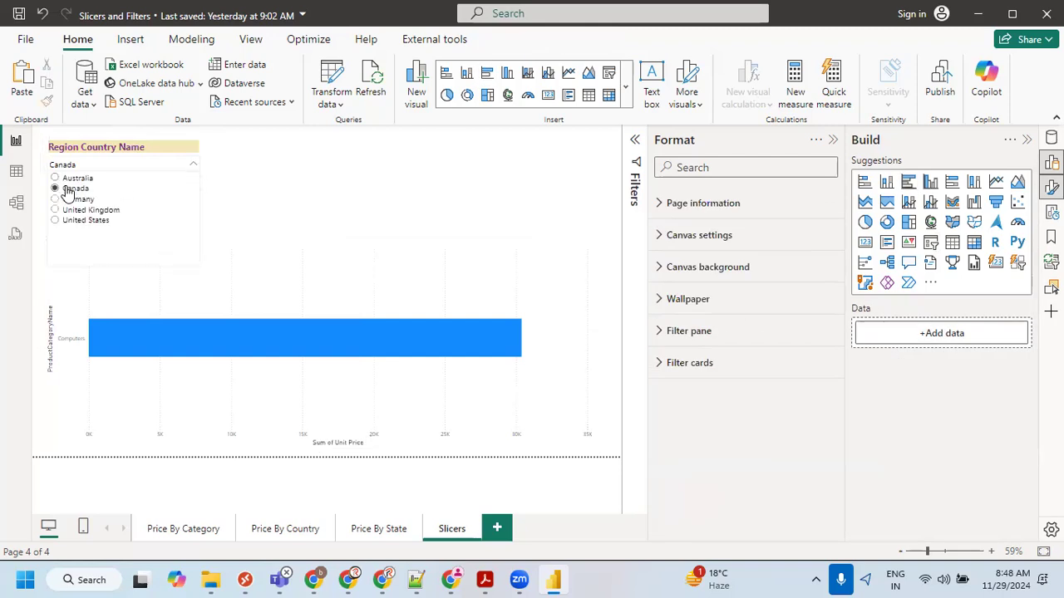
Reselect the Region Country Name slicer and increase the padding of its values.
left_click(140, 149)
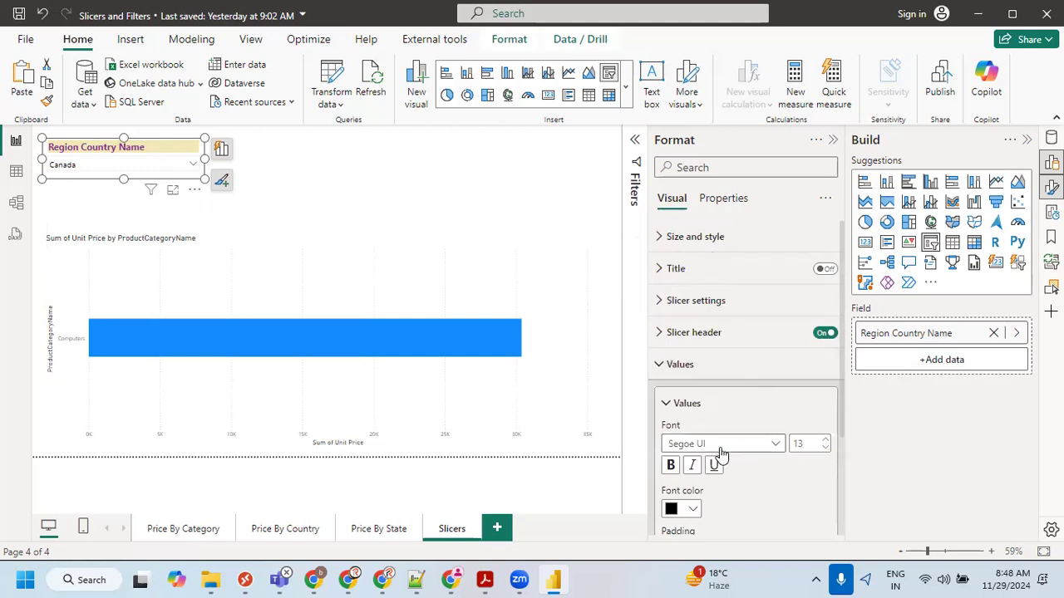
left_click(689, 402)
left_click(689, 404)
scroll(706, 433, "down", 3)
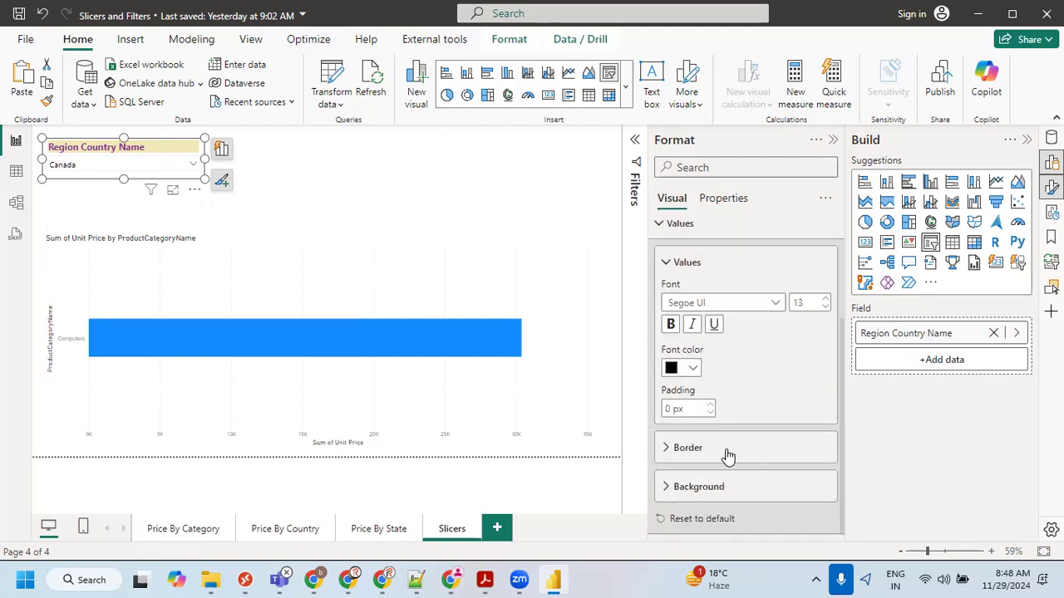
left_click(710, 406)
left_click(675, 265)
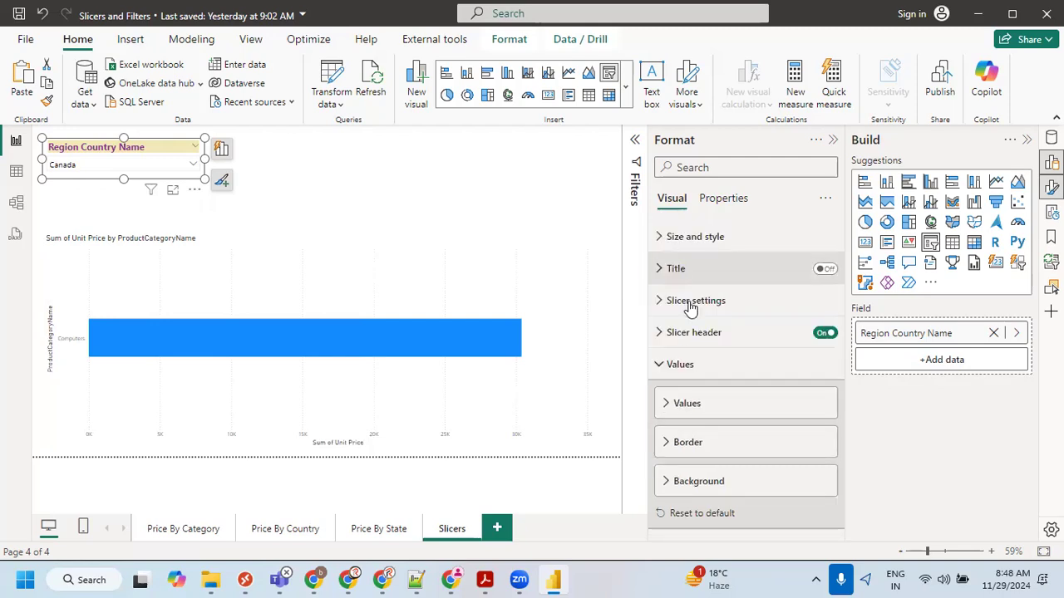
Review the border options for the slicer's values and open their background color setting.
left_click(684, 446)
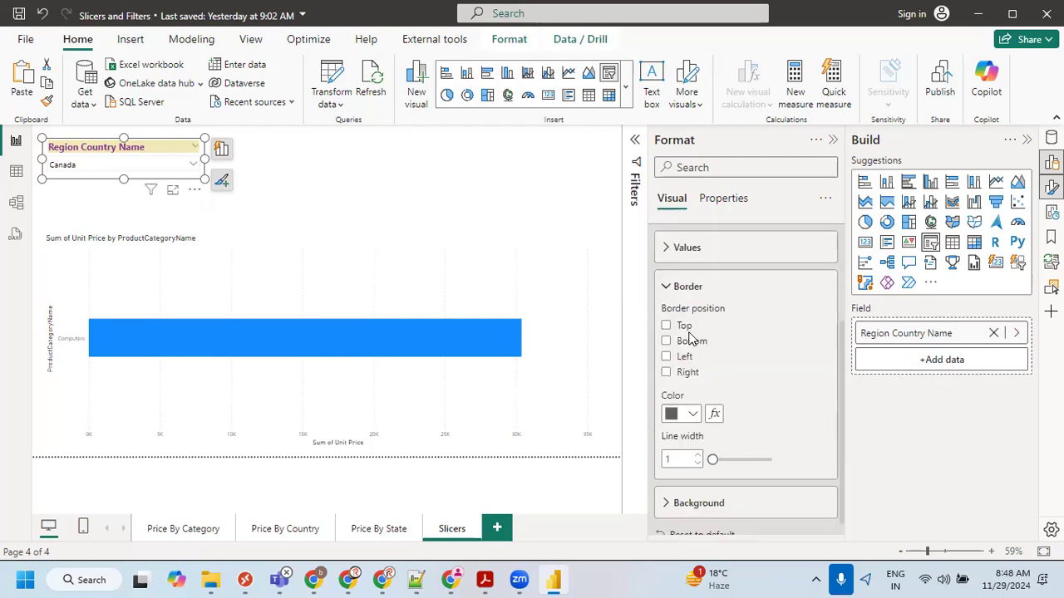
left_click(666, 286)
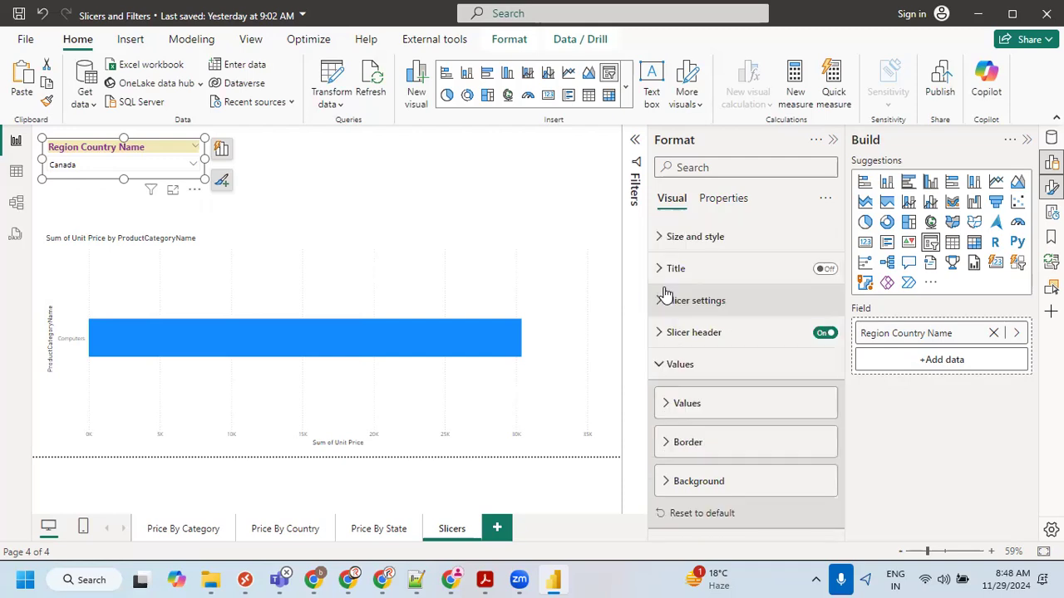
left_click(667, 482)
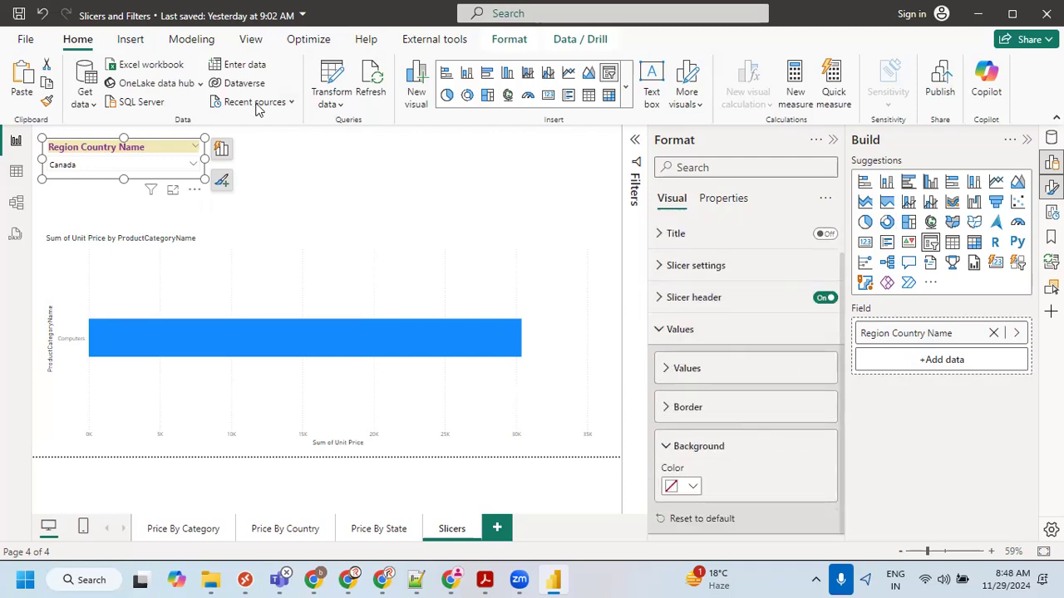
Check the slicer's expanded country list, then reselect the slicer and collapse its background and values settings.
left_click(188, 166)
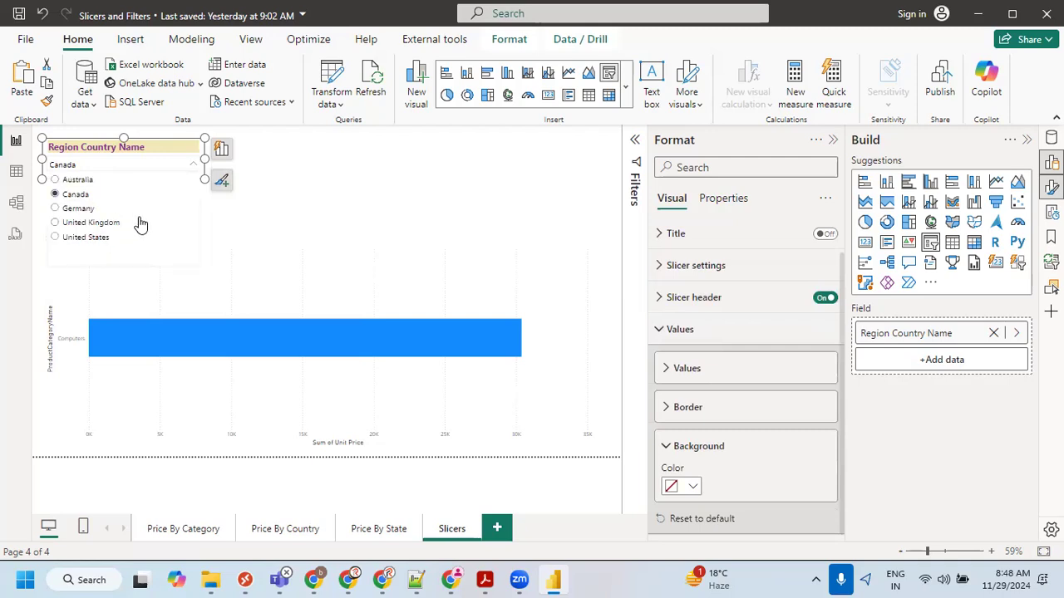
left_click(318, 221)
left_click(155, 147)
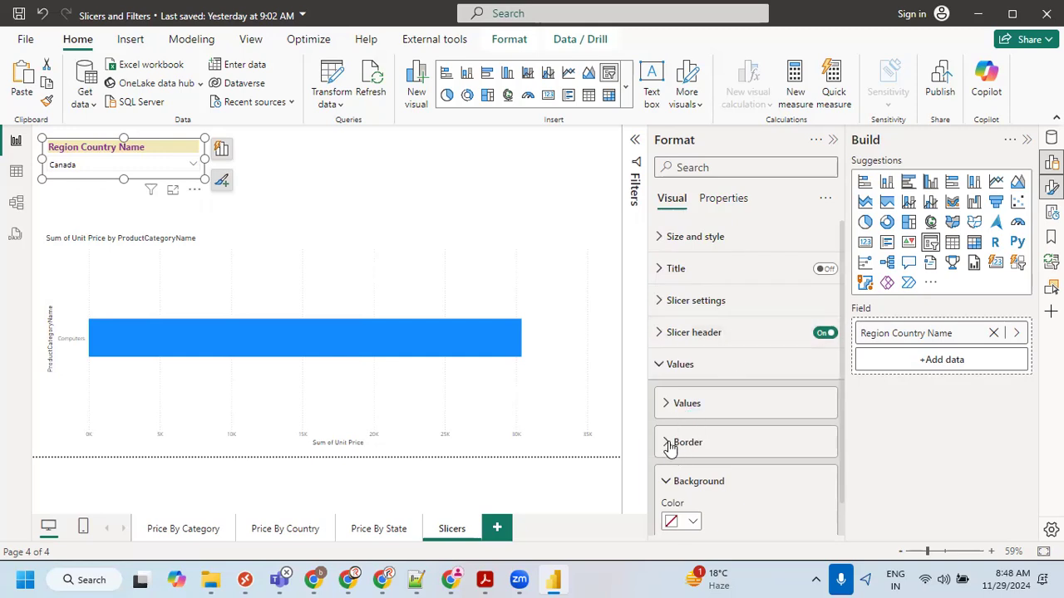
left_click(669, 481)
left_click(658, 364)
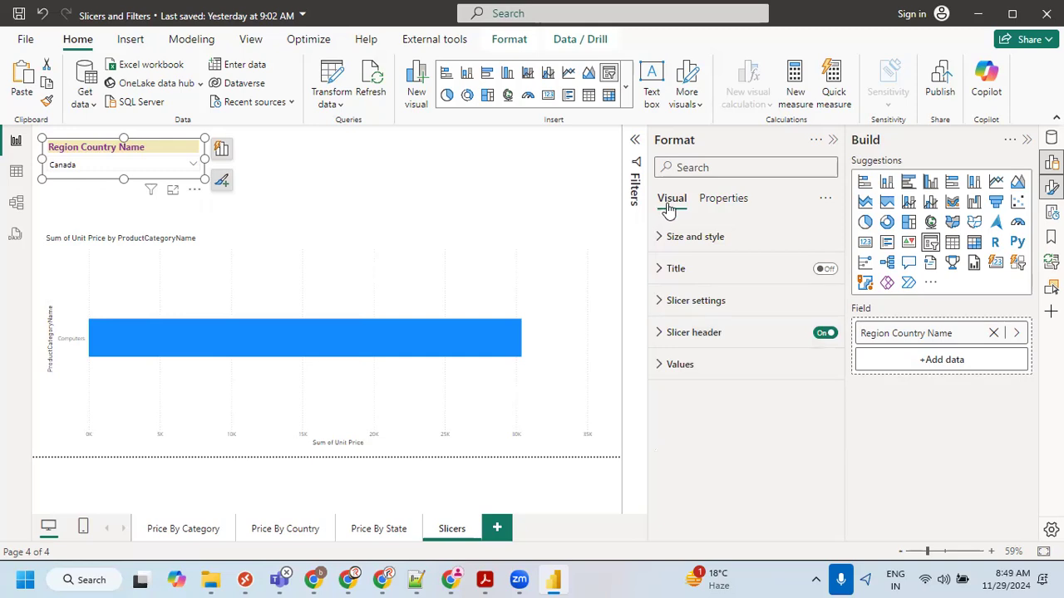
Review the slicer's data format properties, including the field the settings apply to and the format options.
left_click(715, 203)
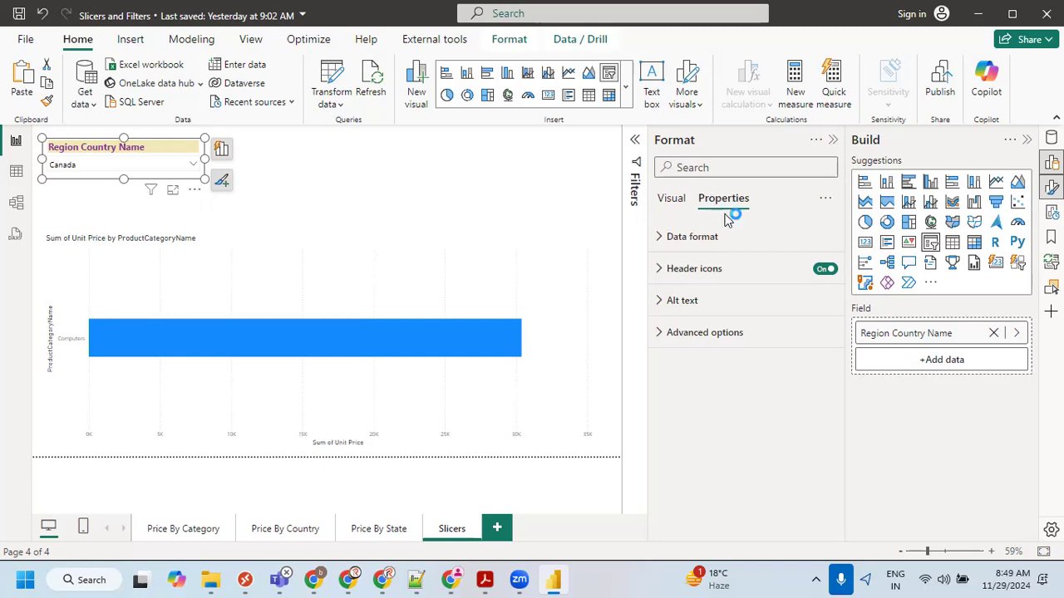
left_click(660, 239)
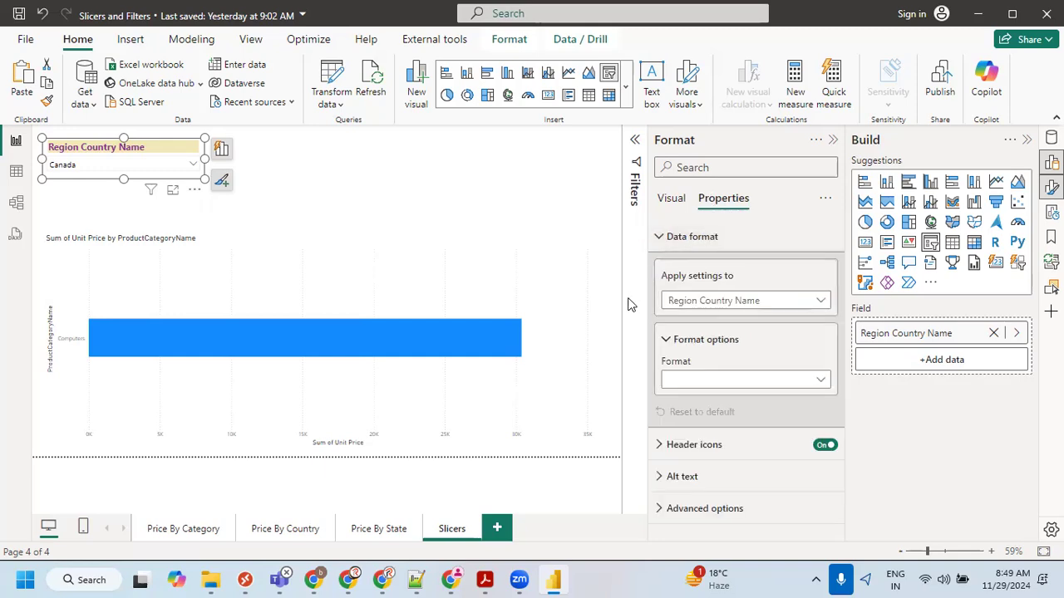
left_click(786, 300)
left_click(723, 319)
left_click(712, 380)
left_click(692, 400)
left_click(694, 340)
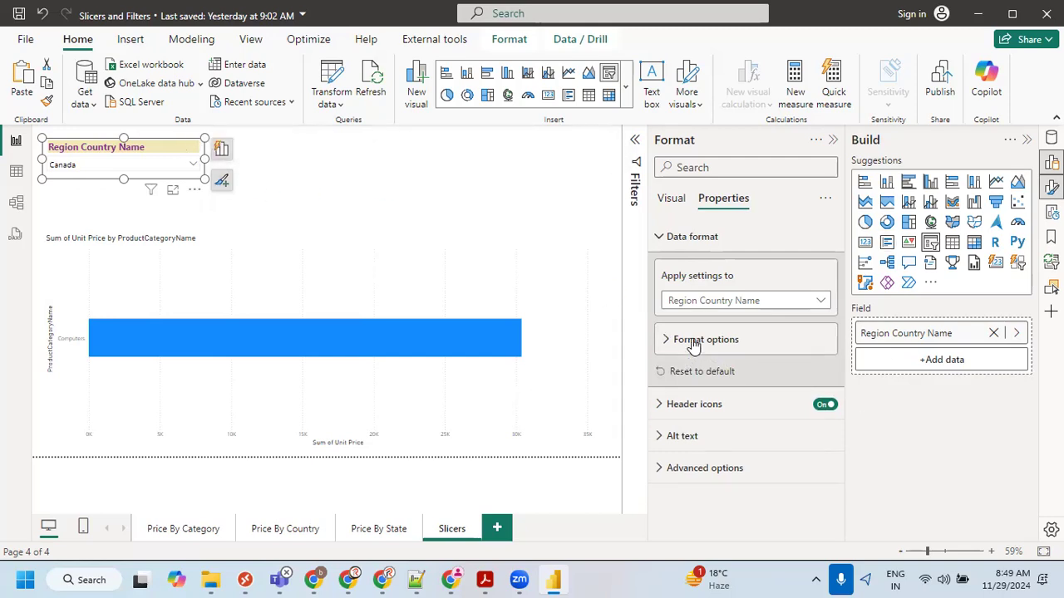
left_click(689, 238)
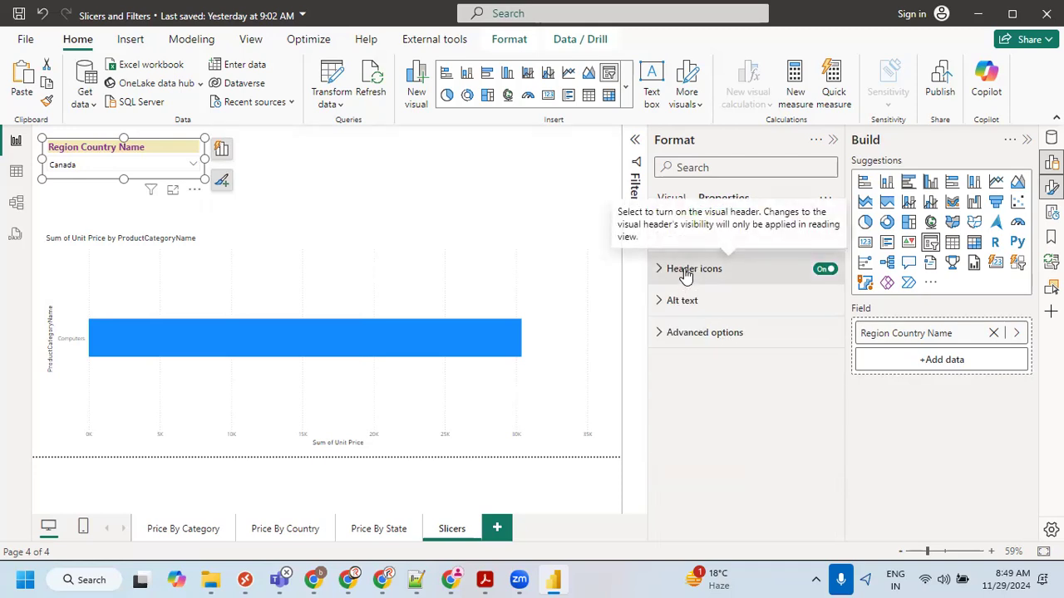
Move the Region Country Name slicer slightly down and to the right, to about 37 horizontal and 55 vertical.
left_click(299, 187)
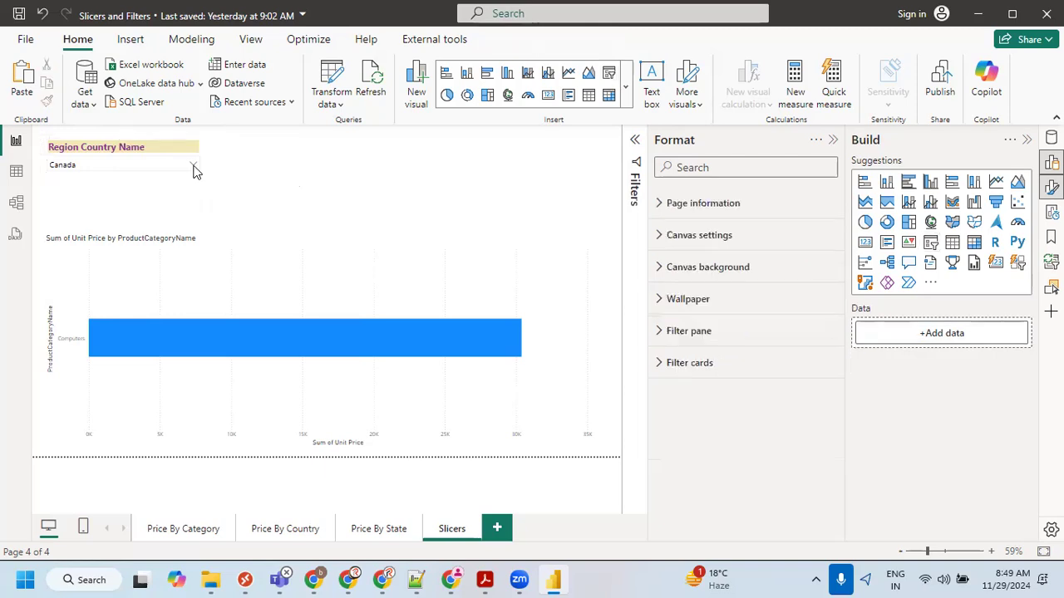
mouse_move(153, 195)
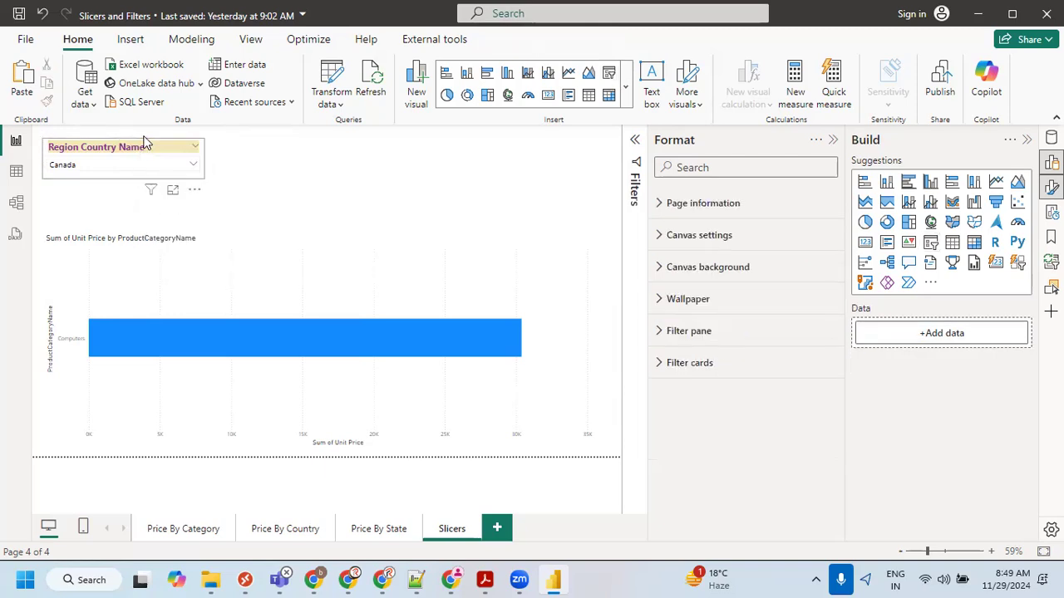
left_click(153, 162)
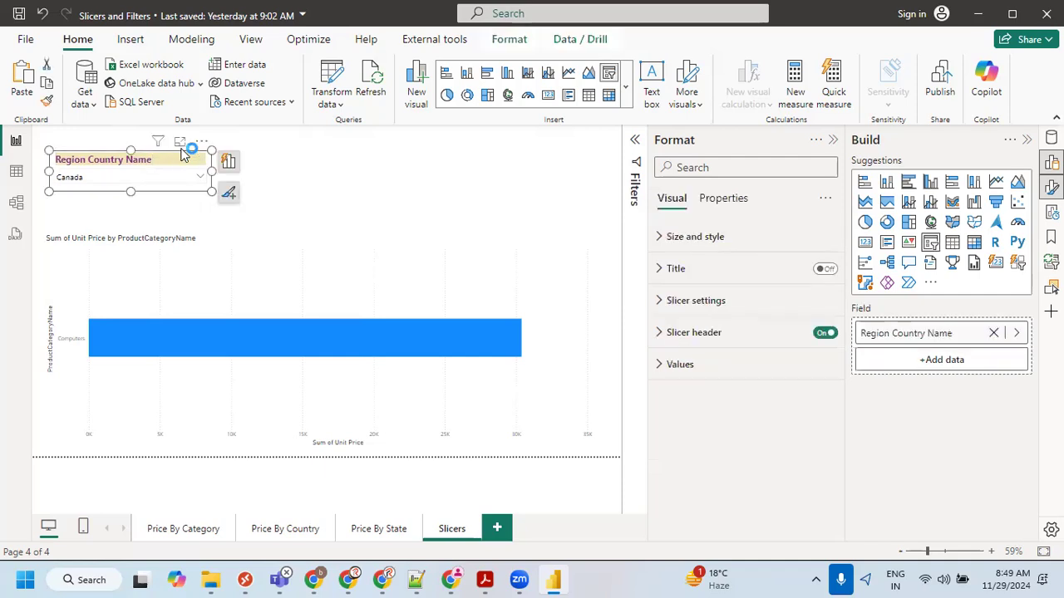
mouse_move(158, 143)
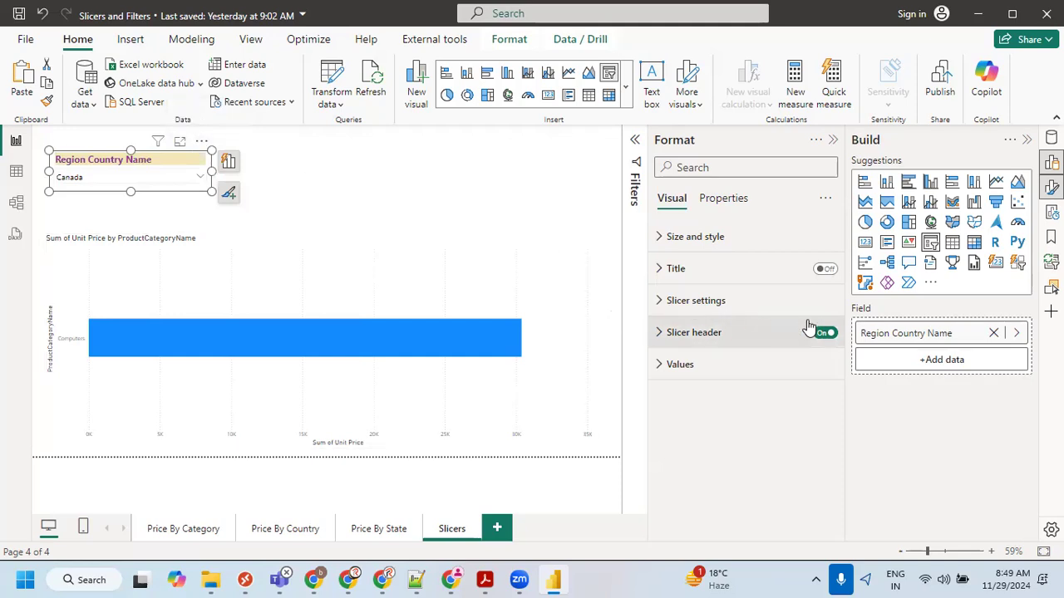
Examine the slicer's advanced options, alt text and data format properties, then return to its visual settings.
left_click(723, 202)
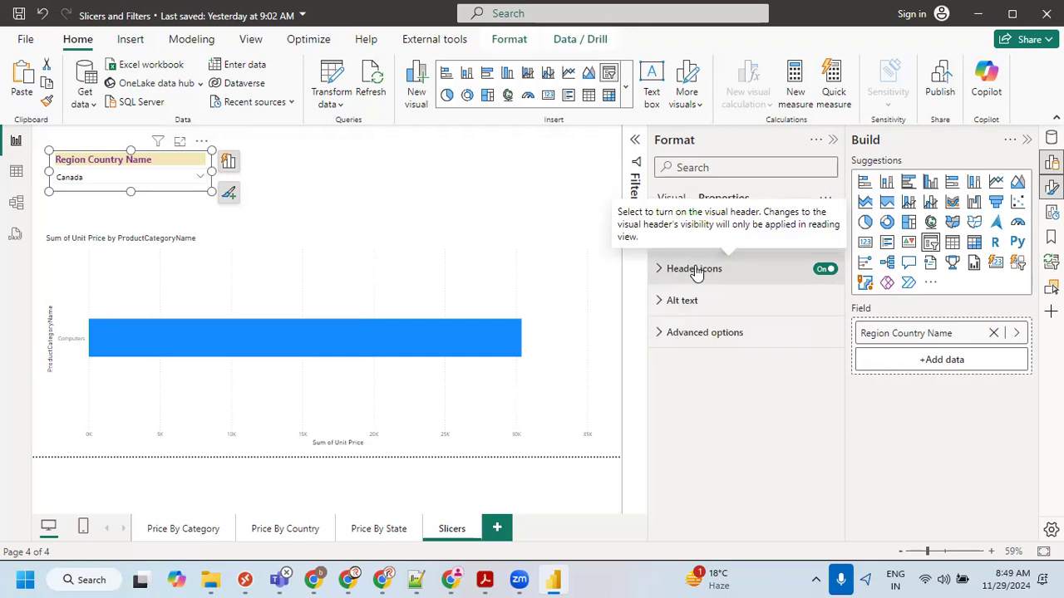
left_click(695, 336)
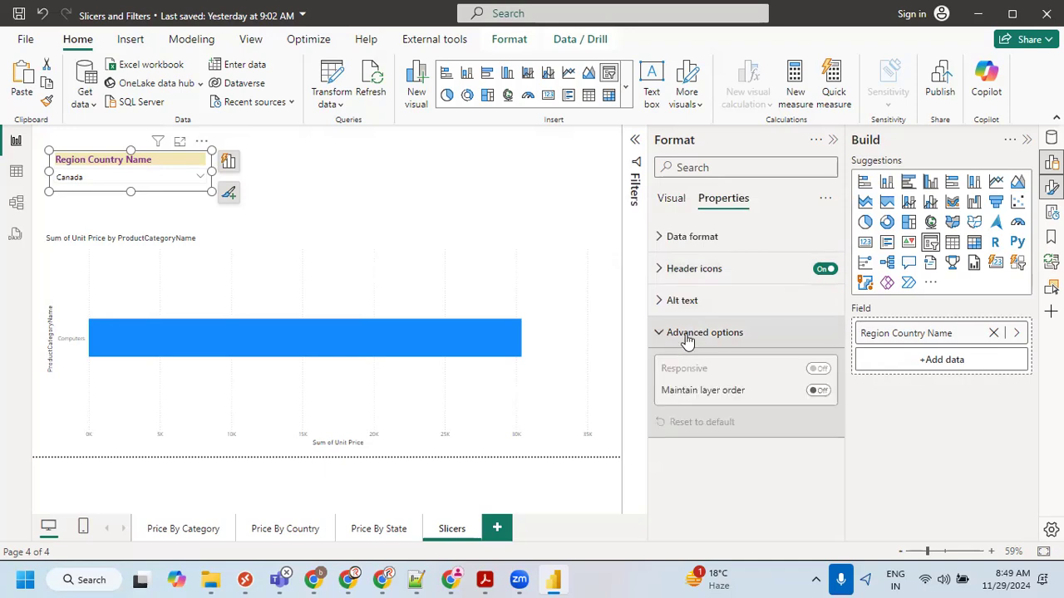
left_click(701, 334)
left_click(683, 302)
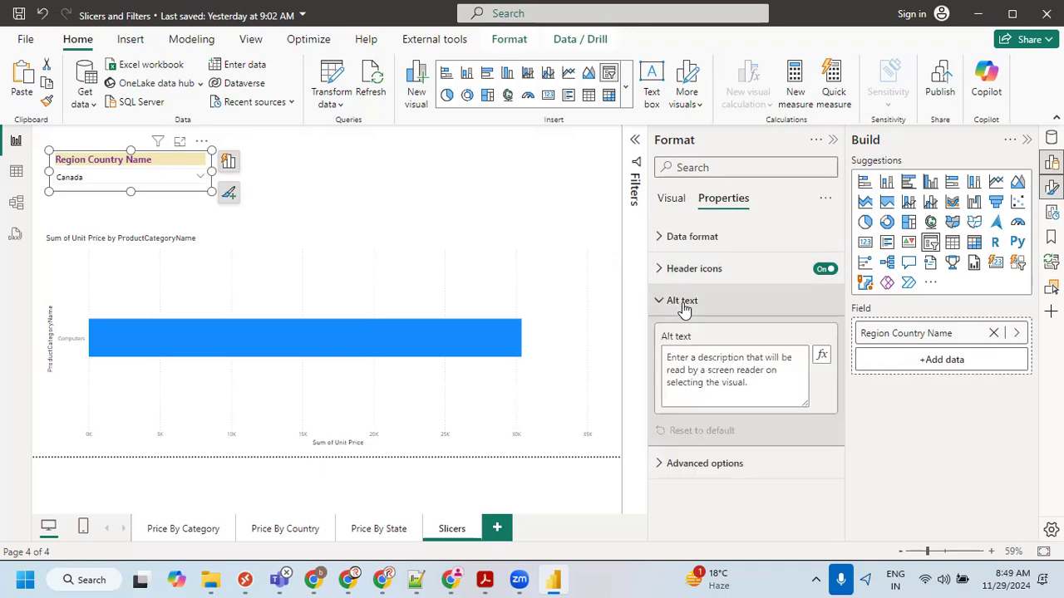
left_click(682, 304)
left_click(681, 237)
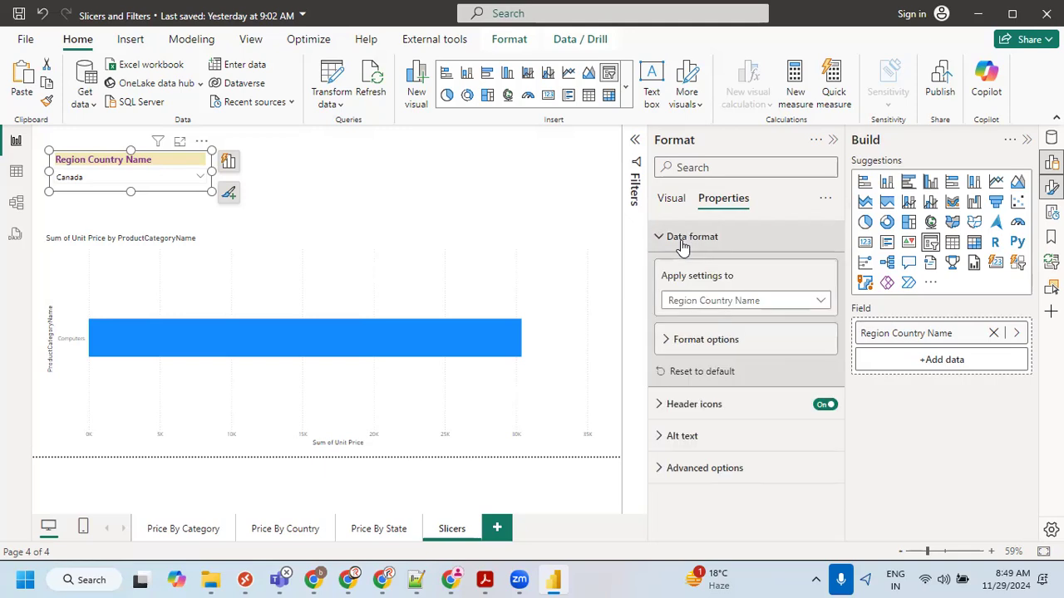
left_click(682, 238)
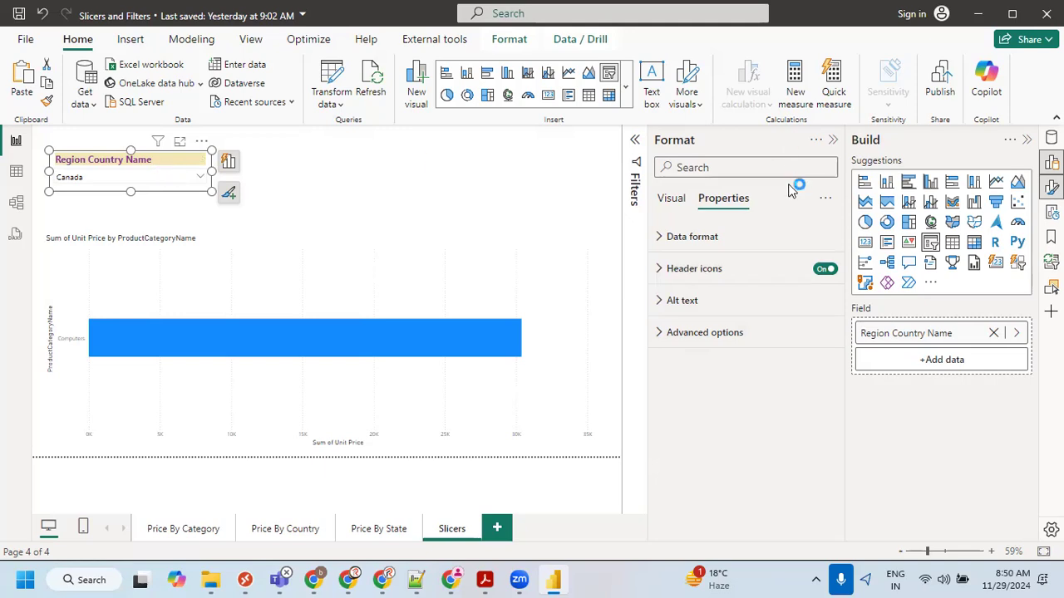
left_click(825, 197)
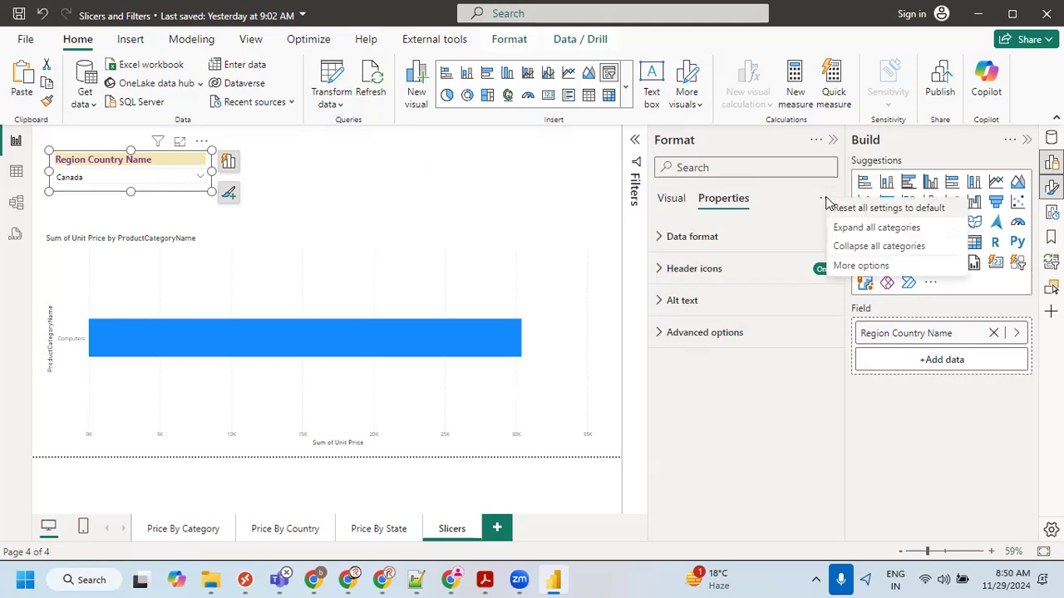
left_click(671, 197)
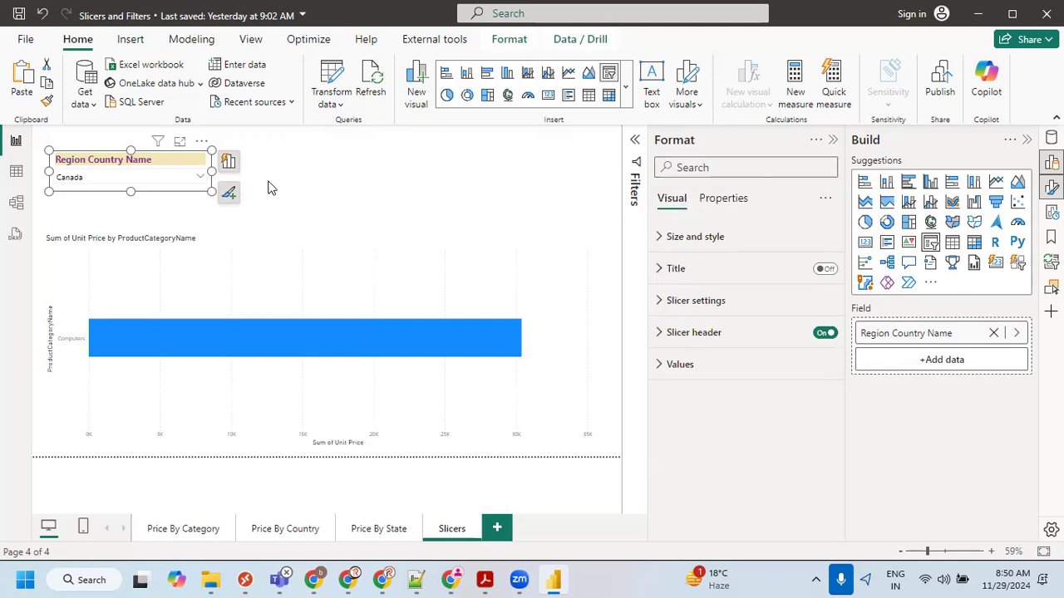
Narrow the Region Country Name slicer to a width of about 290.
left_click(299, 202)
left_click(116, 172)
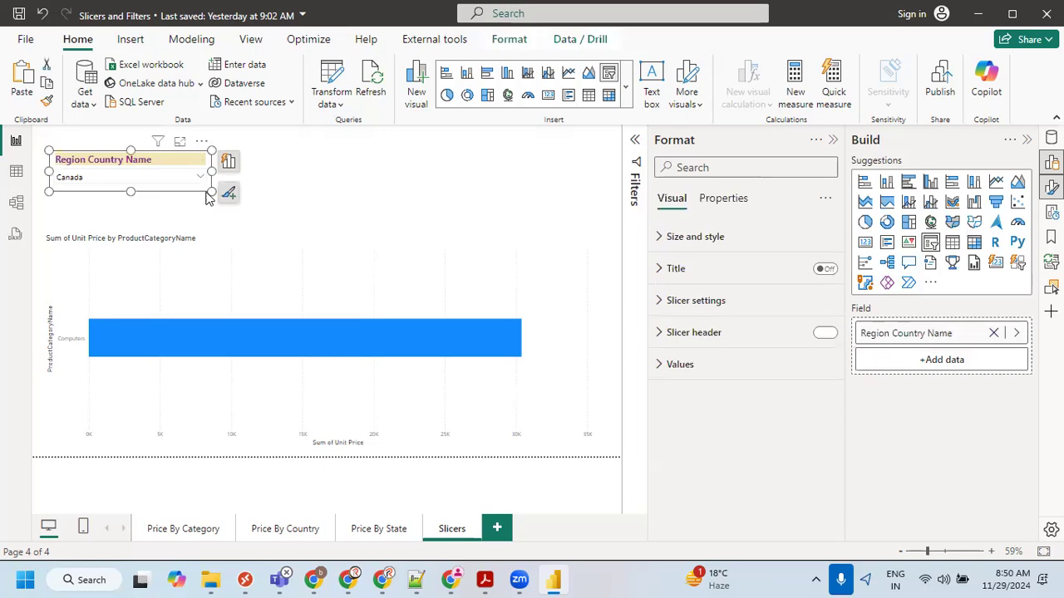
left_click_drag(211, 172, 180, 172)
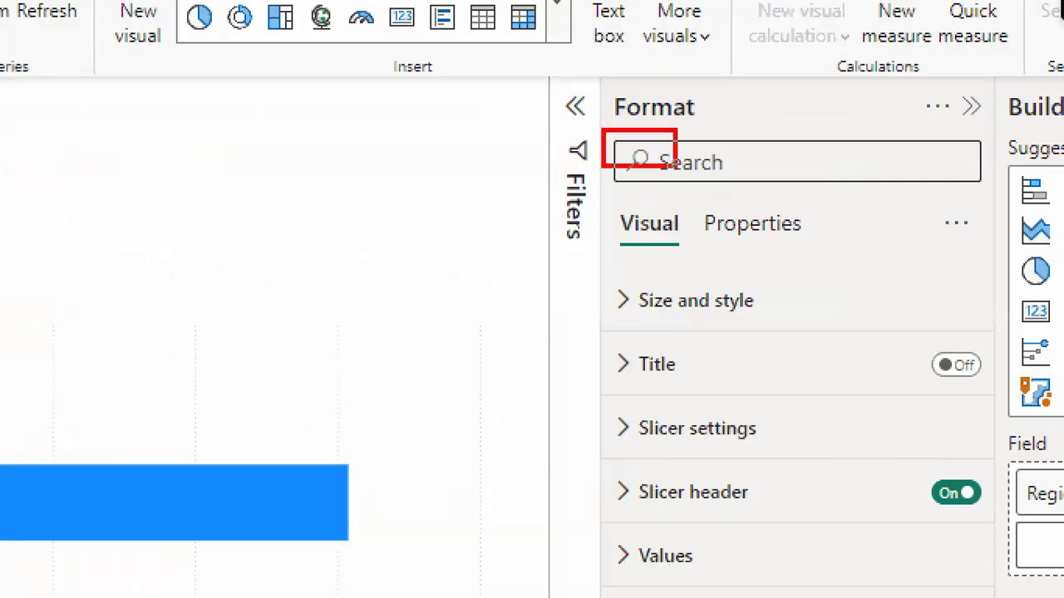
mouse_move(260, 217)
left_mouse_down()
mouse_move(389, 342)
mouse_move(420, 406)
left_mouse_up()
mouse_move(399, 343)
left_mouse_down()
mouse_move(502, 335)
mouse_move(545, 390)
mouse_move(582, 366)
mouse_move(665, 394)
left_mouse_up()
left_click_drag(226, 546, 485, 447)
left_click_drag(369, 517, 566, 420)
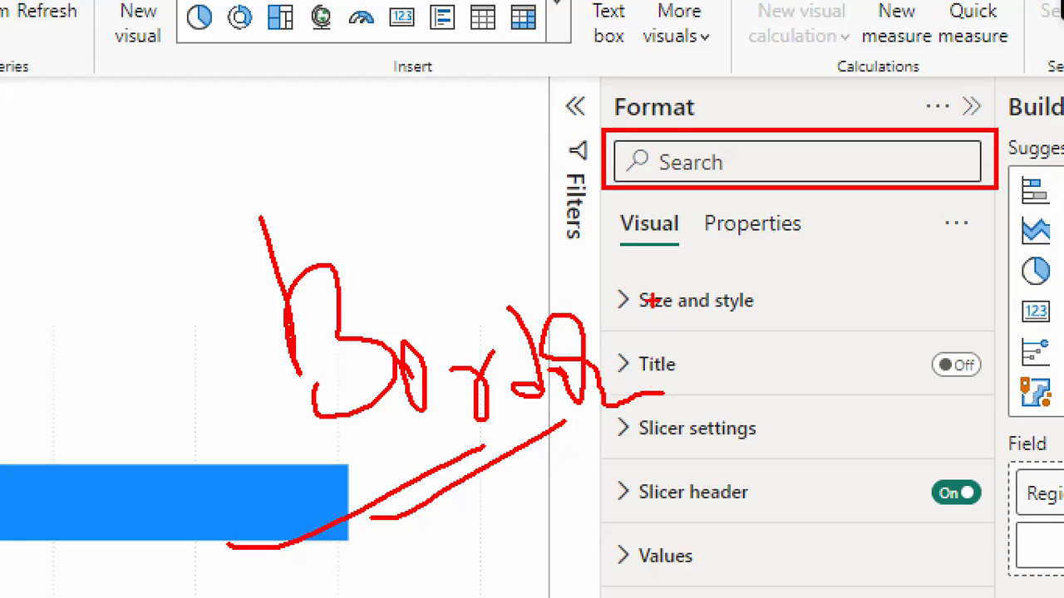
key("Escape")
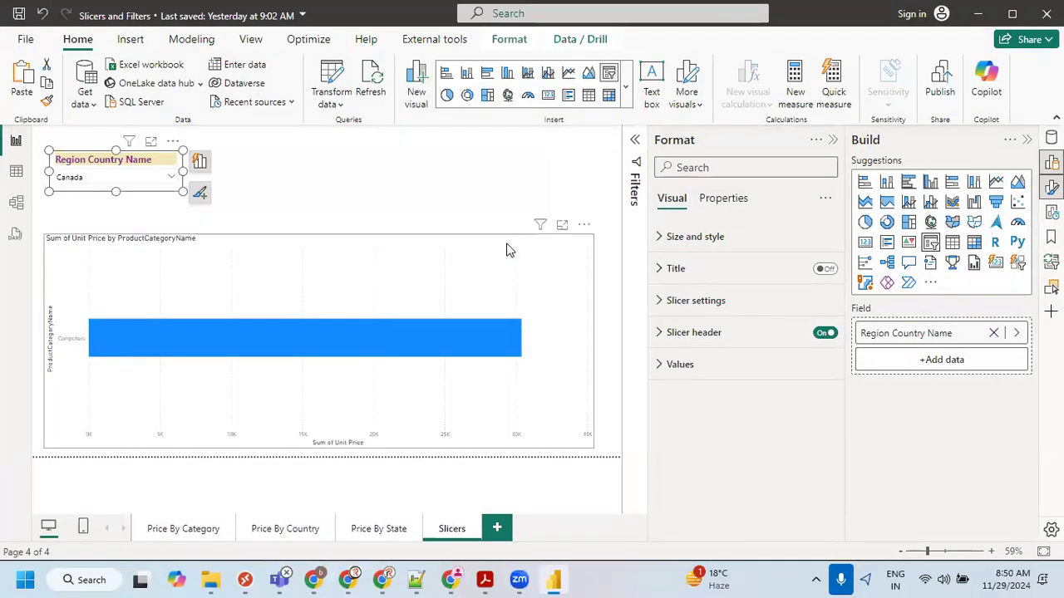
Search the format settings for "bord" to find the border options, then clear the search.
left_click(715, 166)
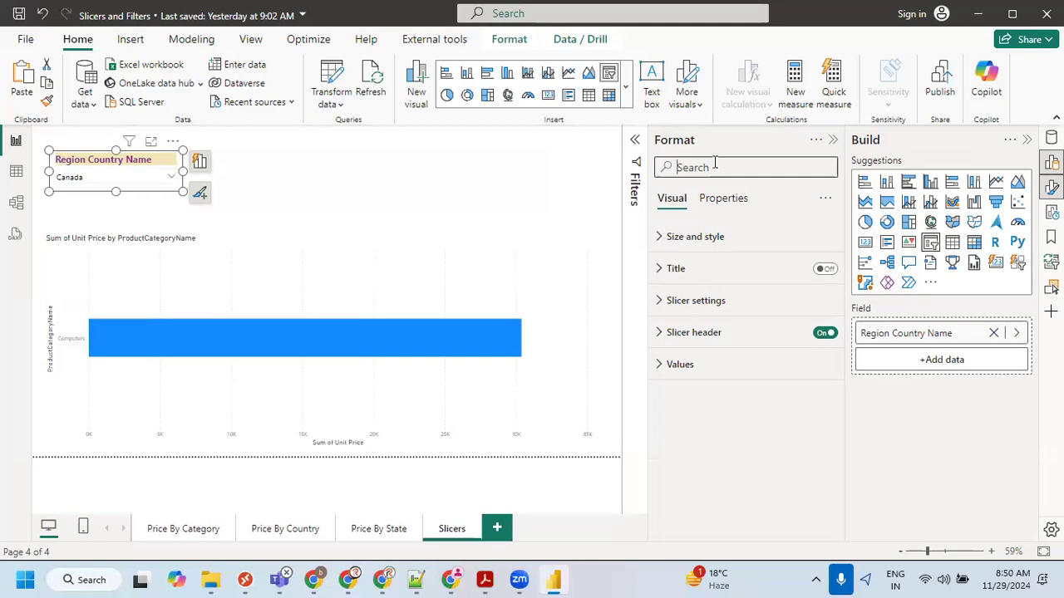
type("bord")
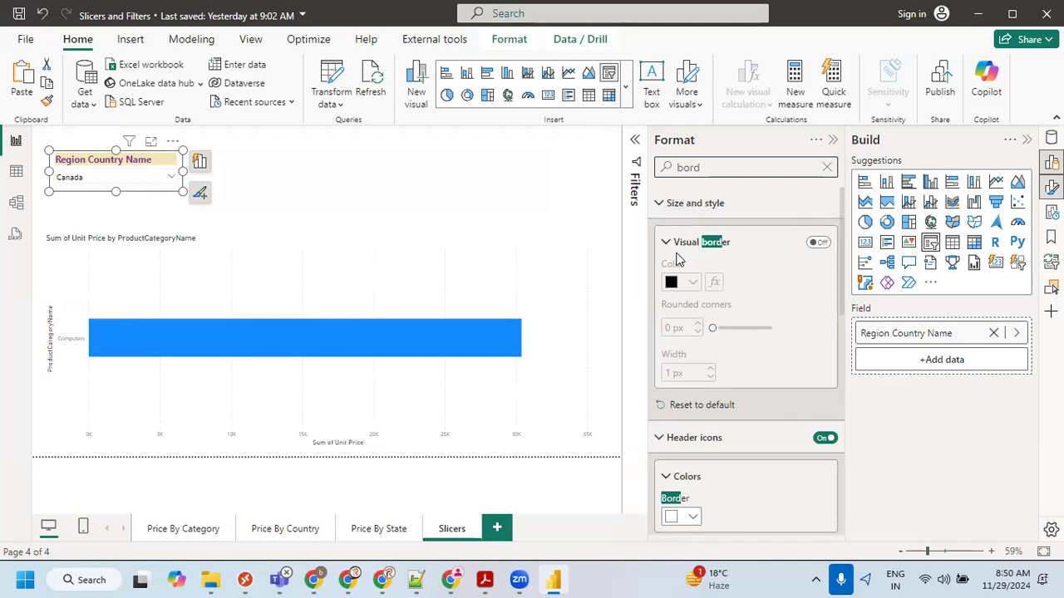
left_click(827, 167)
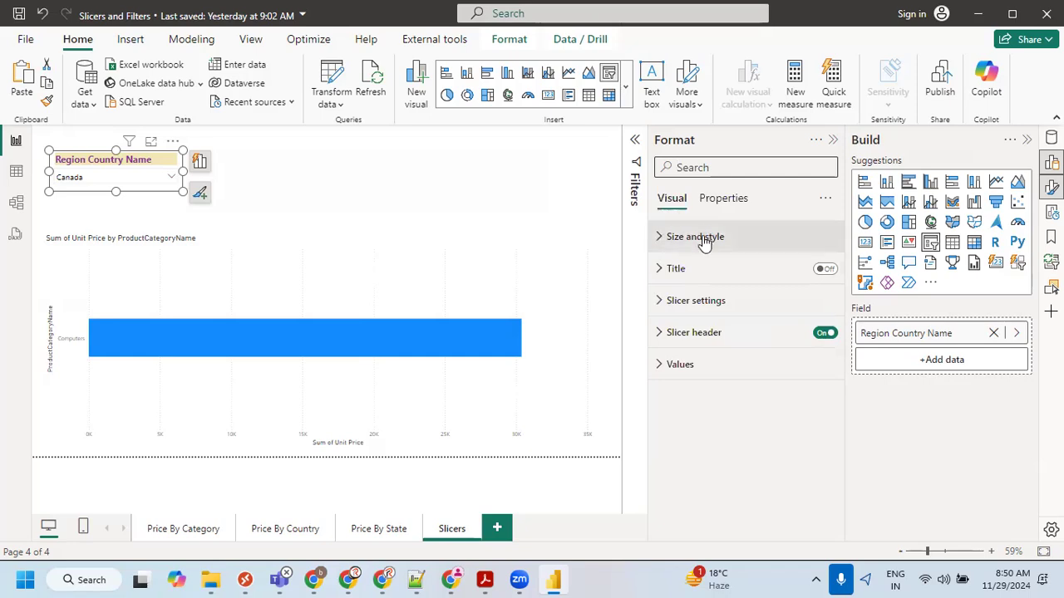
Turn on the visual border for the Region Country Name slicer and deselect it to check the outline.
left_click(660, 239)
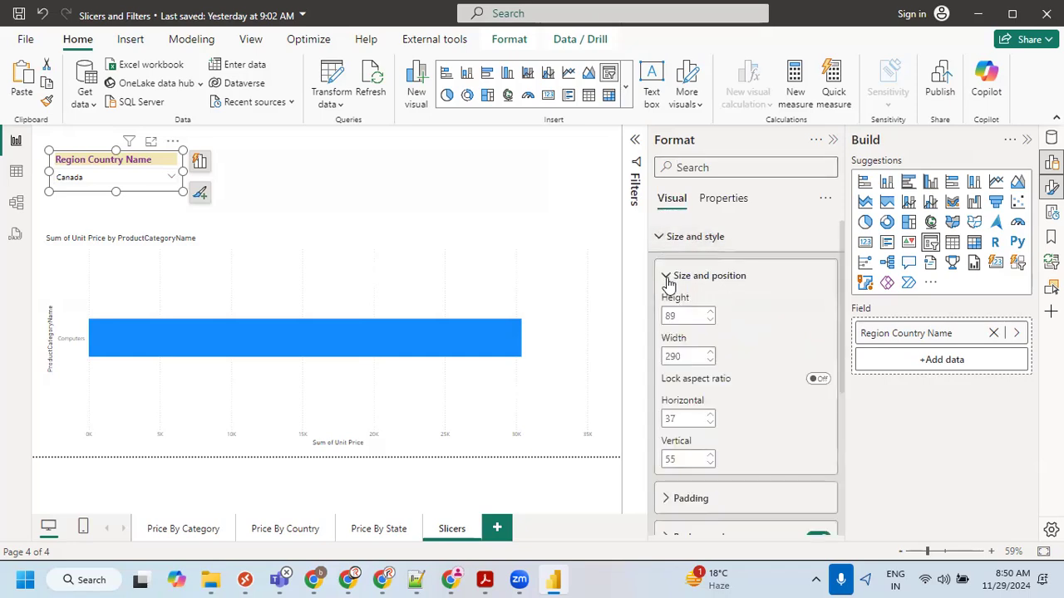
left_click(668, 277)
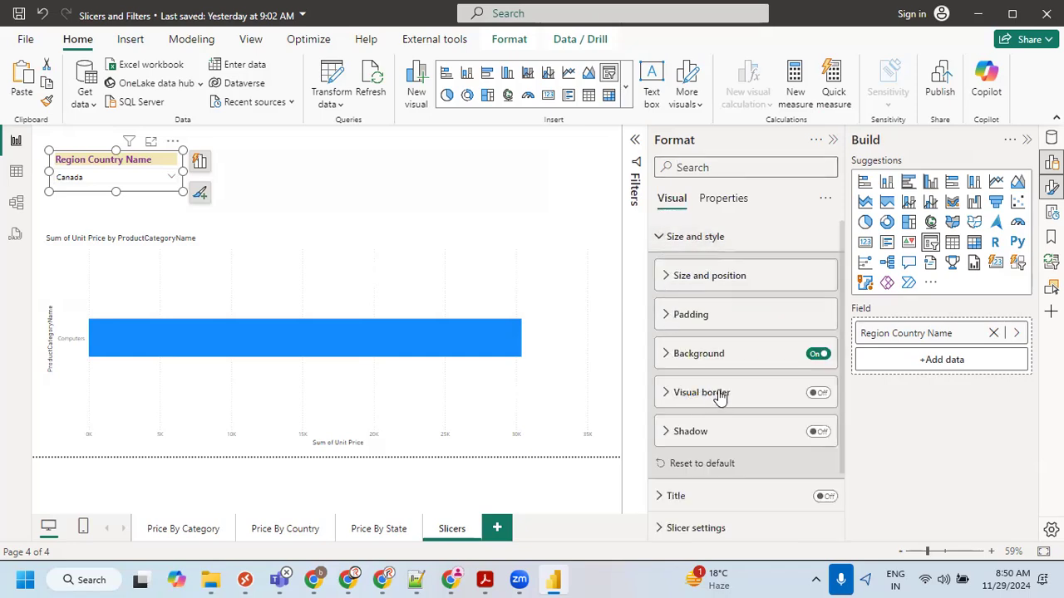
left_click(819, 393)
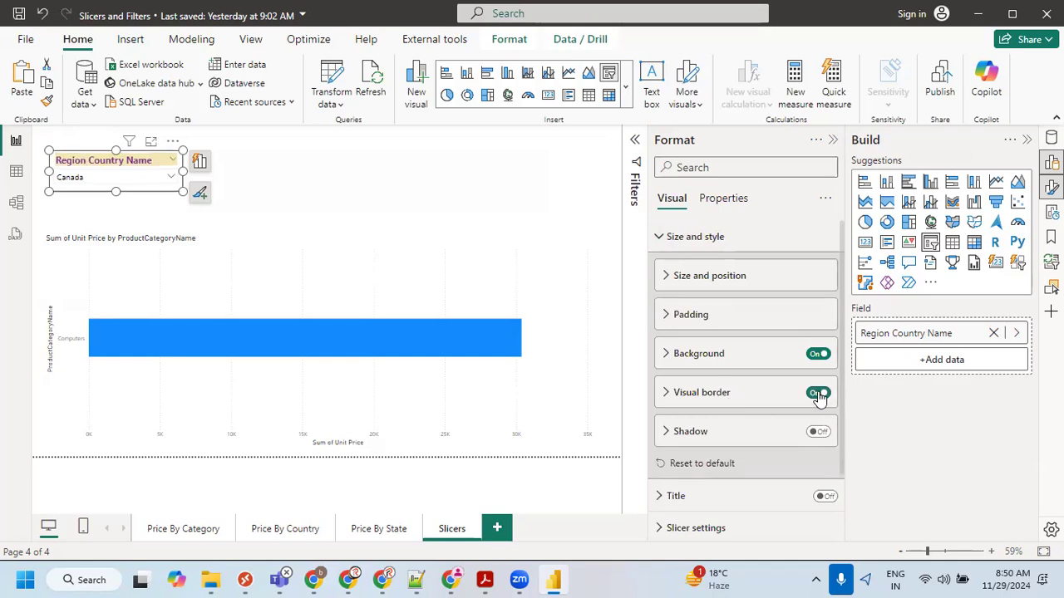
left_click(428, 189)
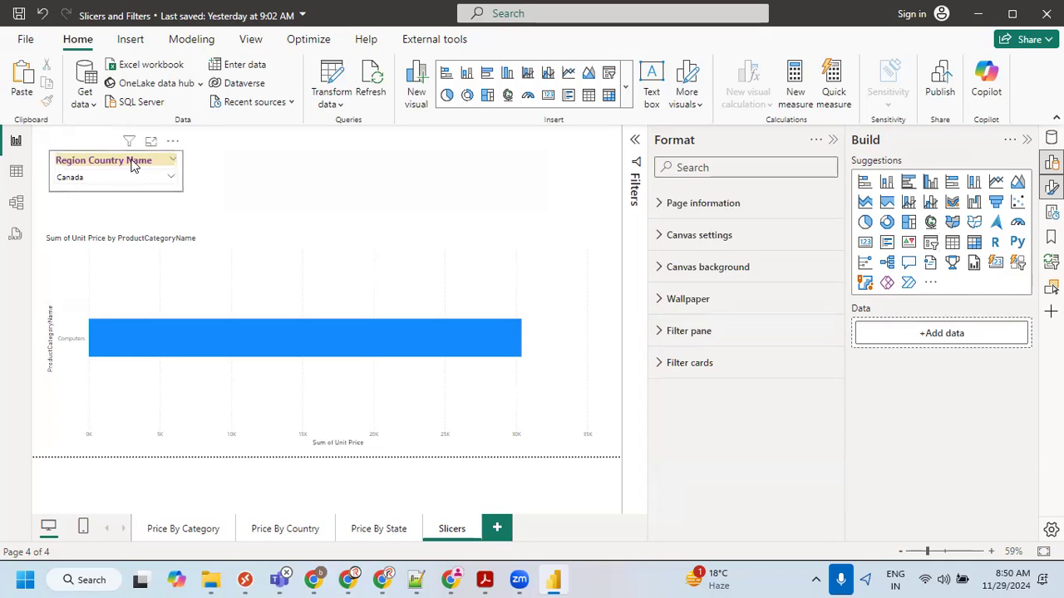
Make the bordered slicer taller by extending its lower edge and move it up and slightly left above the chart.
left_click(176, 183)
left_click_drag(115, 195, 114, 223)
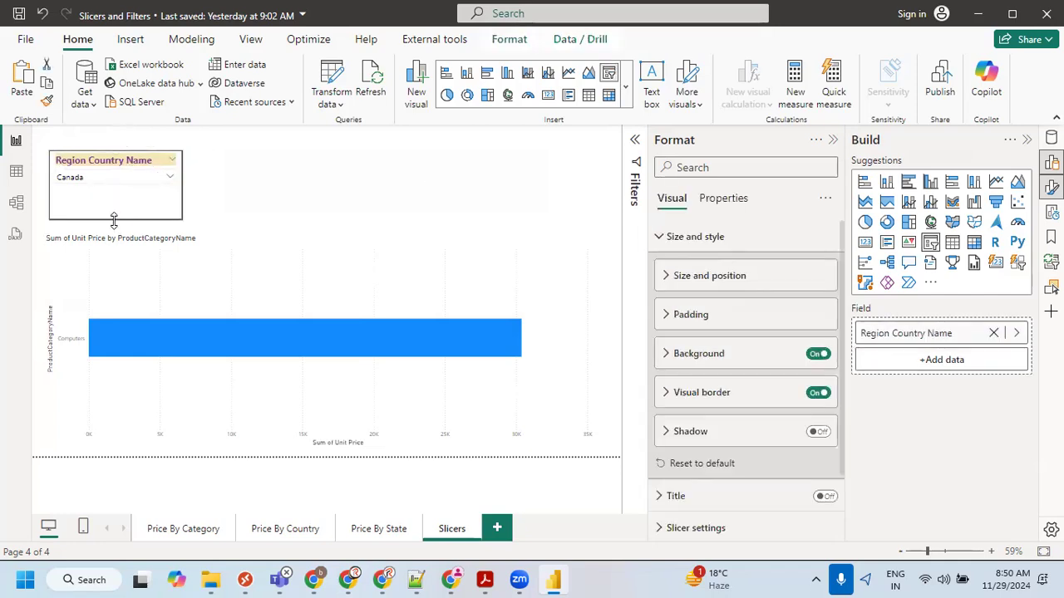
left_click(351, 187)
left_click_drag(105, 166, 98, 145)
left_click(258, 176)
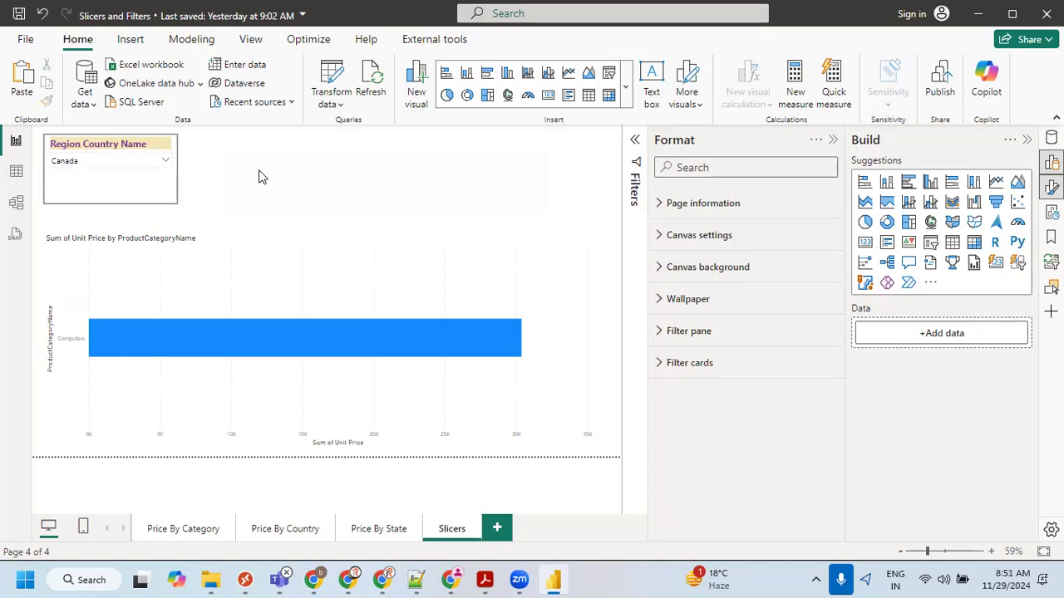
Change the Region Country Name slicer's style to Vertical list.
left_click(150, 145)
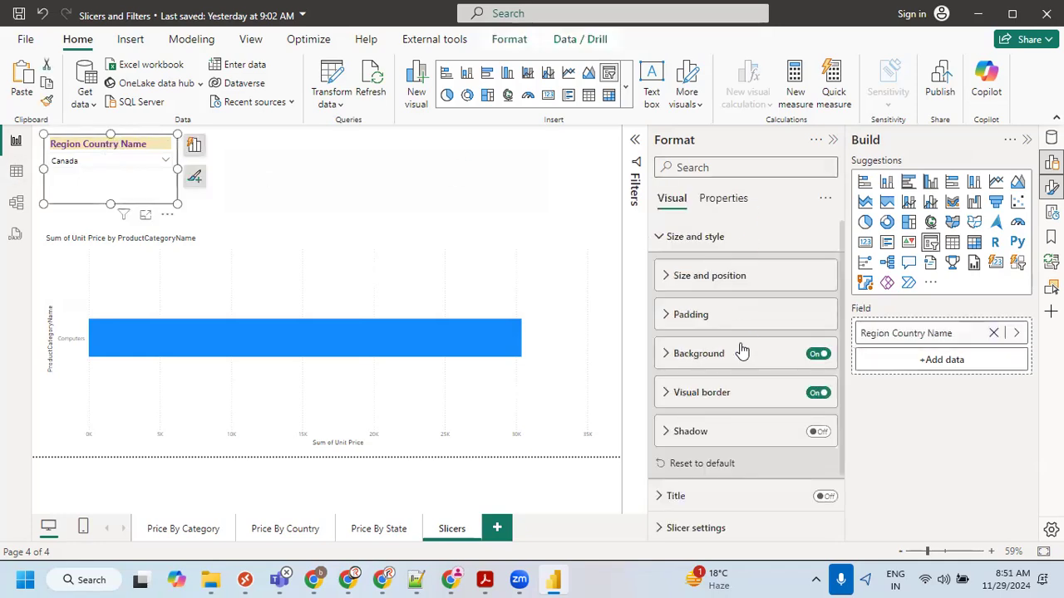
left_click(661, 236)
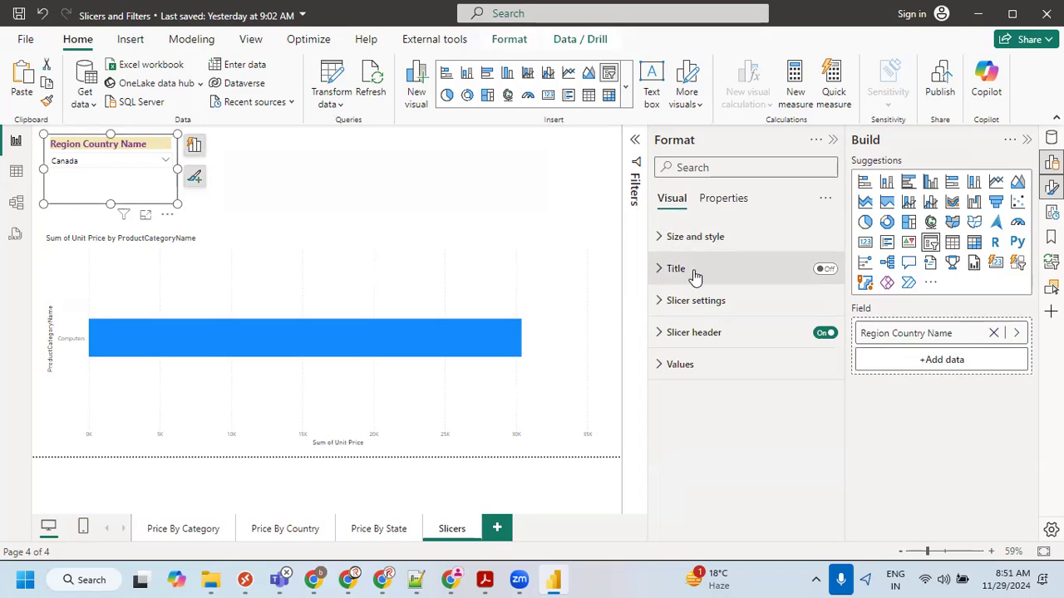
left_click(696, 304)
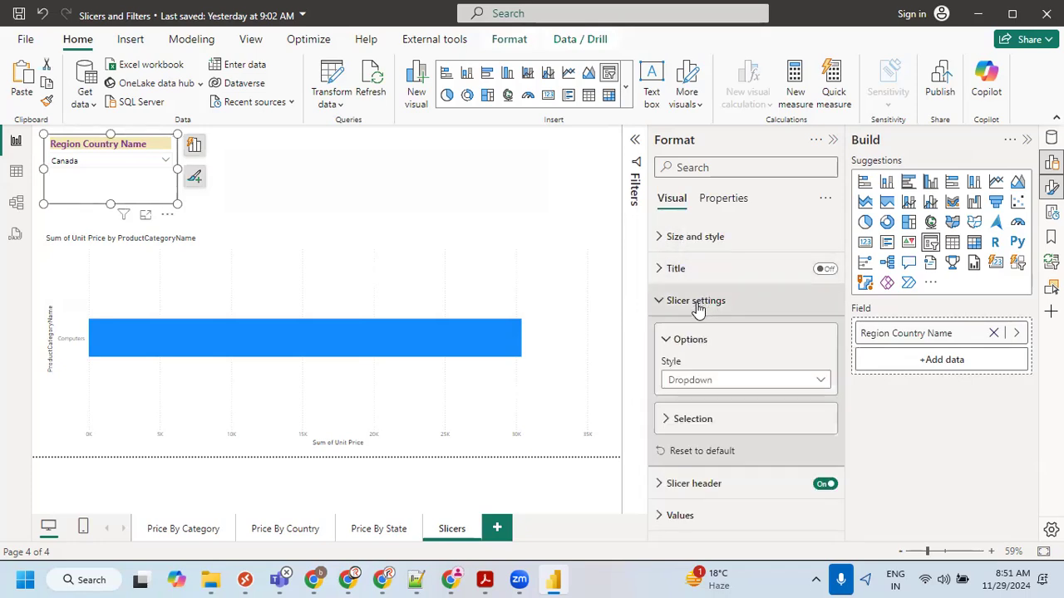
left_click(709, 384)
left_click(707, 399)
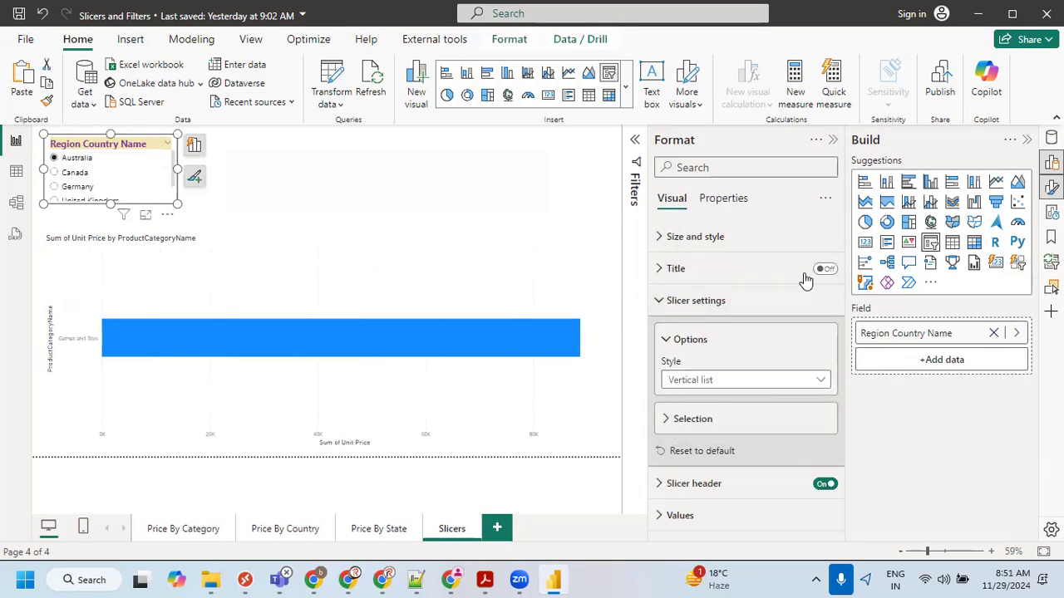
Select United Kingdom in the Region Country Name slicer and extend its lower edge to fit the whole country list.
left_click(421, 186)
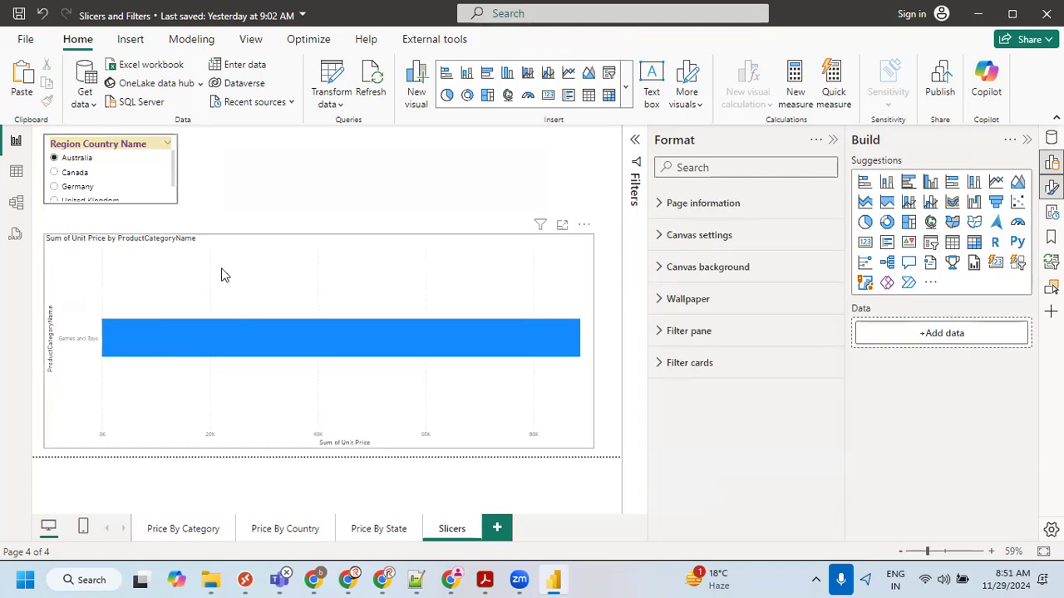
left_click(221, 275)
left_click(170, 167)
left_click(105, 201)
left_click_drag(110, 226, 110, 232)
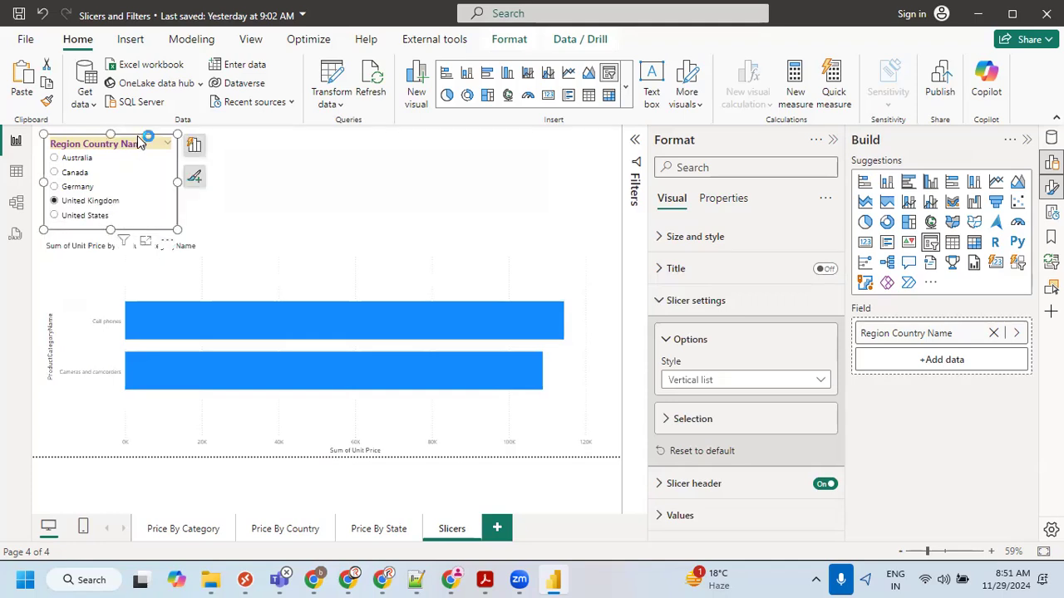
In the slicer's selection settings, turn off Single select and turn on the Show "Select all" option.
left_click(671, 305)
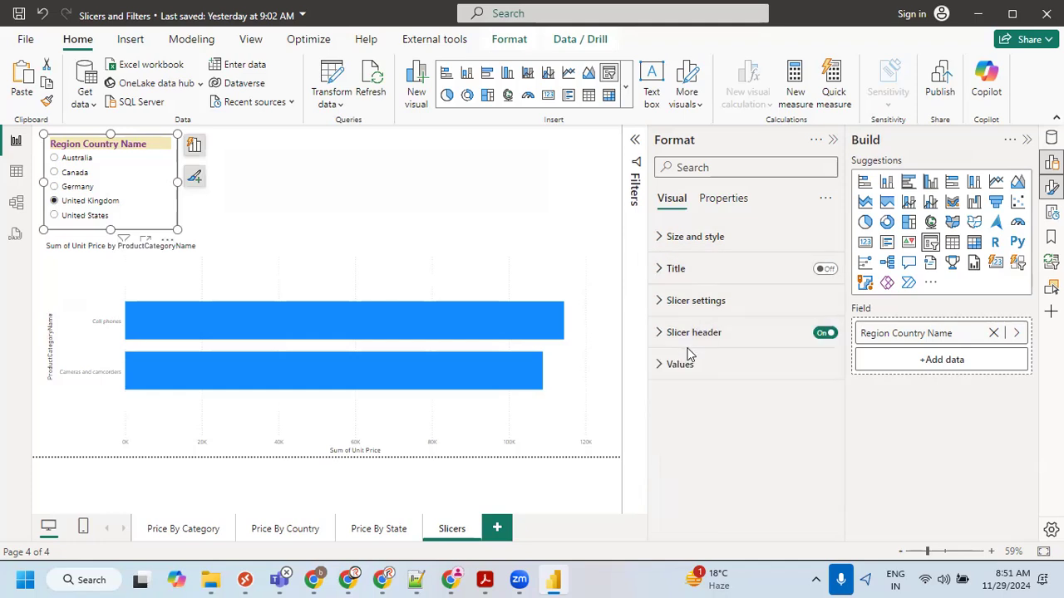
left_click(694, 303)
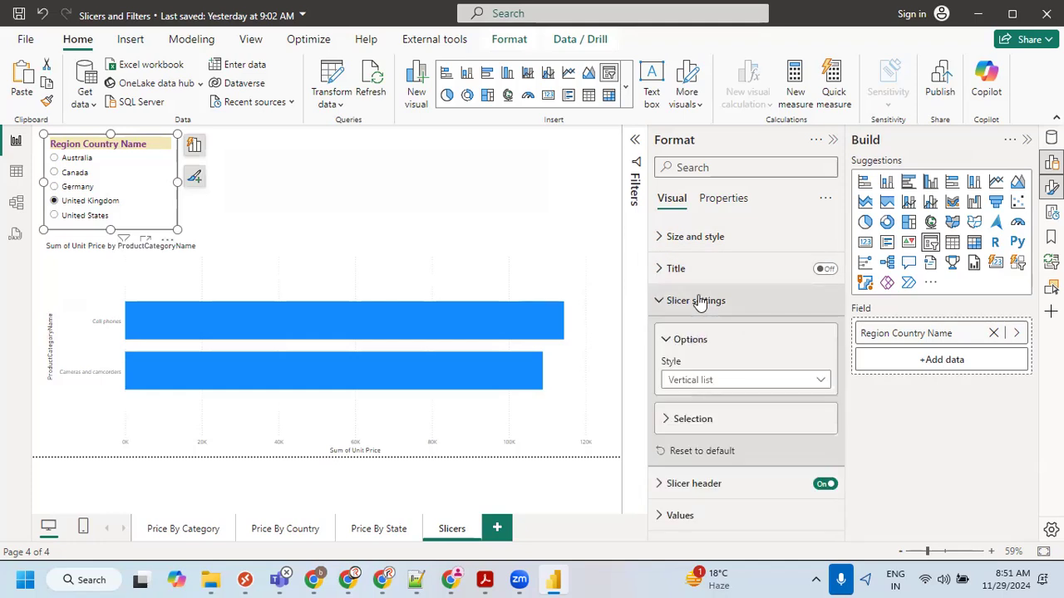
left_click(693, 418)
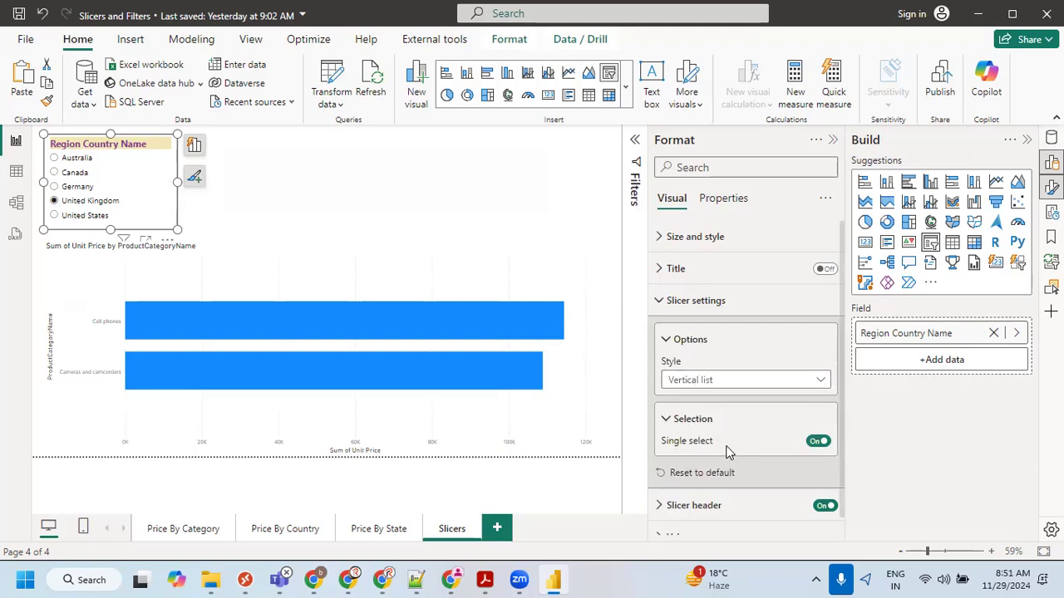
left_click(819, 441)
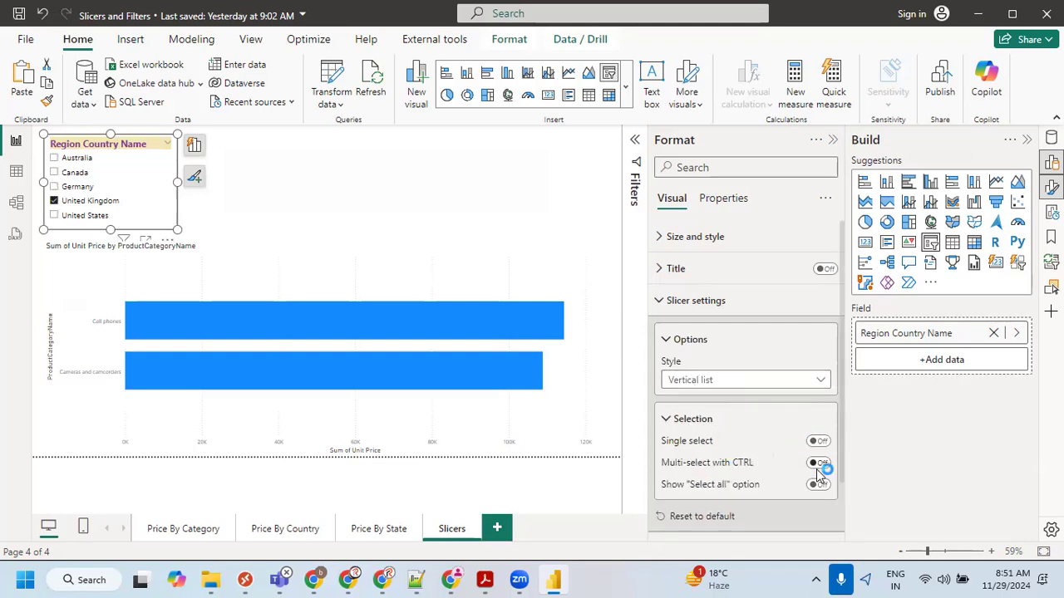
left_click(819, 484)
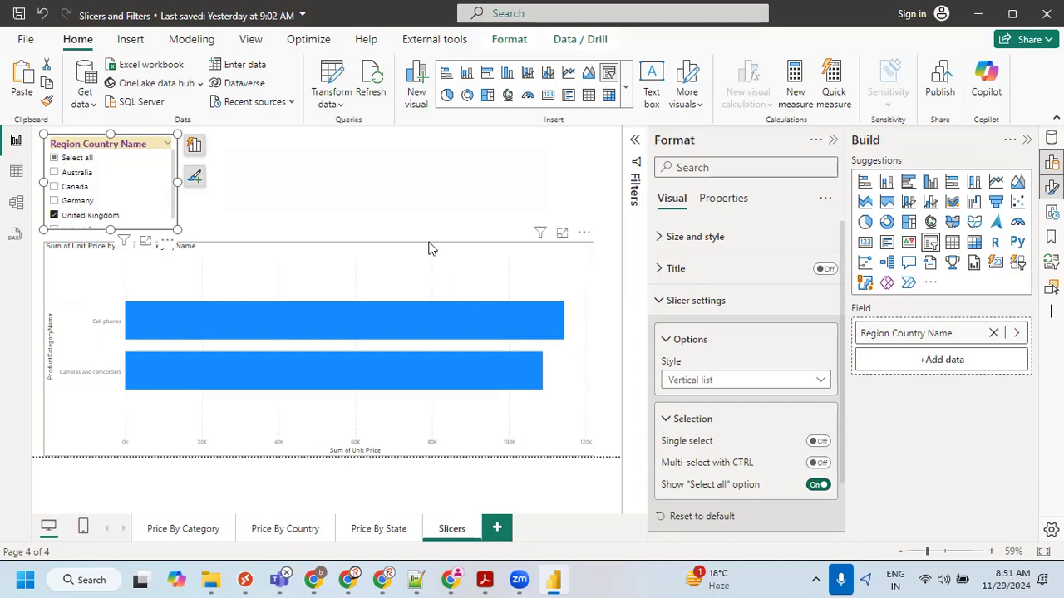
left_click(430, 223)
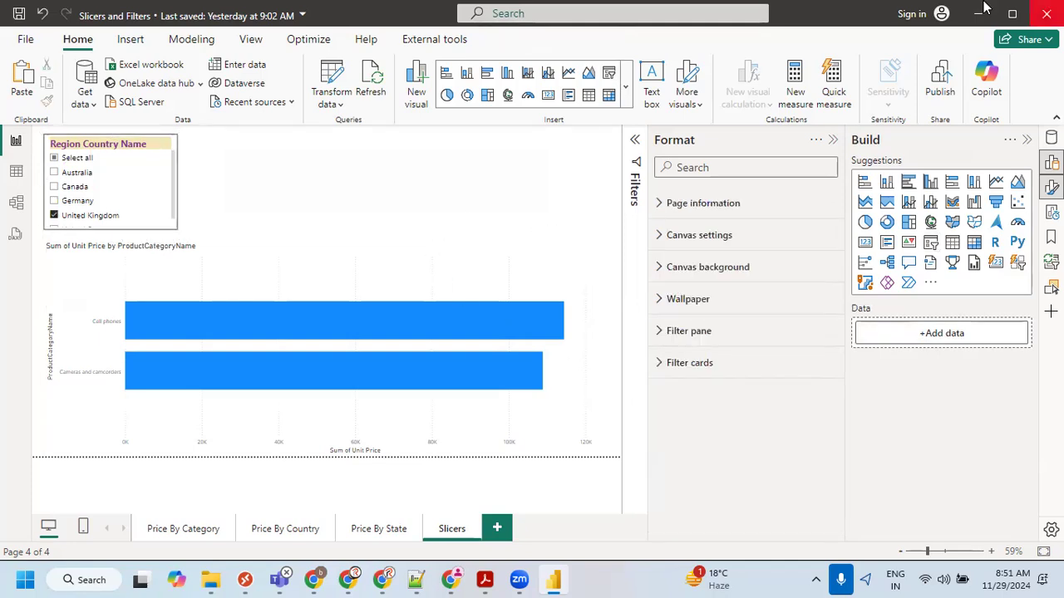
Replace United Kingdom with Germany and Canada in the Region Country Name slicer, and close the Format pane.
left_click(52, 215)
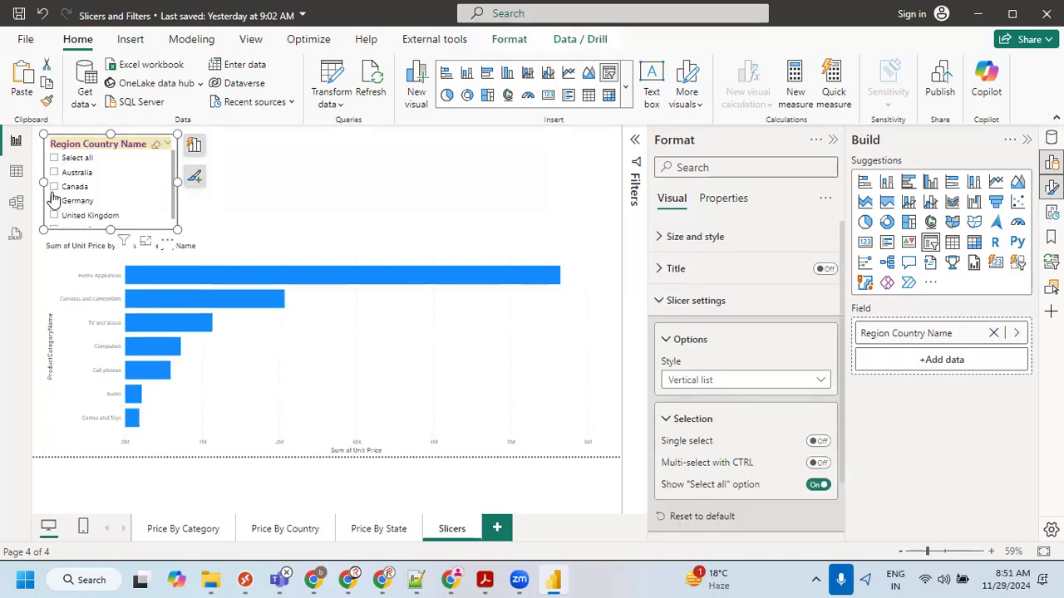
left_click(54, 201)
left_click(339, 214)
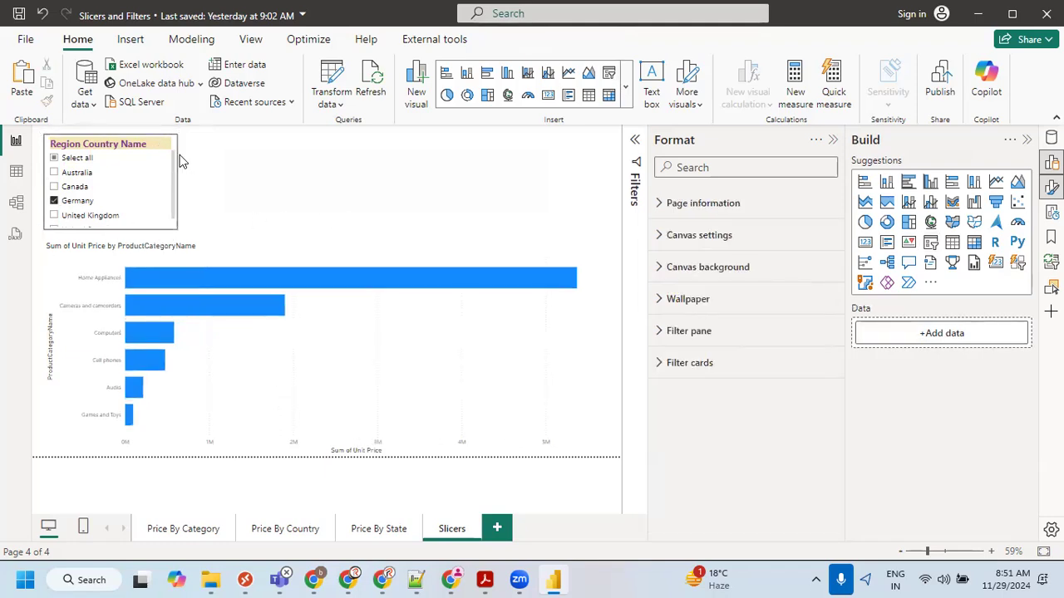
left_click(832, 141)
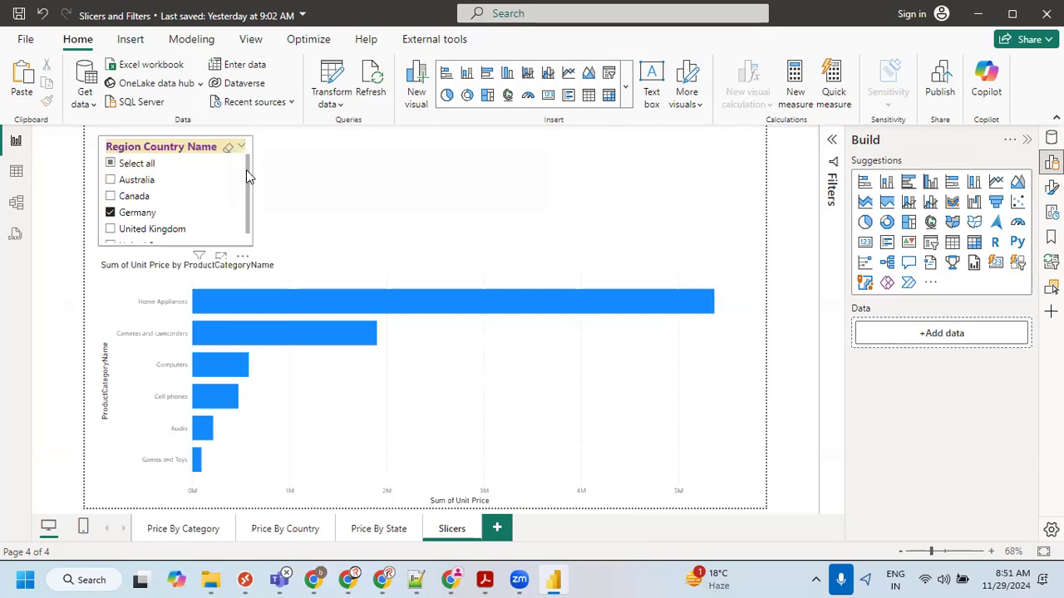
left_click(246, 169)
left_click(110, 196)
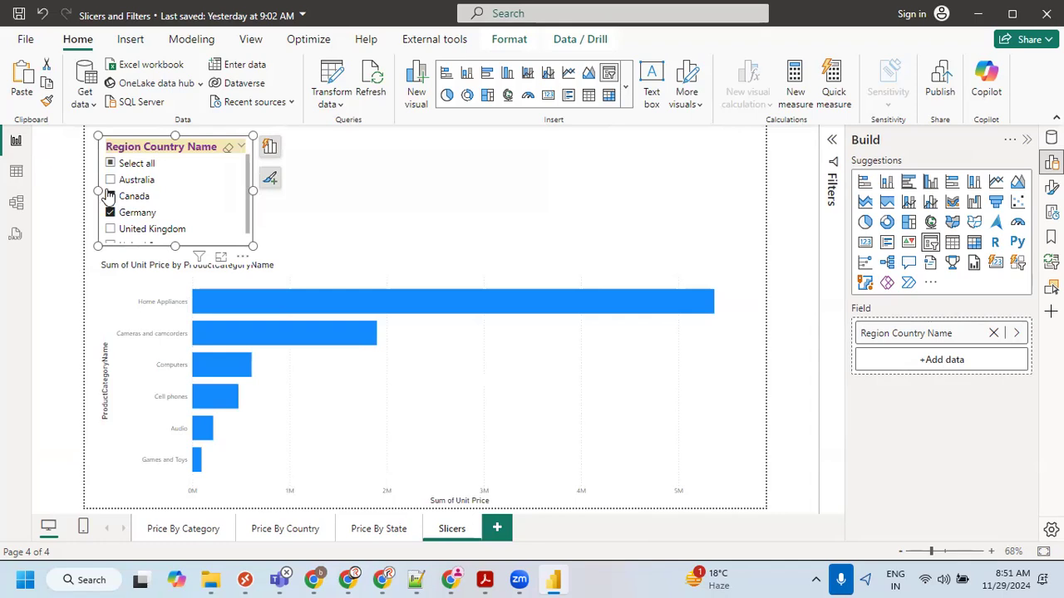
Make the Region Country Name slicer taller and slightly narrower, and clear all its selections.
left_click_drag(175, 248, 175, 259)
mouse_move(251, 201)
left_mouse_down()
mouse_move(229, 200)
mouse_move(243, 206)
left_mouse_up()
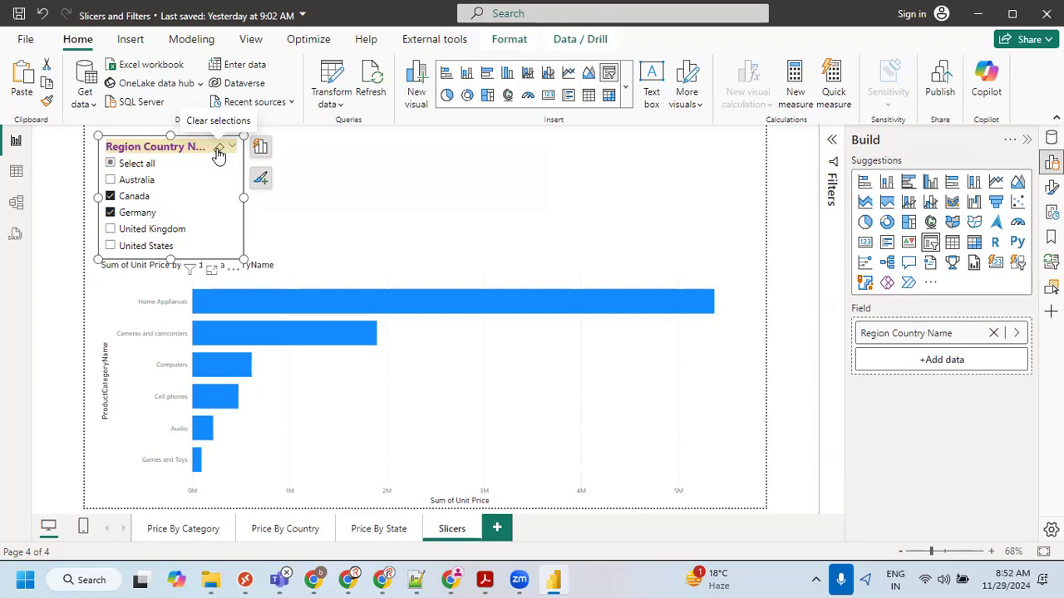
left_click(219, 150)
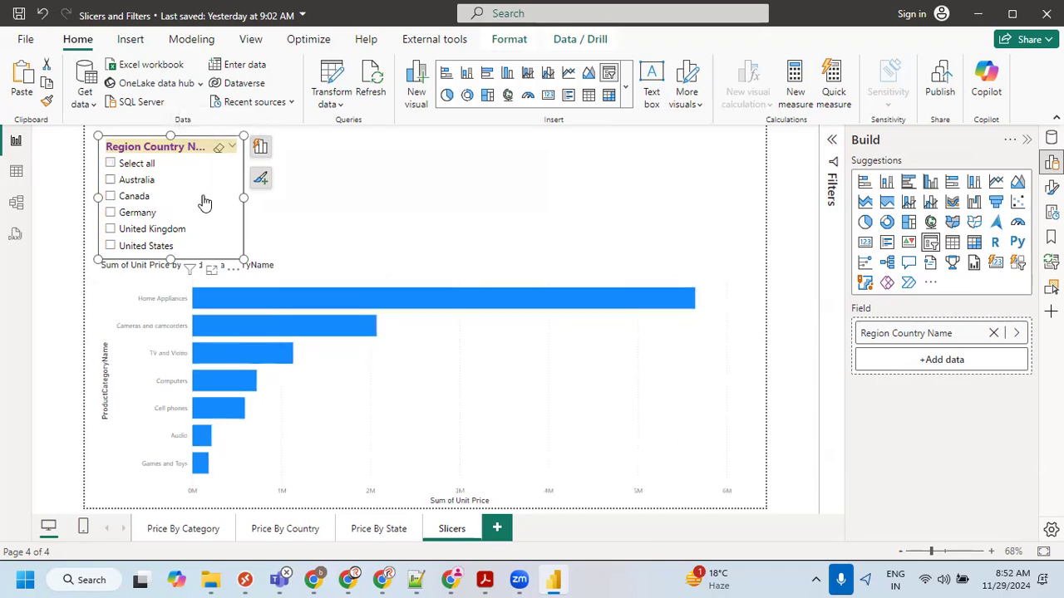
left_click(408, 197)
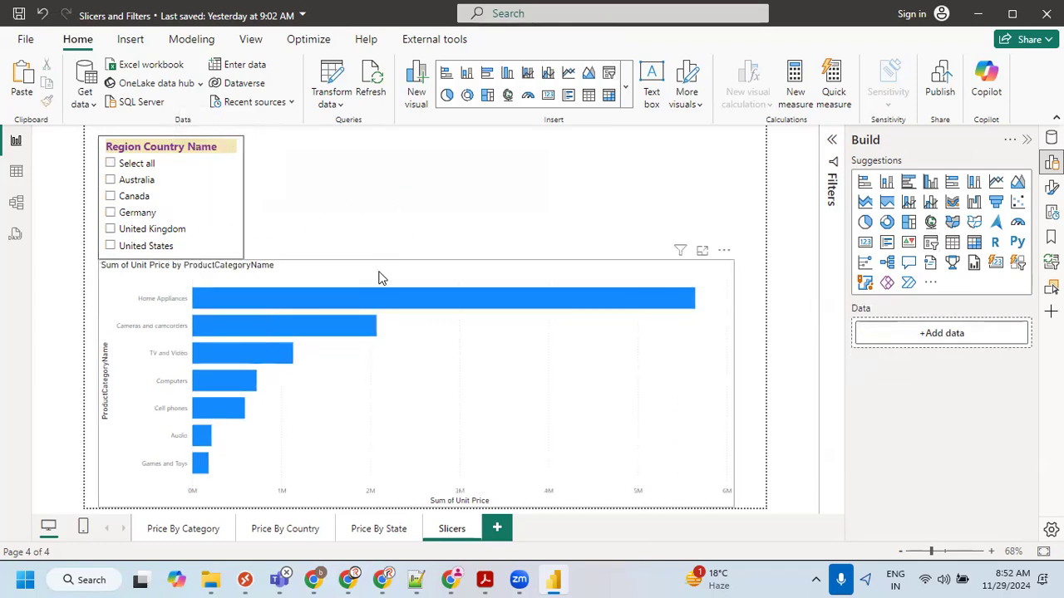
Lower the upper edge of the Sum of Unit Price bar chart to leave a gap beneath the slicer.
left_click(334, 260)
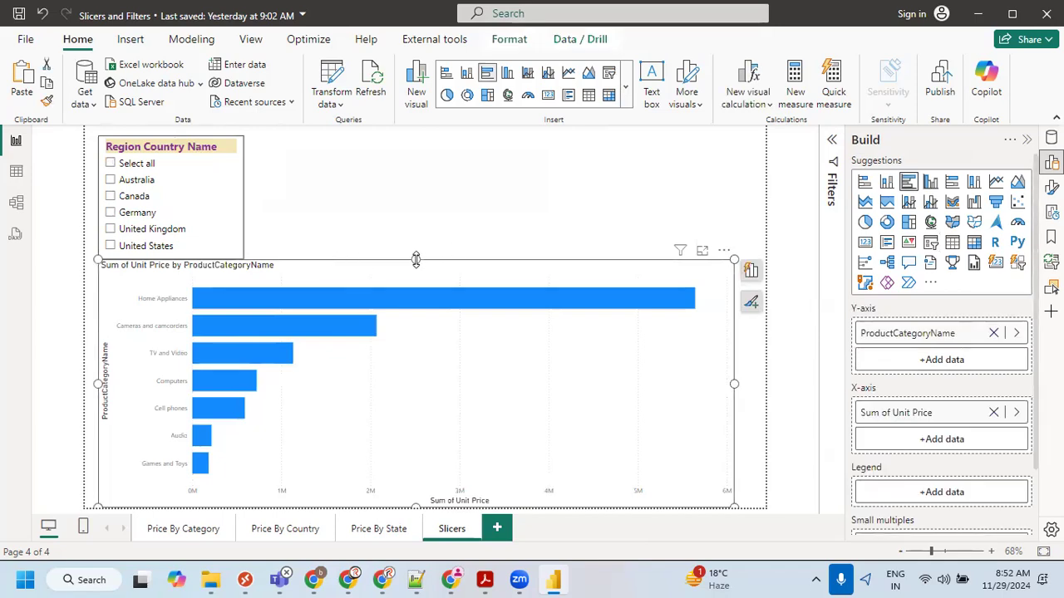
left_click_drag(416, 259, 417, 284)
left_click(388, 230)
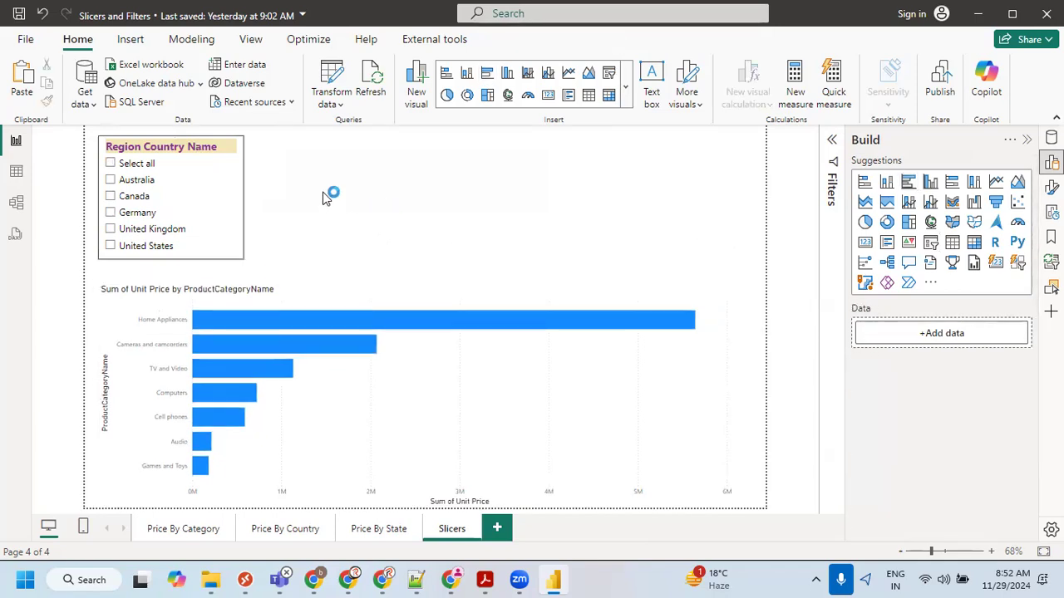
Fine-tune the Region Country Name slicer's width so its full header fits, and save the report.
left_click(138, 150)
left_click_drag(244, 205, 237, 205)
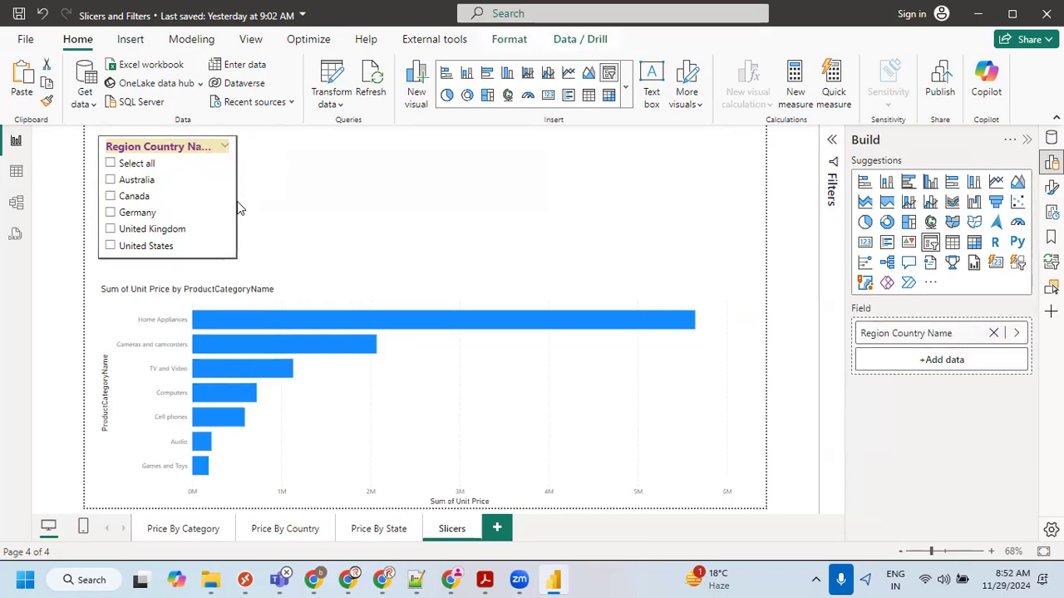
left_click(353, 184)
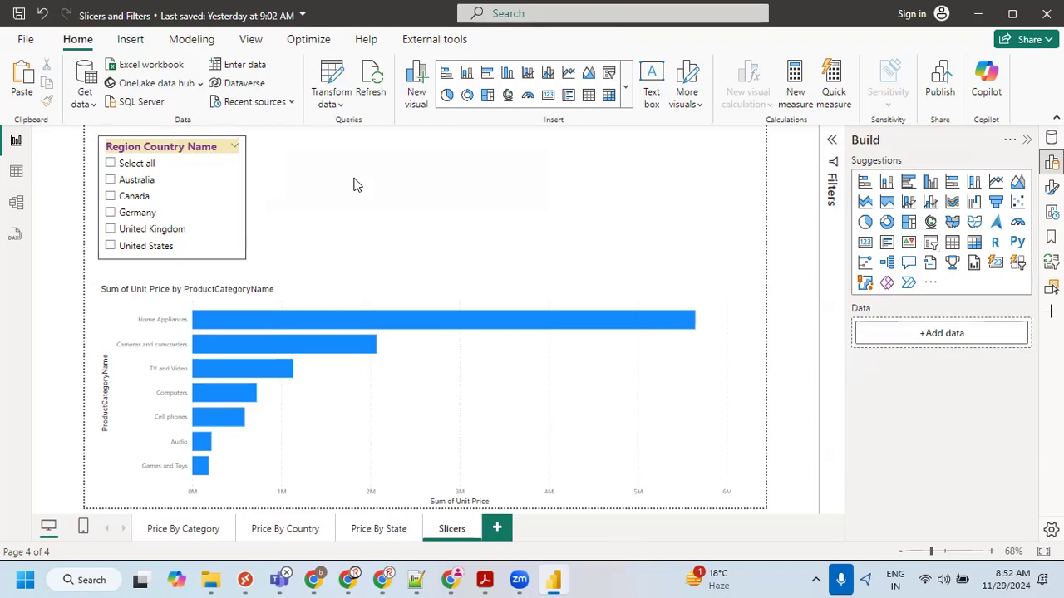
key("ctrl+s")
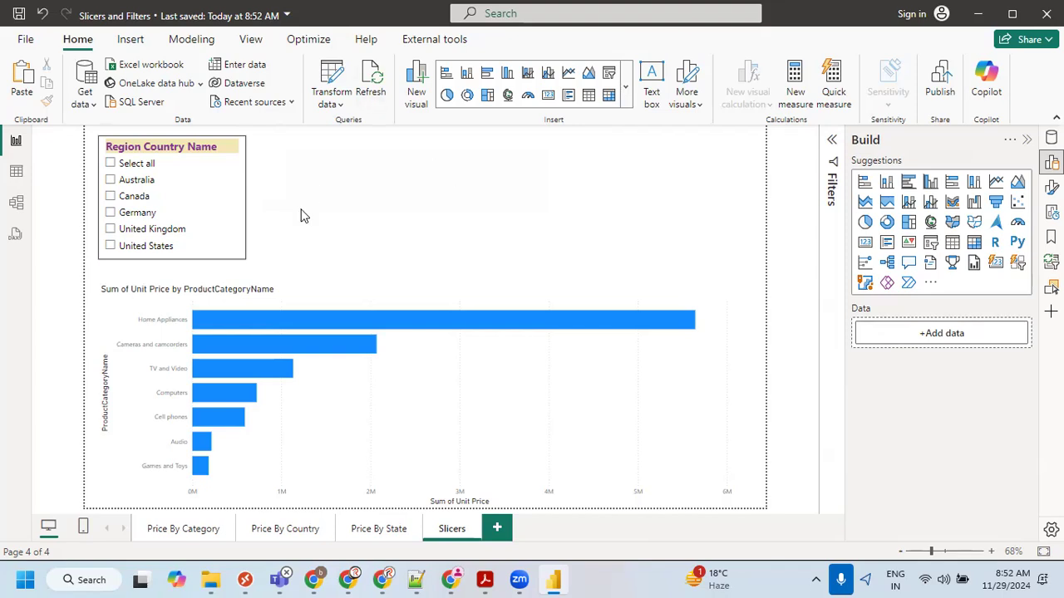
Check the Day-4 slicer topics in the course outline PDF in Acrobat and return to Power BI Desktop.
left_click(191, 148)
left_click(484, 579)
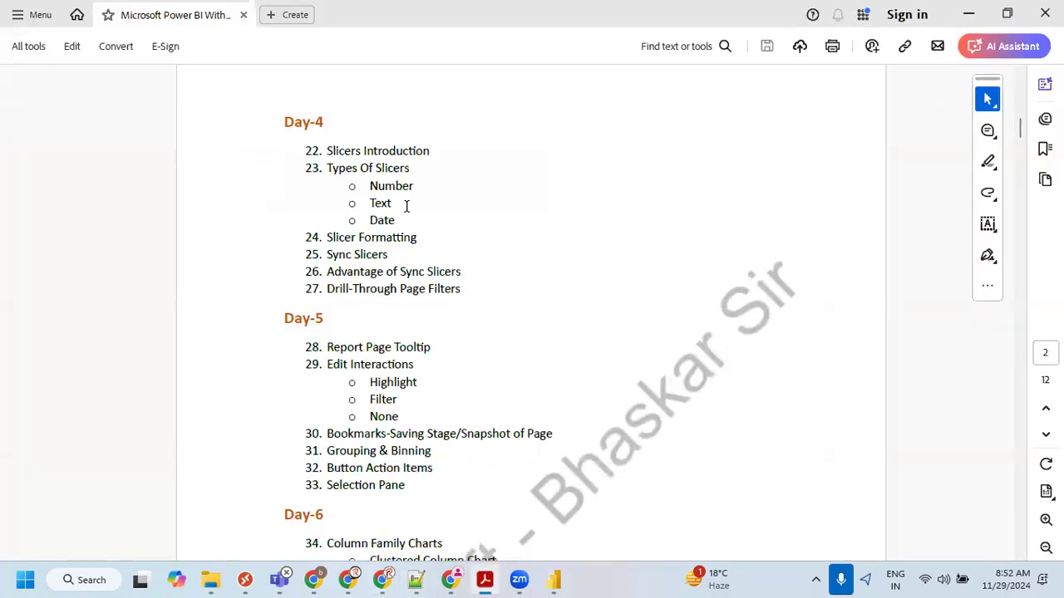
left_click(554, 579)
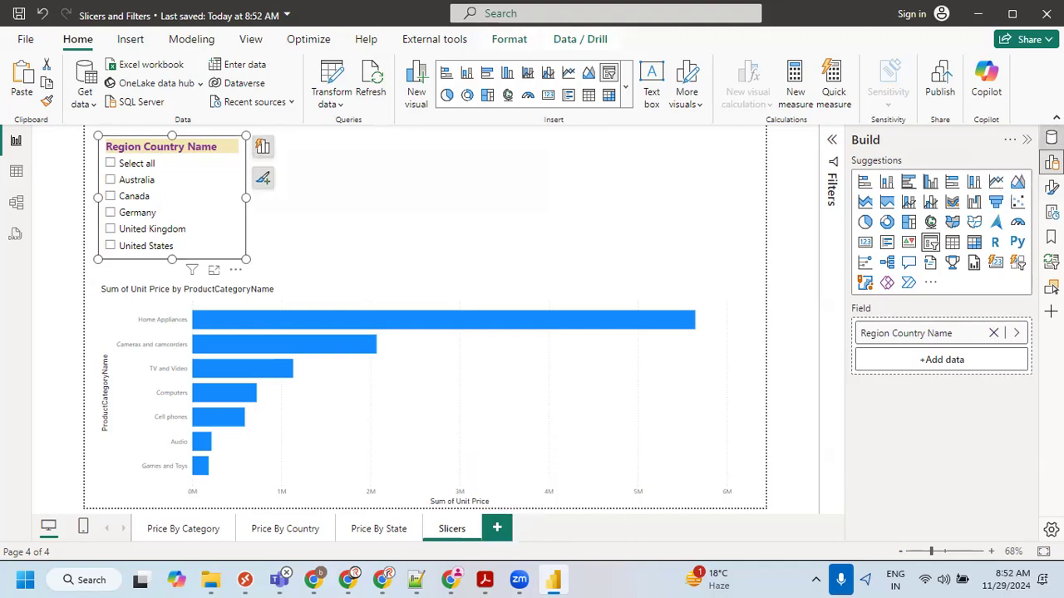
Show the Data pane and add a second slicer with the Date field beside the Region Country Name slicer.
left_click(1051, 139)
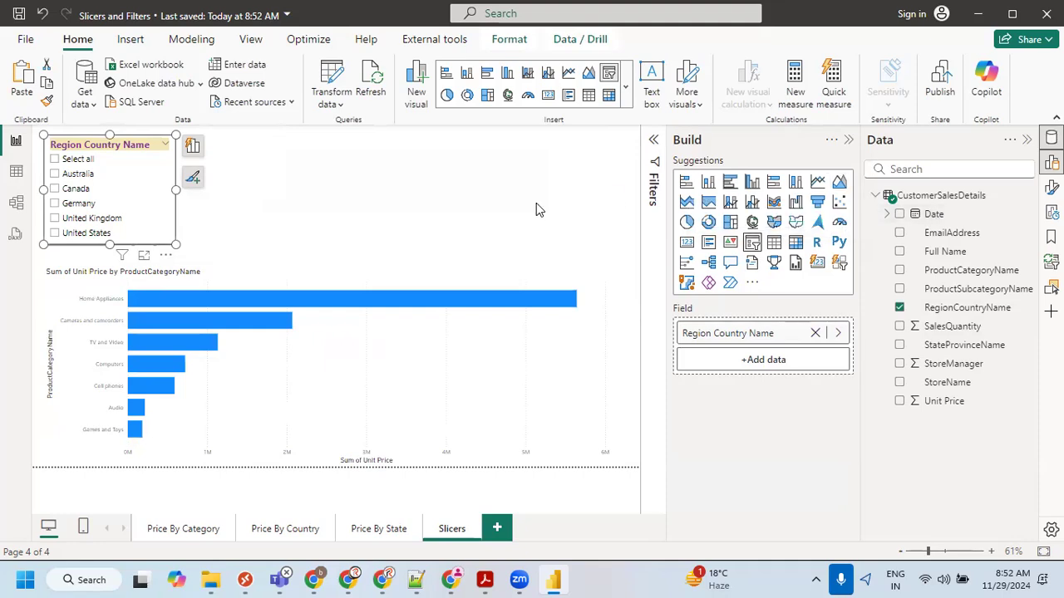
left_click(487, 180)
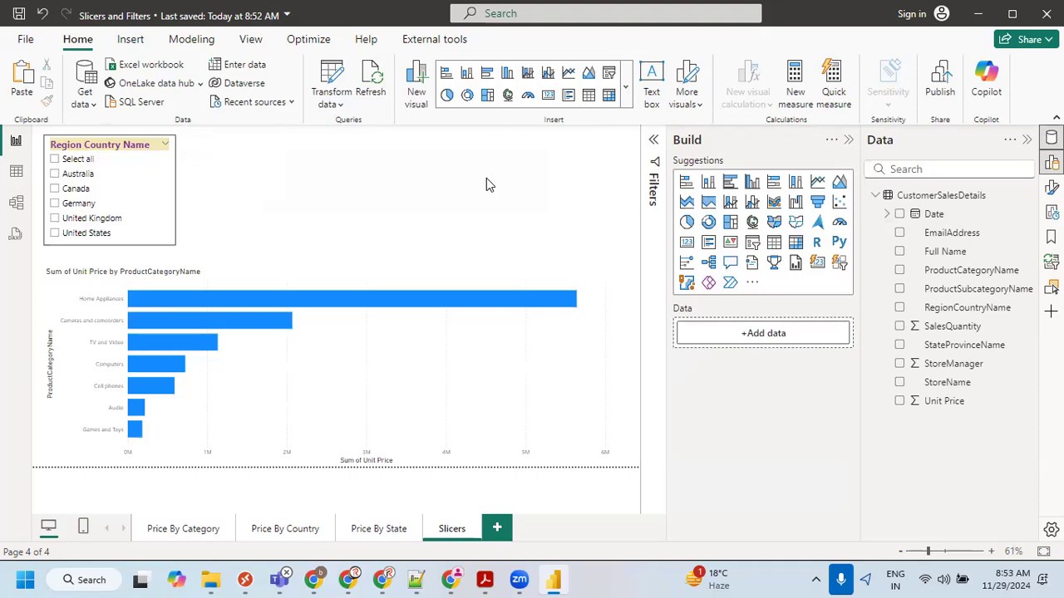
left_click(77, 152)
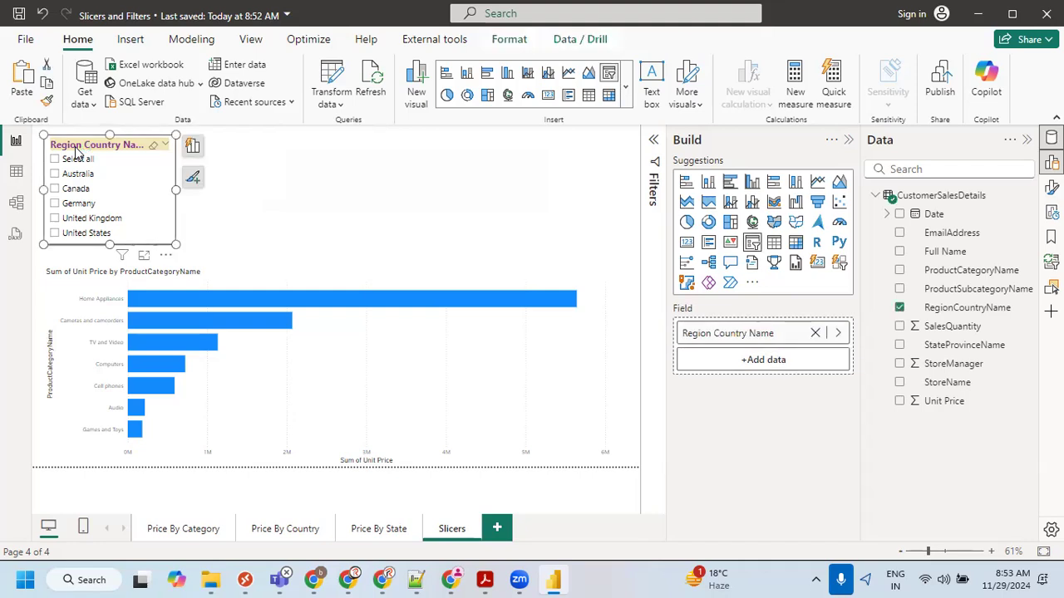
left_click(307, 200)
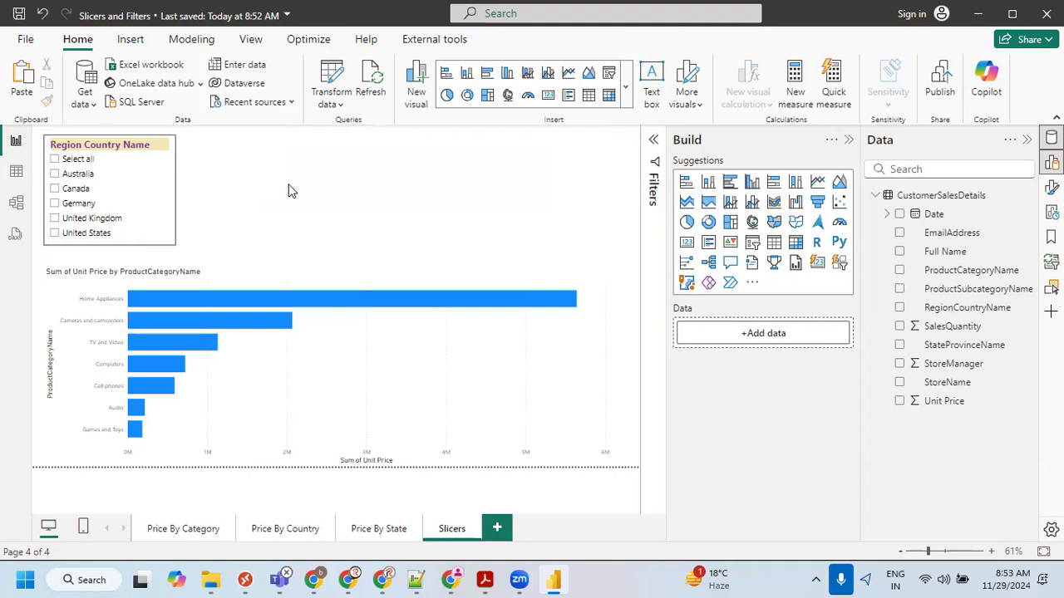
left_click(753, 243)
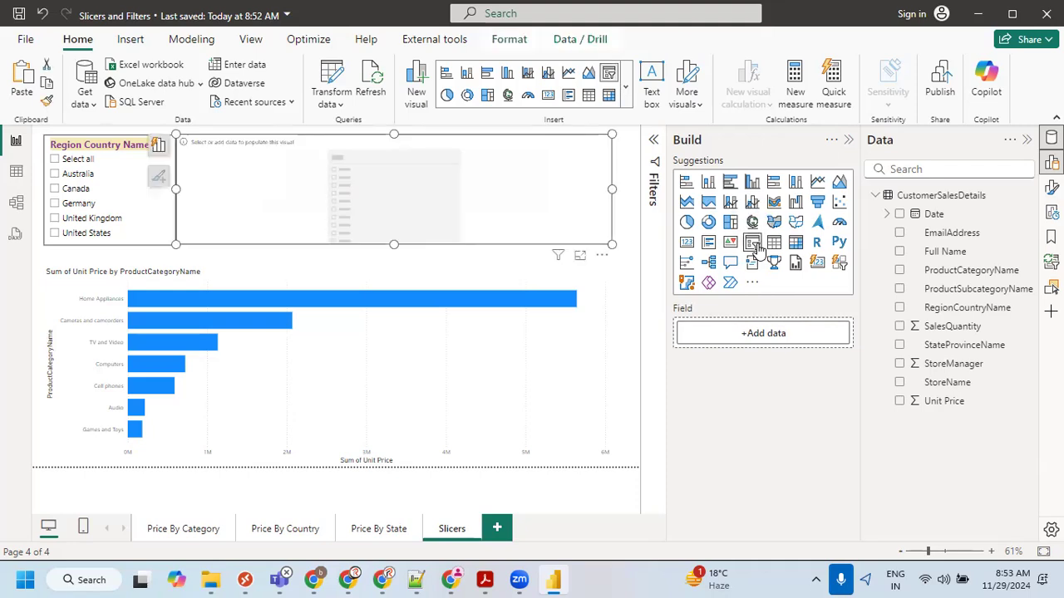
left_click(899, 215)
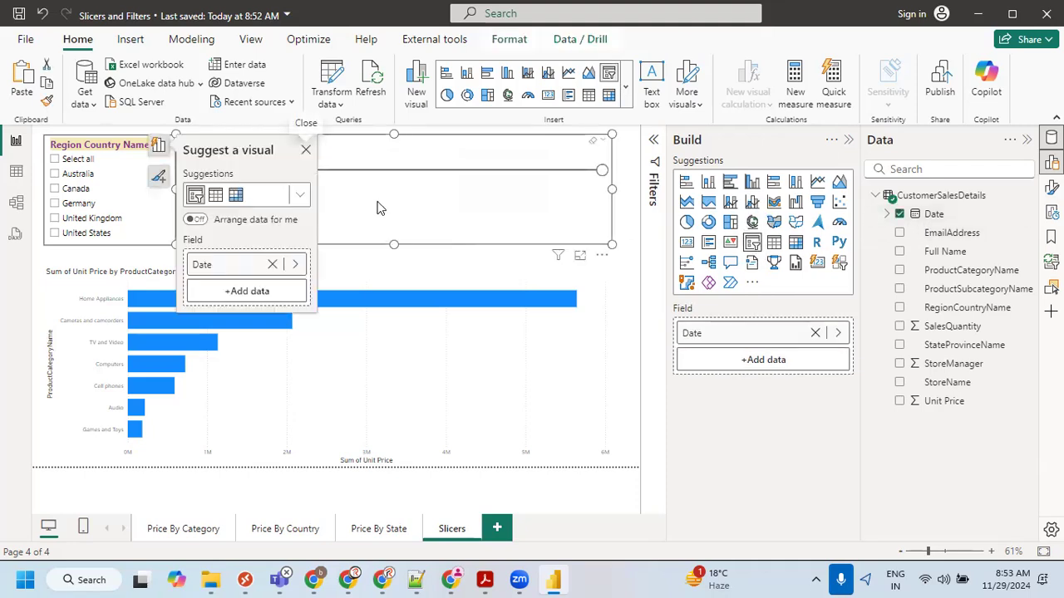
left_click(410, 260)
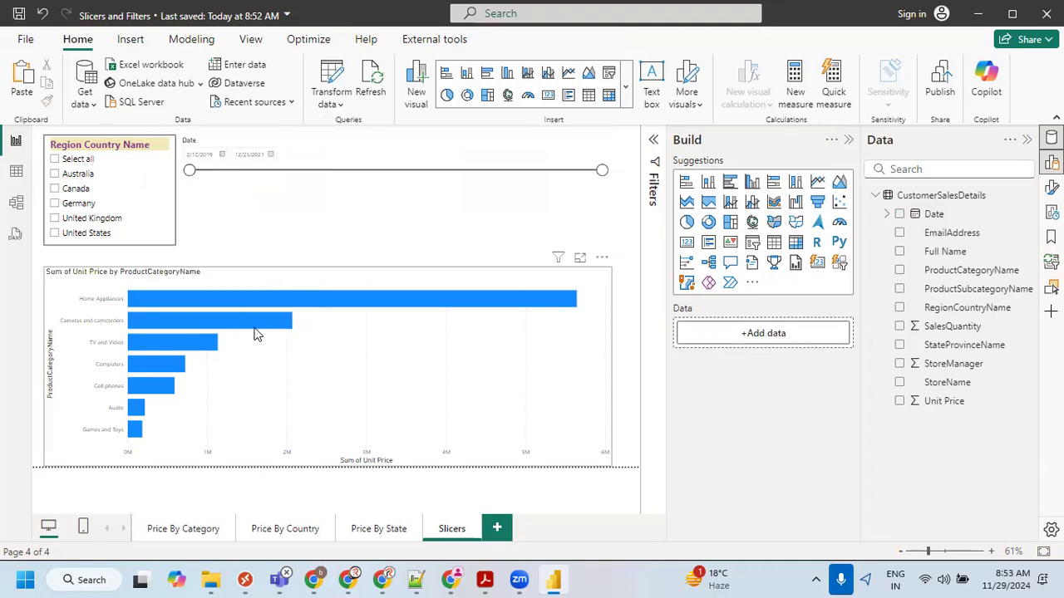
Narrow the Date slicer from both sides, leaving a gap between it and the Region Country Name slicer.
left_click(333, 221)
left_click_drag(177, 190, 195, 189)
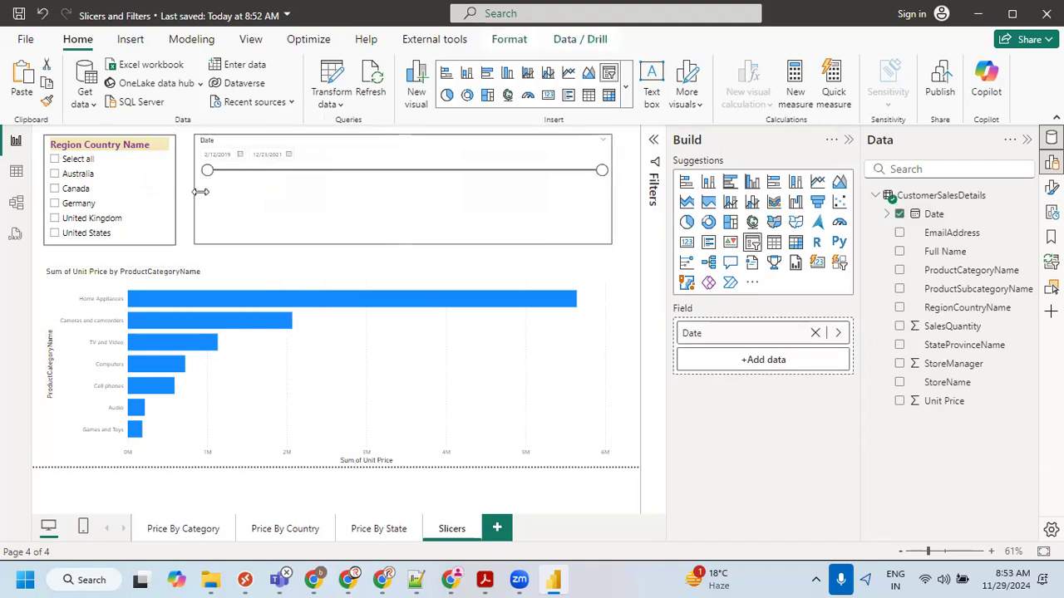
left_click_drag(615, 188, 602, 188)
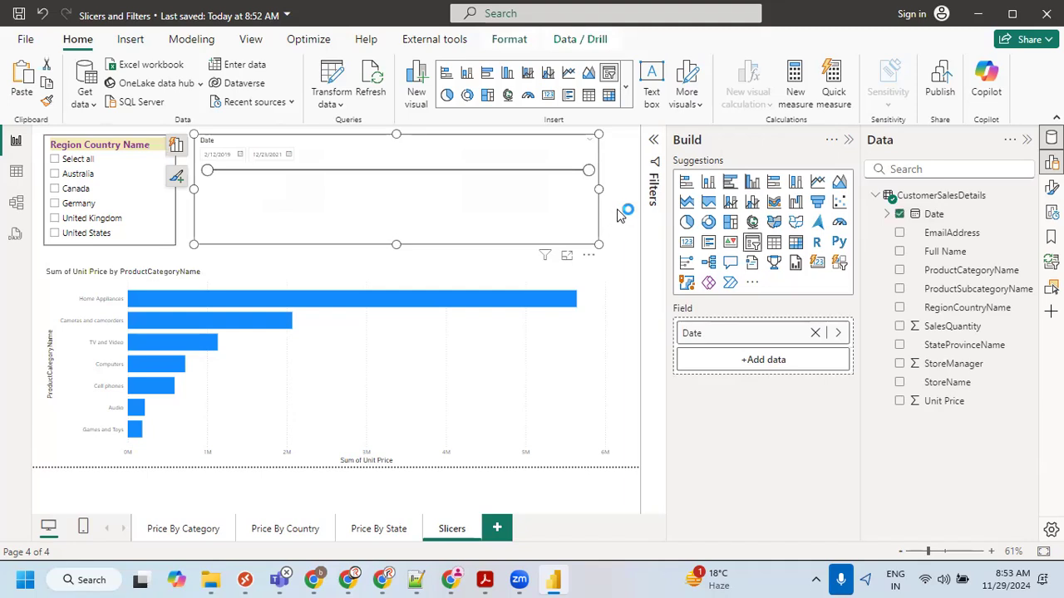
left_click(621, 215)
left_click(545, 196)
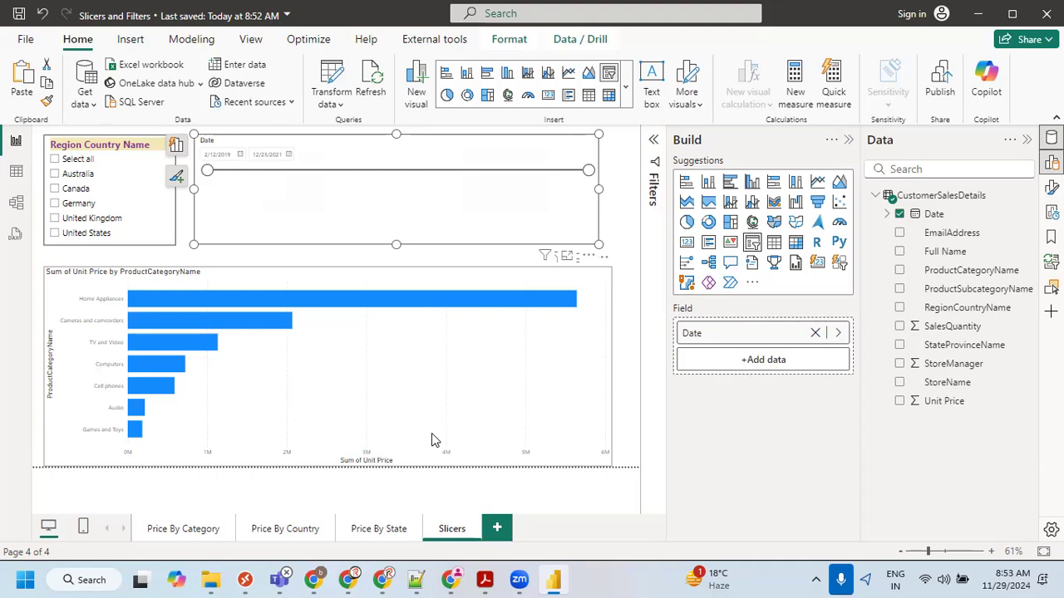
left_click(137, 156)
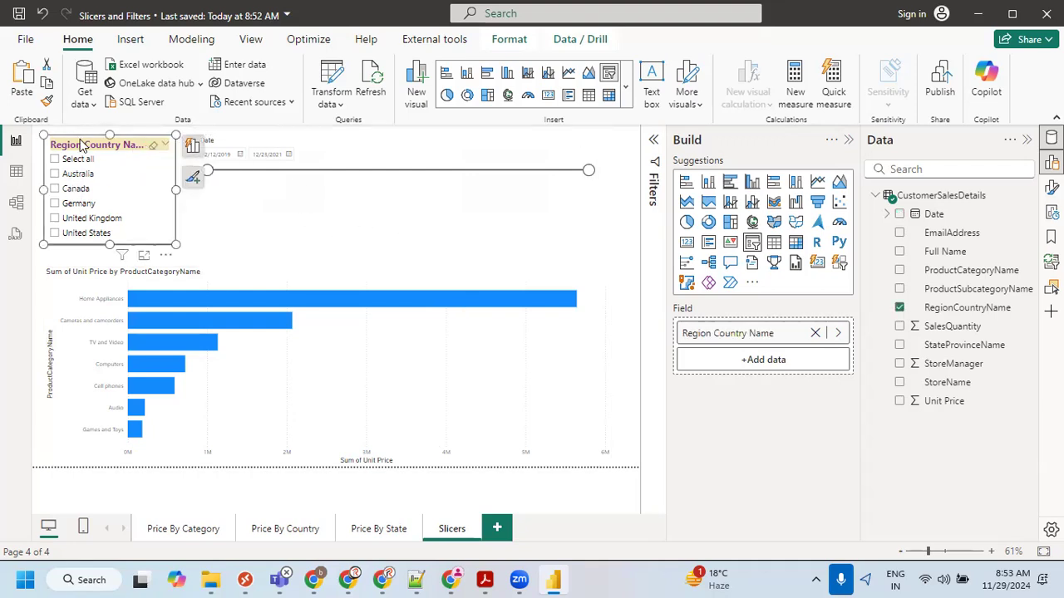
left_click(247, 145)
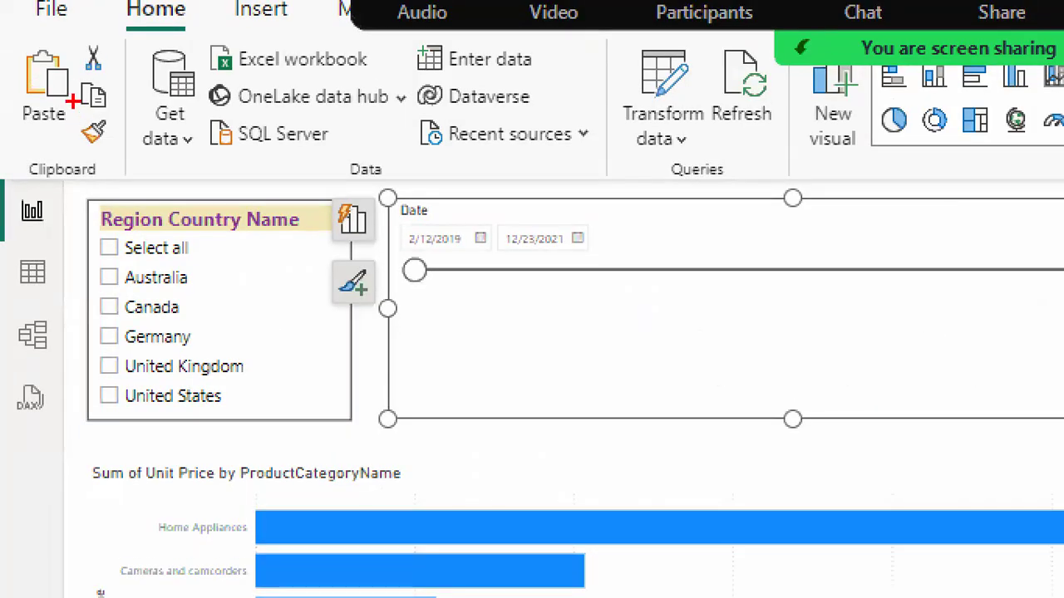
mouse_move(73, 101)
left_mouse_down()
mouse_move(119, 154)
mouse_move(36, 260)
left_mouse_up()
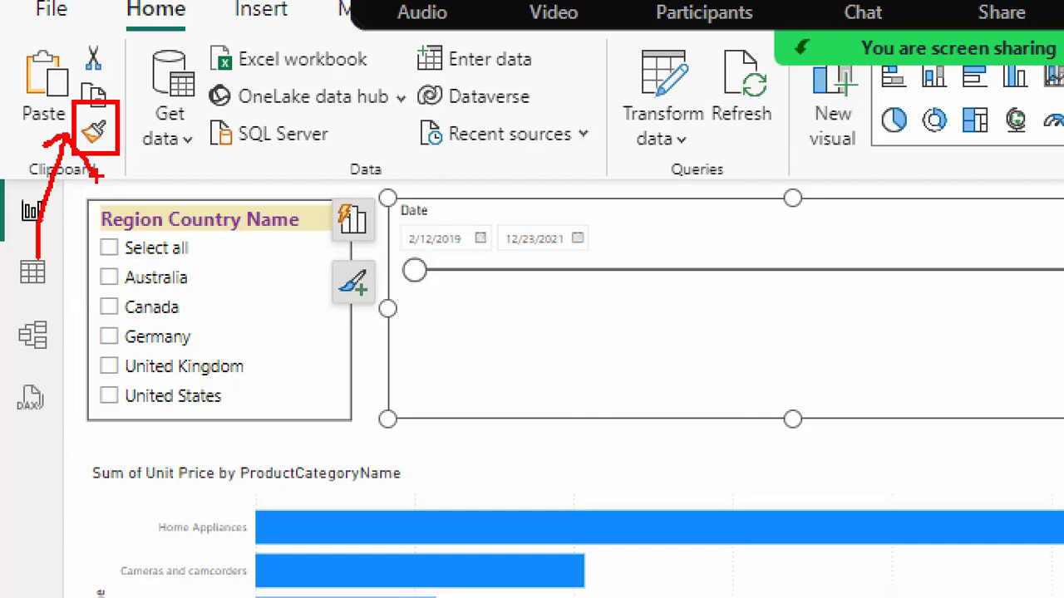
Copy the Region Country Name slicer's formatting onto the Date slicer with Format painter.
key("Escape")
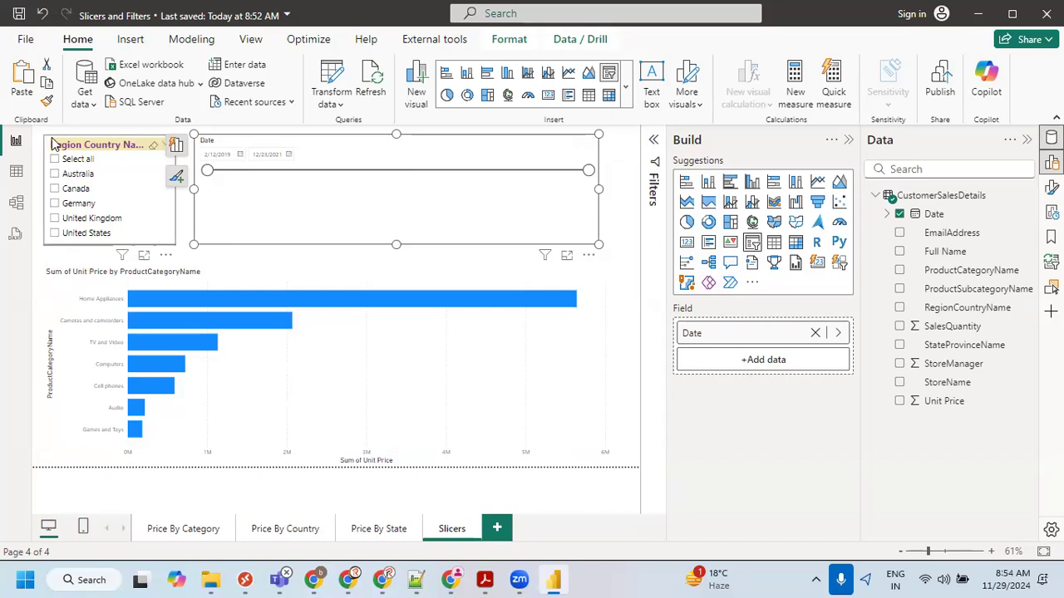
left_click(75, 152)
left_click(46, 101)
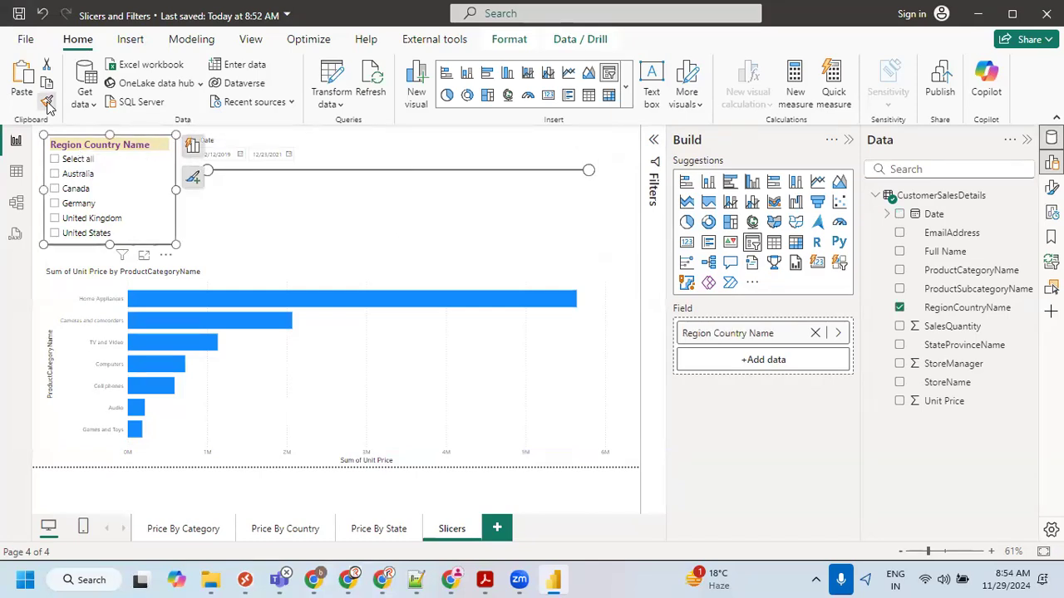
left_click(315, 194)
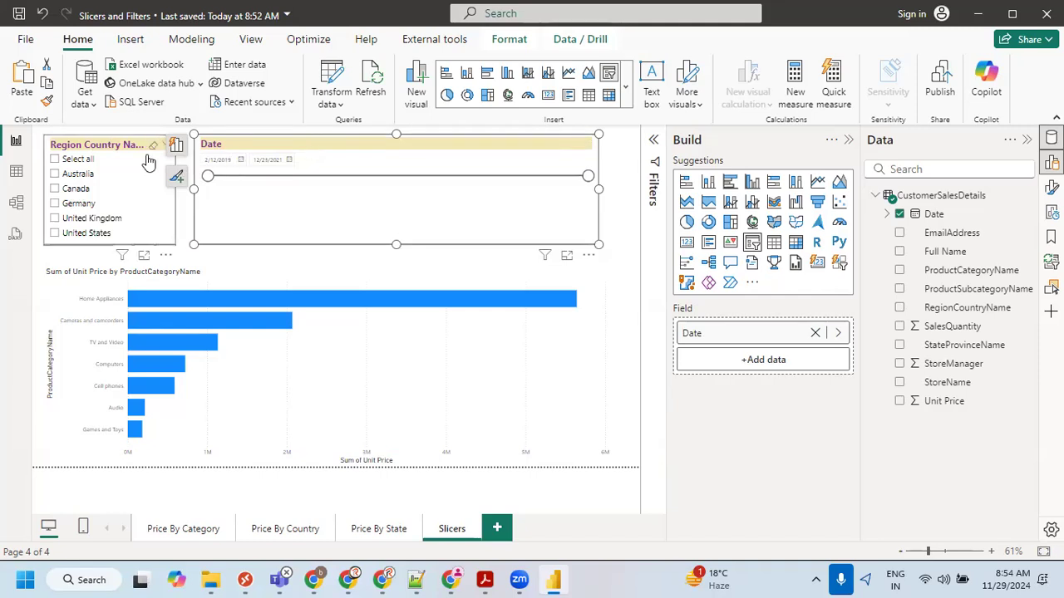
left_click(96, 146)
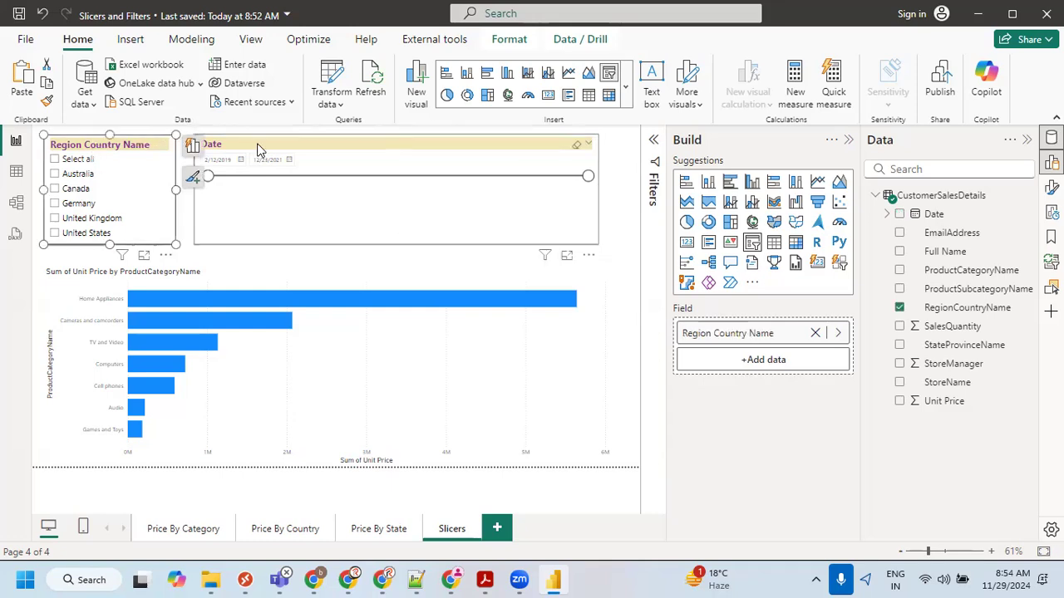
Show the Date slicer's format settings in place of the Data pane and open its list of slicer styles.
left_click(304, 165)
left_click(1051, 187)
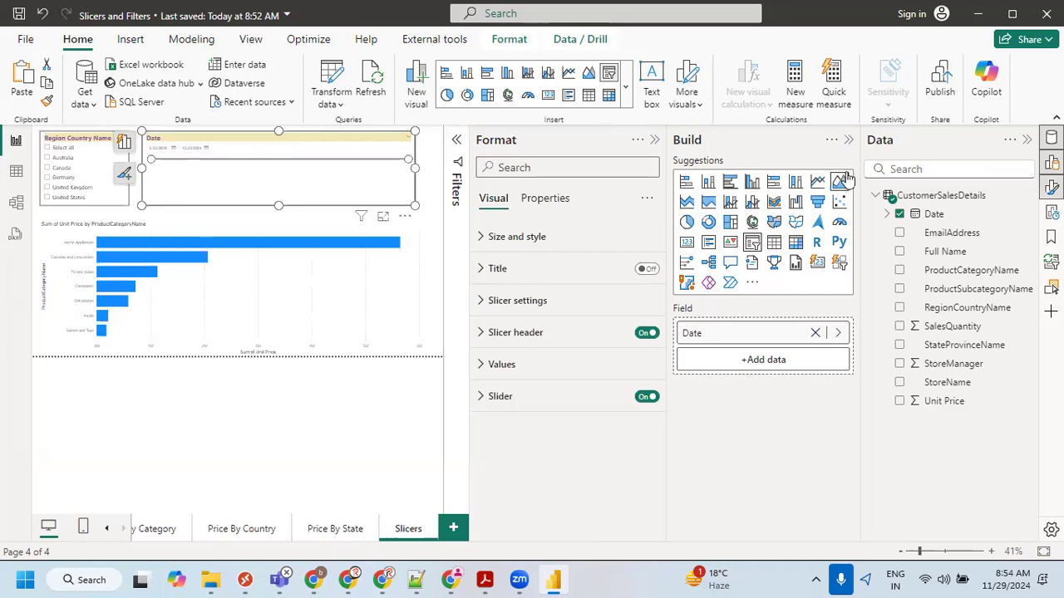
left_click(1027, 141)
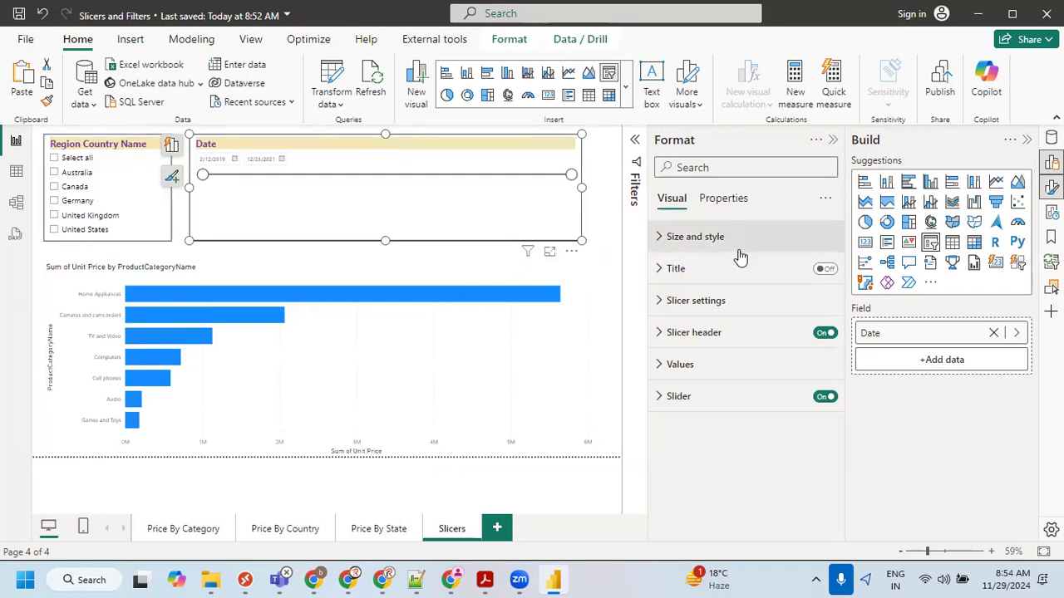
left_click(661, 304)
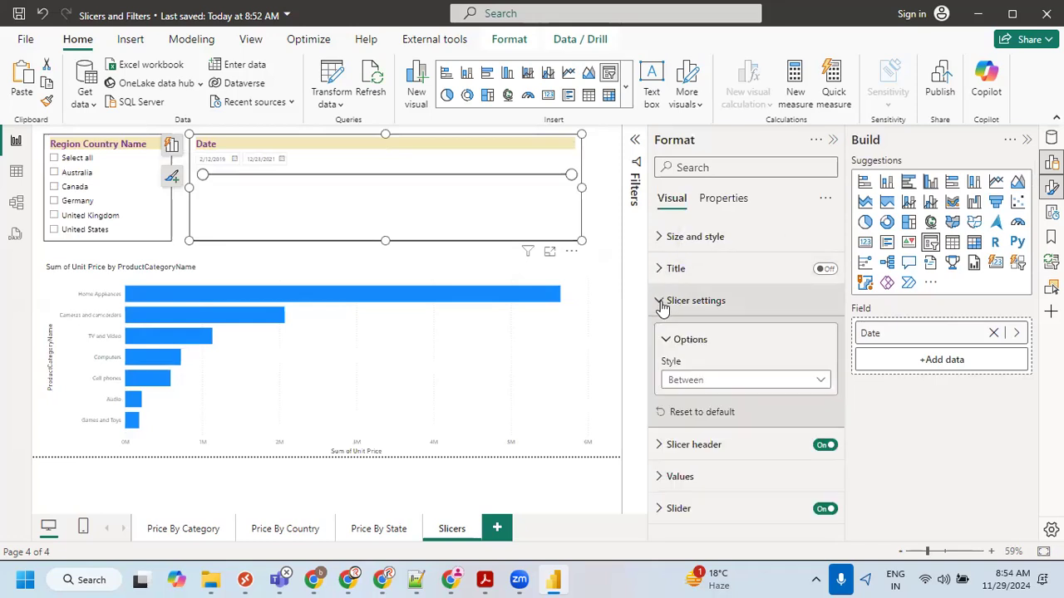
left_click(672, 342)
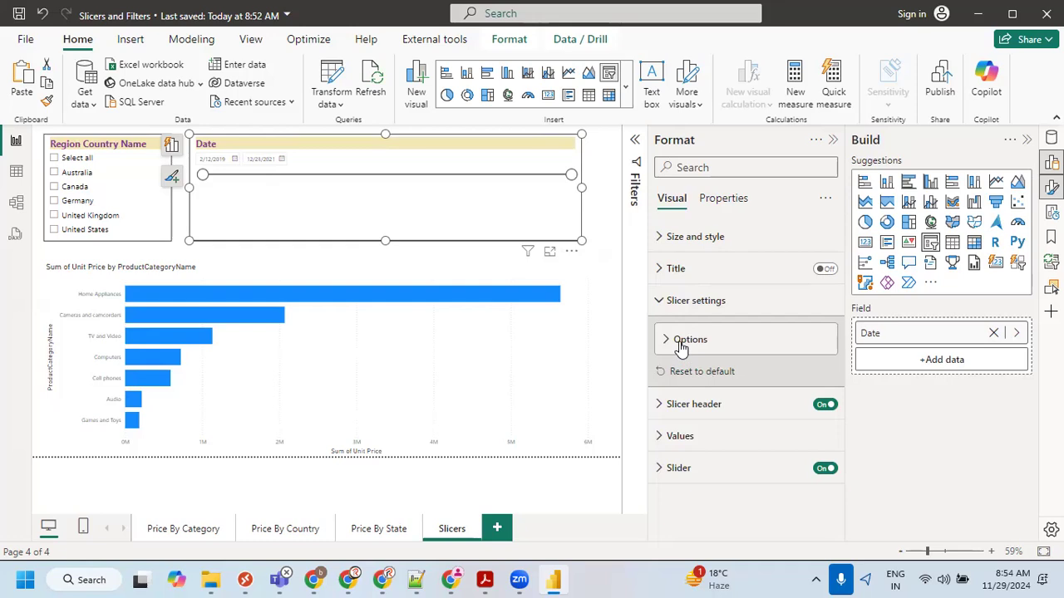
left_click(683, 343)
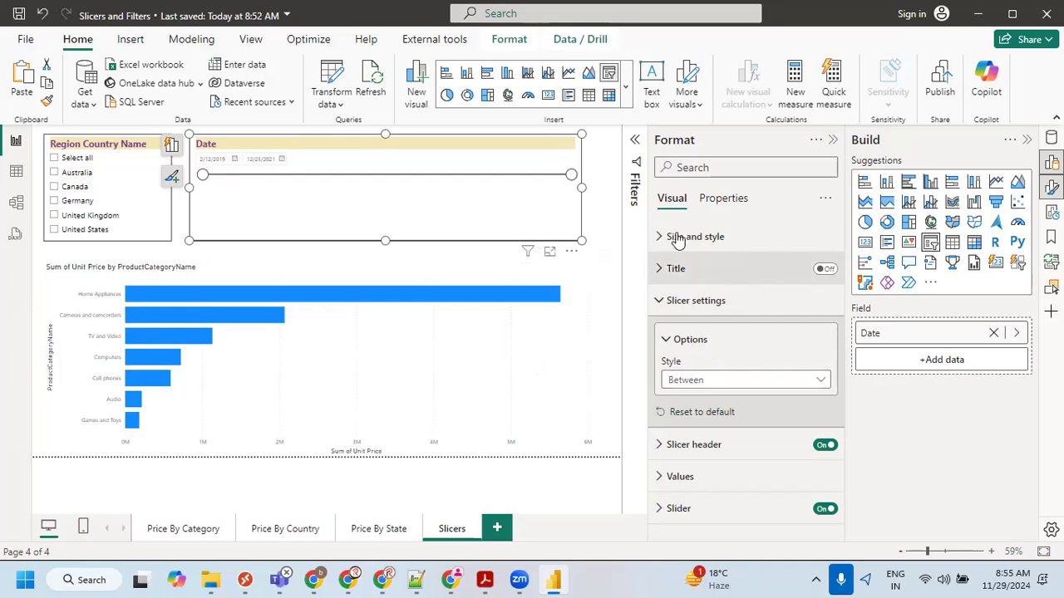
left_click(689, 382)
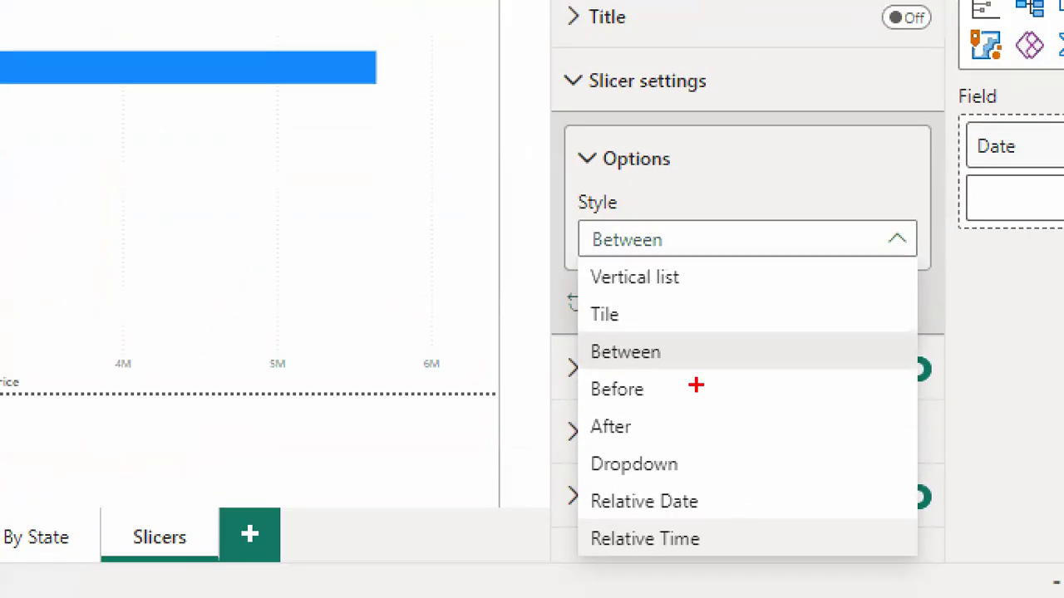
mouse_move(720, 249)
left_mouse_down()
mouse_move(615, 231)
mouse_move(463, 544)
mouse_move(806, 425)
mouse_move(698, 233)
left_mouse_up()
left_click_drag(339, 166, 473, 282)
left_click_drag(428, 255, 471, 228)
left_click_drag(586, 288, 686, 288)
mouse_move(581, 327)
left_mouse_down()
mouse_move(668, 328)
mouse_move(640, 330)
mouse_move(687, 294)
mouse_move(573, 265)
mouse_move(703, 291)
mouse_move(652, 250)
left_mouse_up()
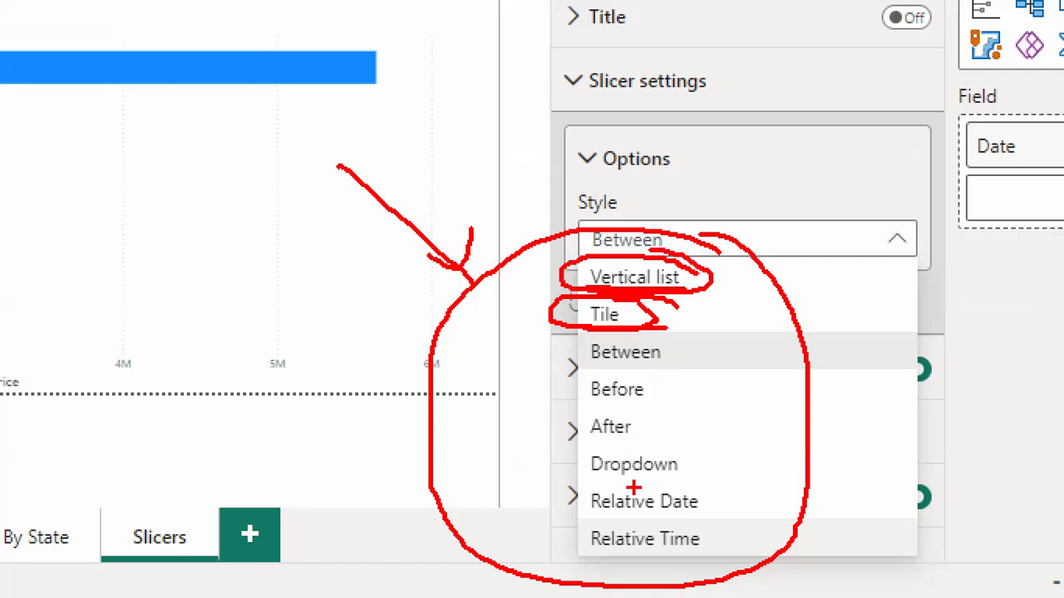
mouse_move(703, 437)
left_mouse_down()
mouse_move(549, 437)
mouse_move(683, 480)
mouse_move(702, 437)
left_mouse_up()
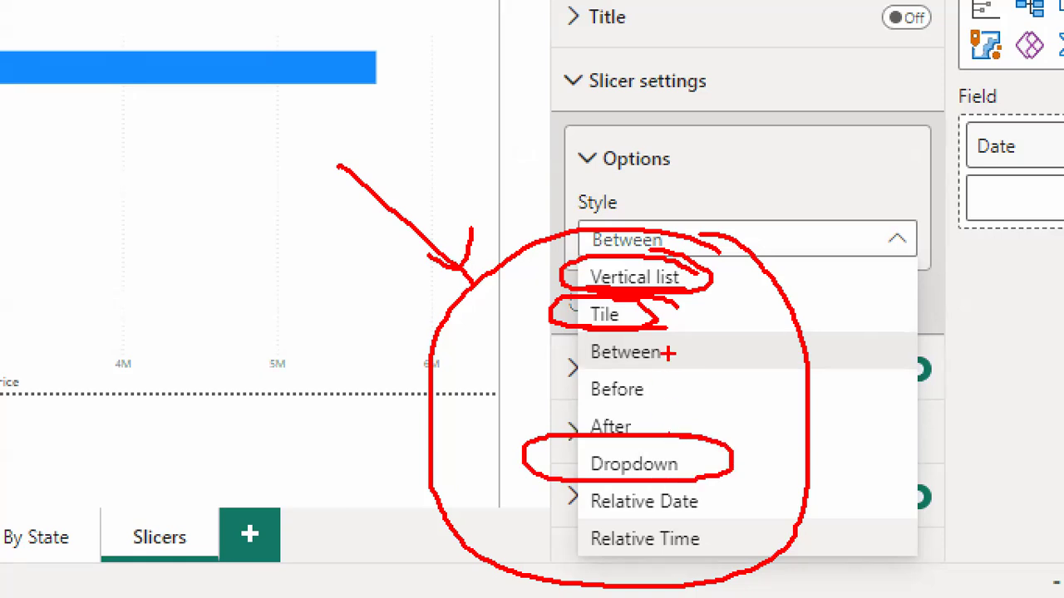
mouse_move(729, 266)
left_mouse_down()
mouse_move(777, 260)
mouse_move(811, 233)
left_mouse_up()
left_click_drag(689, 333, 765, 280)
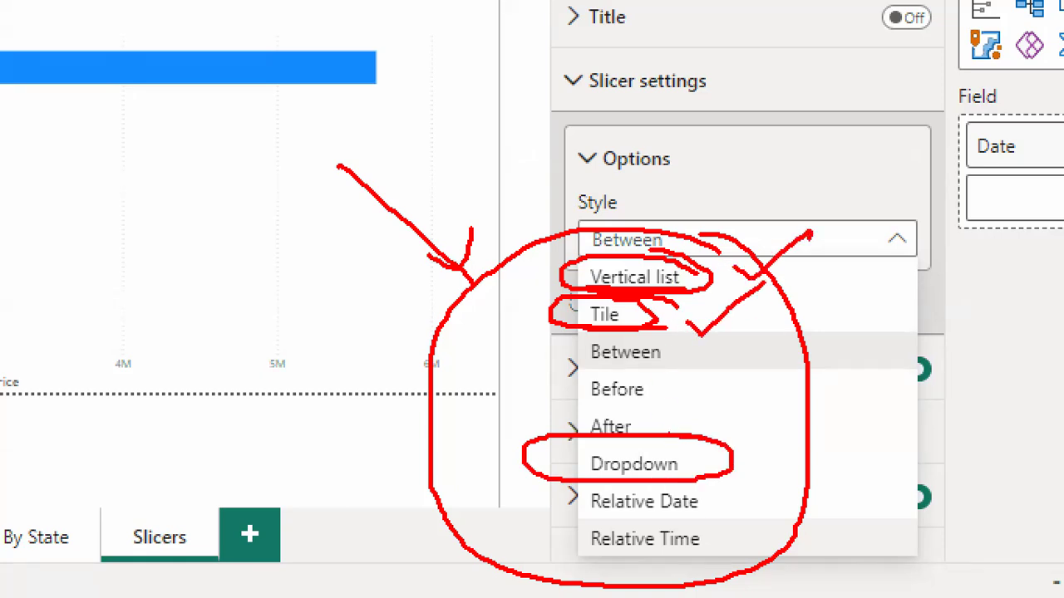
left_click_drag(751, 457, 844, 391)
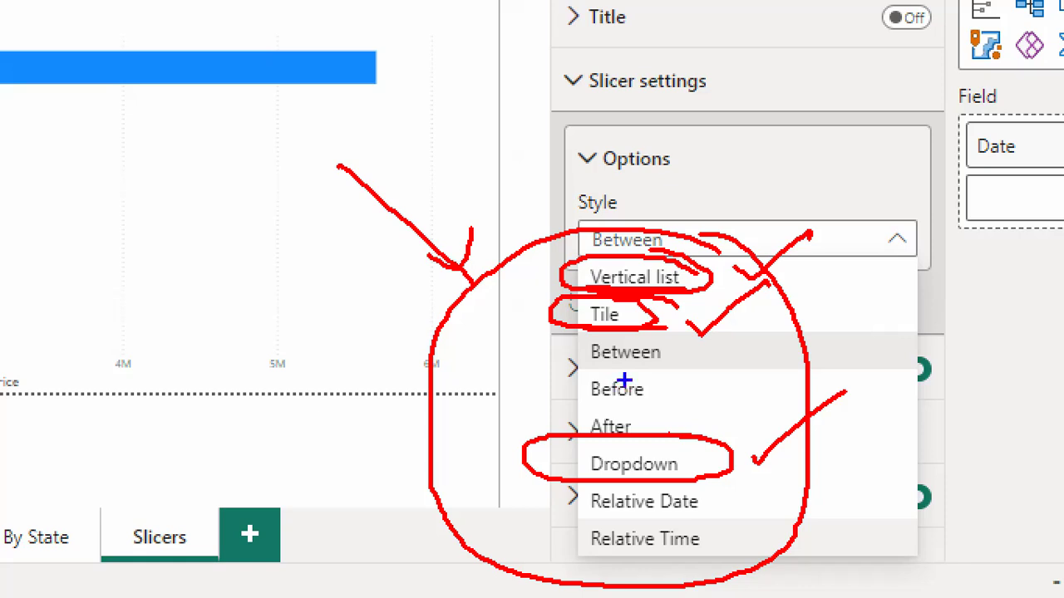
left_click_drag(580, 365, 703, 379)
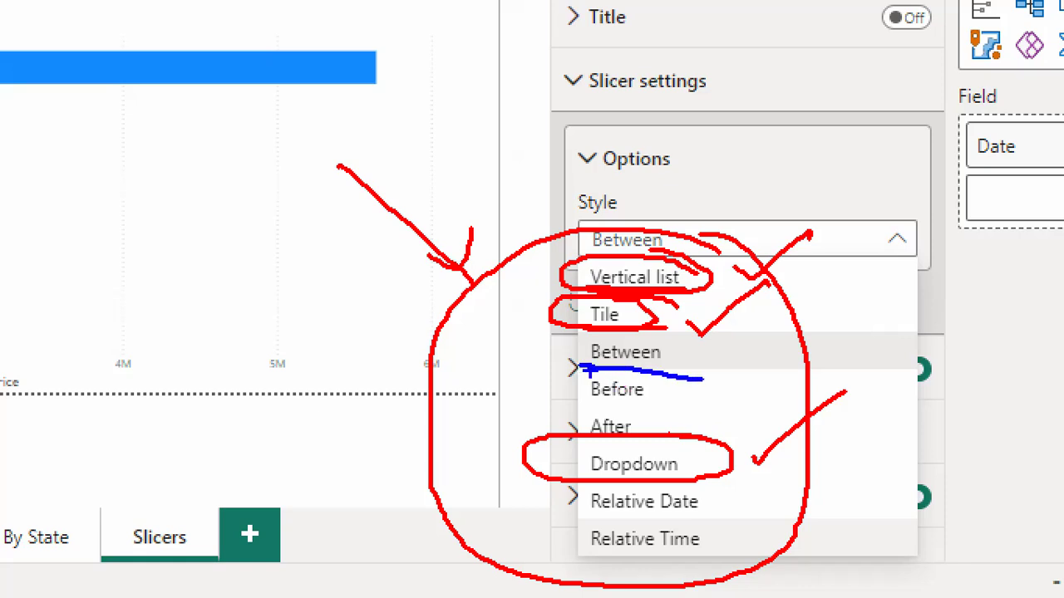
mouse_move(43, 172)
left_mouse_down()
mouse_move(204, 172)
mouse_move(207, 196)
mouse_move(213, 142)
left_mouse_up()
mouse_move(30, 293)
left_mouse_down()
mouse_move(13, 243)
mouse_move(73, 243)
left_mouse_up()
left_click_drag(220, 328, 215, 203)
mouse_move(215, 204)
left_mouse_down()
mouse_move(177, 261)
mouse_move(245, 264)
left_mouse_up()
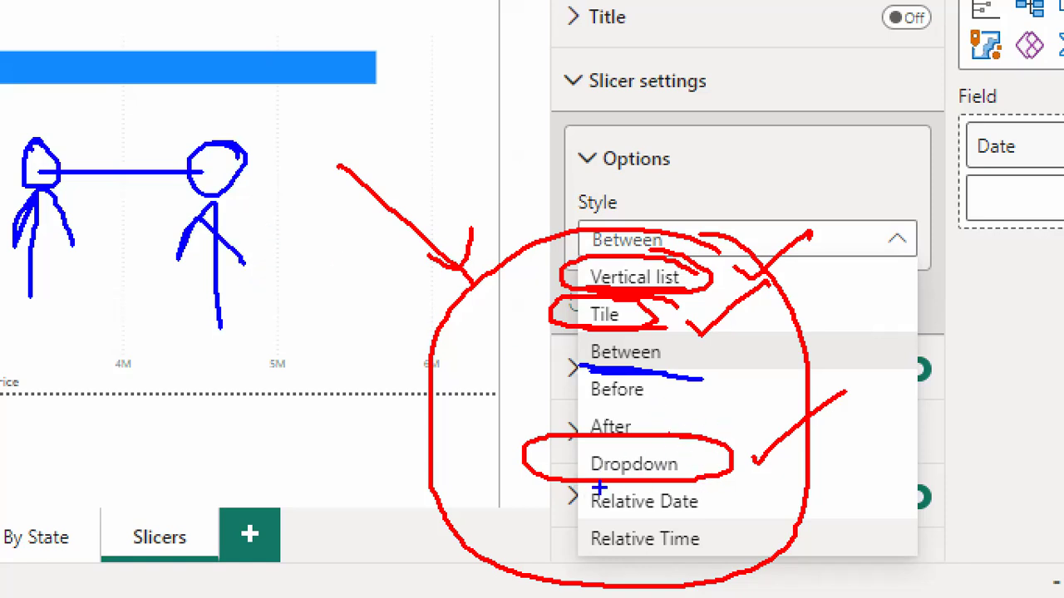
mouse_move(583, 373)
left_mouse_down()
mouse_move(685, 374)
mouse_move(582, 338)
mouse_move(572, 367)
left_mouse_up()
mouse_move(656, 394)
left_mouse_down()
mouse_move(644, 379)
mouse_move(592, 421)
mouse_move(642, 382)
mouse_move(616, 379)
left_mouse_up()
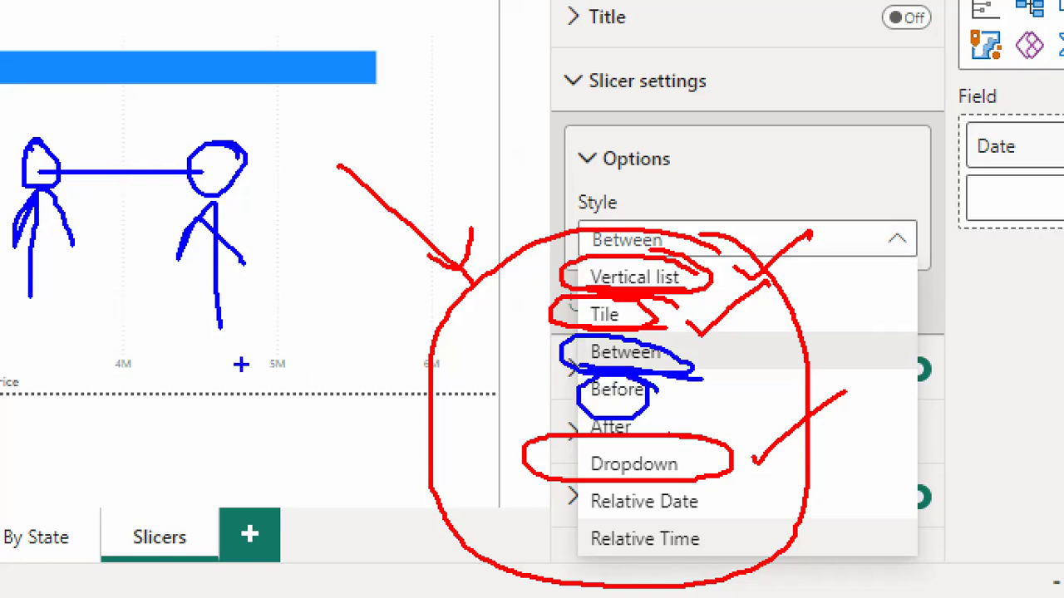
mouse_move(650, 421)
left_mouse_down()
mouse_move(565, 427)
mouse_move(650, 420)
left_mouse_up()
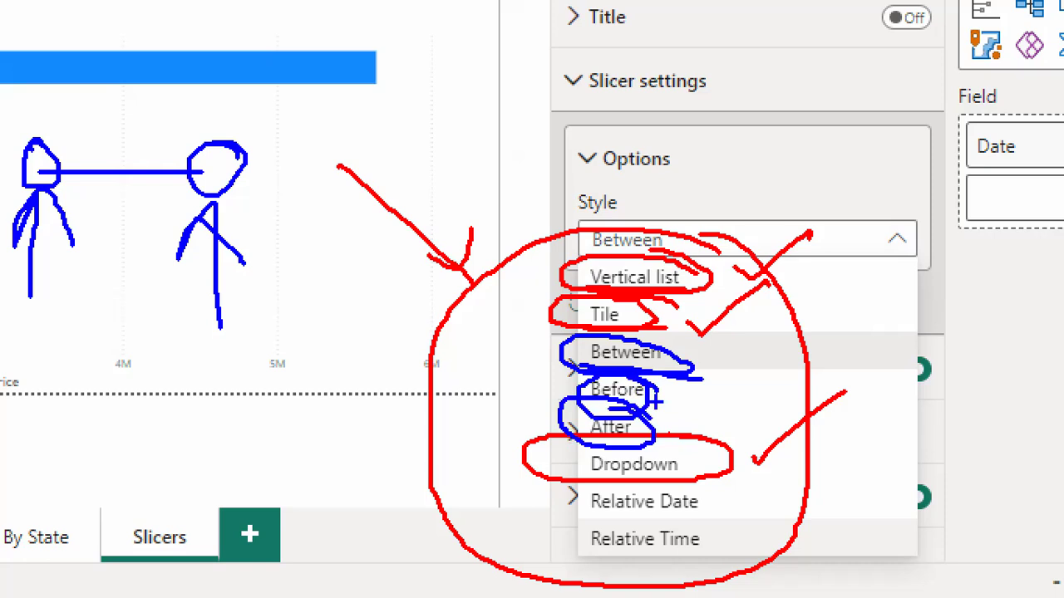
mouse_move(713, 502)
left_mouse_down()
mouse_move(555, 522)
mouse_move(683, 546)
left_mouse_up()
left_click_drag(597, 552, 683, 555)
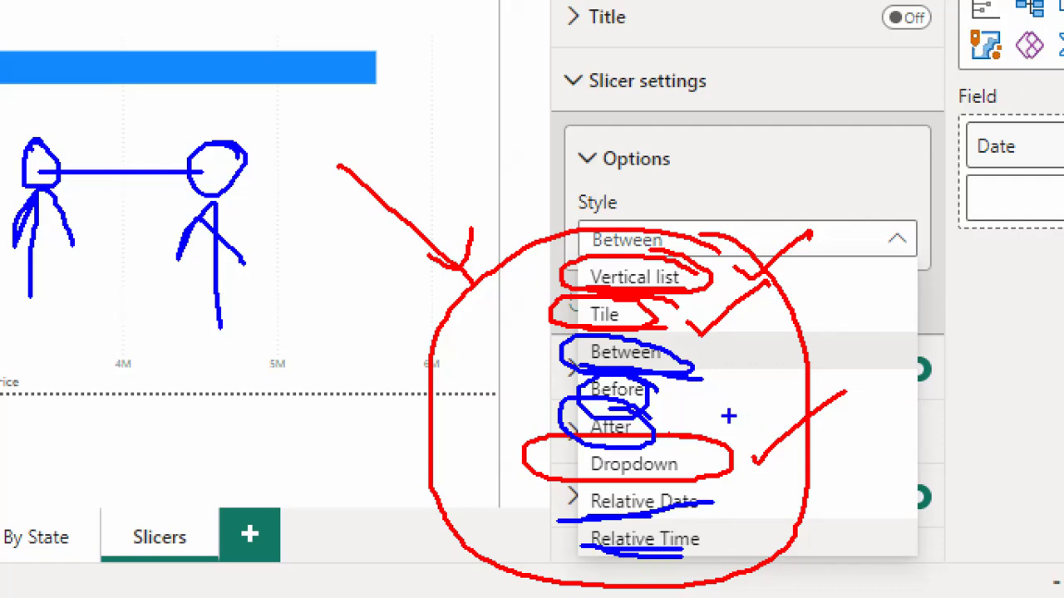
key("Escape")
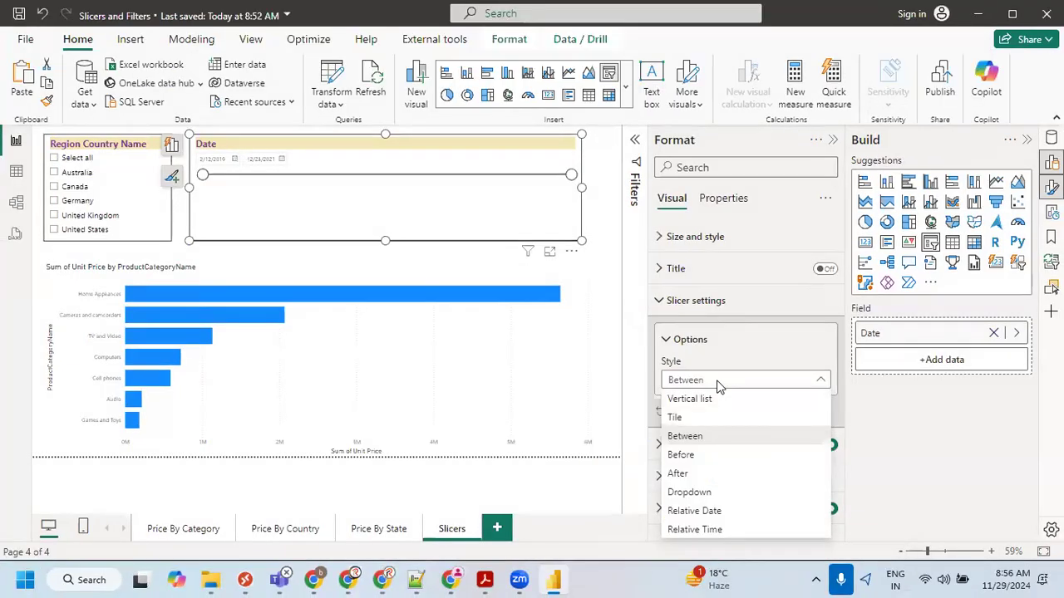
Set the Date slicer's style to Vertical list and narrow the slicer to roughly the width of the Region Country Name slicer.
left_click(718, 383)
left_click(704, 381)
left_click(694, 404)
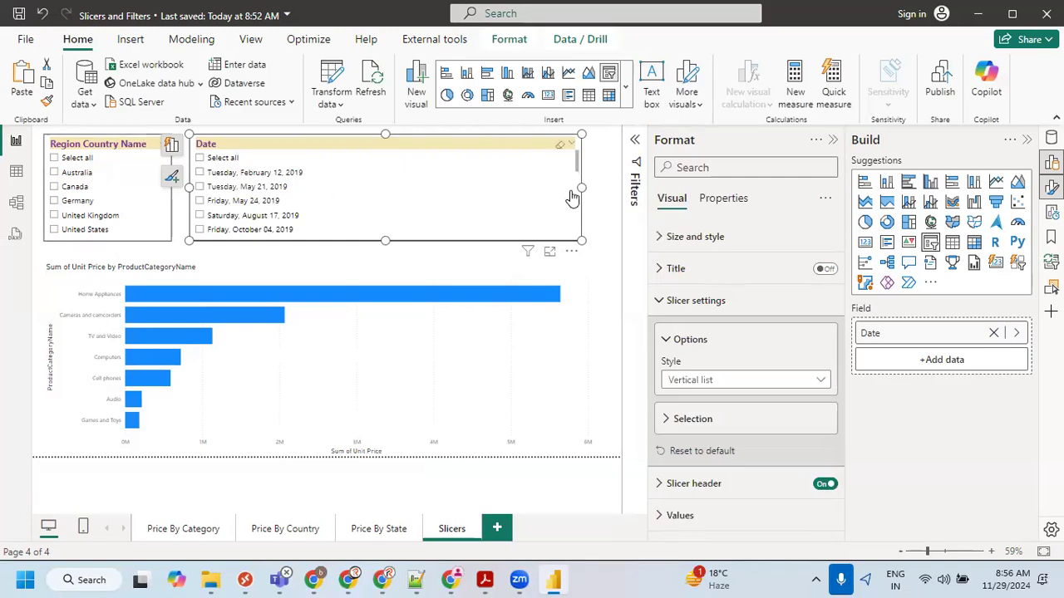
left_click_drag(571, 192, 408, 191)
left_click_drag(333, 184, 326, 177)
left_click(409, 171)
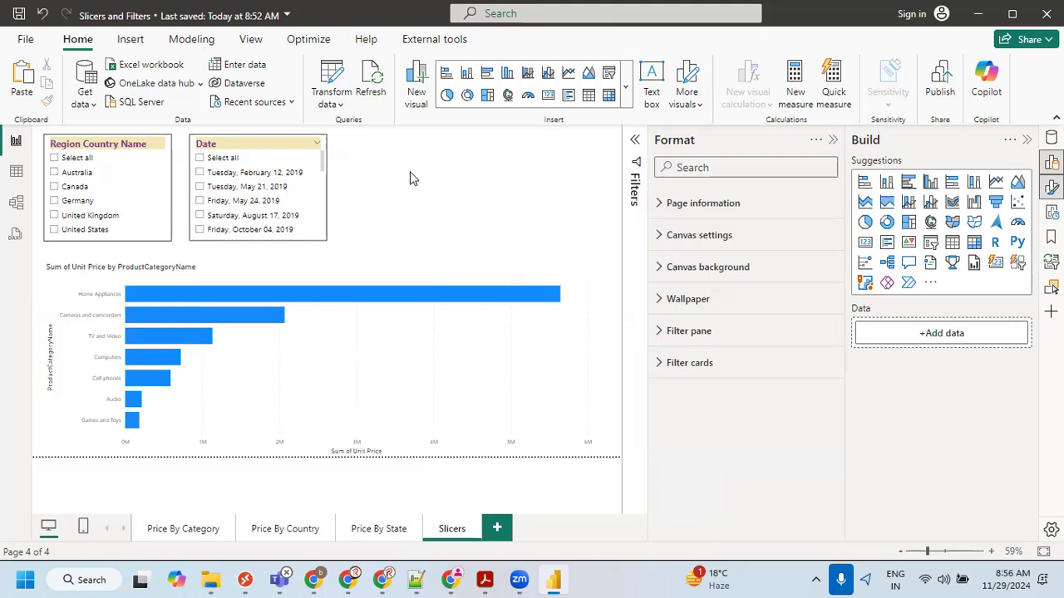
left_click(255, 149)
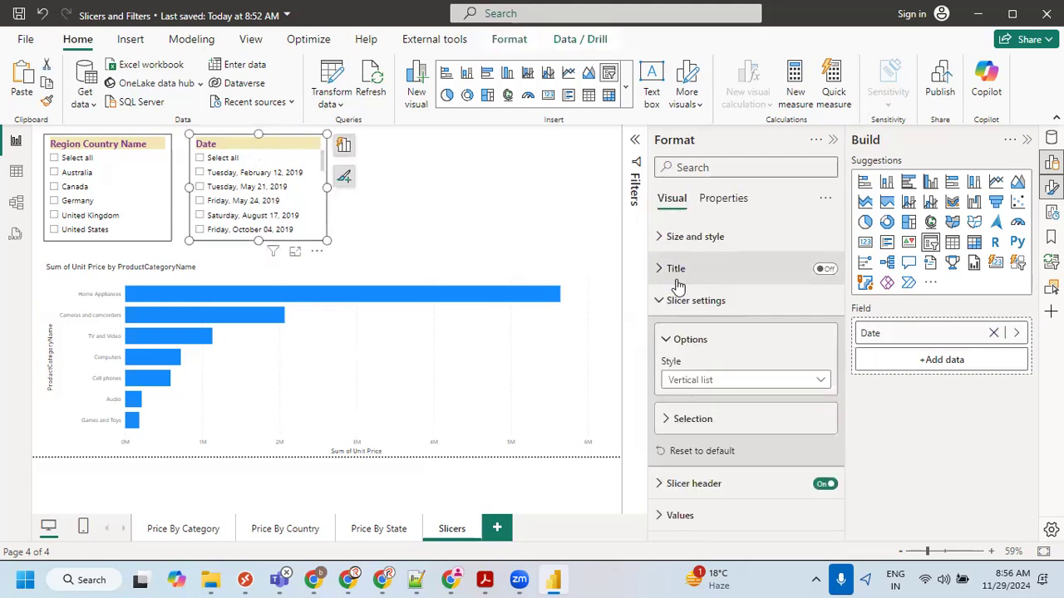
Set the Date slicer's style to Between and limit the date range to 3/10/2020 through 4/17/2021.
left_click(484, 580)
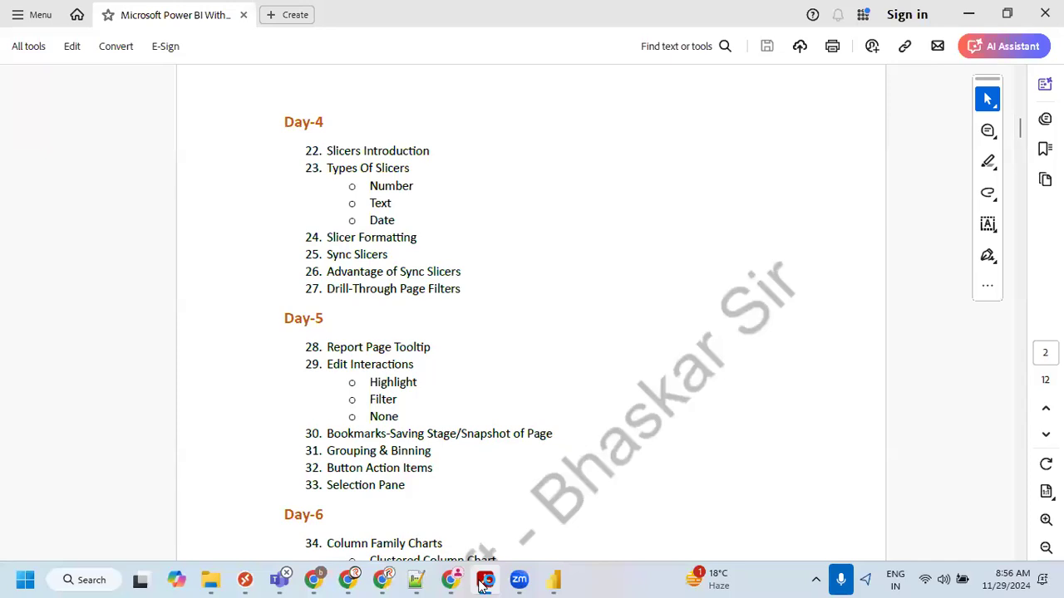
left_click(484, 581)
left_click(708, 382)
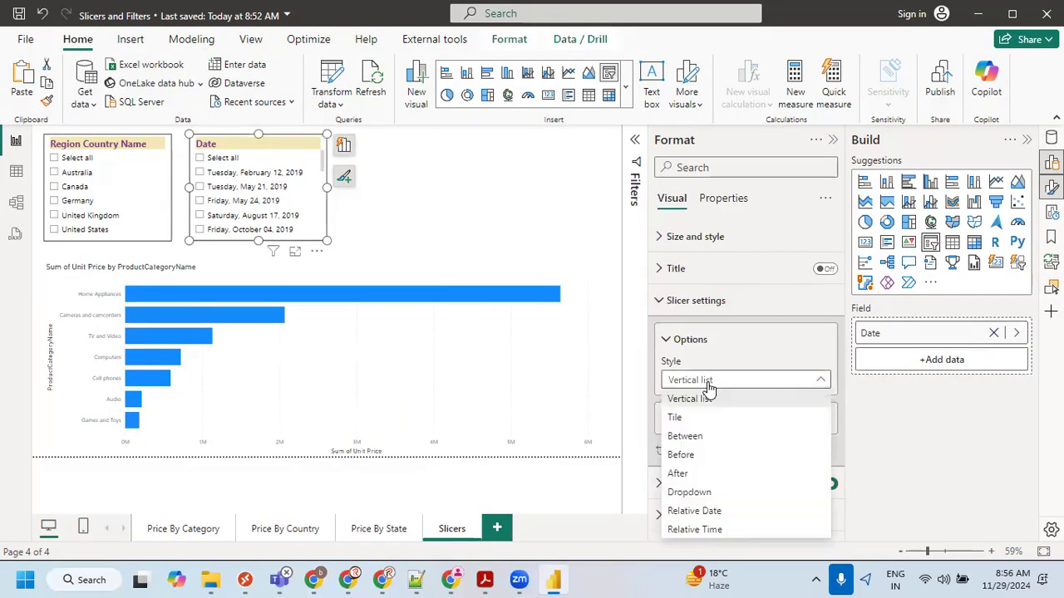
left_click(685, 436)
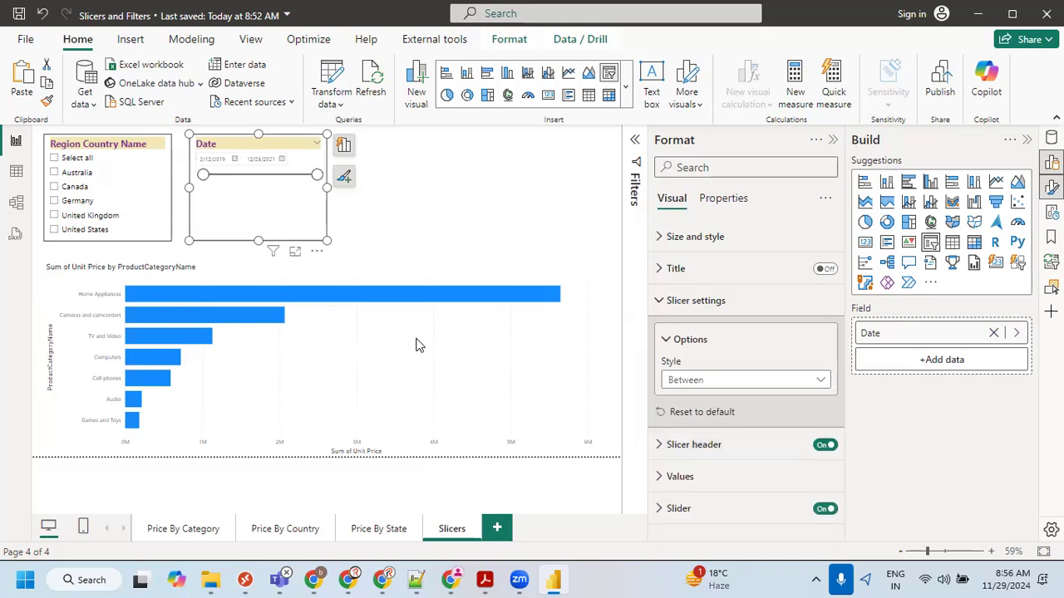
left_click_drag(204, 174, 226, 174)
left_click_drag(317, 175, 258, 179)
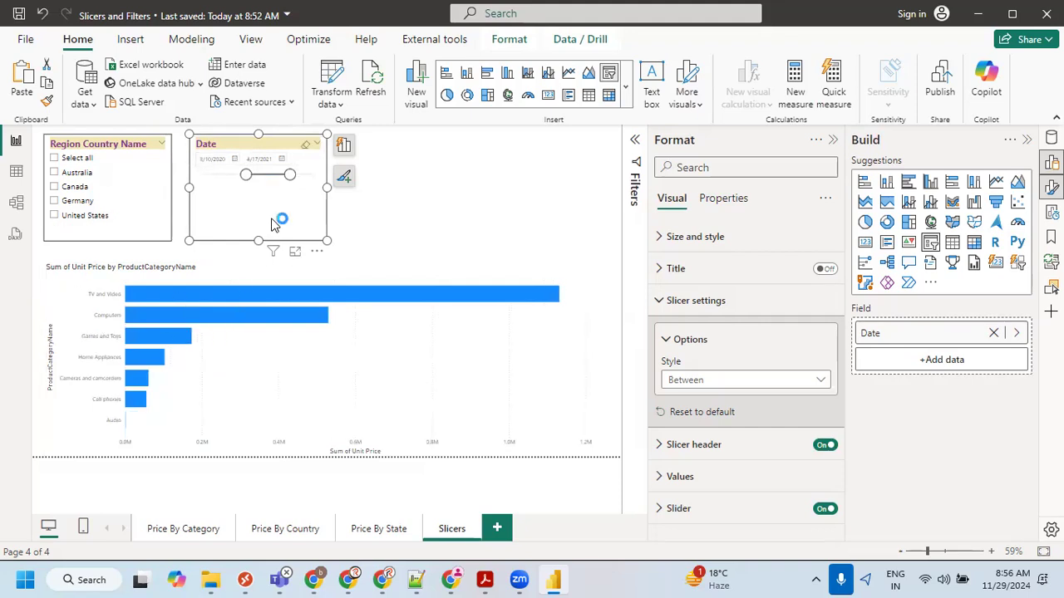
left_click(236, 160)
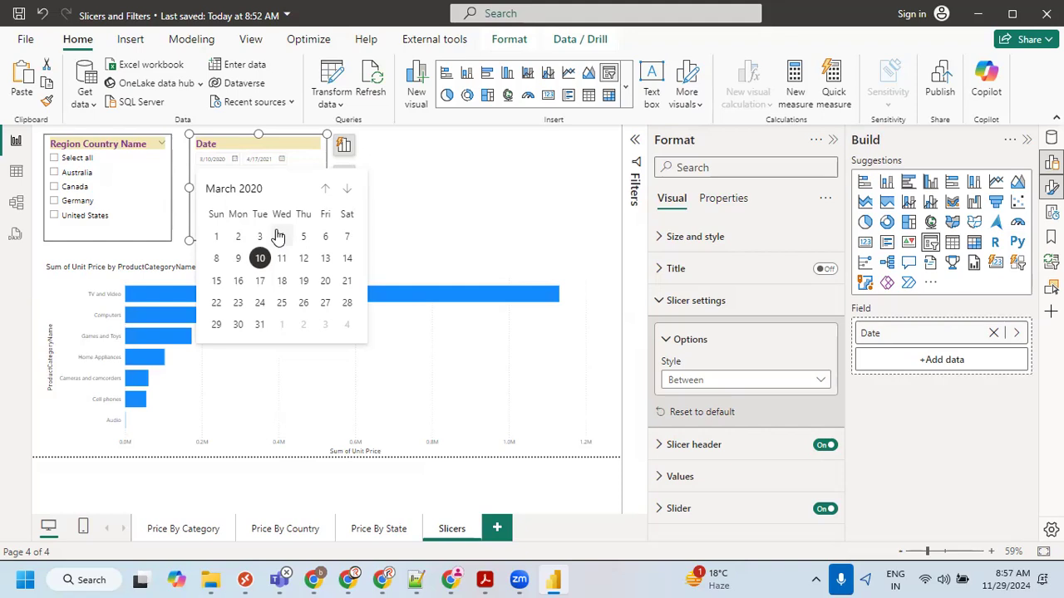
left_click(285, 137)
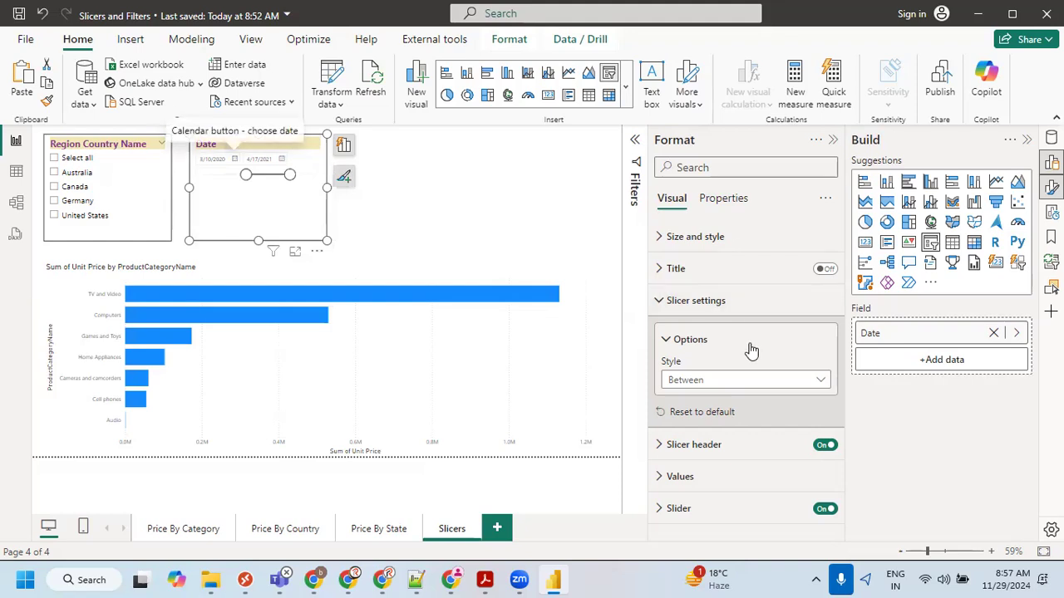
Set the Date slicer's style to Before and move its end date to 4/11/2020.
left_click(729, 378)
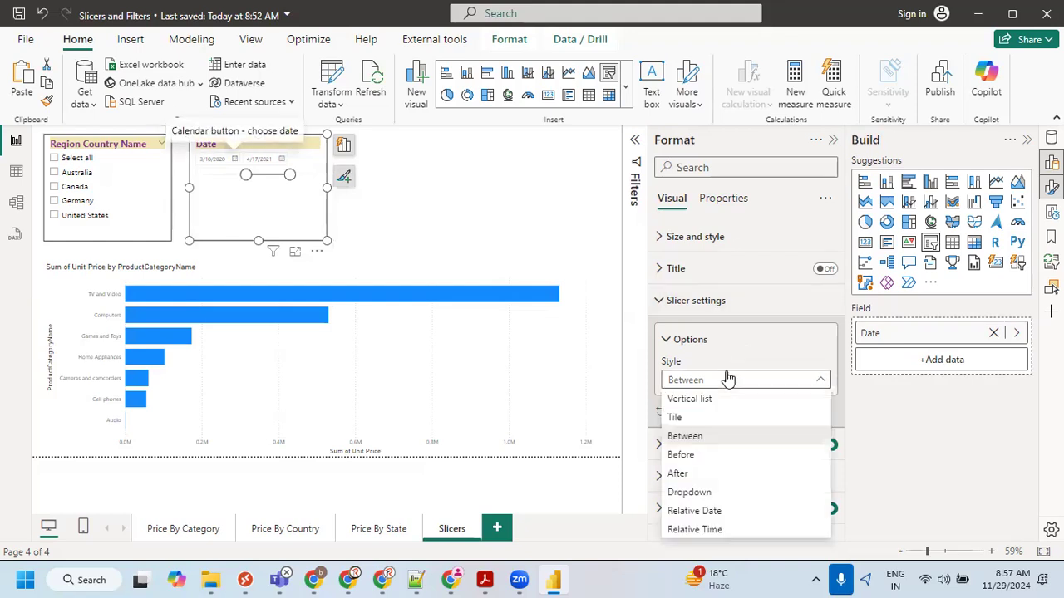
left_click(700, 455)
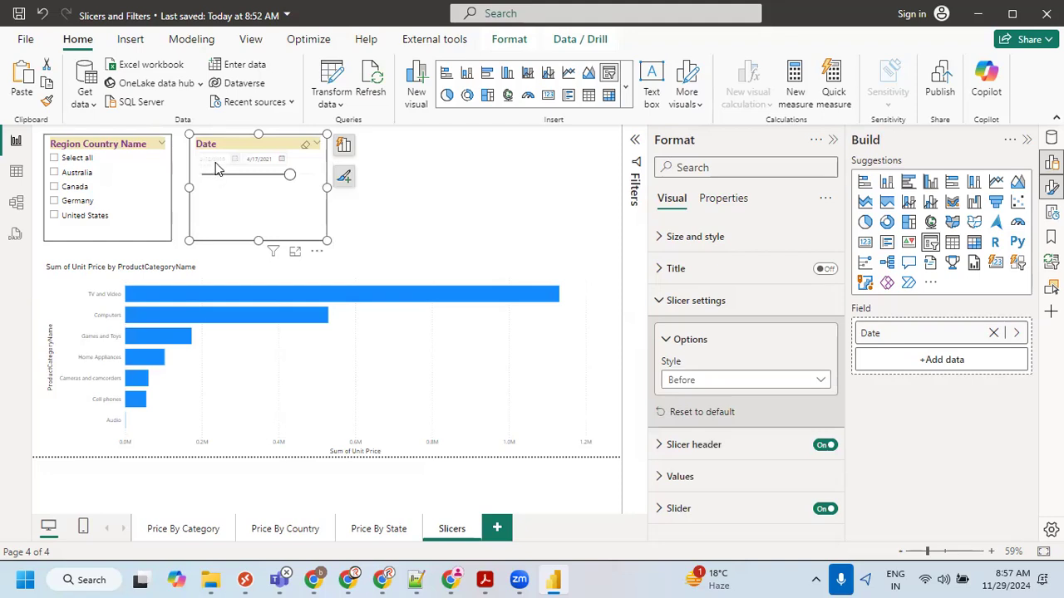
left_click_drag(289, 174, 251, 175)
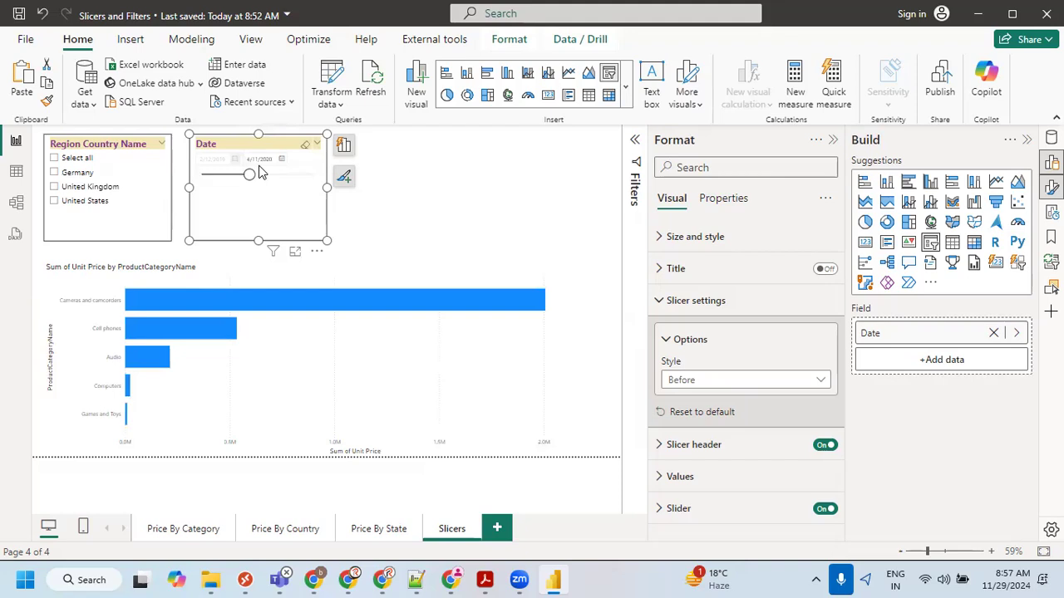
Try the After style on the Date slicer, followed by the Dropdown style with its list of dates expanded.
left_click(698, 381)
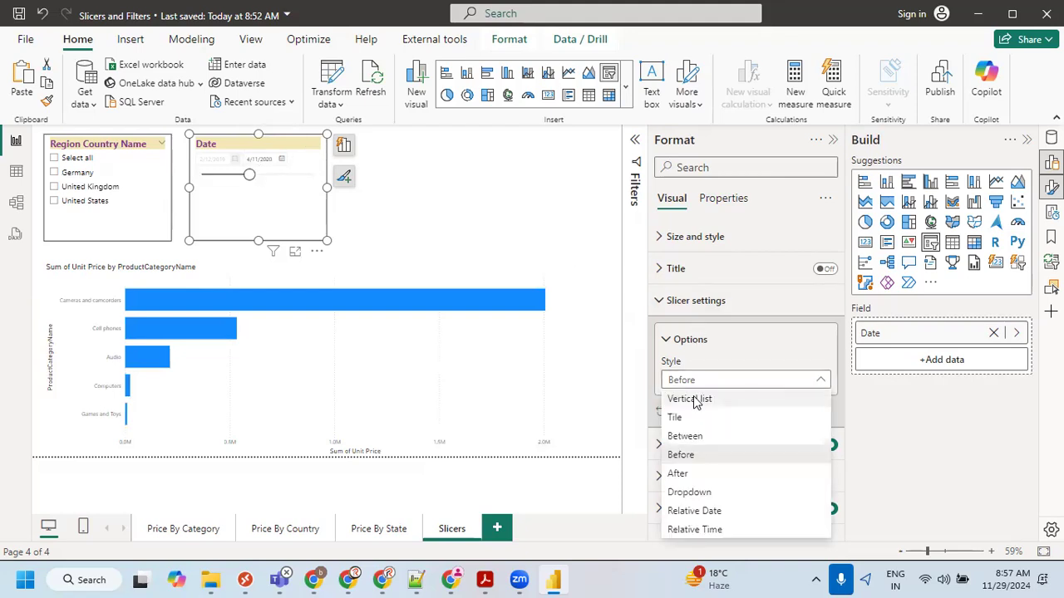
left_click(678, 473)
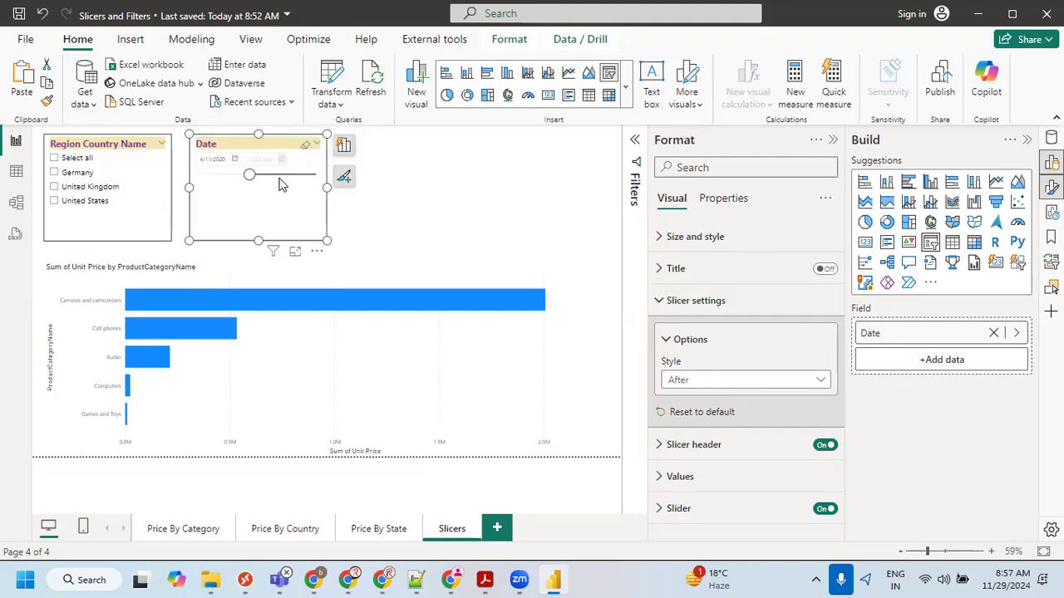
left_click(746, 380)
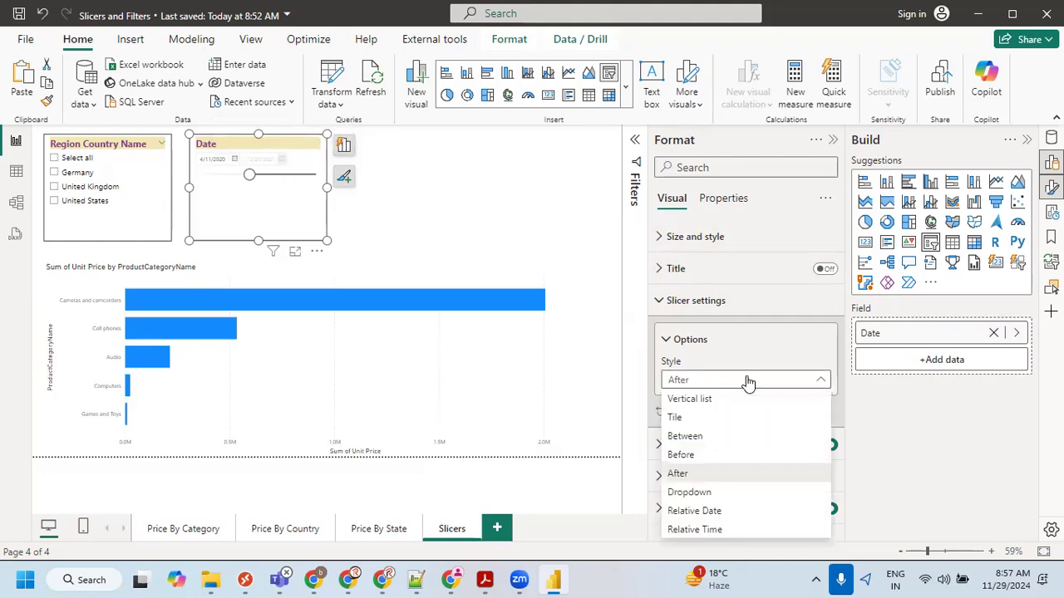
left_click(703, 492)
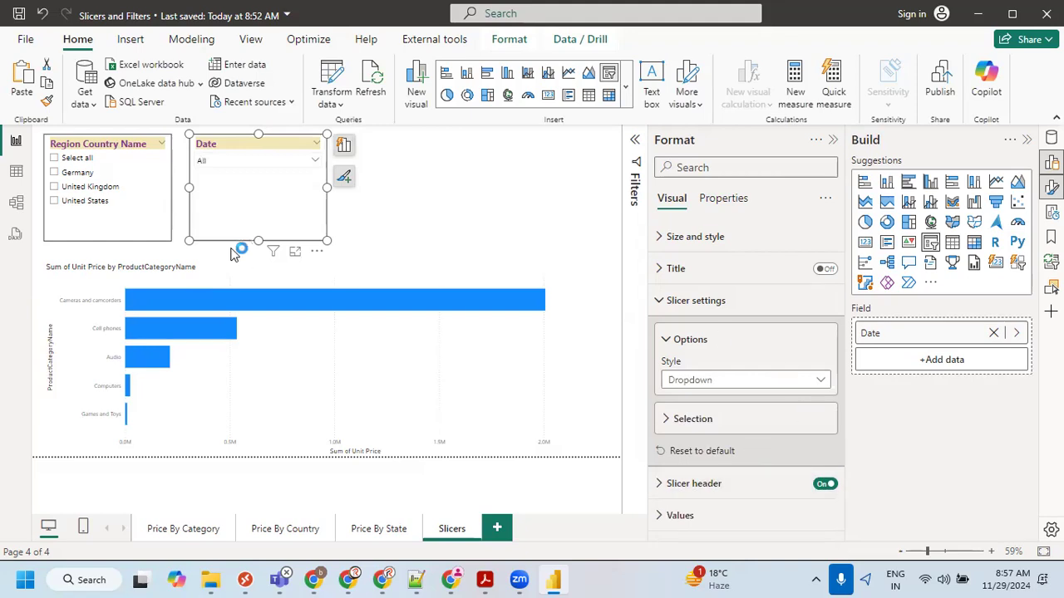
left_click(315, 159)
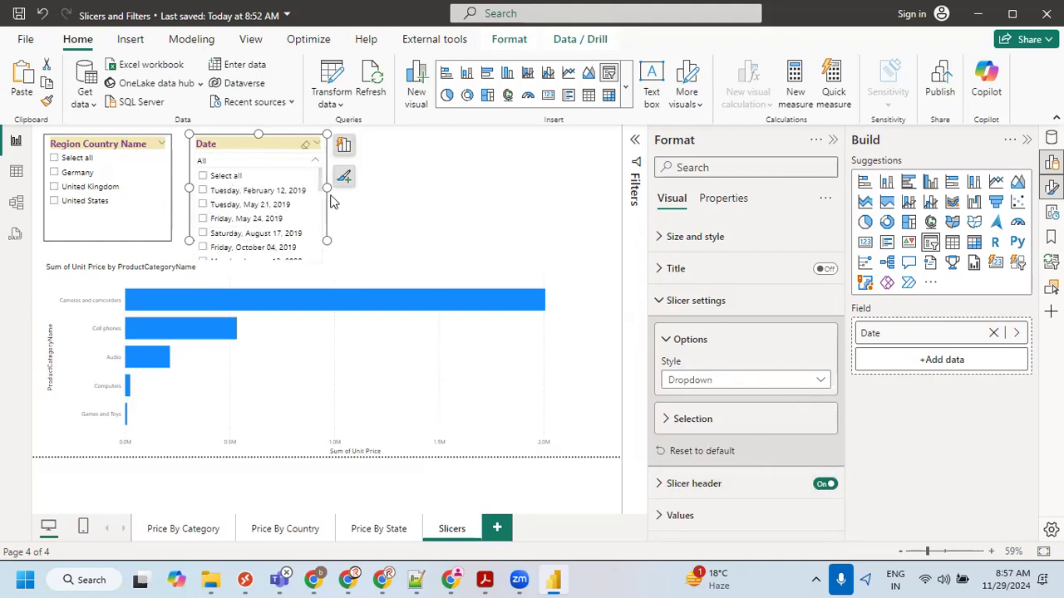
Set the Date slicer's style to Relative Date and filter it to the last 1 week.
left_click(720, 383)
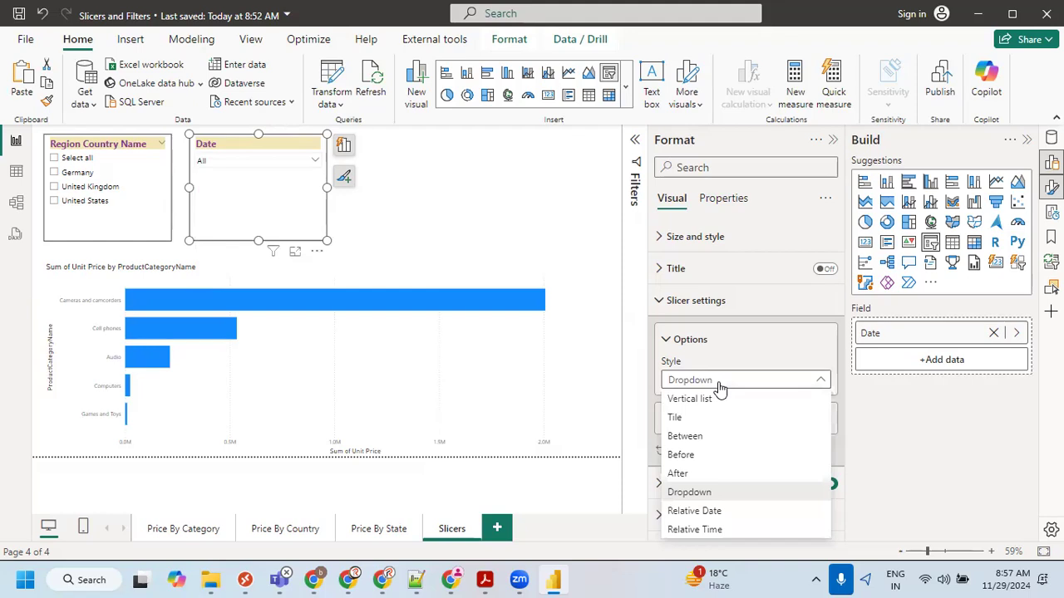
left_click(694, 511)
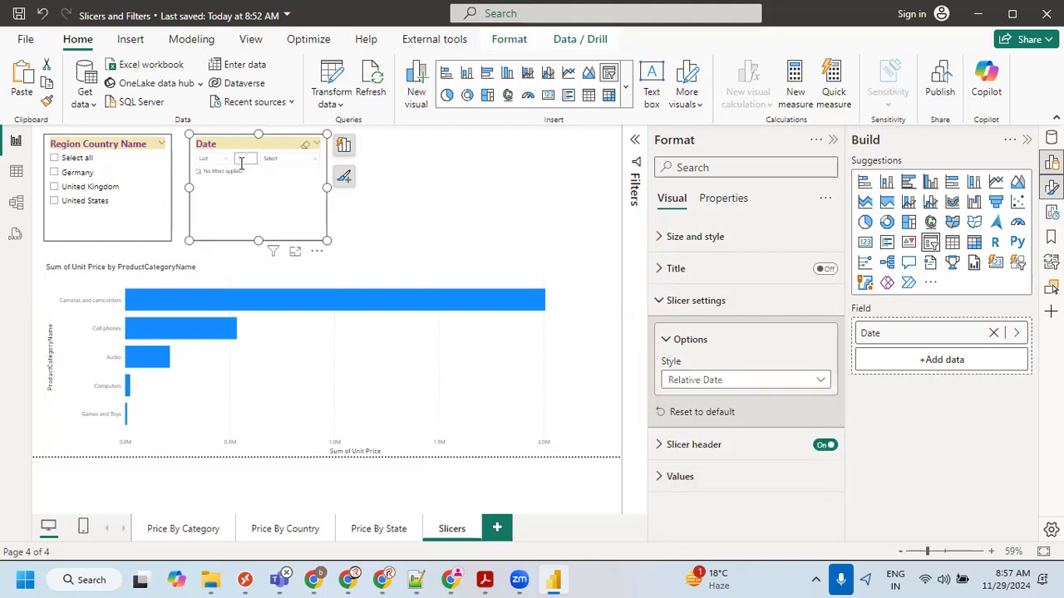
left_click(287, 159)
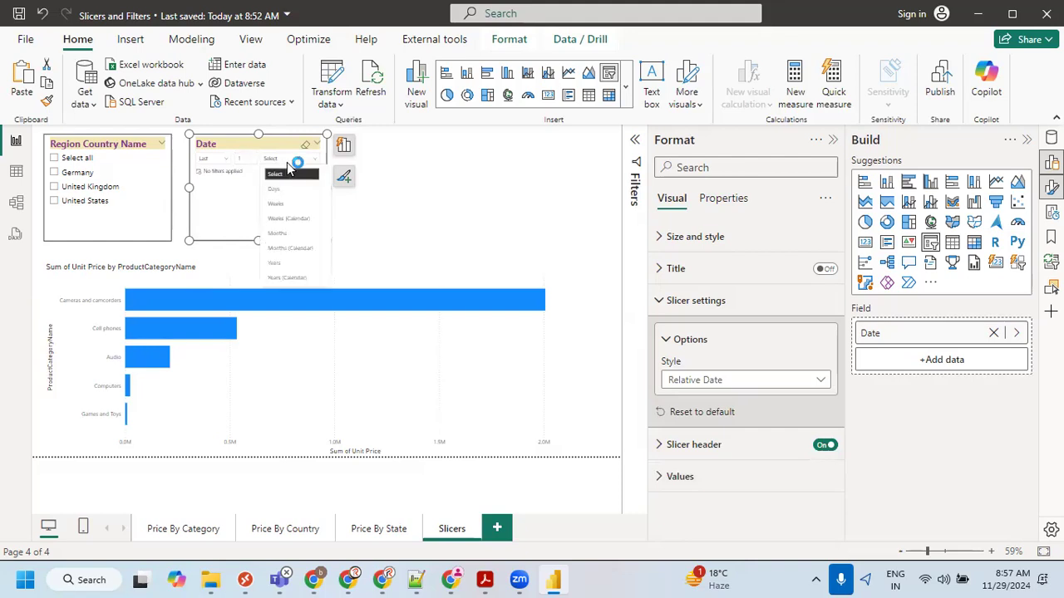
left_click(286, 209)
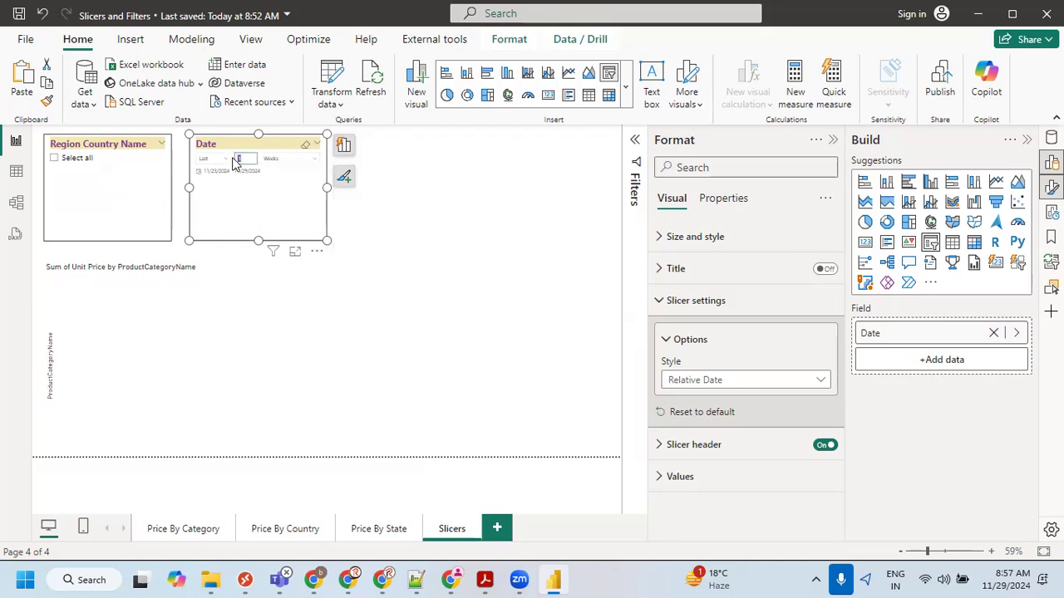
left_click(299, 162)
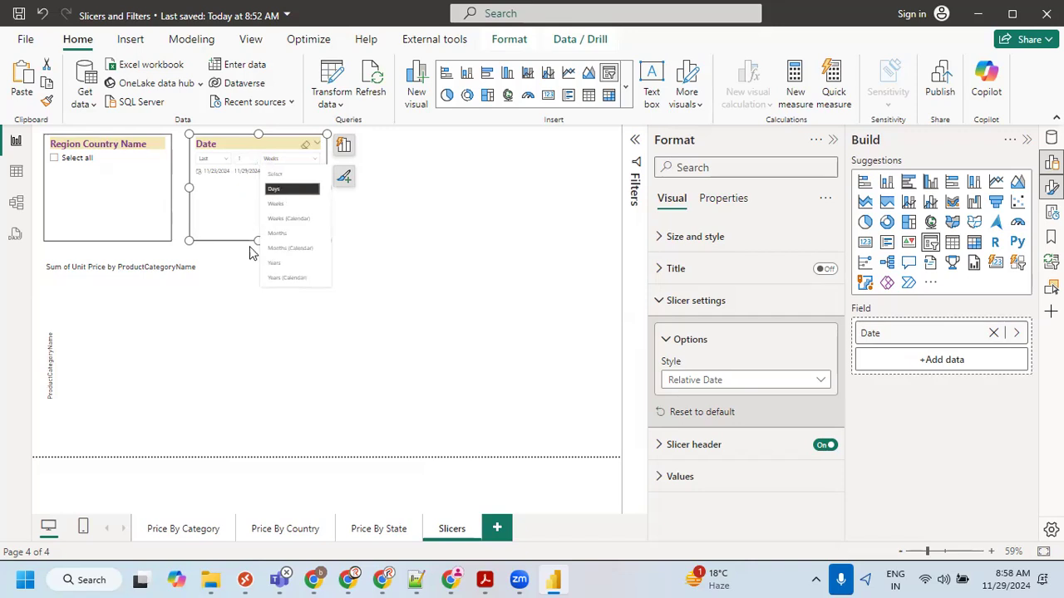
left_click(217, 204)
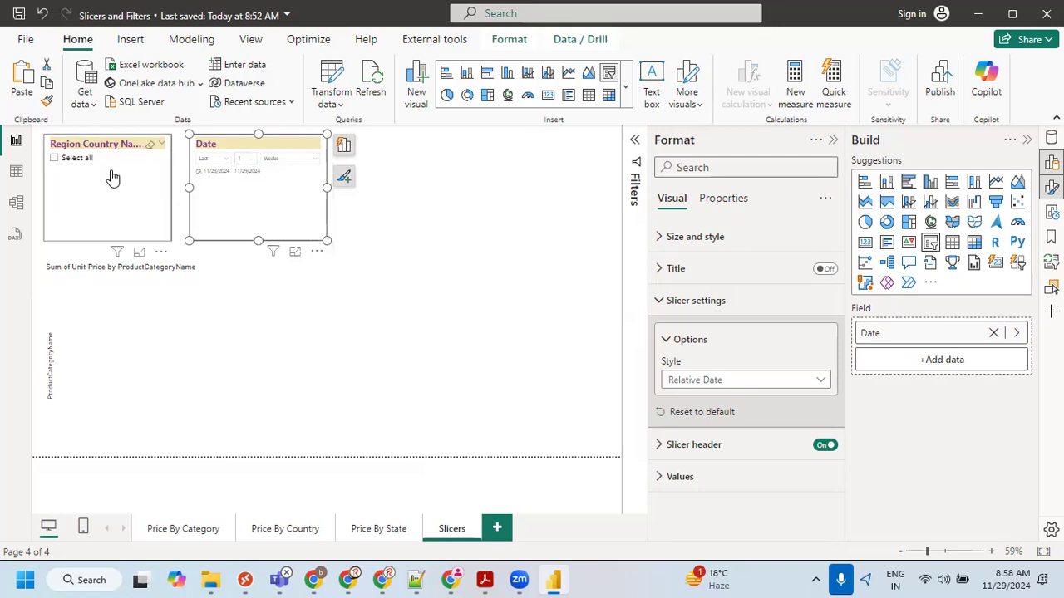
Check the Date column in the CustomerSalesDetails table data and return to the report.
left_click(16, 172)
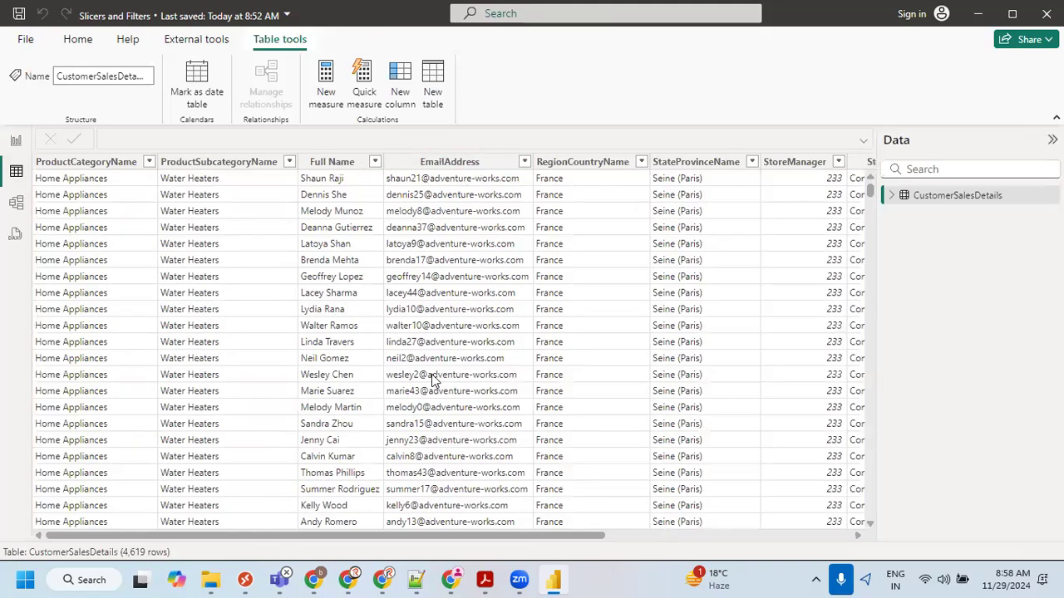
left_click_drag(392, 536, 711, 517)
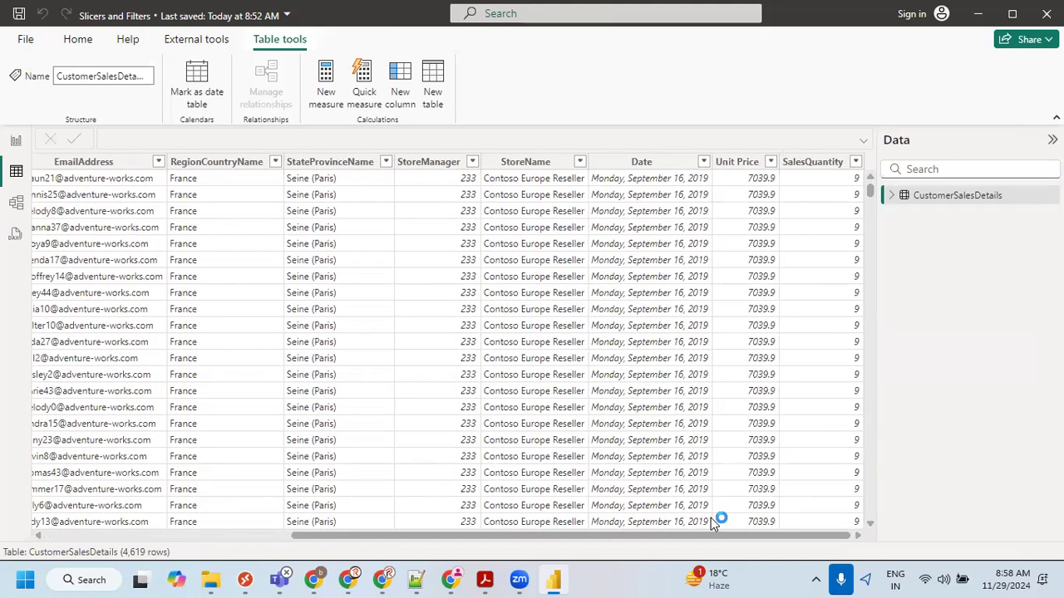
left_click(673, 162)
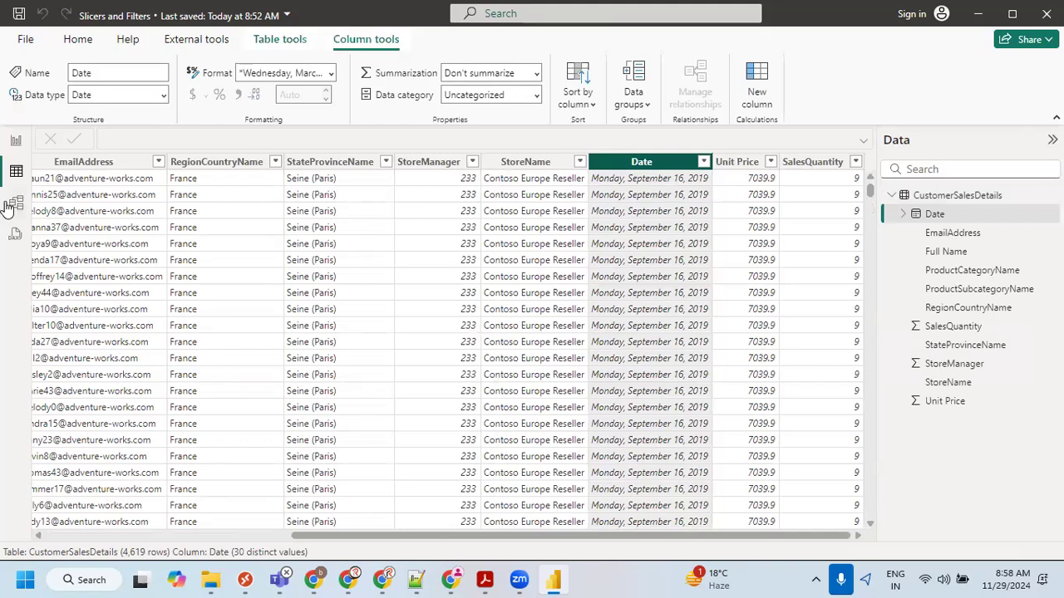
left_click(16, 141)
Set the Date slicer's relative period to the last 5 years and shorten it to the last 4 years.
left_click_drag(246, 159, 233, 163)
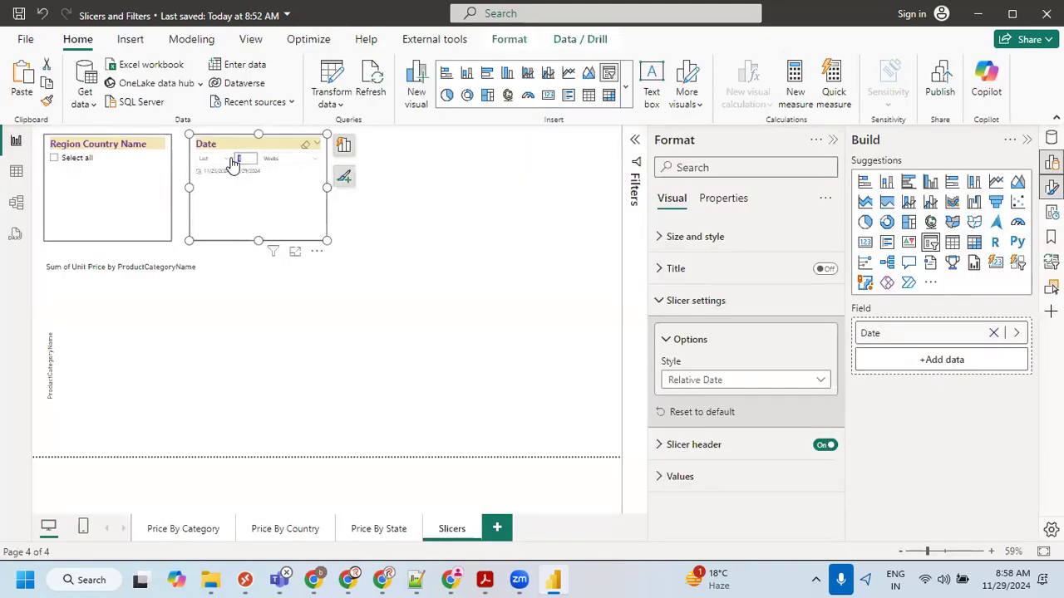
type("5")
left_click(287, 157)
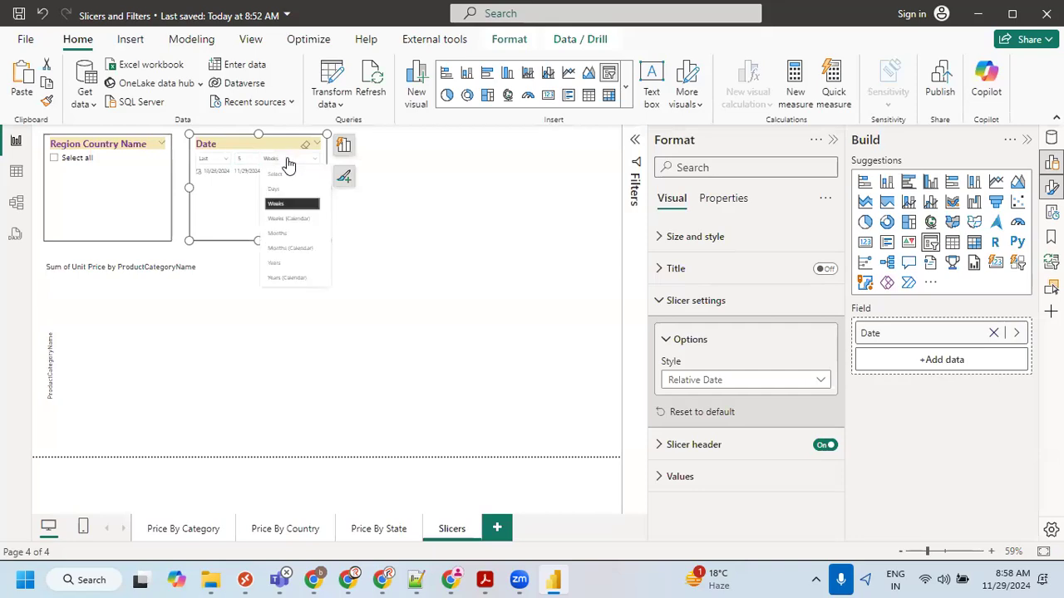
left_click(285, 263)
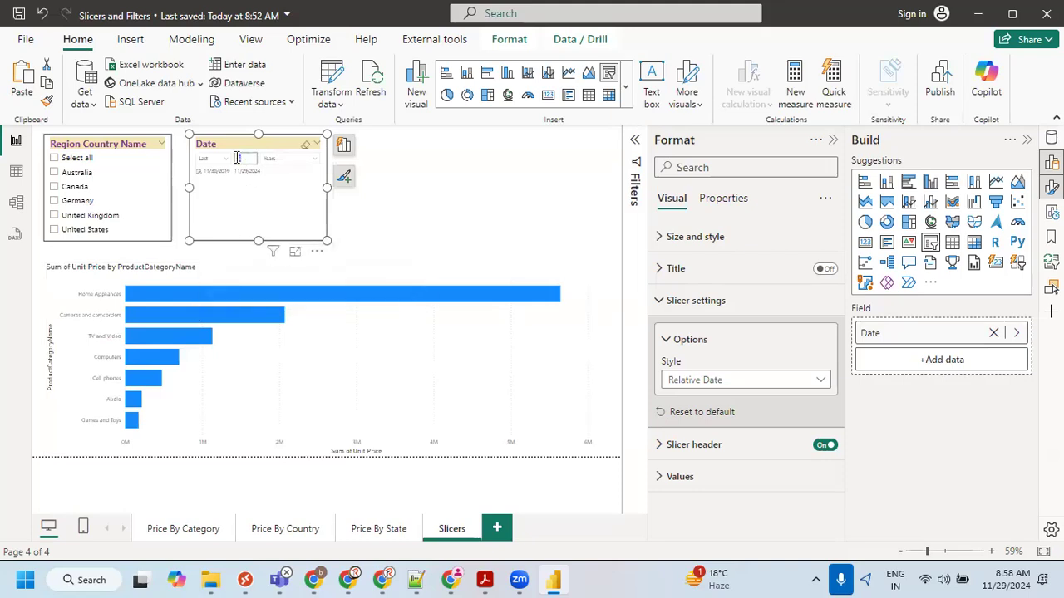
type("4")
left_click(450, 179)
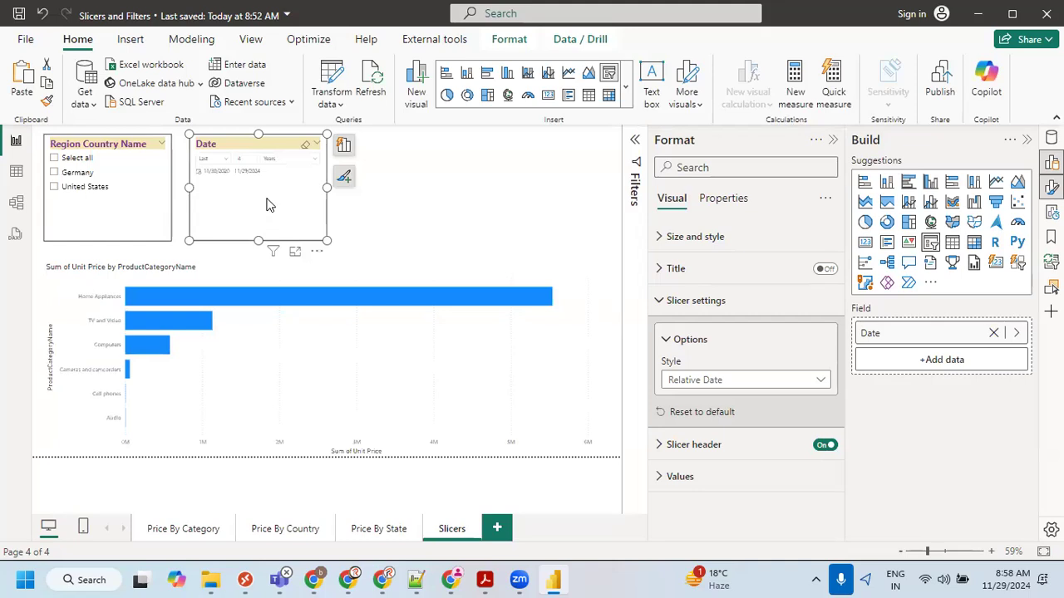
View the Last, Next and This choices for the Date slicer's relative period without choosing another one.
left_click(218, 159)
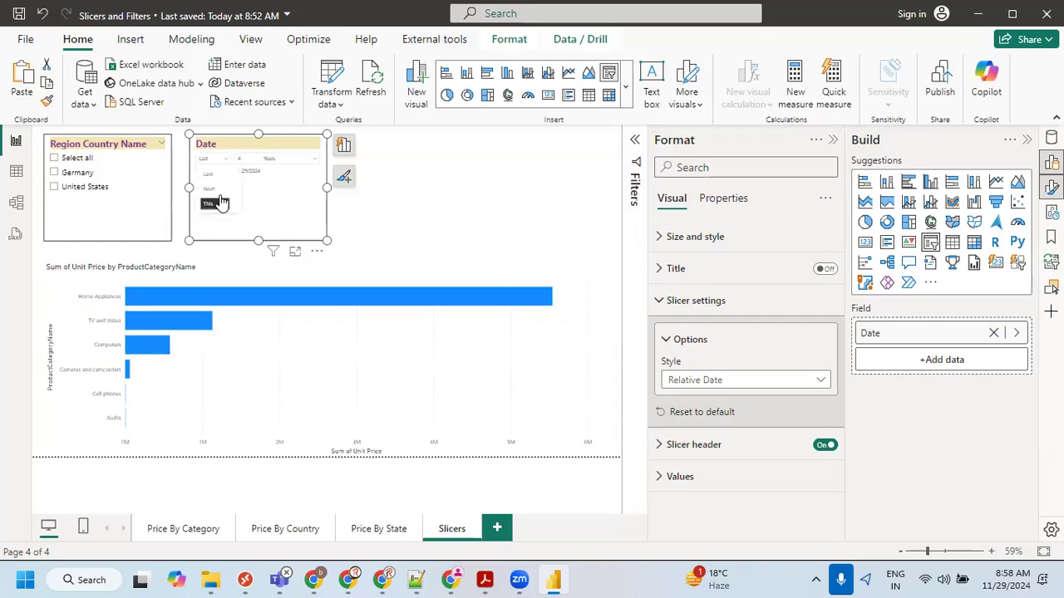
left_click(355, 172)
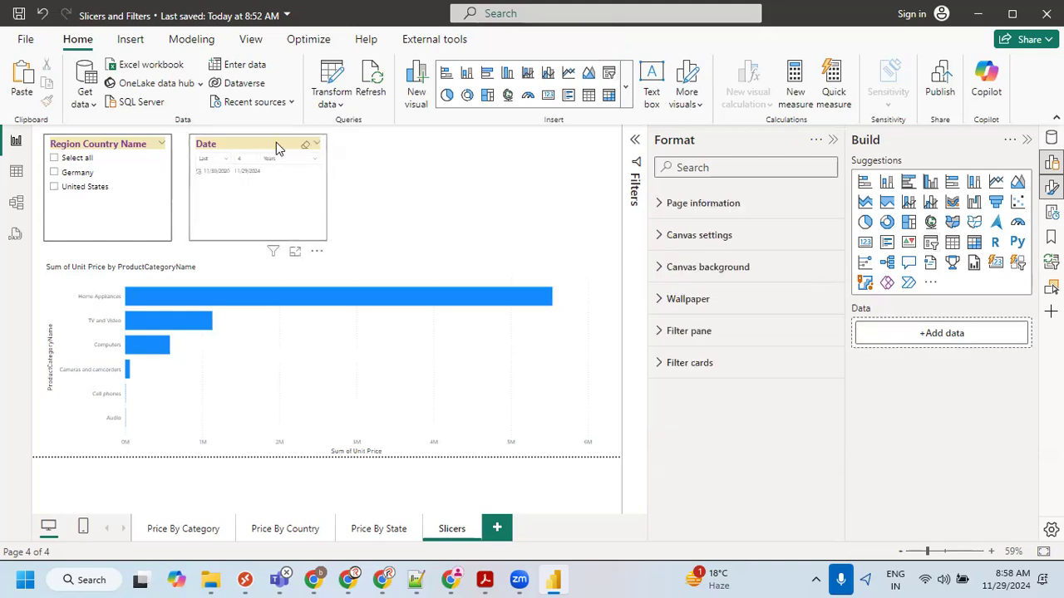
left_click(278, 148)
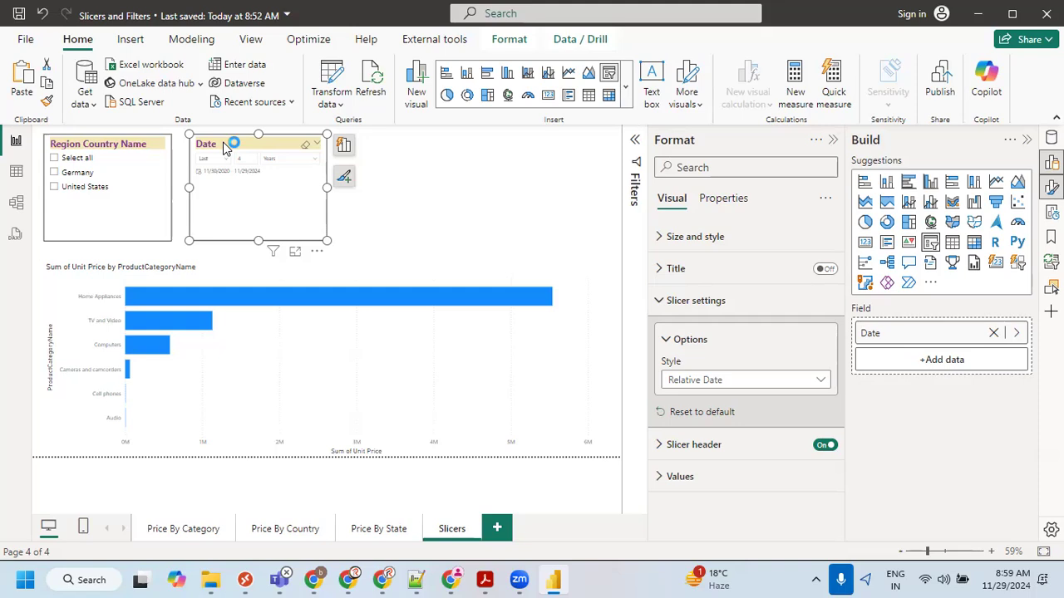
left_click(420, 201)
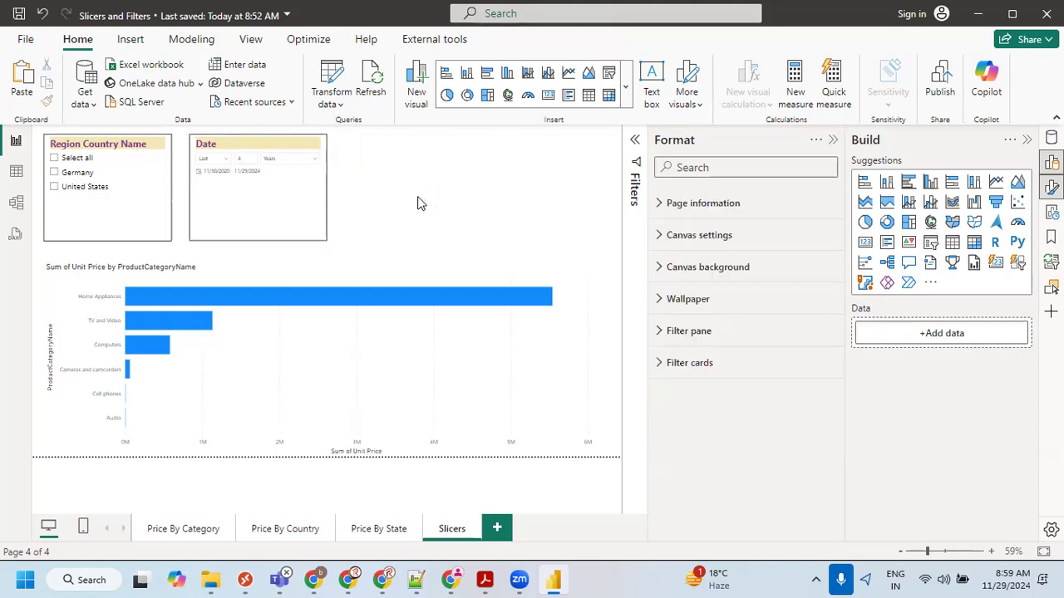
Duplicate the Region Country Name slicer and place the copy to the right of the Date slicer.
left_click(83, 147)
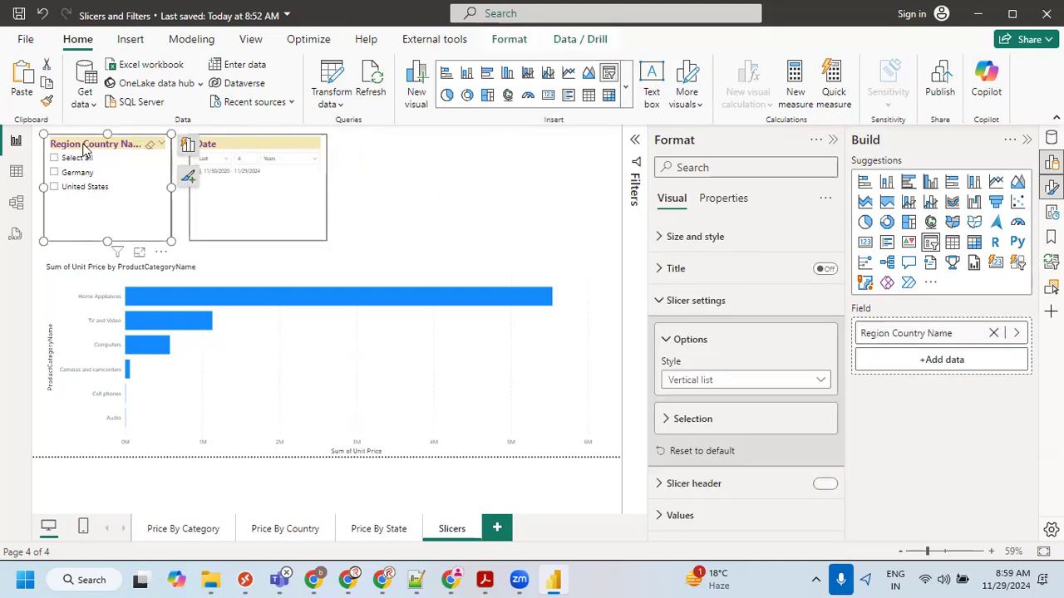
left_click(48, 89)
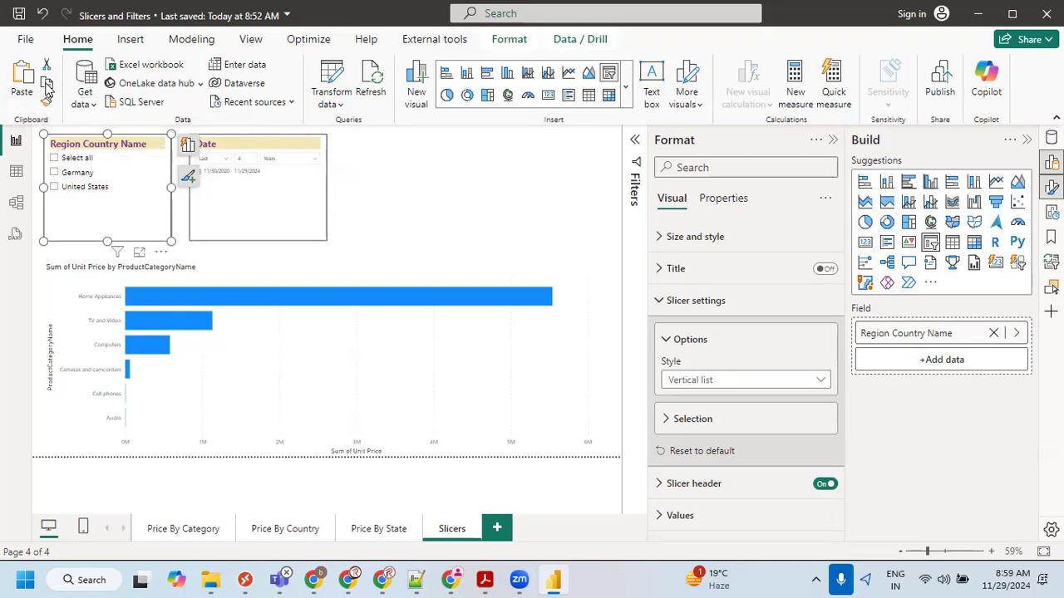
left_click(22, 83)
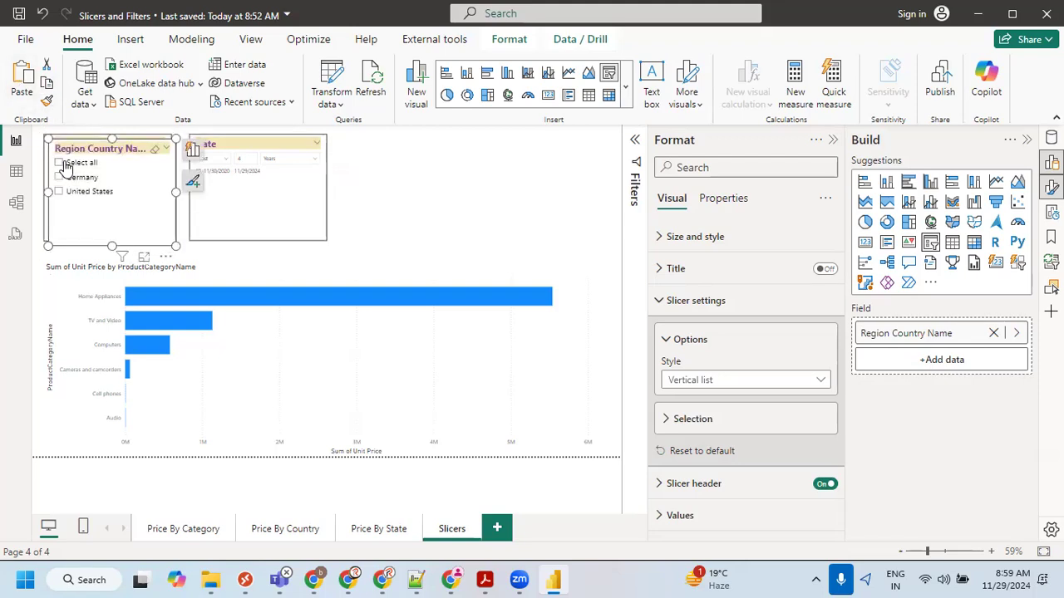
left_click_drag(69, 151, 382, 150)
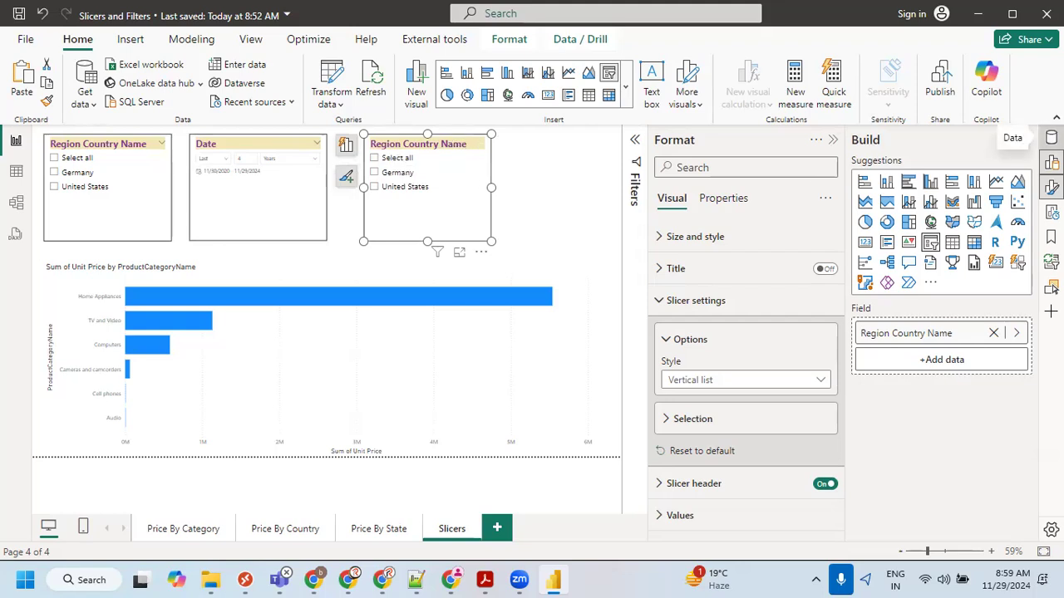
Replace the copied slicer's Region Country Name field with SalesQuantity from the CustomerSalesDetails table.
left_click(1051, 162)
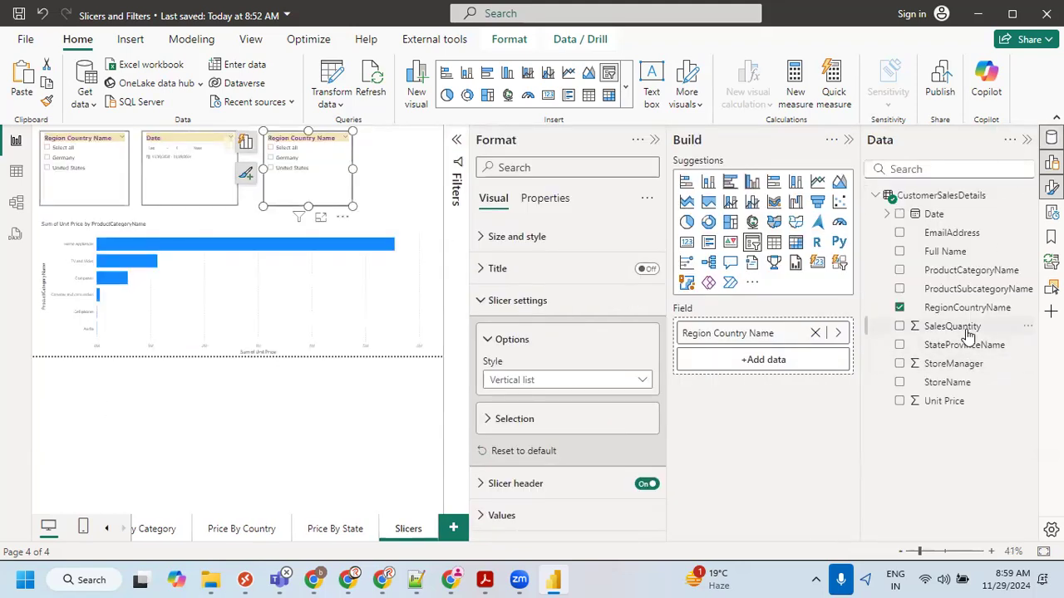
left_click_drag(964, 332, 822, 339)
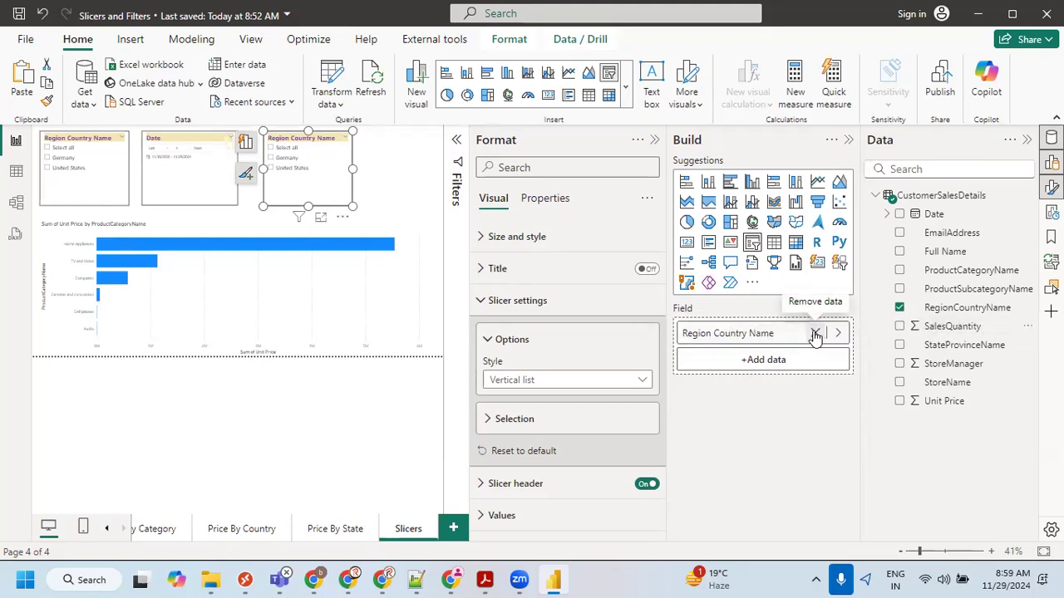
left_click(817, 334)
left_click_drag(964, 333, 776, 334)
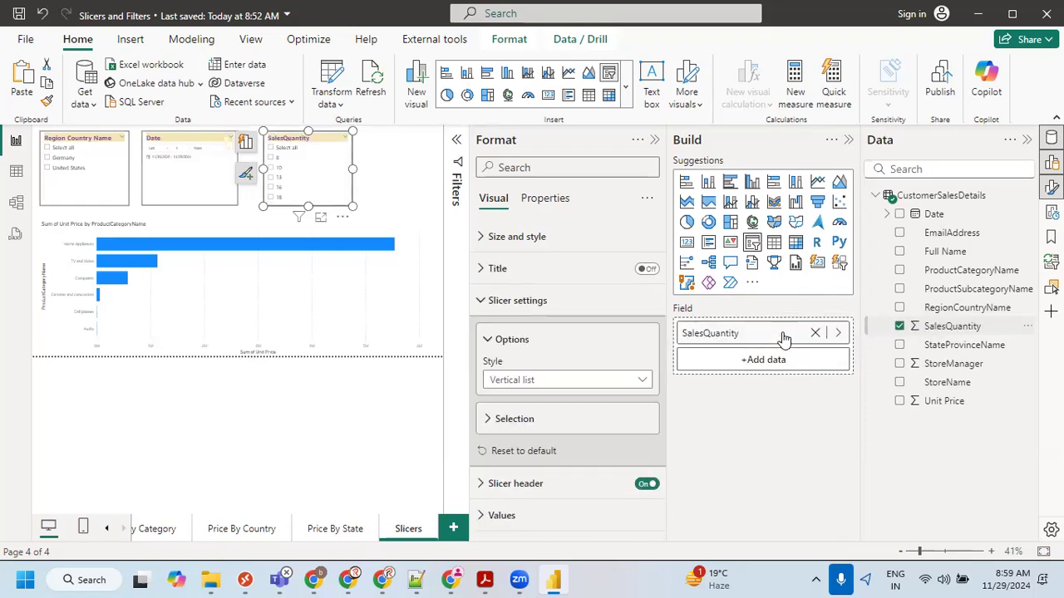
Collapse the Format, Build and Data panes to give the report canvas more room.
left_click(655, 141)
left_click(656, 142)
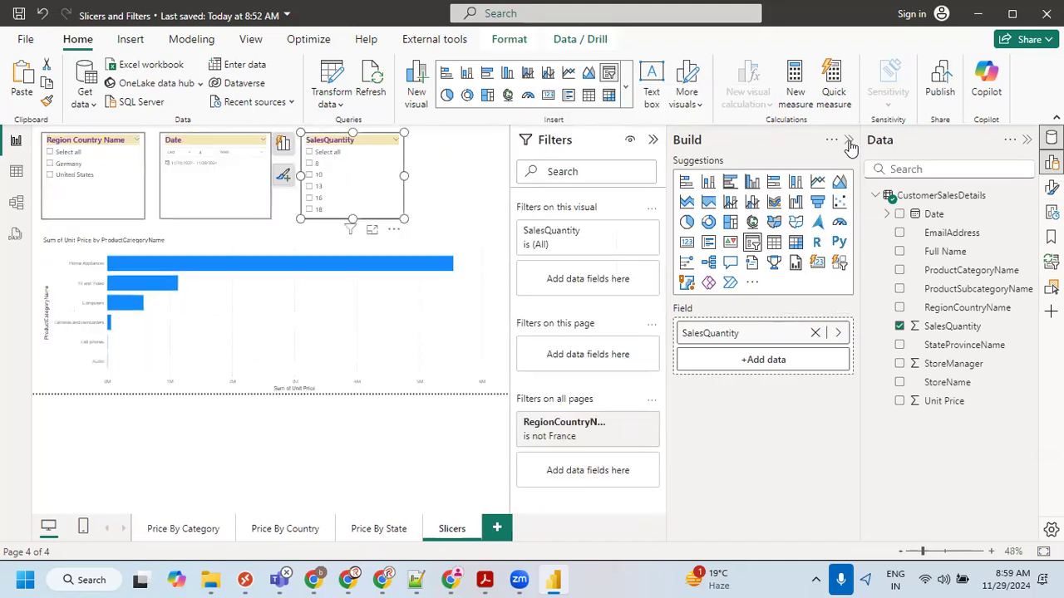
left_click(1027, 139)
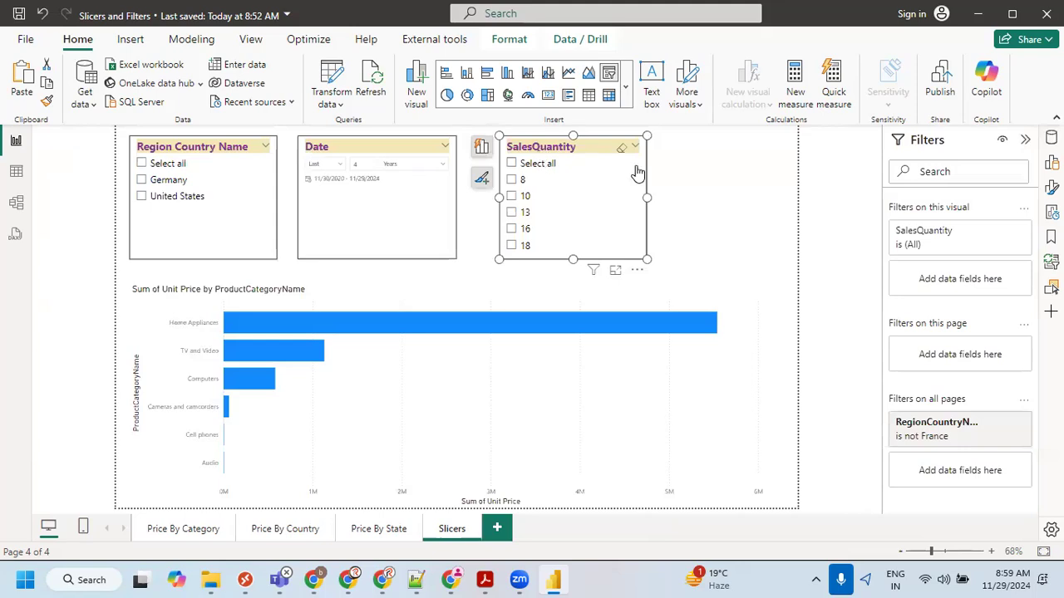
left_click(731, 198)
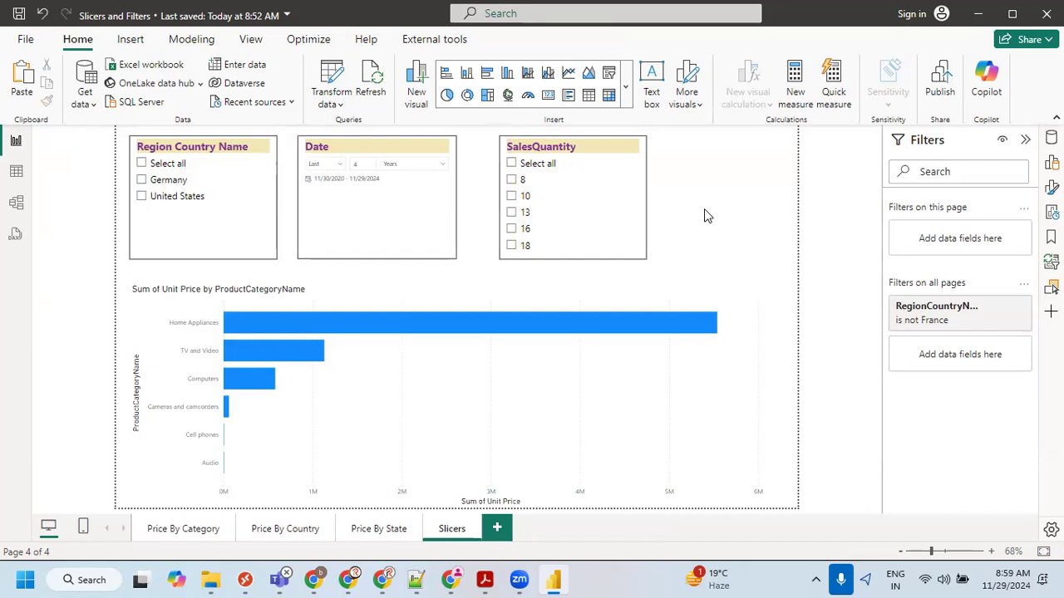
Set the SalesQuantity slicer's style to Between.
left_click(537, 149)
left_click(1052, 187)
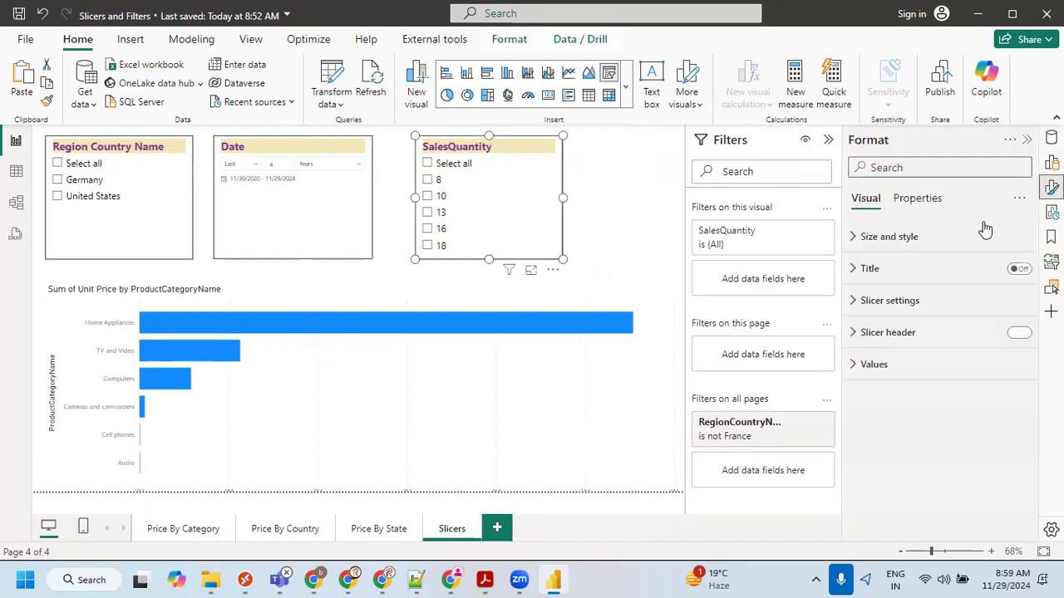
left_click(884, 304)
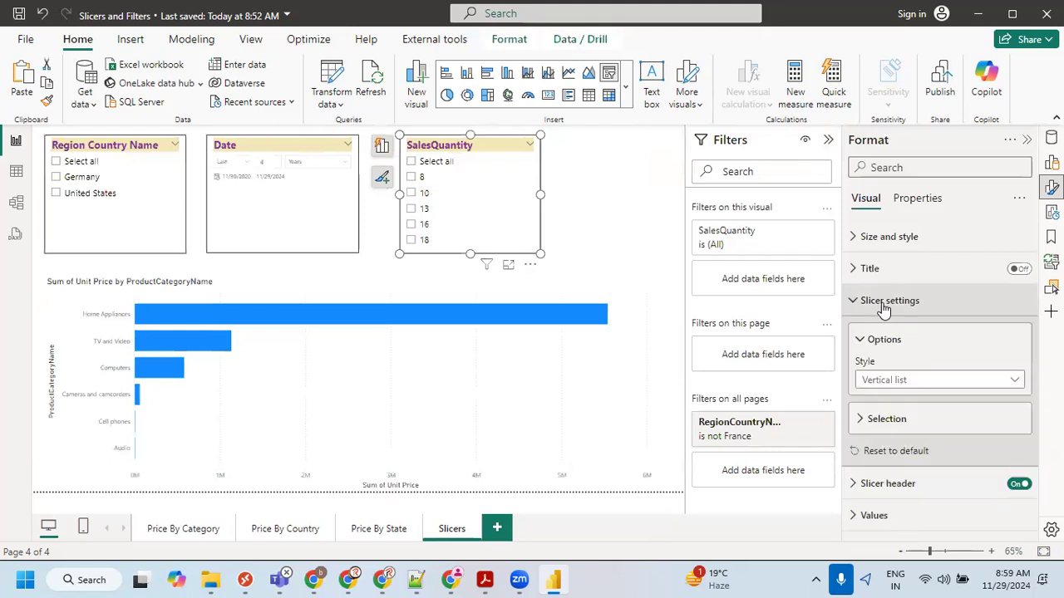
left_click(895, 382)
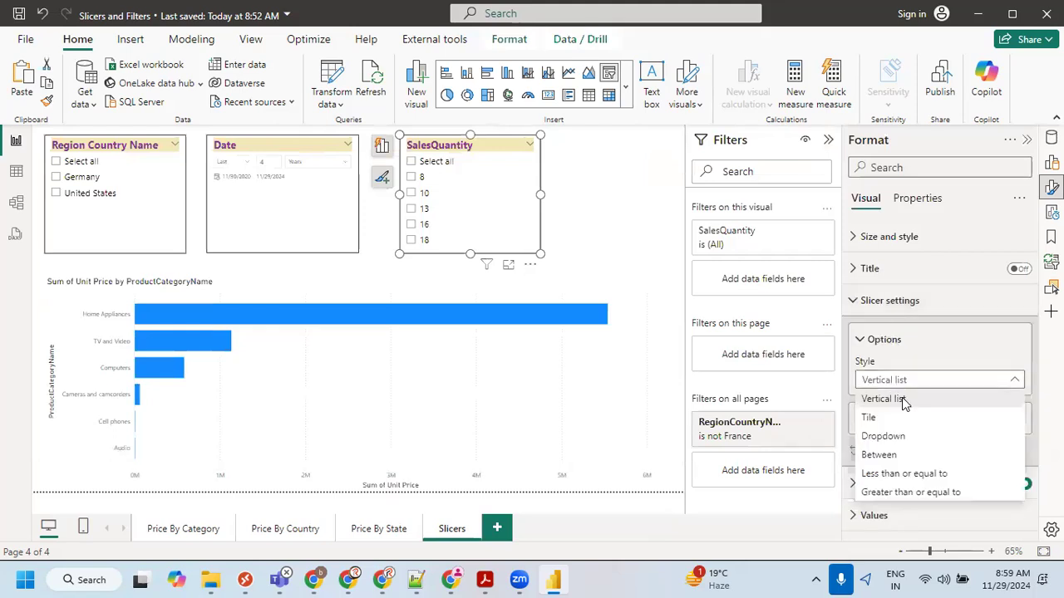
left_click(886, 457)
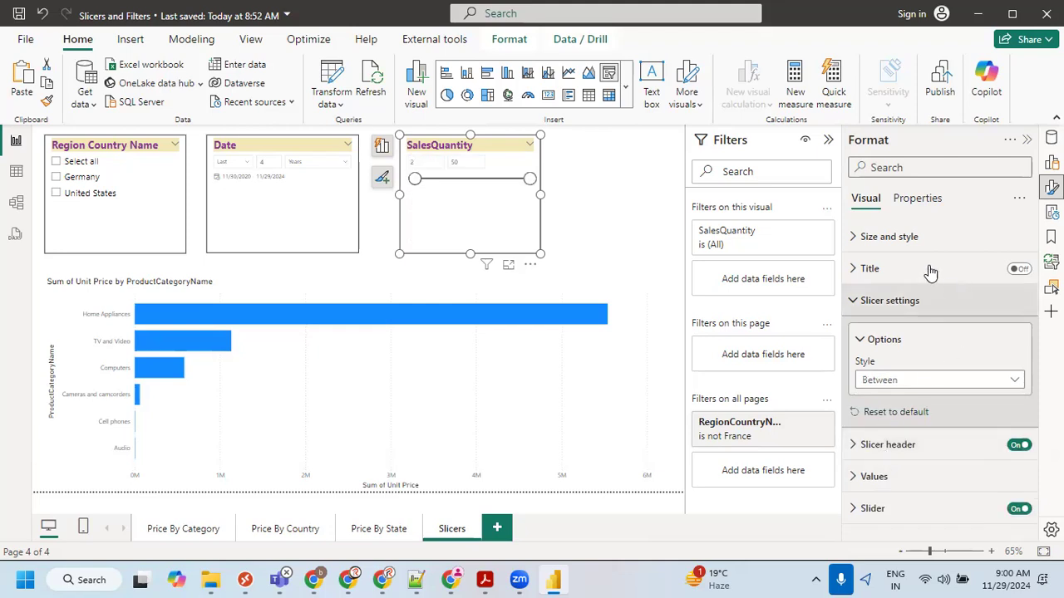
Try a narrower range on the SalesQuantity slider from both ends, and settle on a range of 2 to 15.
left_click_drag(415, 179, 436, 178)
left_click_drag(529, 179, 497, 186)
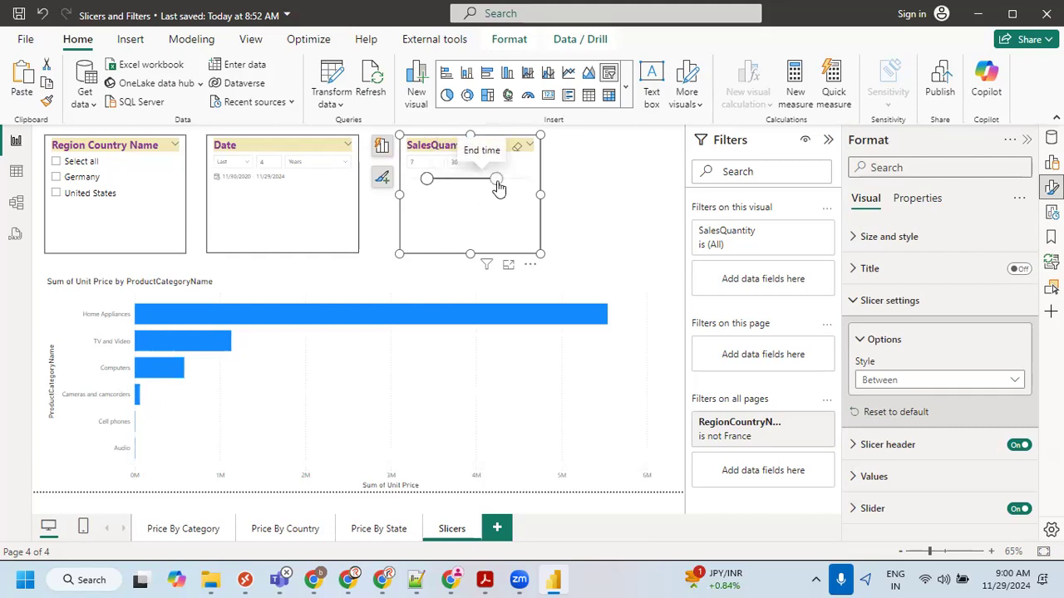
mouse_move(429, 179)
left_mouse_down()
mouse_move(473, 184)
mouse_move(415, 180)
left_mouse_up()
left_click_drag(501, 181, 446, 181)
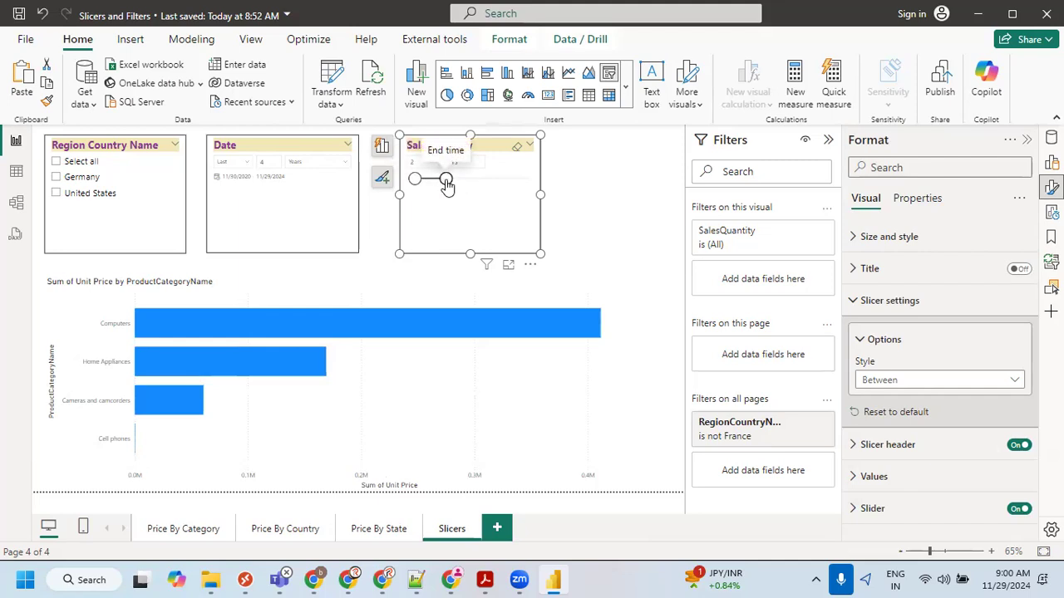
left_click(459, 163)
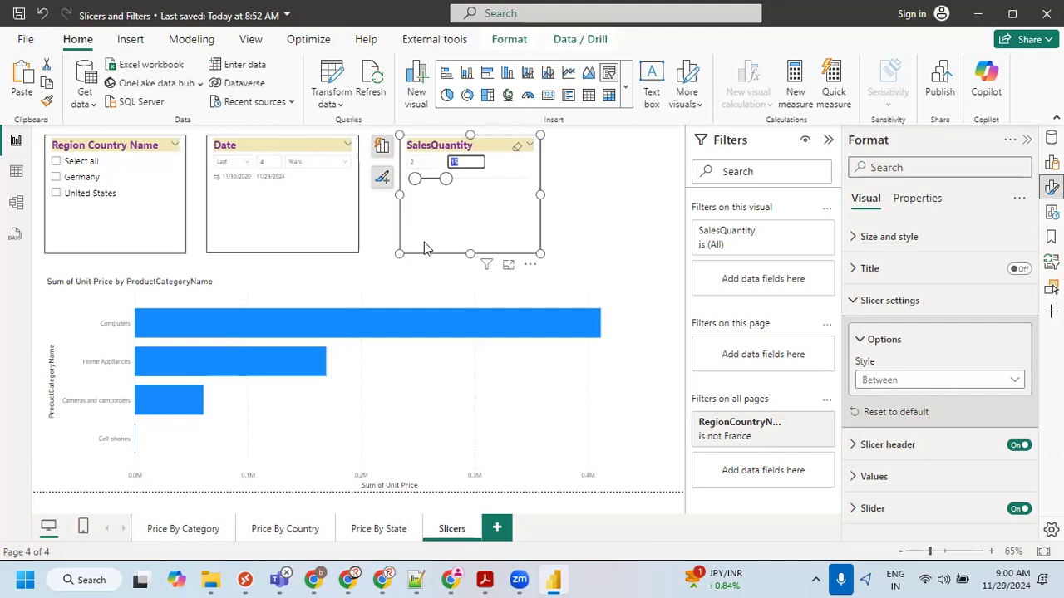
Compare with the Date slicer's style, and try the Less than or equal to and Greater than or equal to styles on the SalesQuantity slicer.
left_click(241, 146)
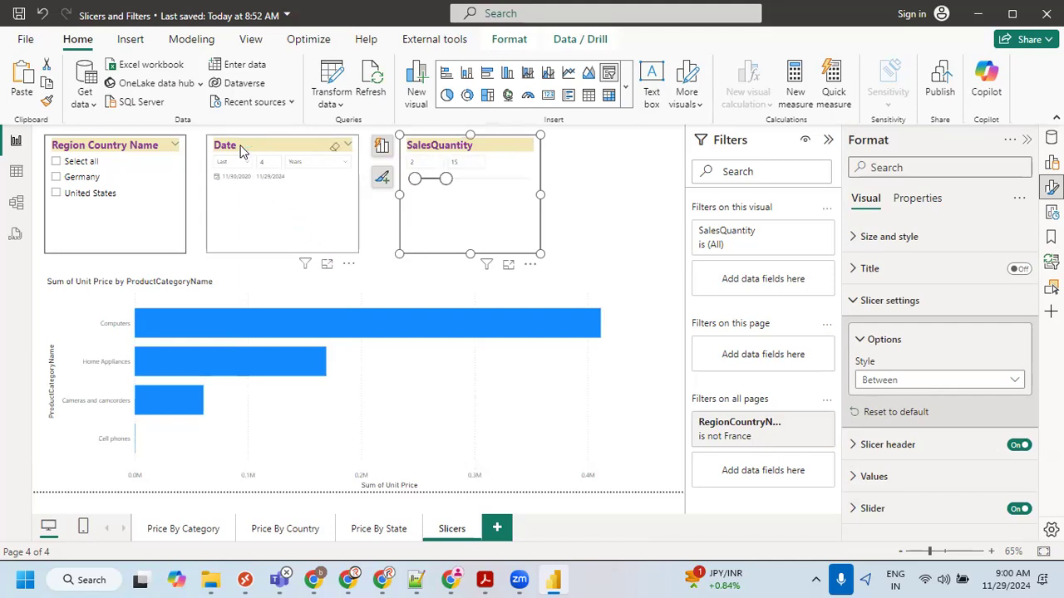
left_click(240, 150)
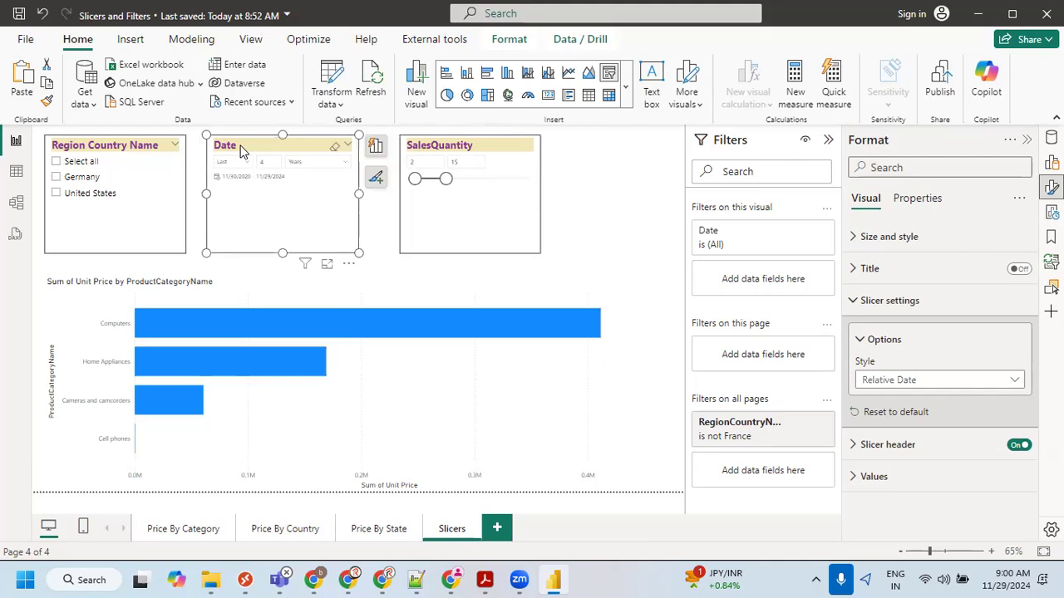
left_click(443, 148)
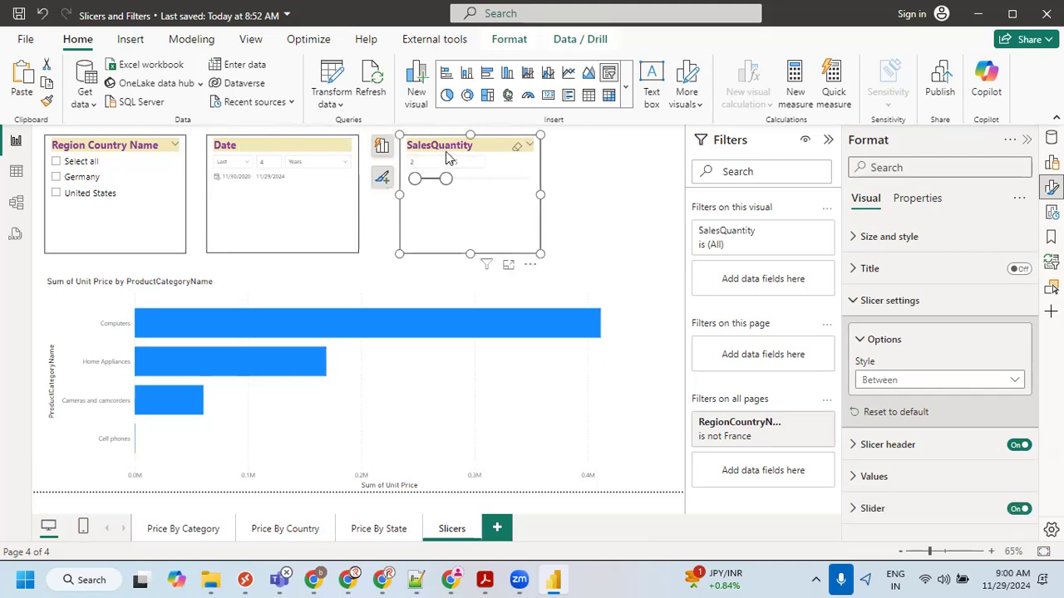
left_click(918, 385)
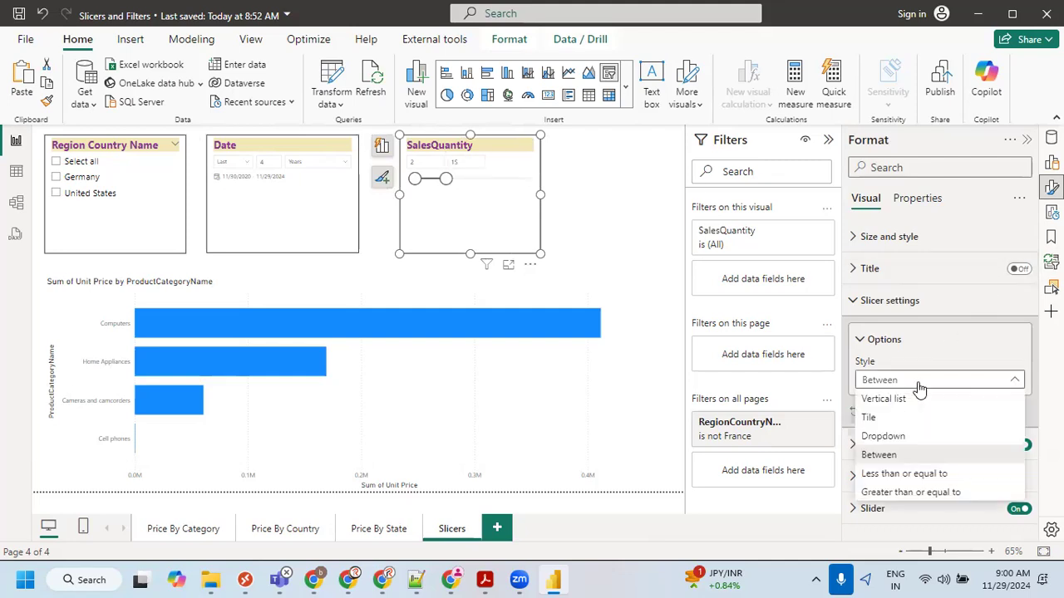
left_click(919, 475)
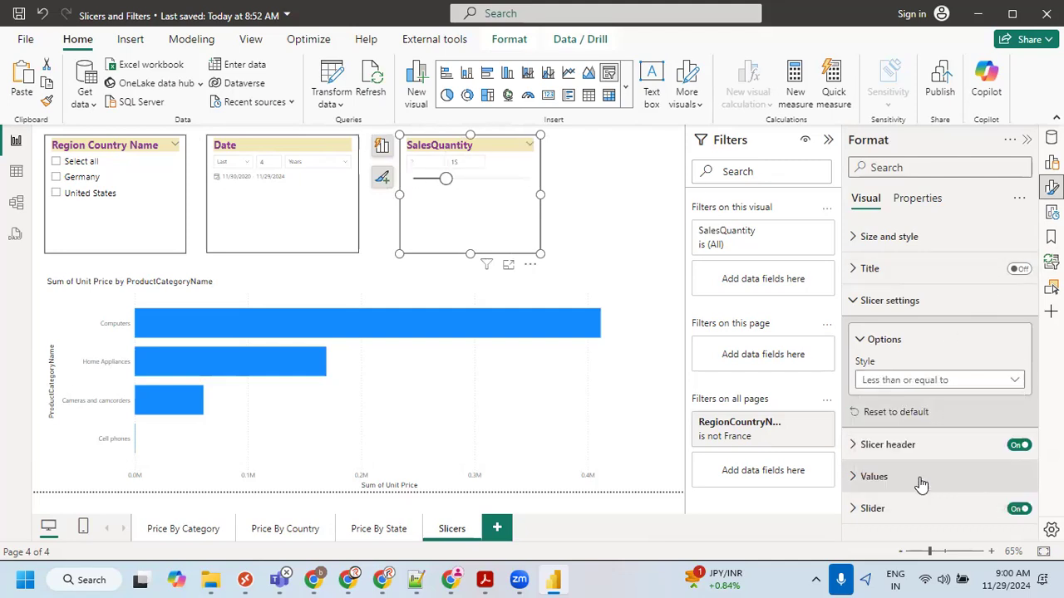
left_click(919, 384)
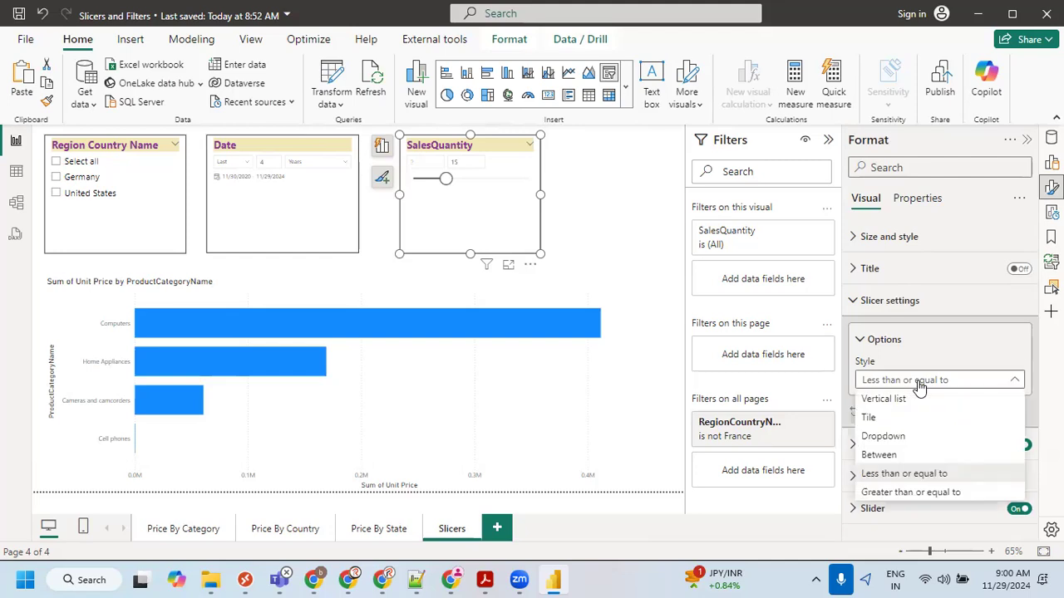
left_click(912, 494)
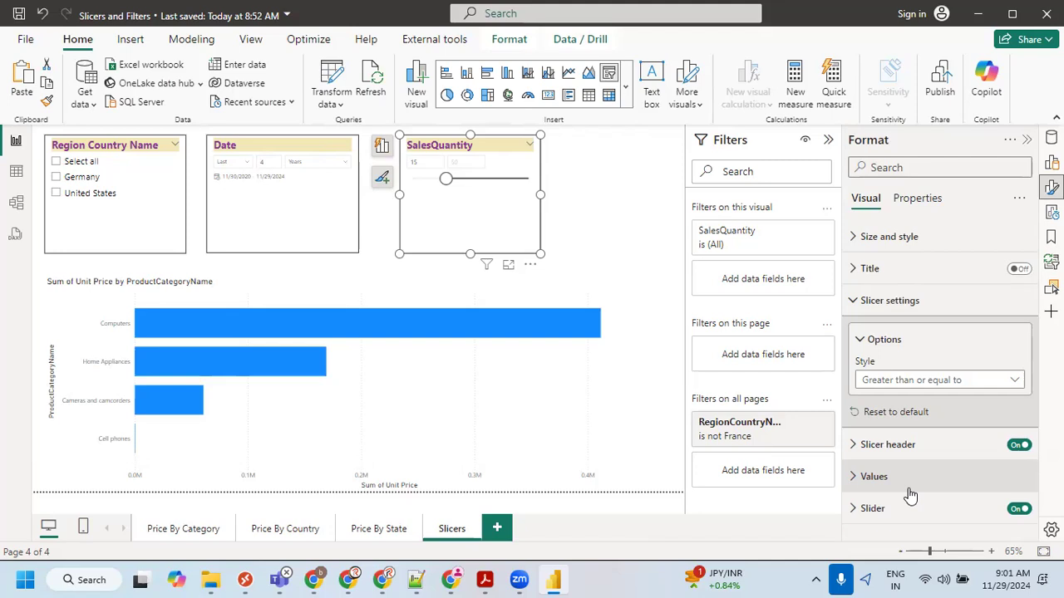
Set the SalesQuantity slicer's style back to Vertical list and make the slicer slightly narrower.
left_click(920, 382)
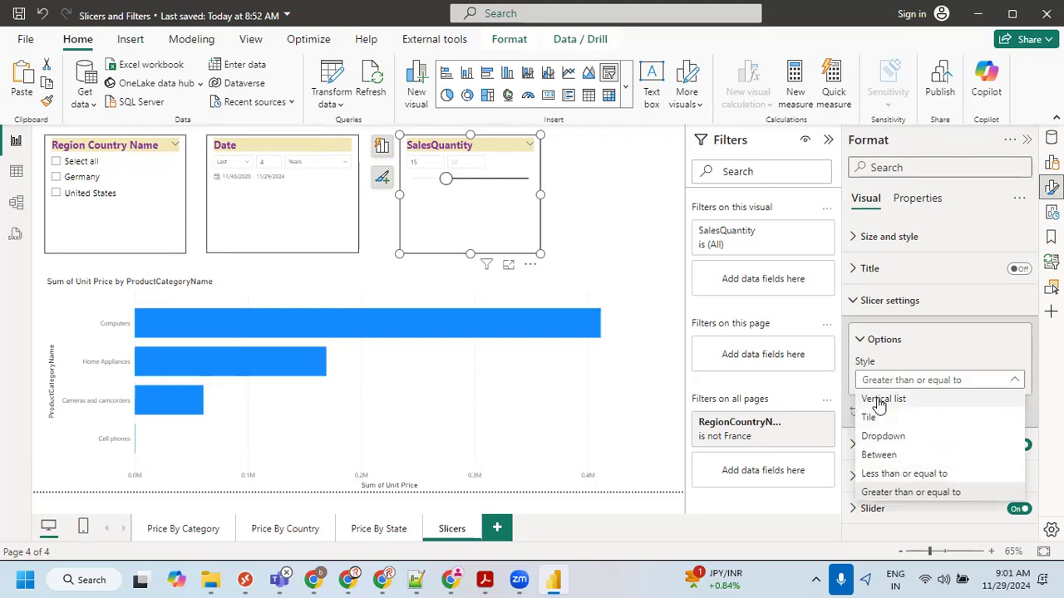
left_click(877, 398)
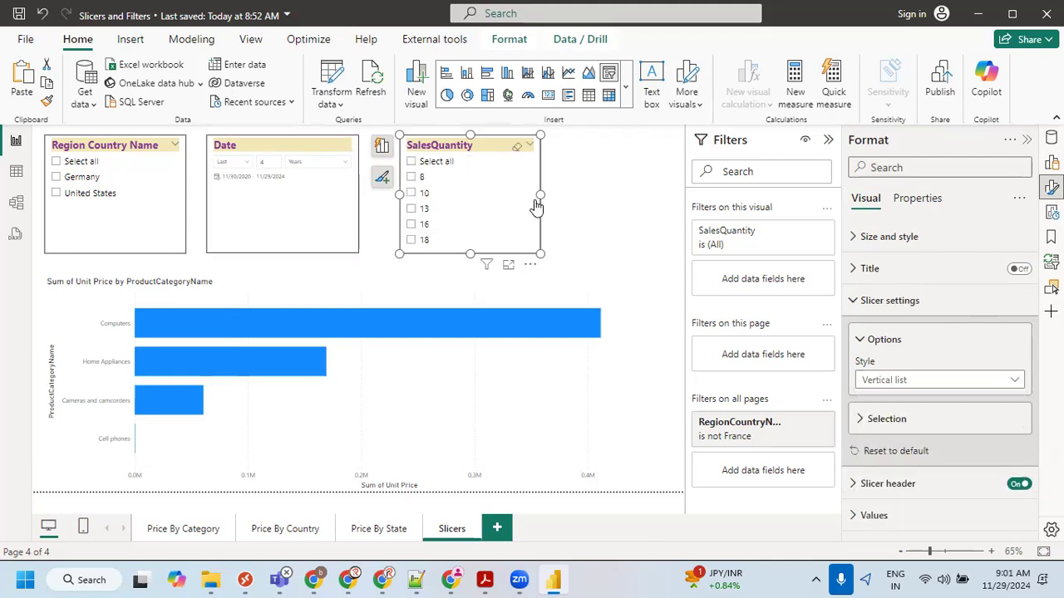
left_click_drag(541, 194, 524, 200)
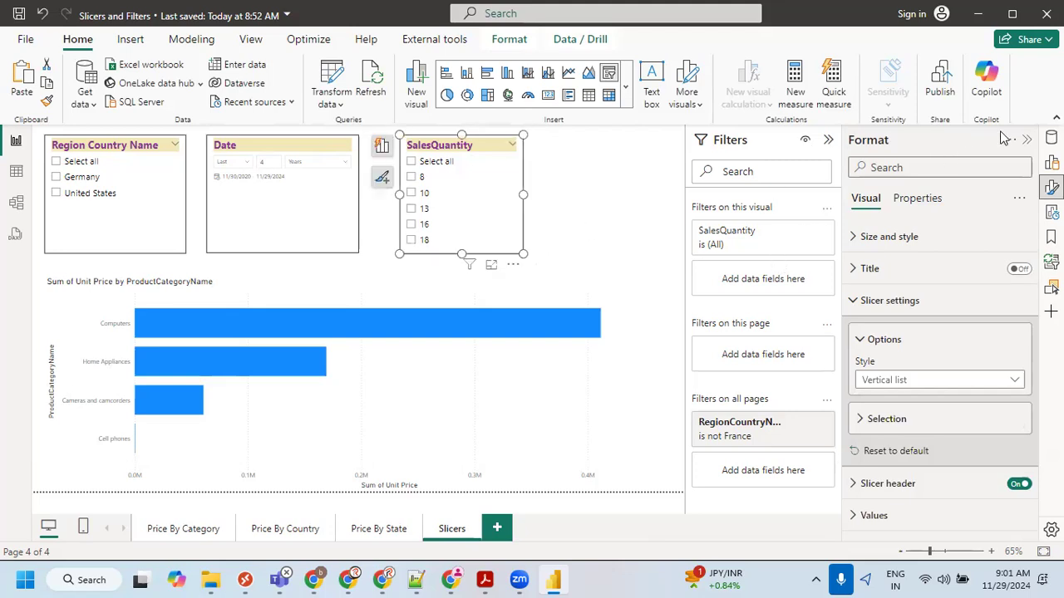
Rename the slicer's SalesQuantity field to Sales Quantity for this visual.
left_click(1052, 162)
double_click(886, 333)
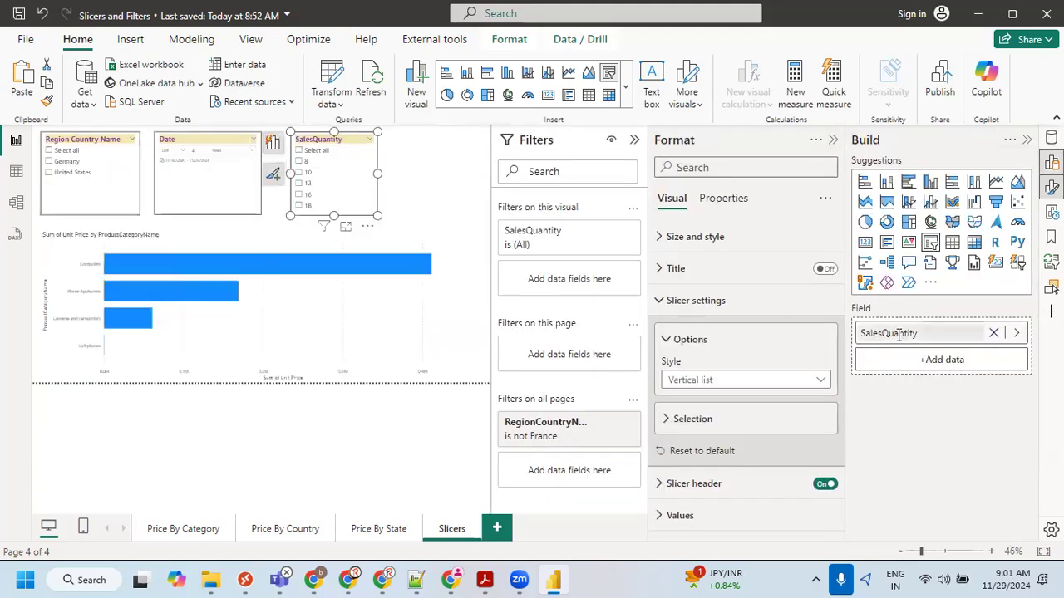
left_click(882, 333)
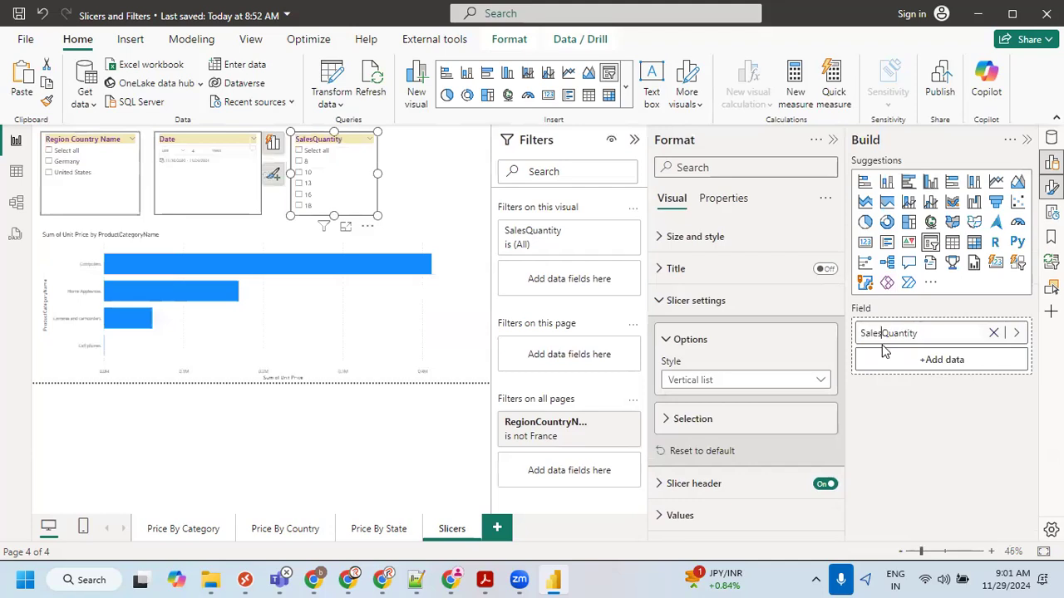
left_click(911, 413)
Collapse the Build, Filters and Format panes and save the report.
left_click(1028, 140)
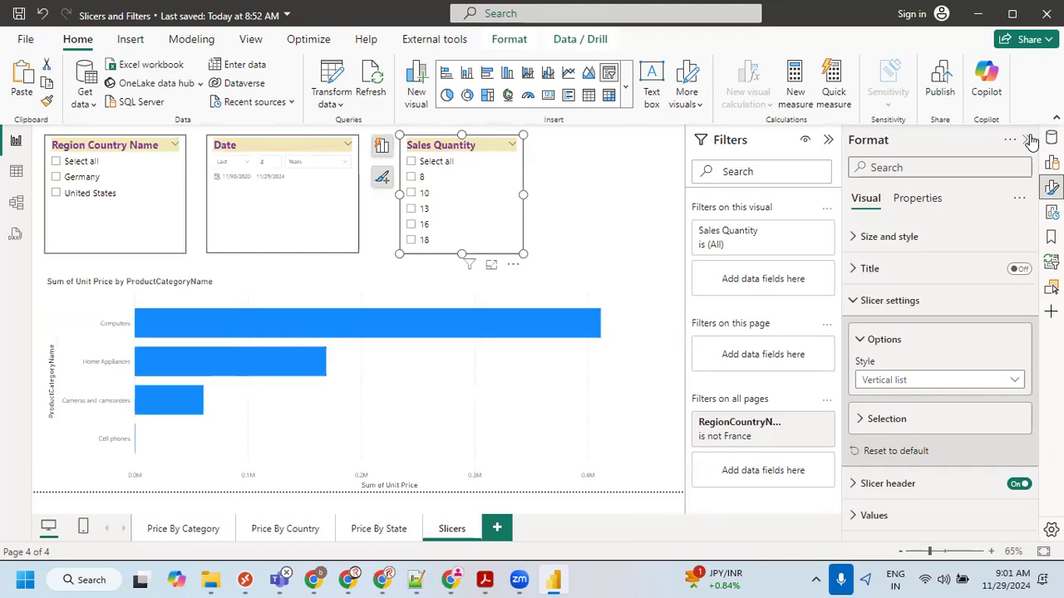
left_click(829, 142)
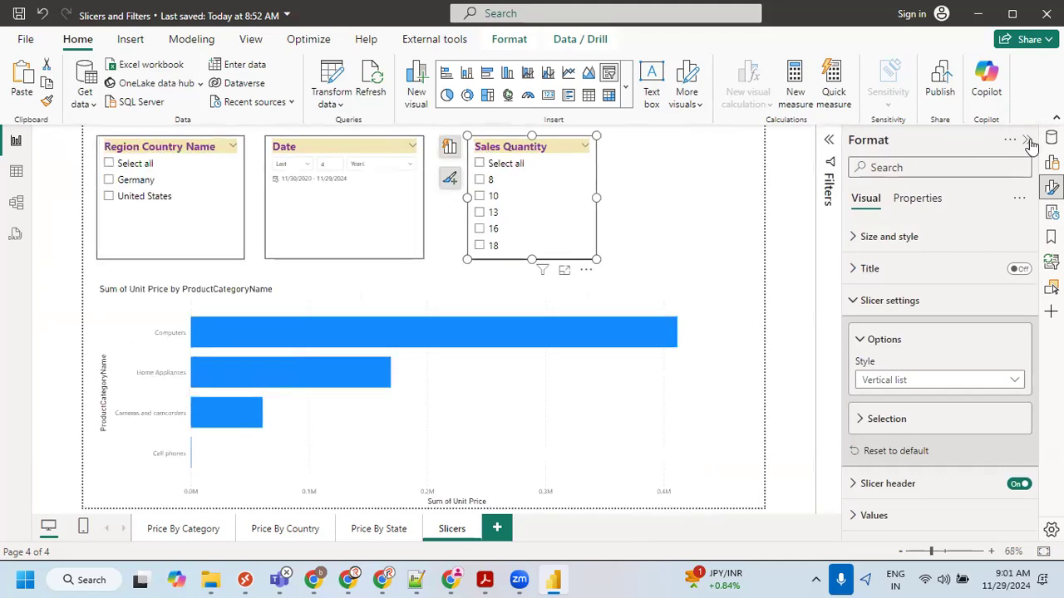
left_click(1028, 141)
left_click(758, 194)
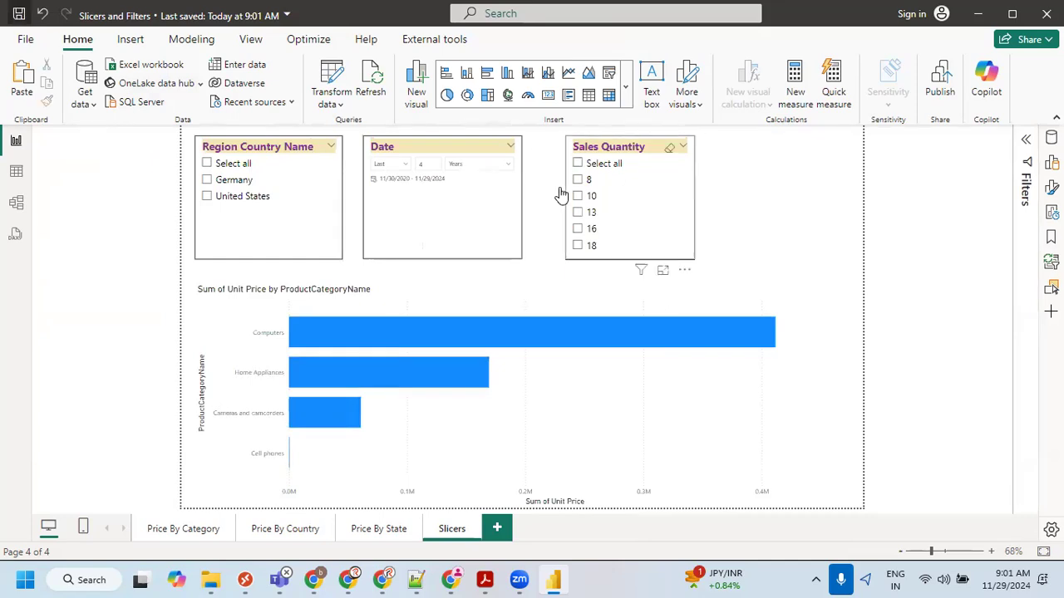
Set the Date slicer's style to Vertical list and deselect the slicer.
left_click(418, 152)
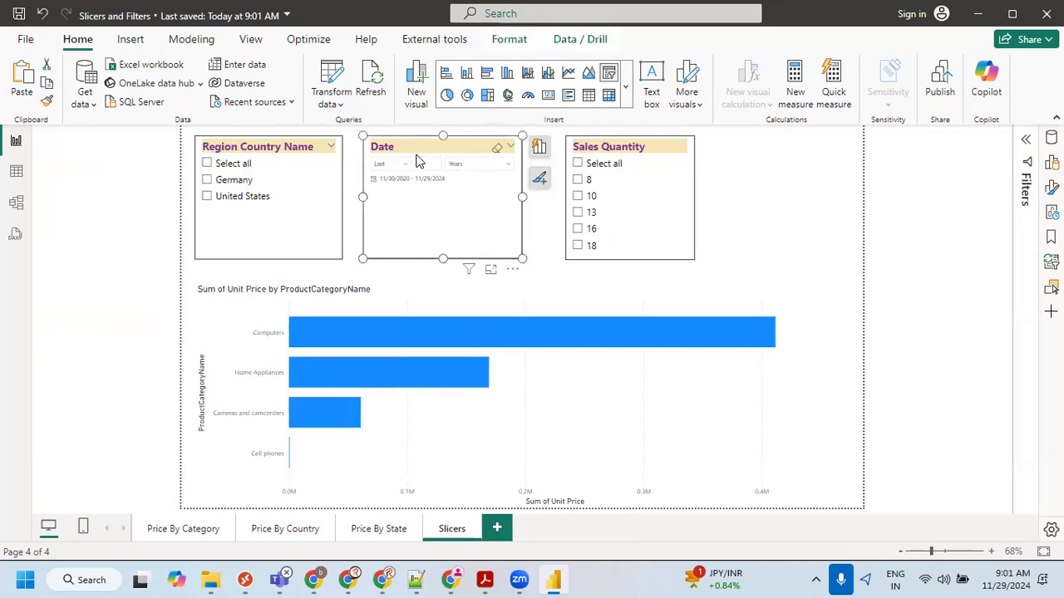
left_click(1052, 187)
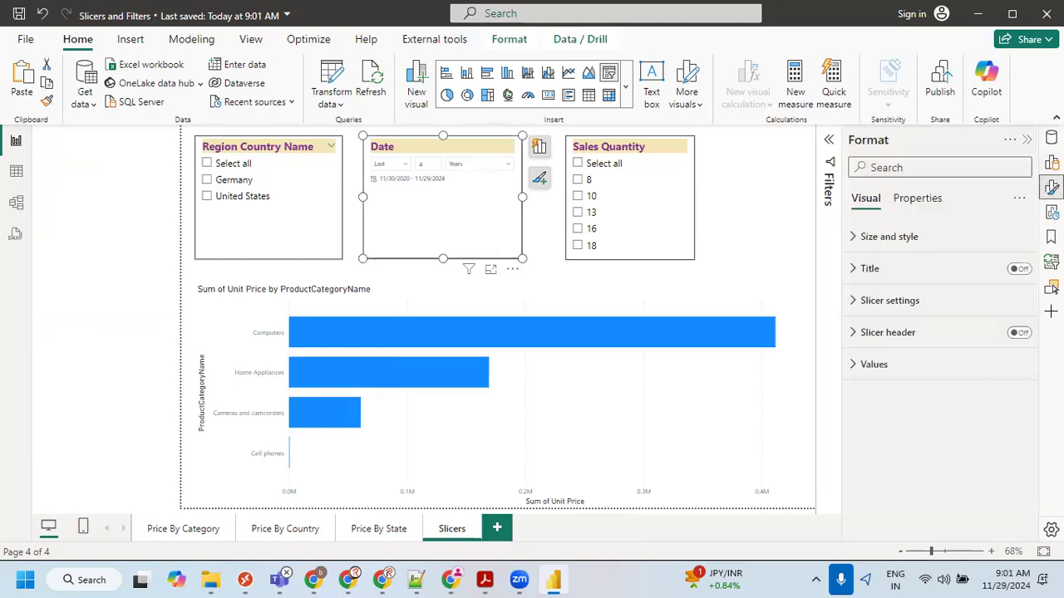
left_click(881, 301)
left_click(895, 384)
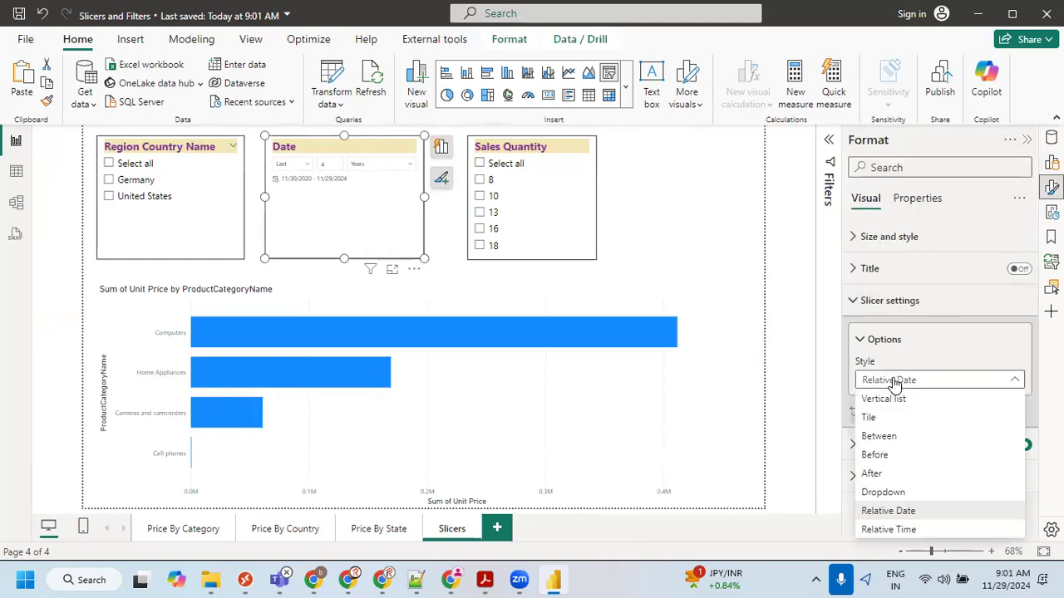
left_click(870, 399)
left_click(680, 206)
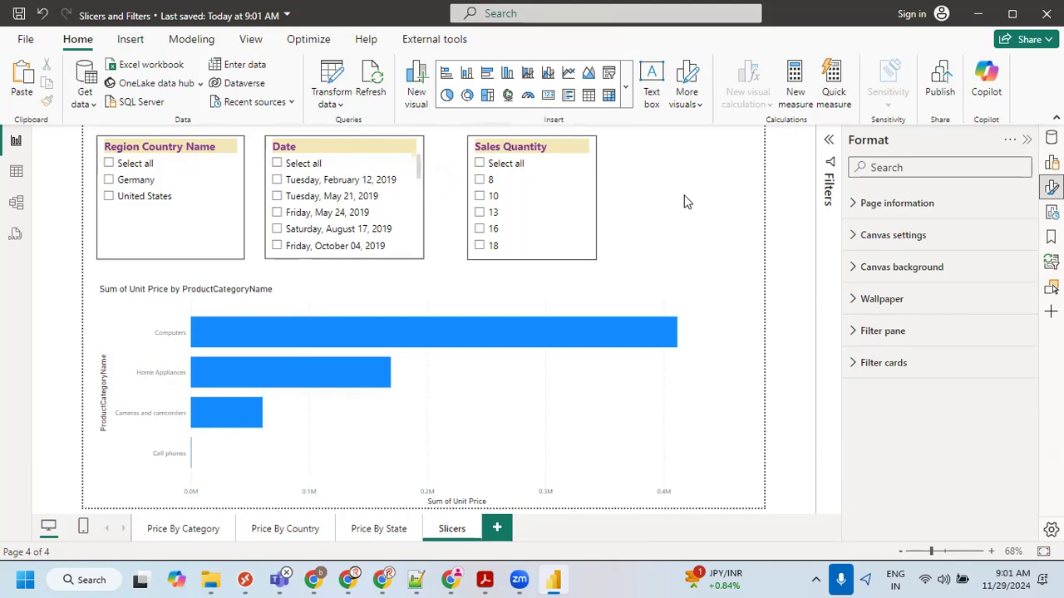
Switch to the course syllabus in Acrobat and review the Day-4 topics Sync Slicers, Advantage of Sync Slicers and Drill-Through Page Filters, marking them temporarily.
left_click(553, 581)
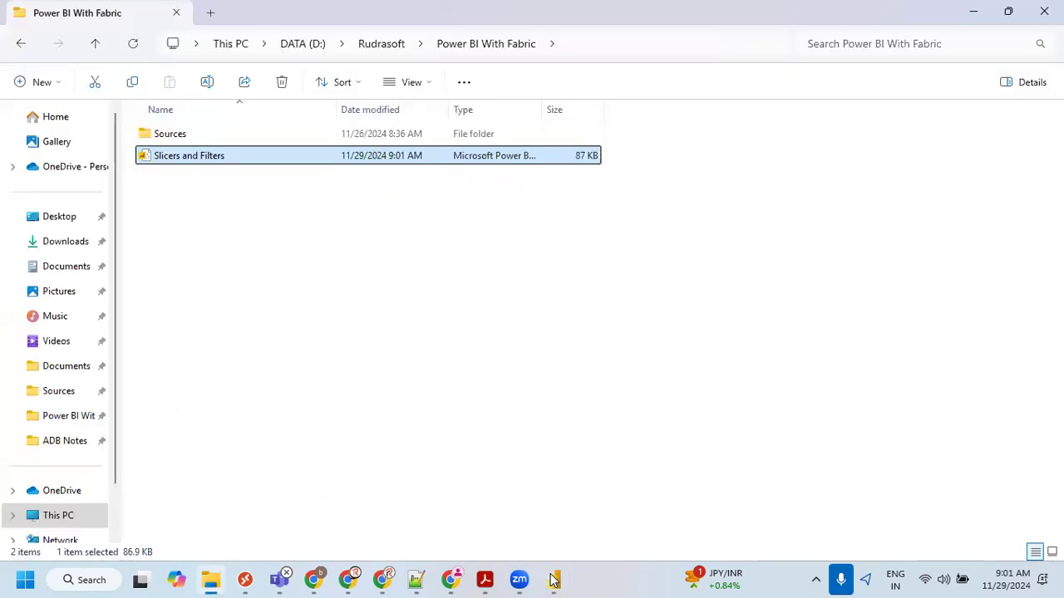
left_click(554, 580)
left_click(485, 580)
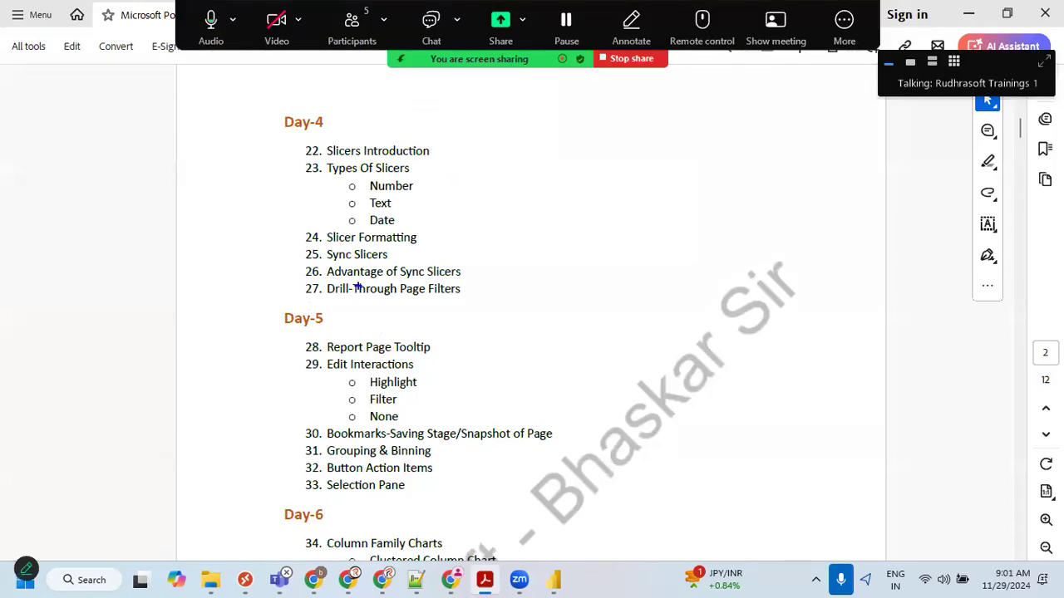
left_click_drag(297, 247, 391, 262)
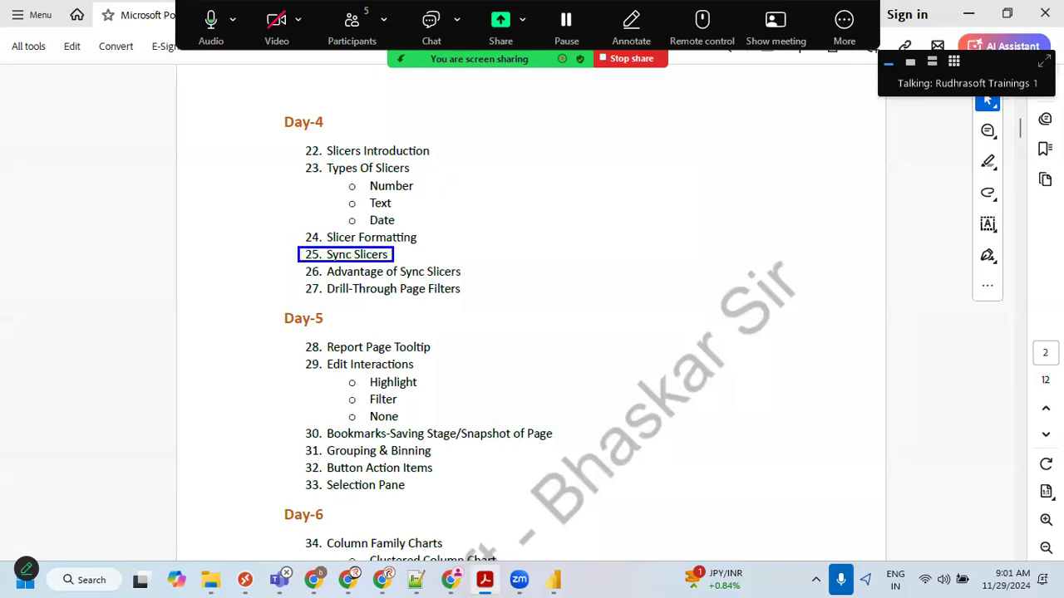
mouse_move(302, 265)
left_mouse_down()
mouse_move(469, 280)
mouse_move(470, 296)
left_mouse_up()
key("Escape")
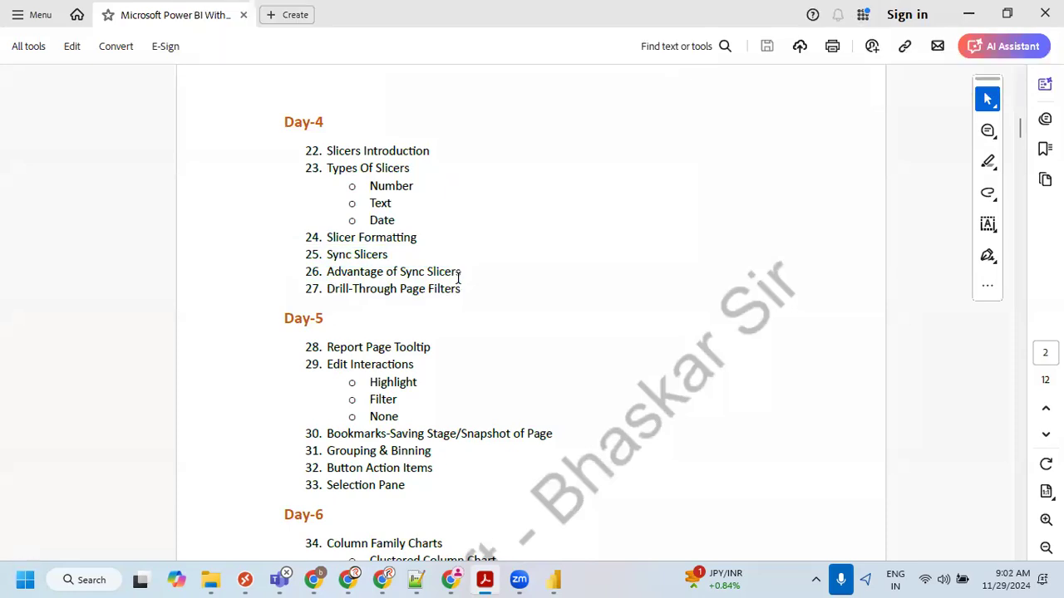
Return to Power BI, narrow the Date slicer, and move the Date and Sales Quantity slicers leftward so all three slicers sit close together.
left_click(553, 579)
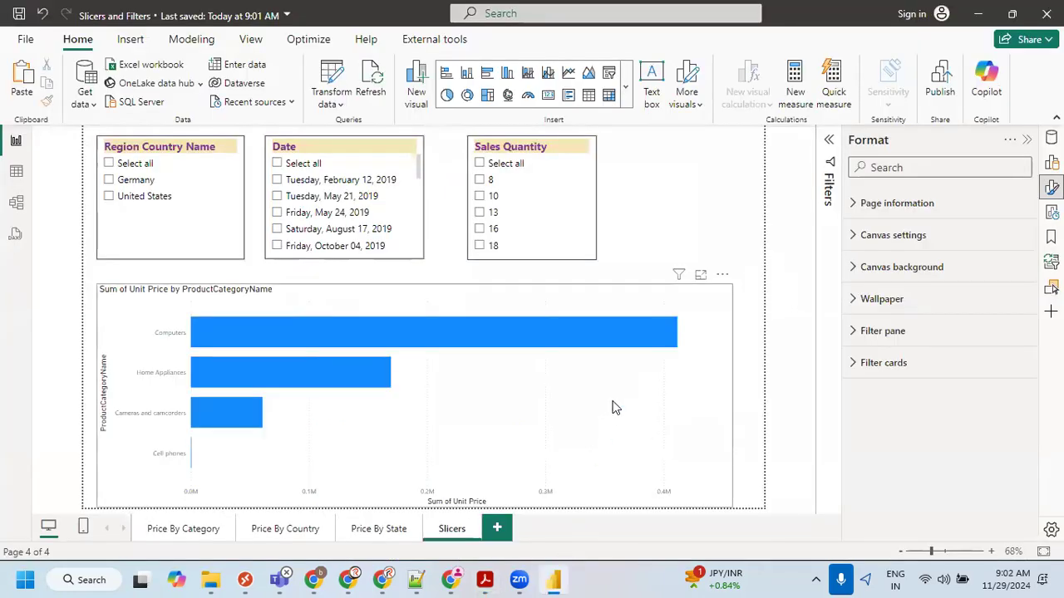
left_click(339, 150)
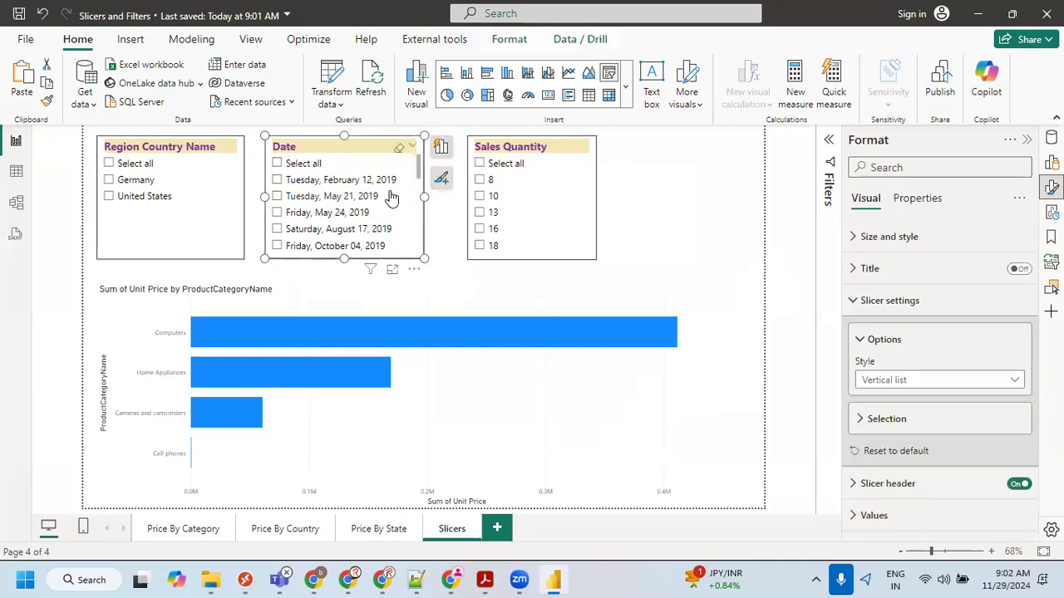
left_click_drag(424, 196, 406, 201)
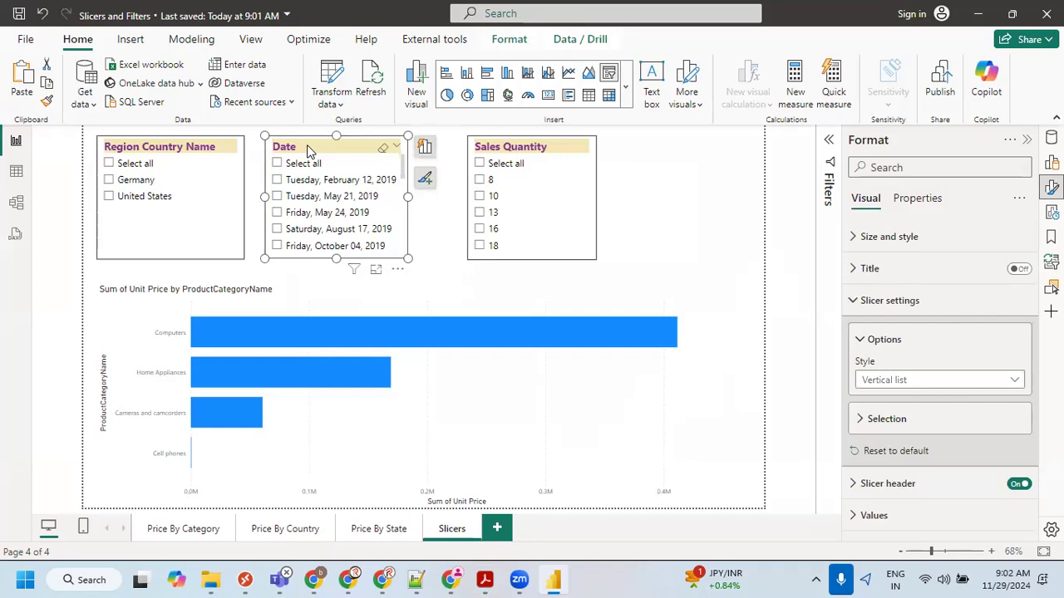
left_click_drag(308, 147, 300, 150)
left_click(491, 147)
left_click_drag(491, 147, 431, 148)
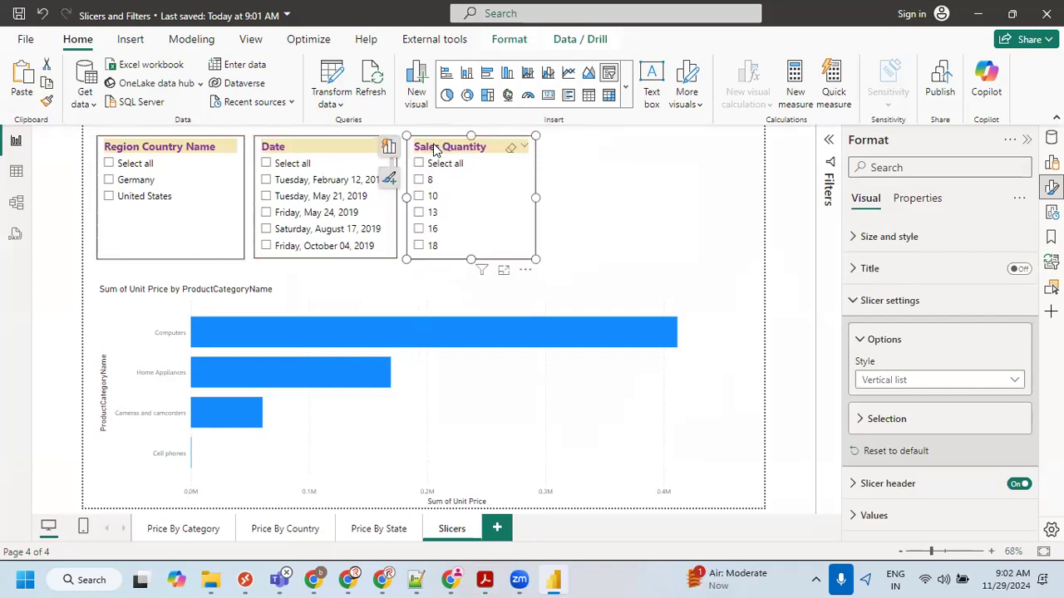
left_click(588, 186)
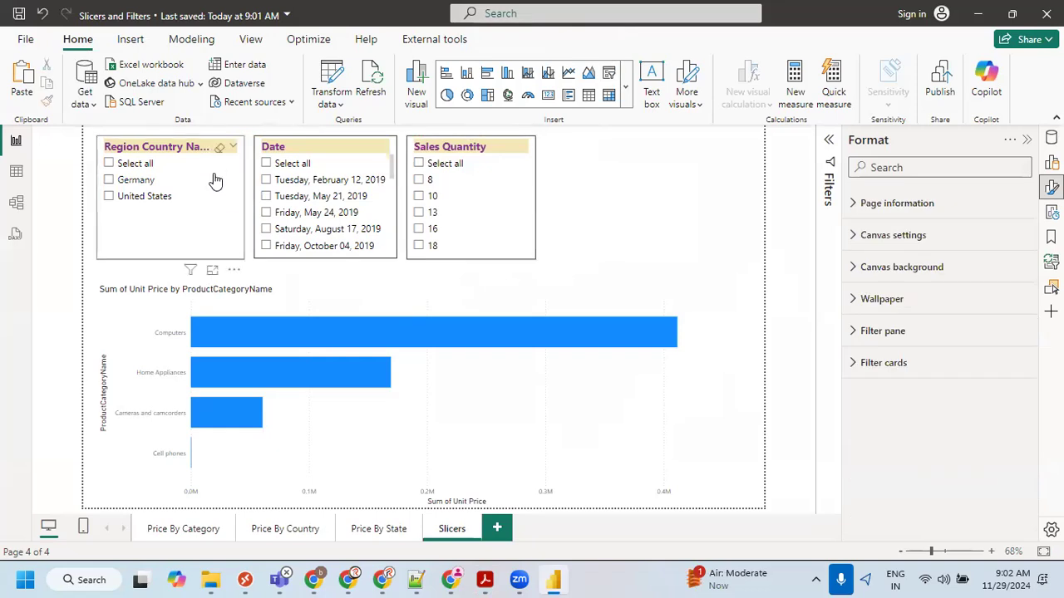
Clear the visual selection on the Slicers page and save the report.
left_click(229, 200)
left_click(627, 208)
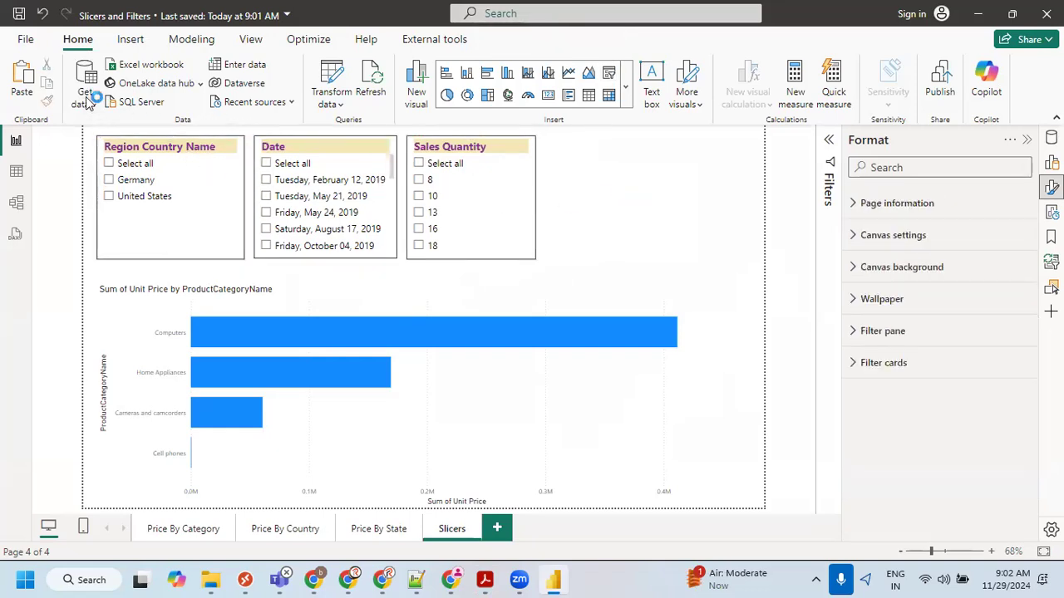
left_click(18, 14)
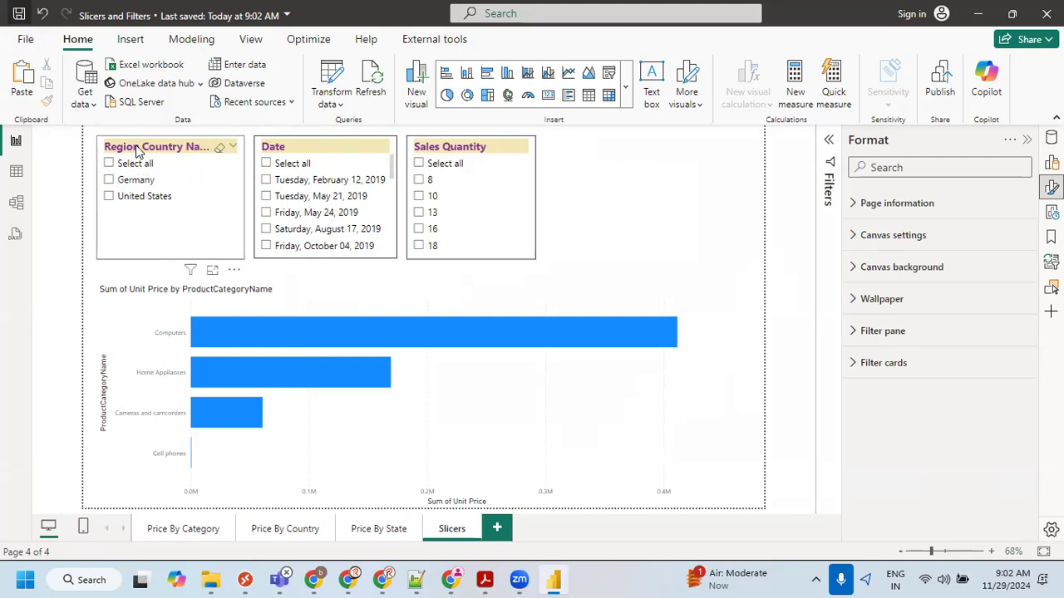
Switch to the course syllabus in Acrobat to check the Day-4 topics, return to Power BI, and deselect the Region Country Name slicer.
left_click(138, 246)
left_click(484, 580)
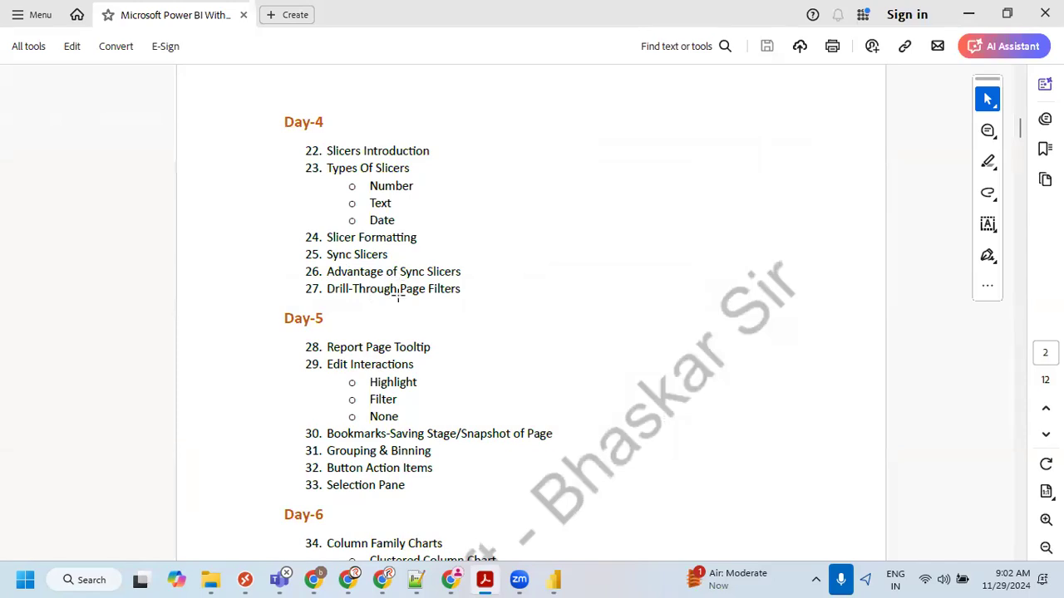
left_click(553, 579)
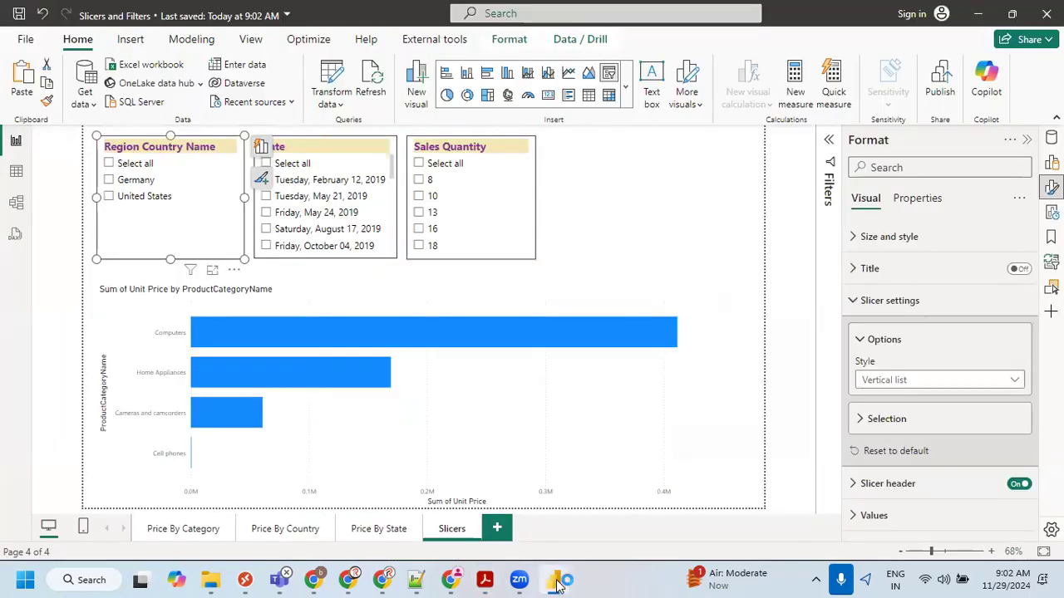
left_click(604, 244)
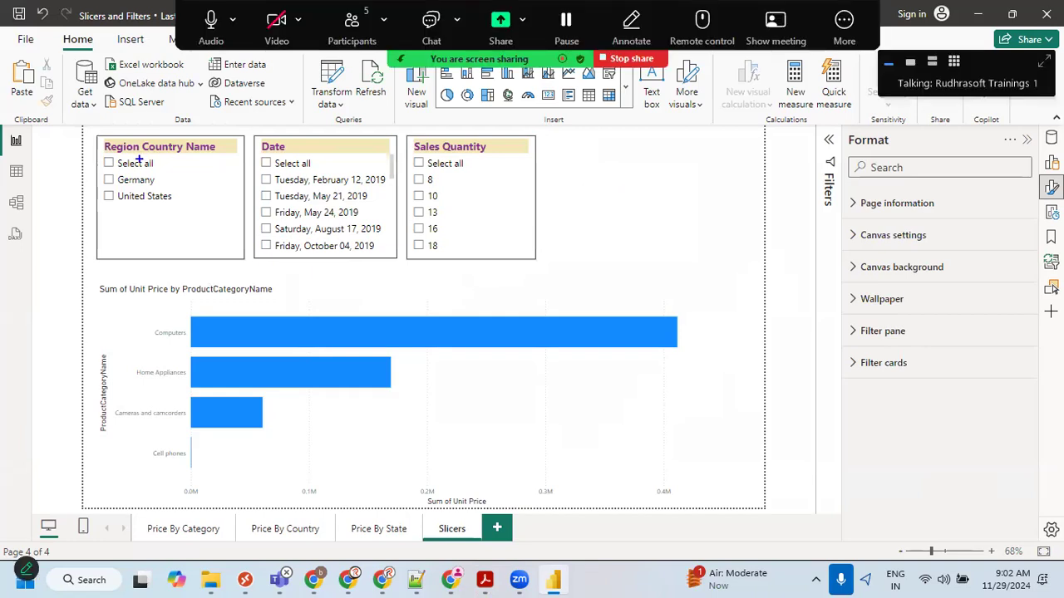
Temporarily mark the three slicers with a blue rectangle and an arrow, and clear the annotations.
mouse_move(86, 132)
left_mouse_down()
mouse_move(257, 187)
mouse_move(544, 249)
mouse_move(557, 269)
left_mouse_up()
mouse_move(636, 179)
left_mouse_down()
mouse_move(571, 211)
mouse_move(627, 203)
left_mouse_up()
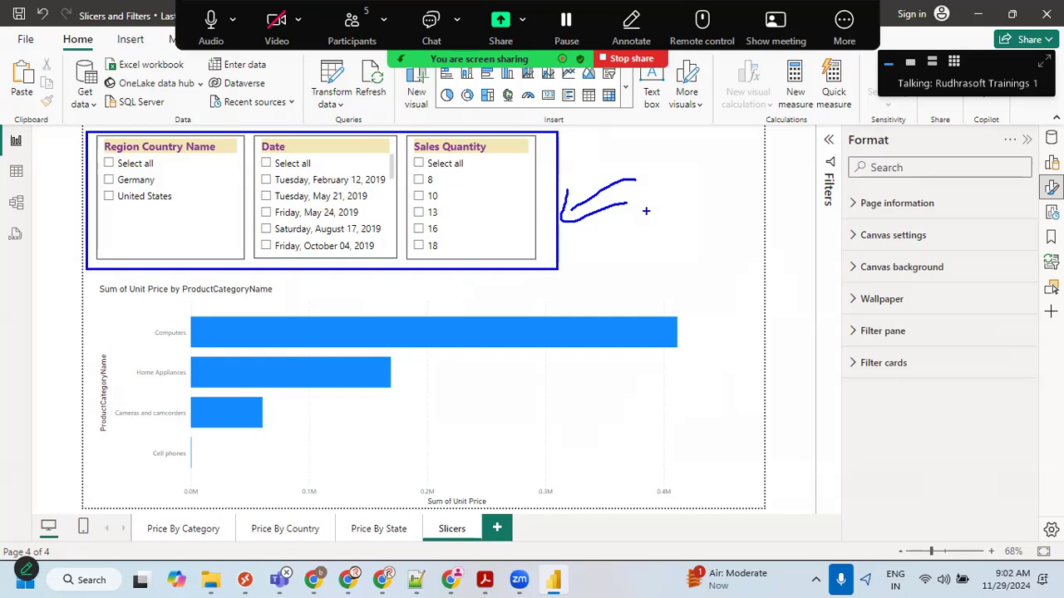
key("Escape")
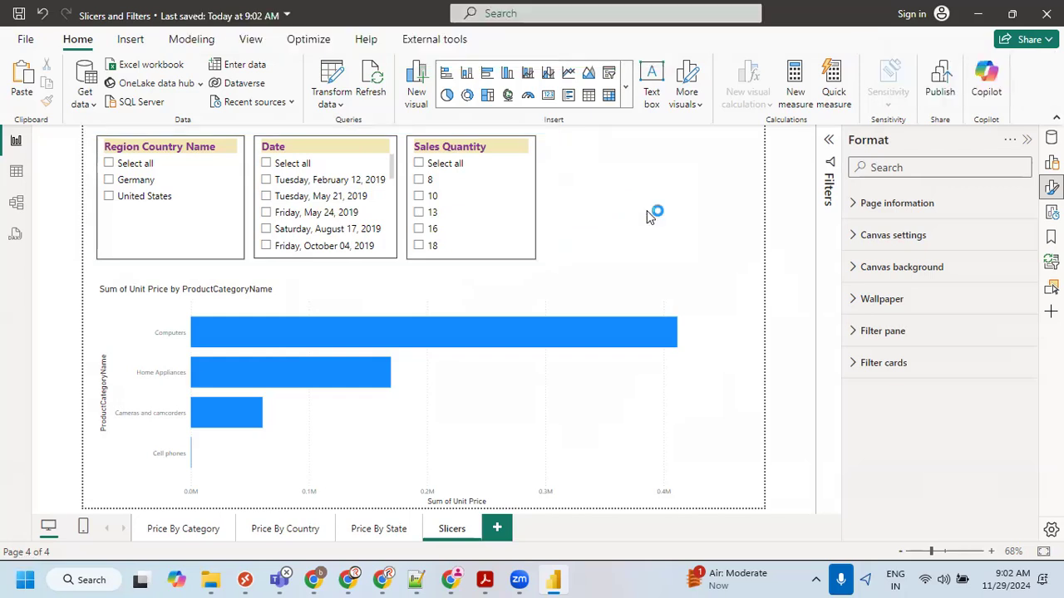